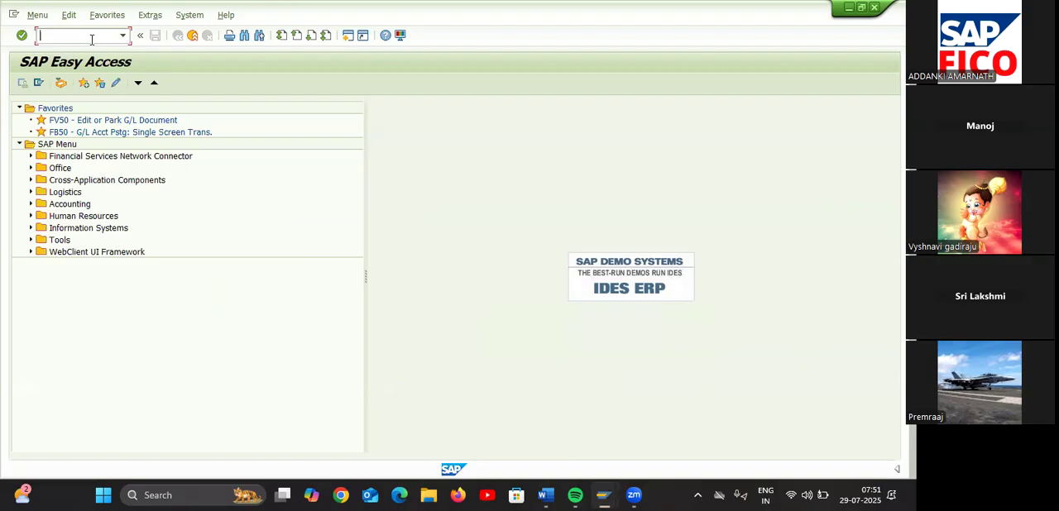
Try to run transaction SPRO, then view the connection error's details and close them
{"action": "type", "text": "spro"}
{"action": "key", "text": "Return"}
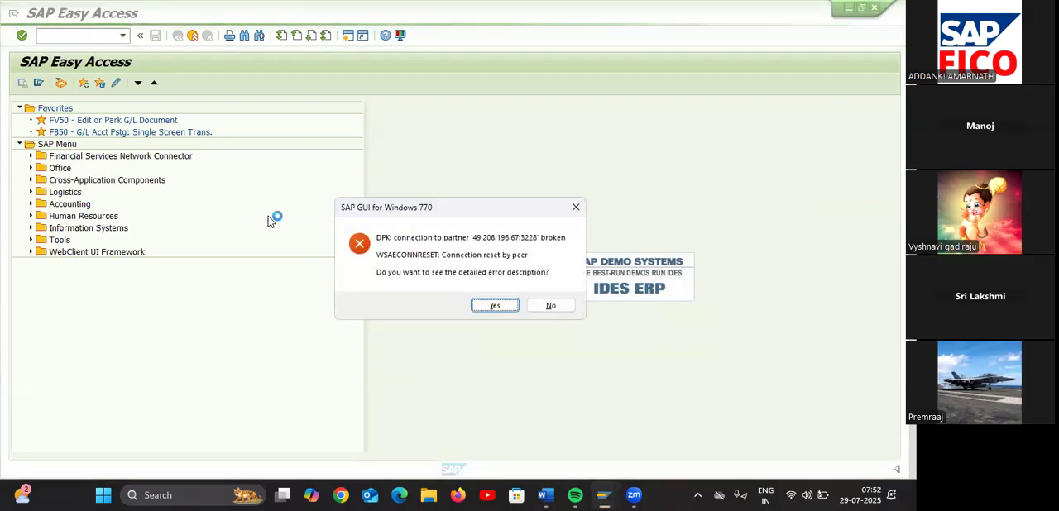
{"action": "left_click", "coordinate": [495, 307]}
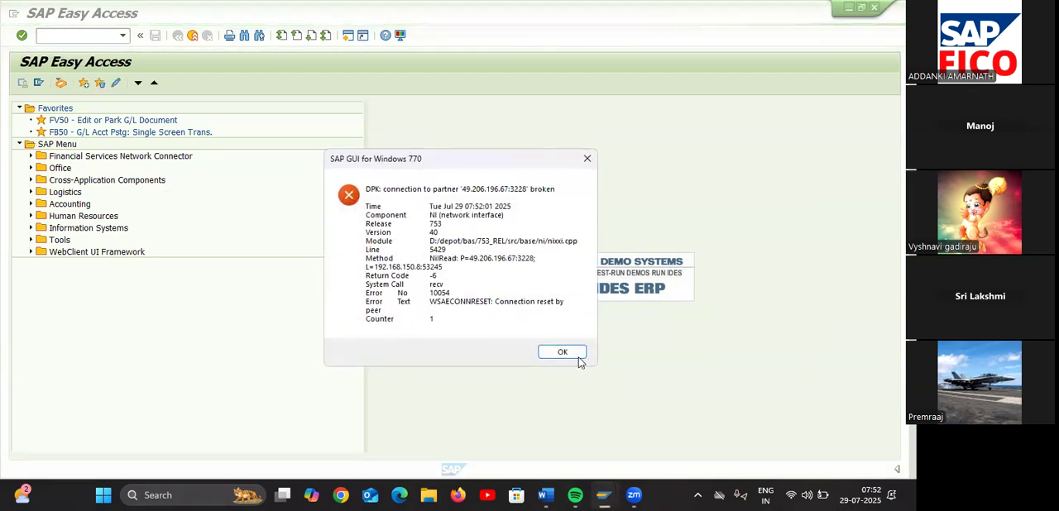
{"action": "left_click", "coordinate": [562, 353]}
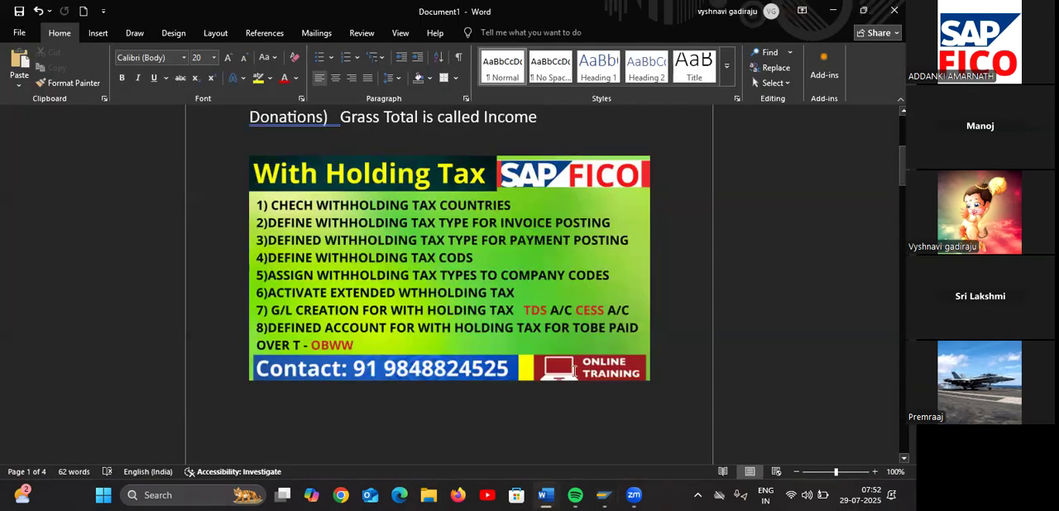
Switch to SAP Logon and log on to the SAP system in client 800 with the user ID and password
{"action": "left_click", "coordinate": [605, 496]}
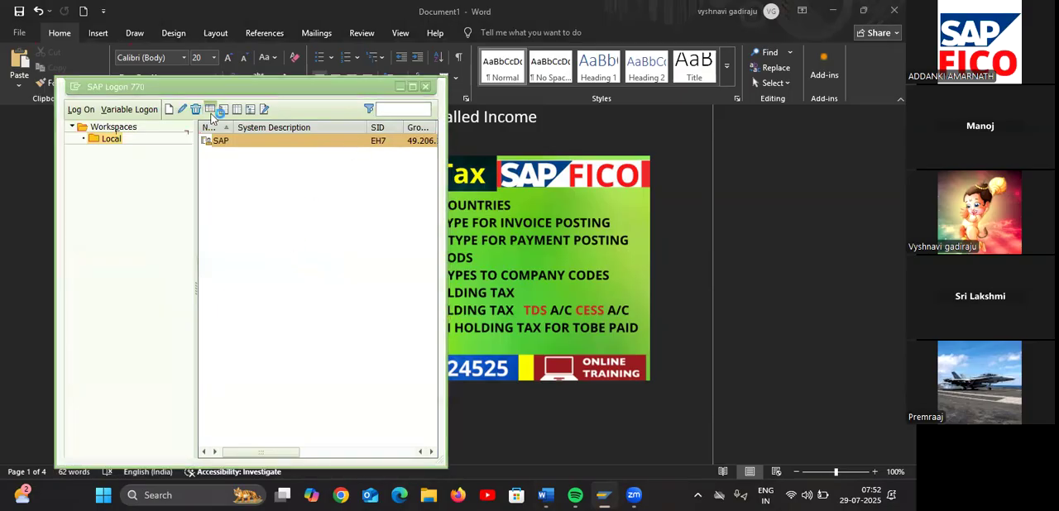
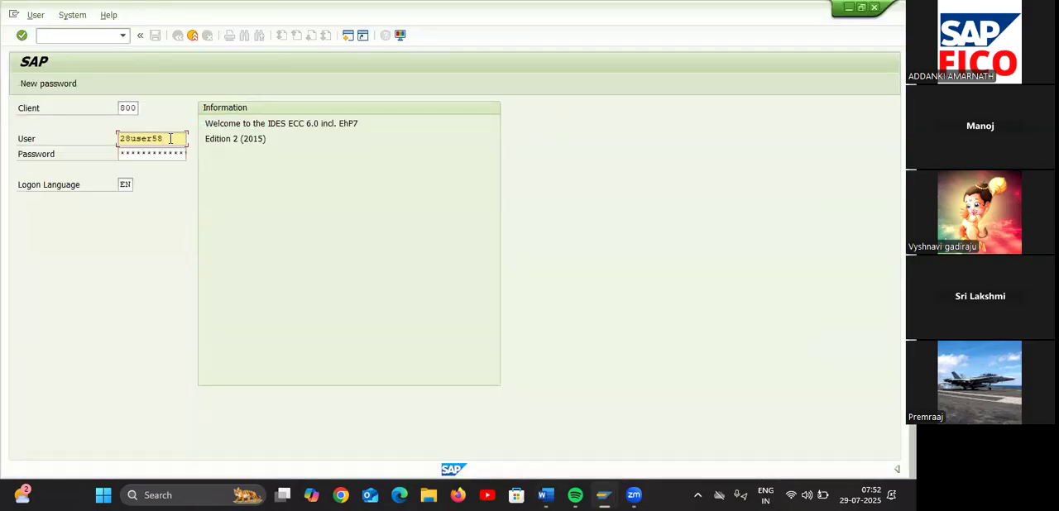
{"action": "key", "text": "Tab"}
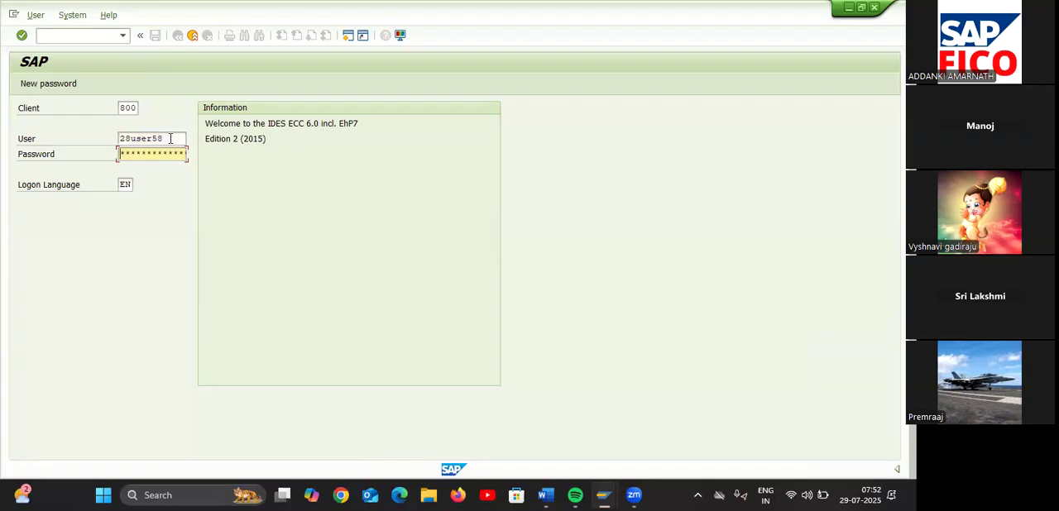
{"action": "key", "text": "Return"}
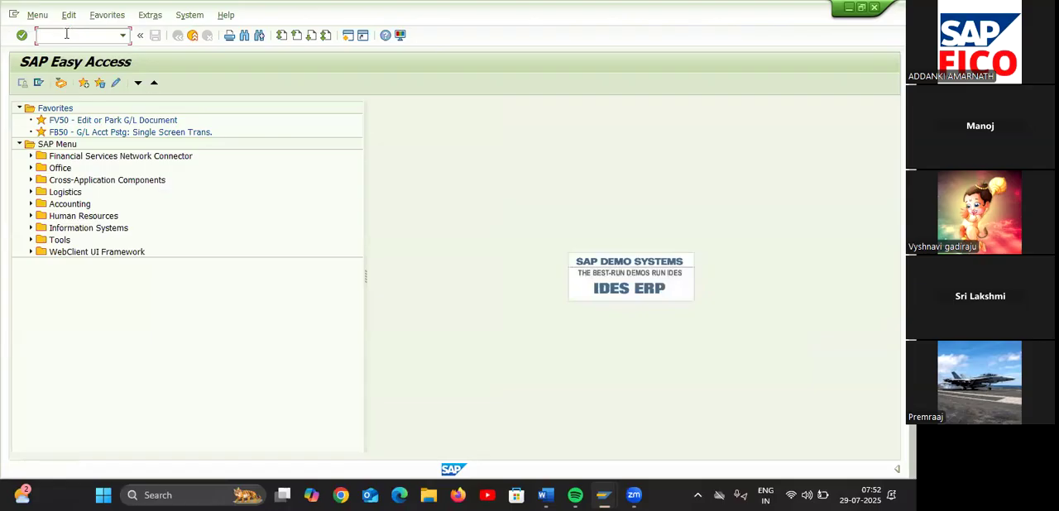
Run transaction SPRO and display the SAP Reference IMG
{"action": "type", "text": "SPRO"}
{"action": "key", "text": "Return"}
{"action": "left_click", "coordinate": [73, 84]}
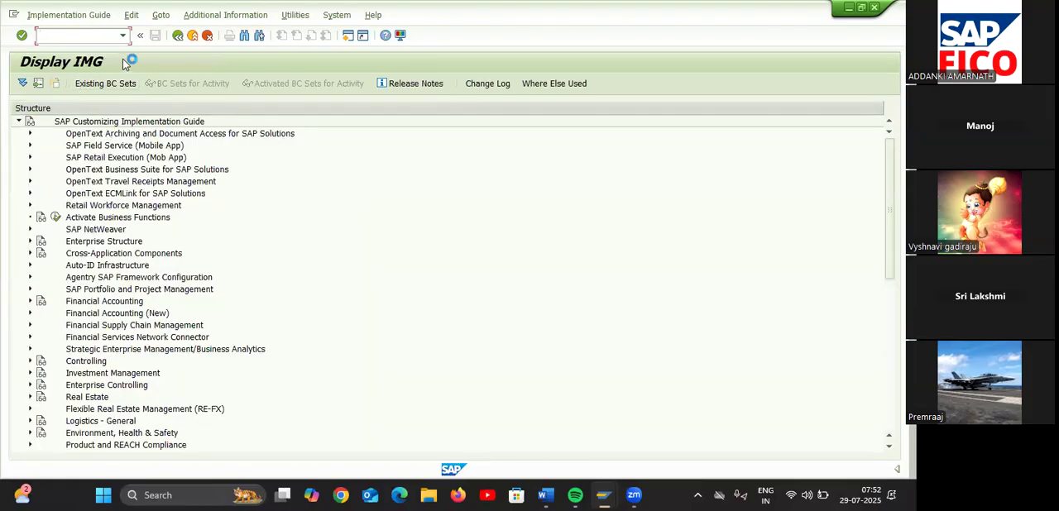
Leave the implementation guide and return to the SAP Easy Access screen with the command /n
{"action": "left_click", "coordinate": [177, 36]}
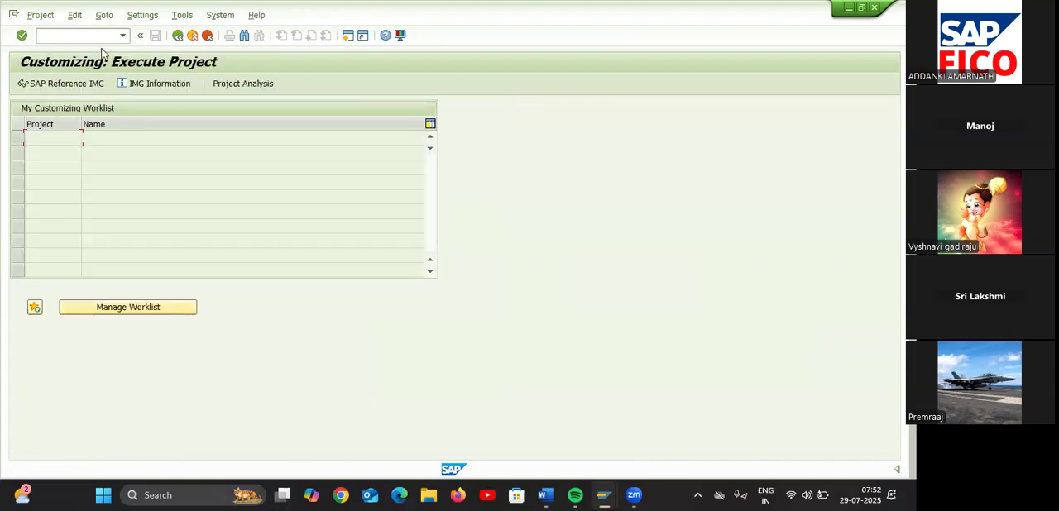
{"action": "left_click", "coordinate": [93, 38]}
{"action": "left_click", "coordinate": [93, 39]}
{"action": "type", "text": "/n"}
{"action": "key", "text": "Return"}
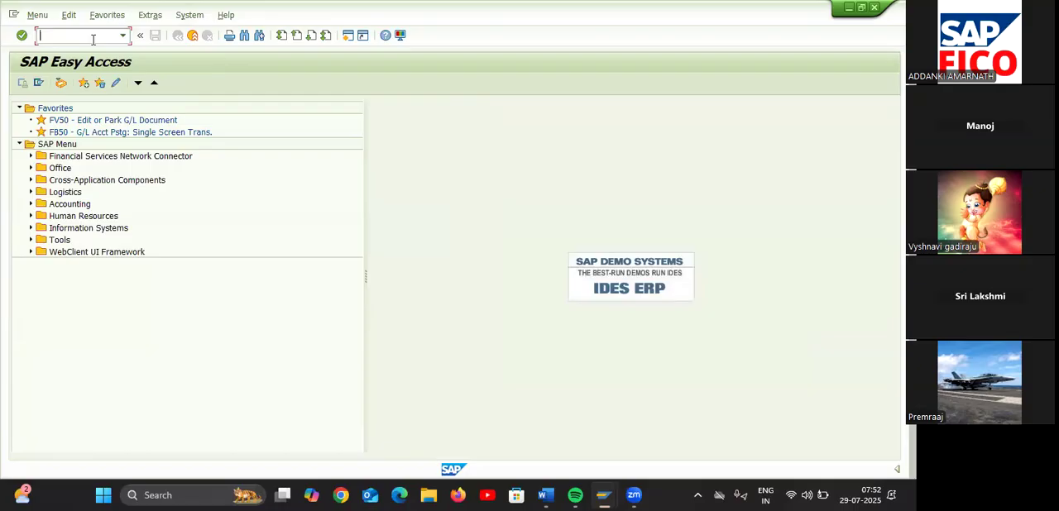
Start SPRO - Execute Project from Tools > Customizing > IMG in the SAP Menu tree and display the SAP Reference IMG
{"action": "left_click", "coordinate": [31, 240]}
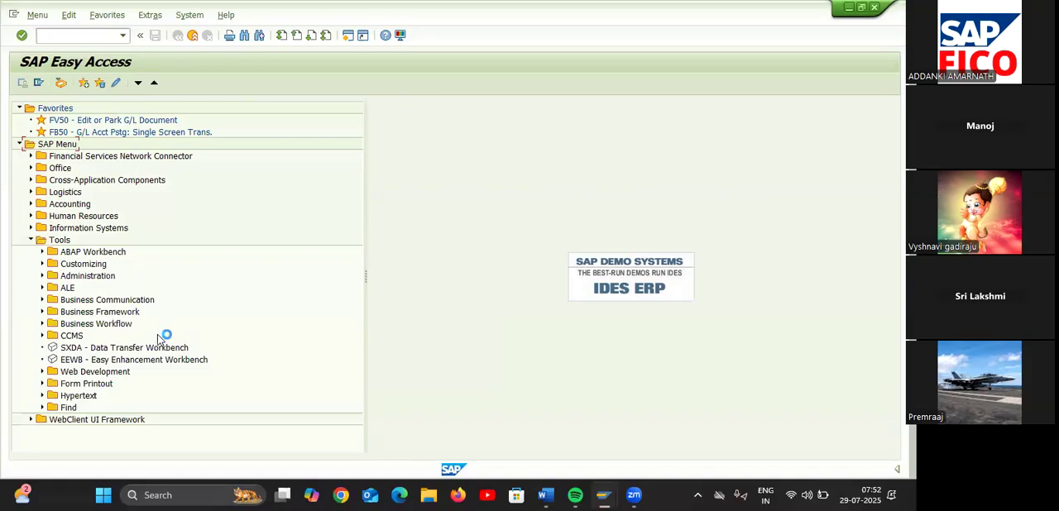
{"action": "left_click", "coordinate": [47, 264]}
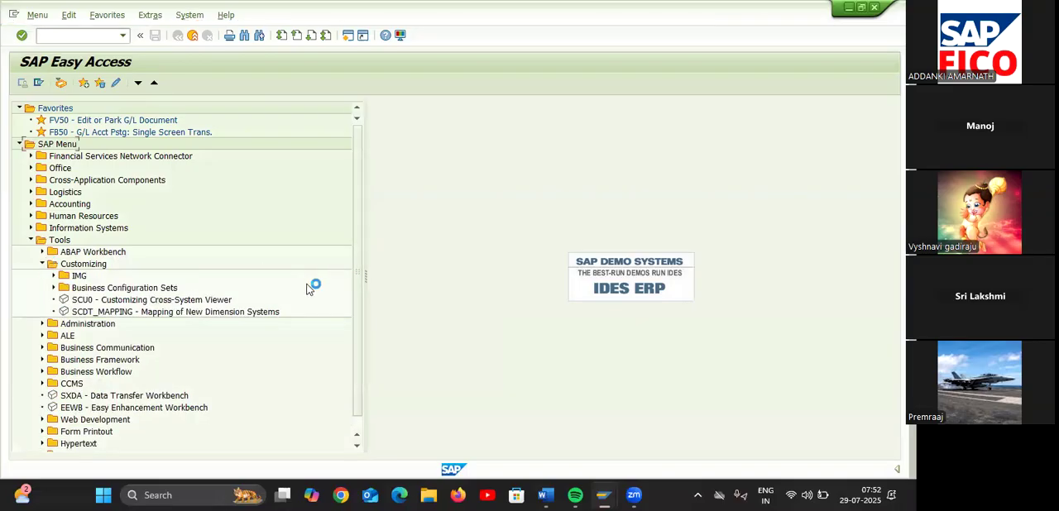
{"action": "left_click", "coordinate": [53, 276]}
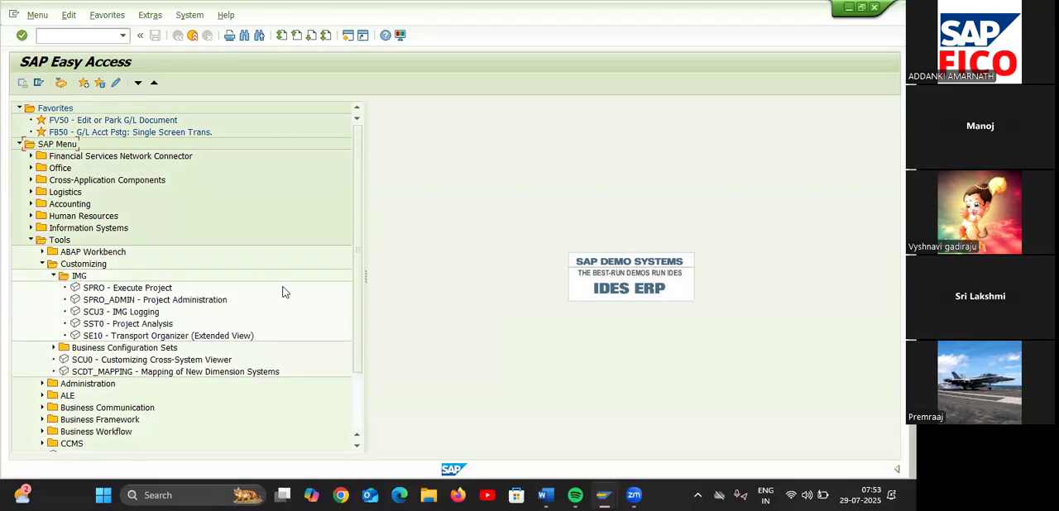
{"action": "double_click", "coordinate": [95, 289]}
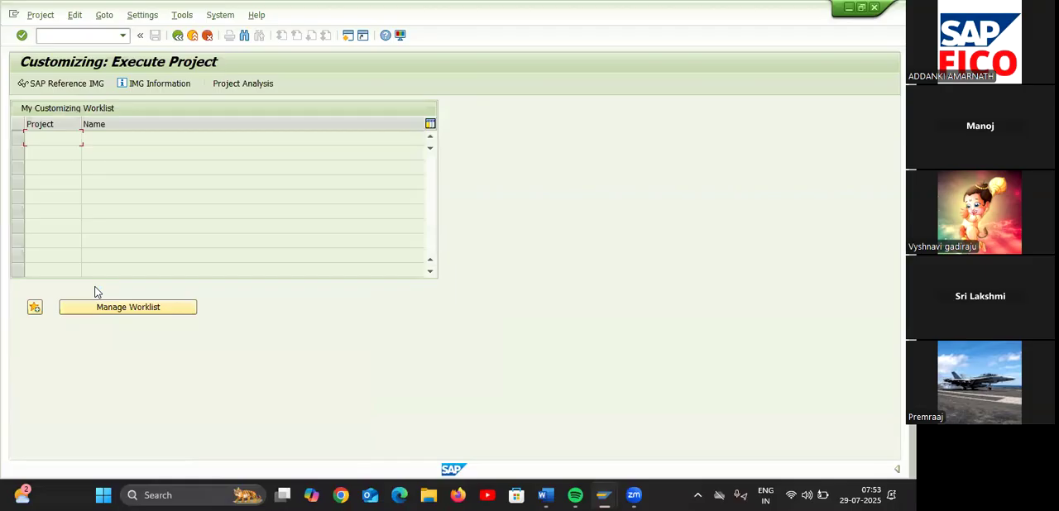
{"action": "left_click", "coordinate": [86, 84]}
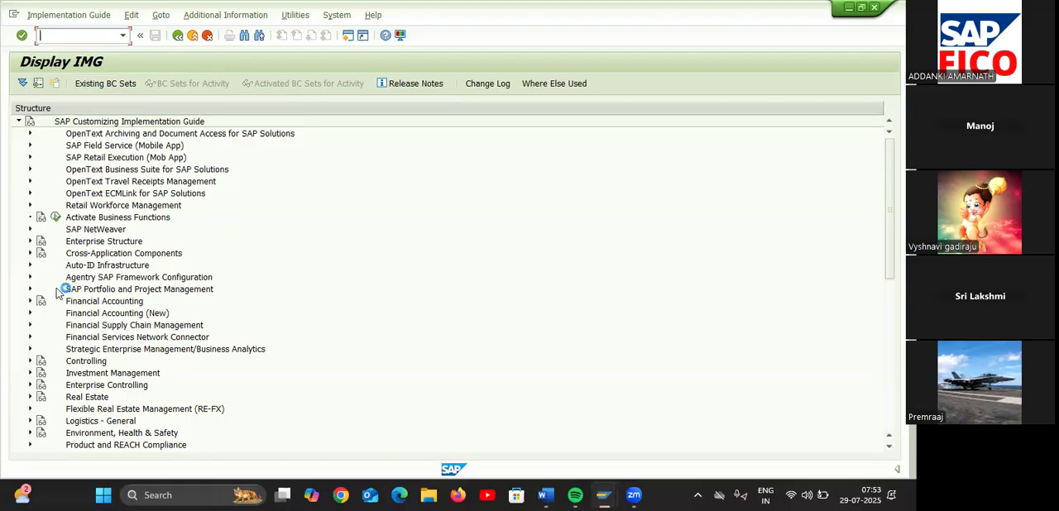
Open Check Withholding Tax Countries in the Extended Withholding Tax basic settings, within Financial Accounting Global Settings (New)
{"action": "left_click", "coordinate": [30, 313]}
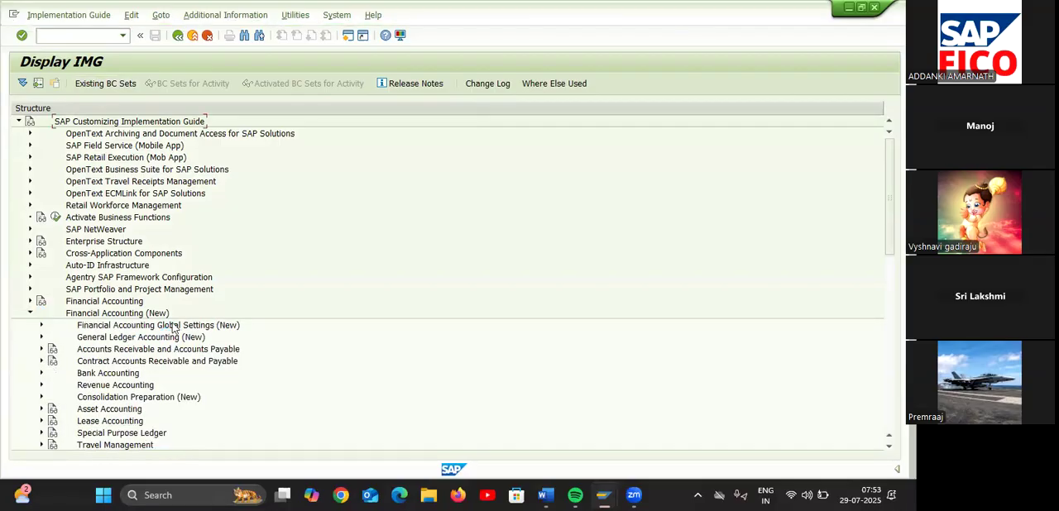
{"action": "left_click", "coordinate": [42, 326]}
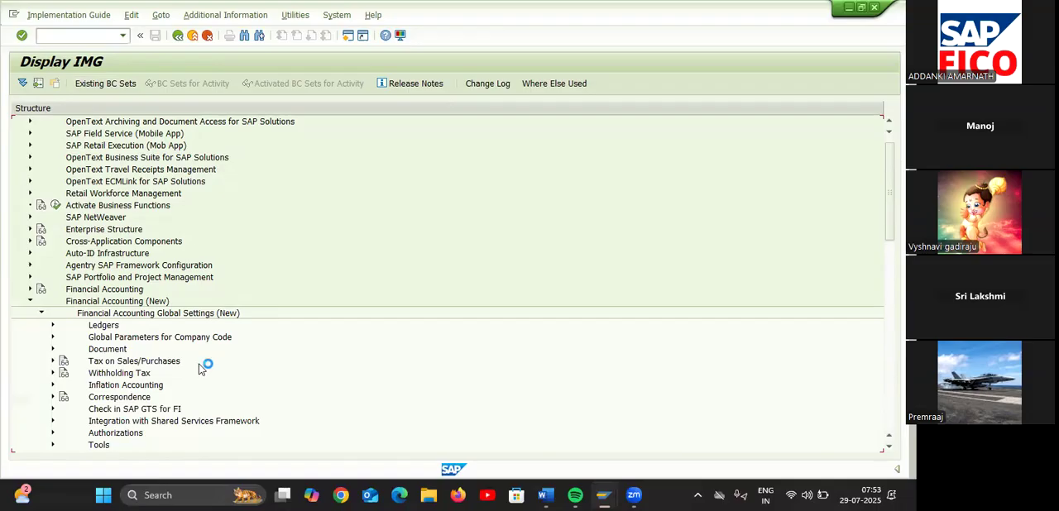
{"action": "left_click", "coordinate": [53, 374]}
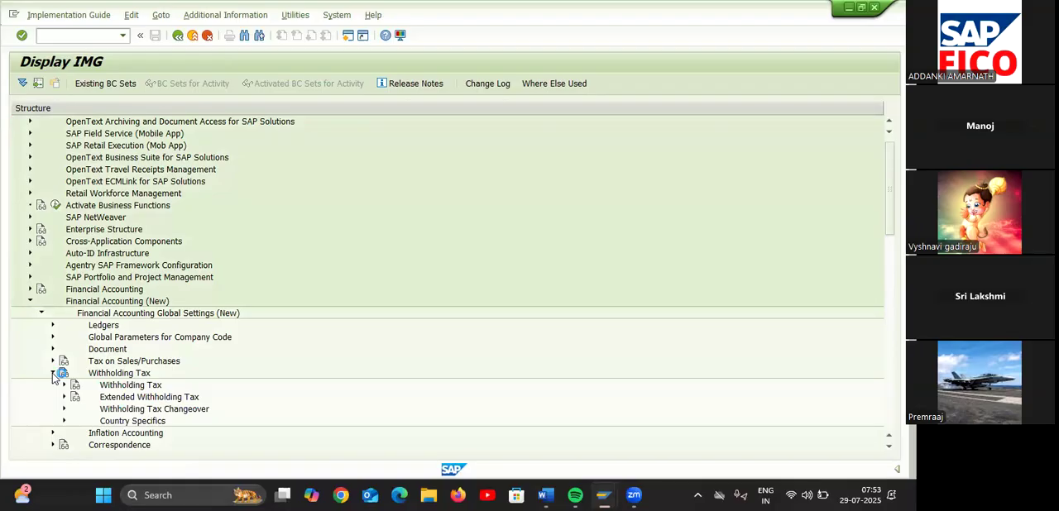
{"action": "left_click", "coordinate": [63, 398]}
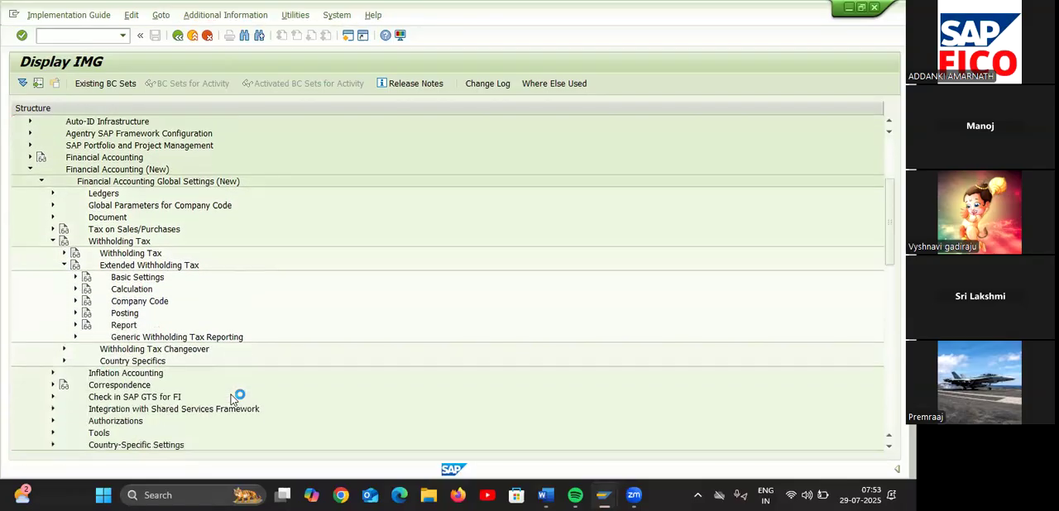
{"action": "left_click", "coordinate": [75, 265]}
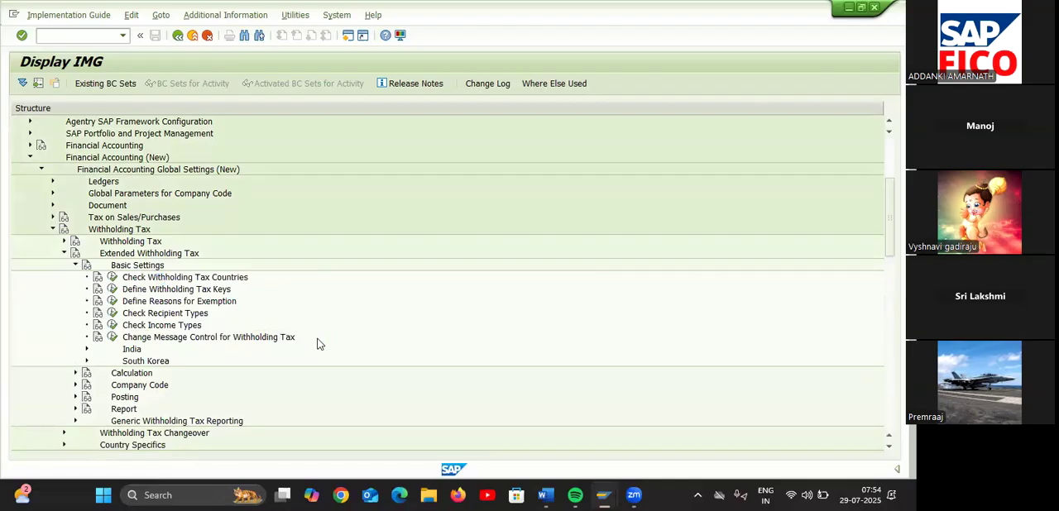
{"action": "left_click", "coordinate": [113, 278]}
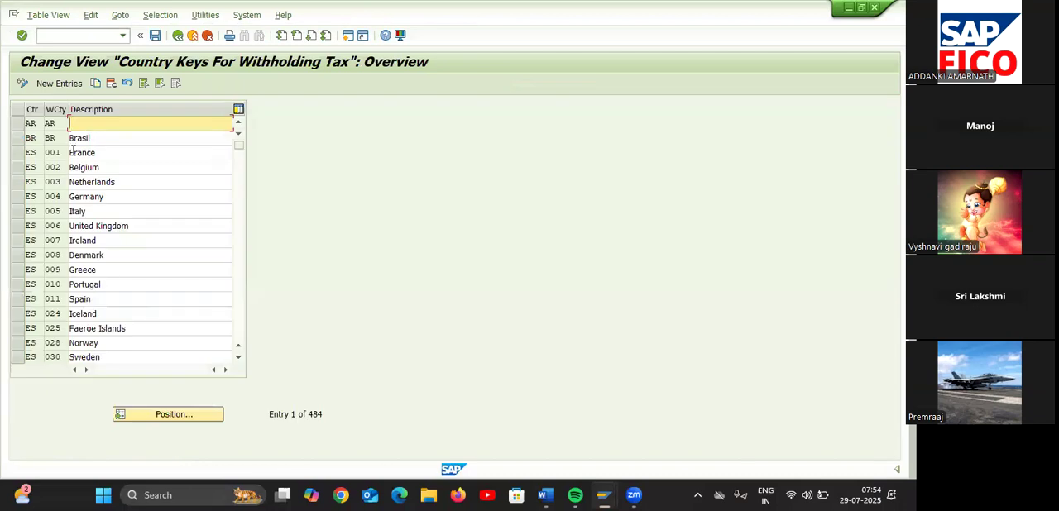
Create a withholding tax country entry with country IN, key TA5 and description WITHHOLDING TAX FOR TA55
{"action": "left_click", "coordinate": [68, 87]}
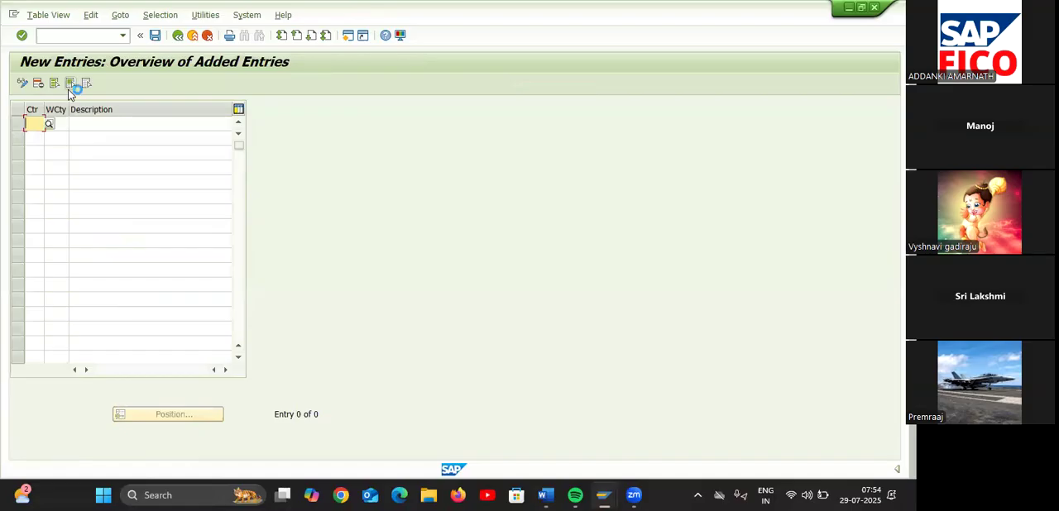
{"action": "type", "text": "IN"}
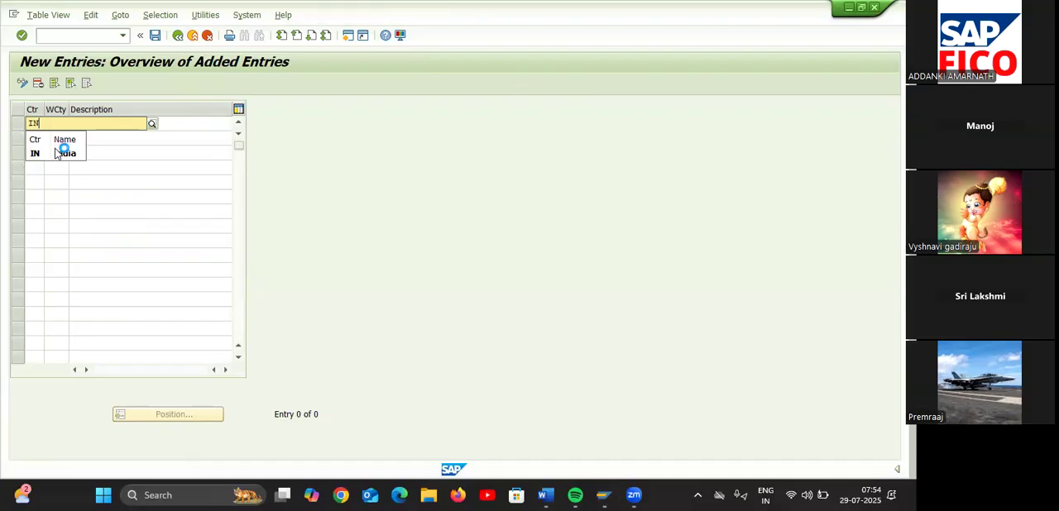
{"action": "left_click", "coordinate": [57, 155]}
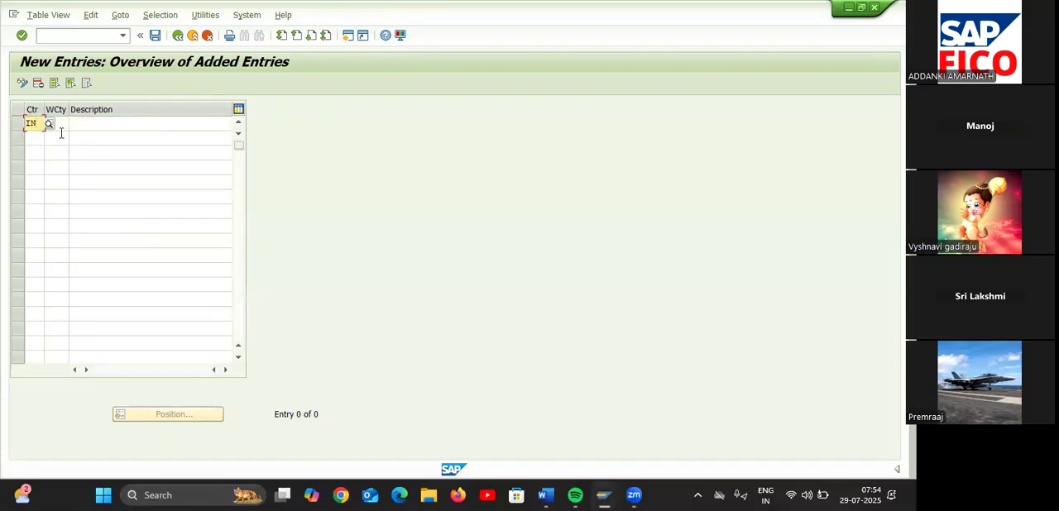
{"action": "left_click", "coordinate": [57, 125]}
{"action": "type", "text": "TA5"}
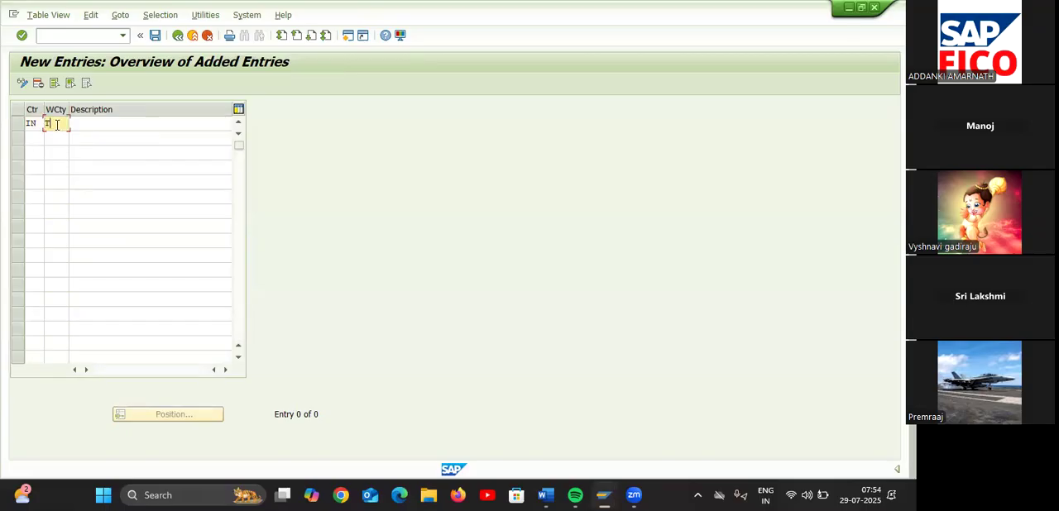
{"action": "left_click", "coordinate": [102, 124]}
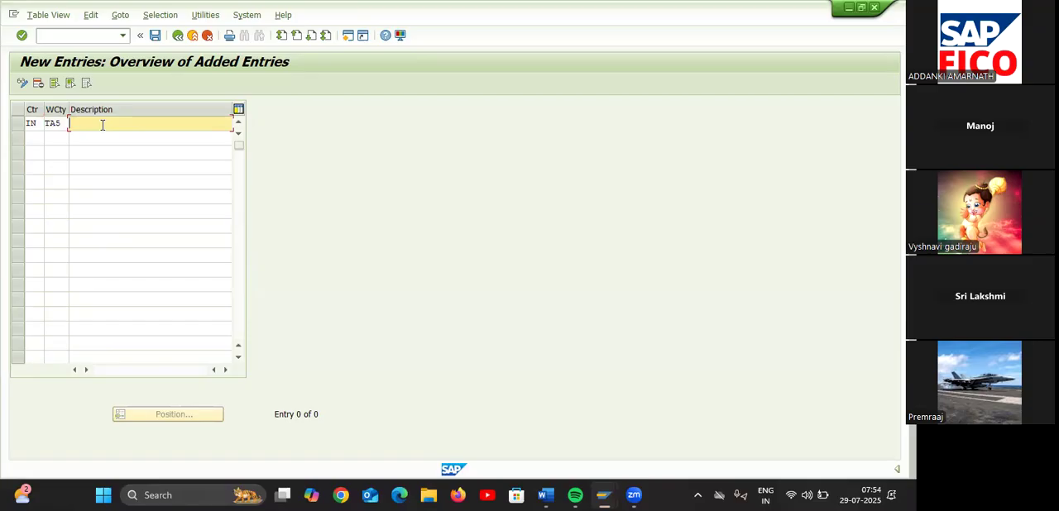
{"action": "type", "text": "WITHHOLDING TAX FOR TA55"}
Save the country entry in the TESLA COMPANY customizing request and return to the implementation guide
{"action": "left_click", "coordinate": [154, 36]}
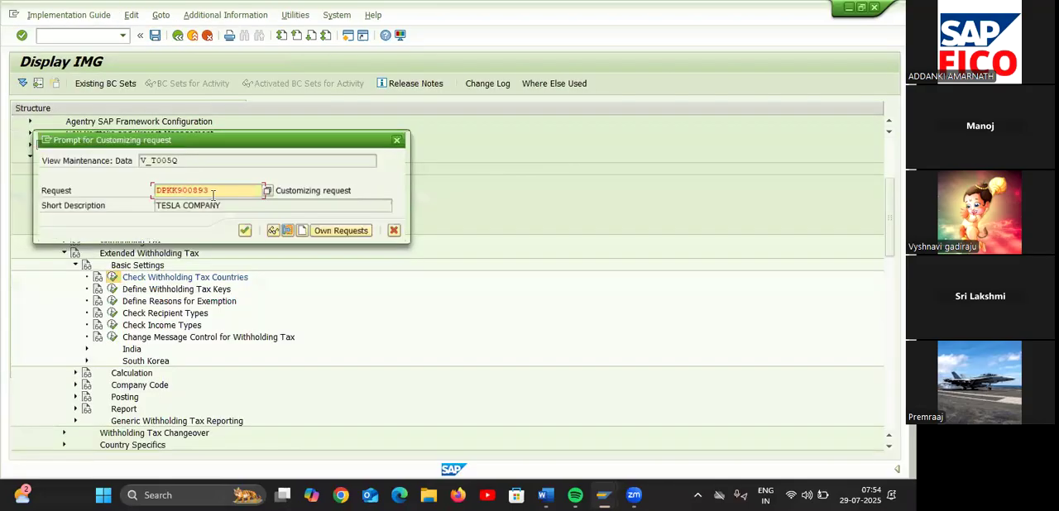
{"action": "left_click", "coordinate": [245, 232]}
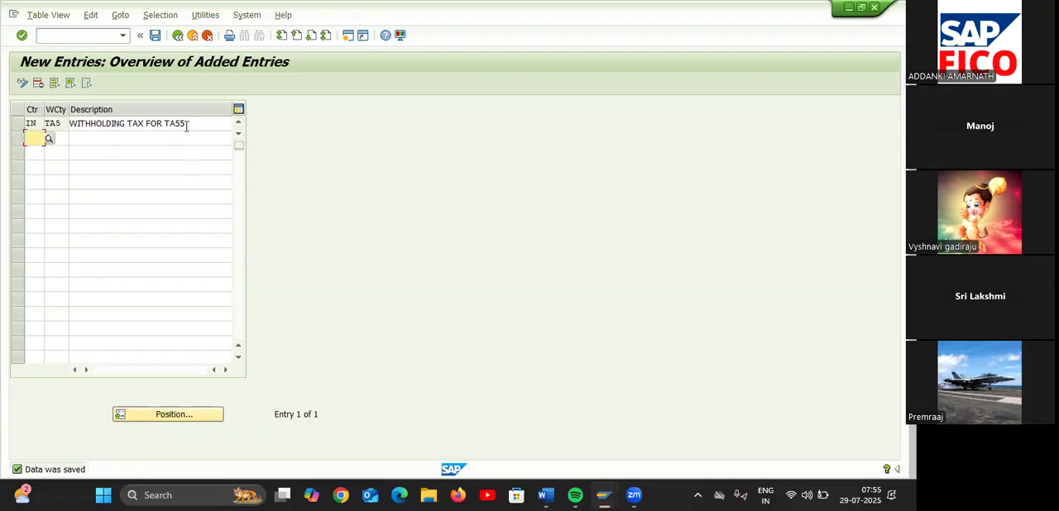
{"action": "left_click", "coordinate": [178, 37]}
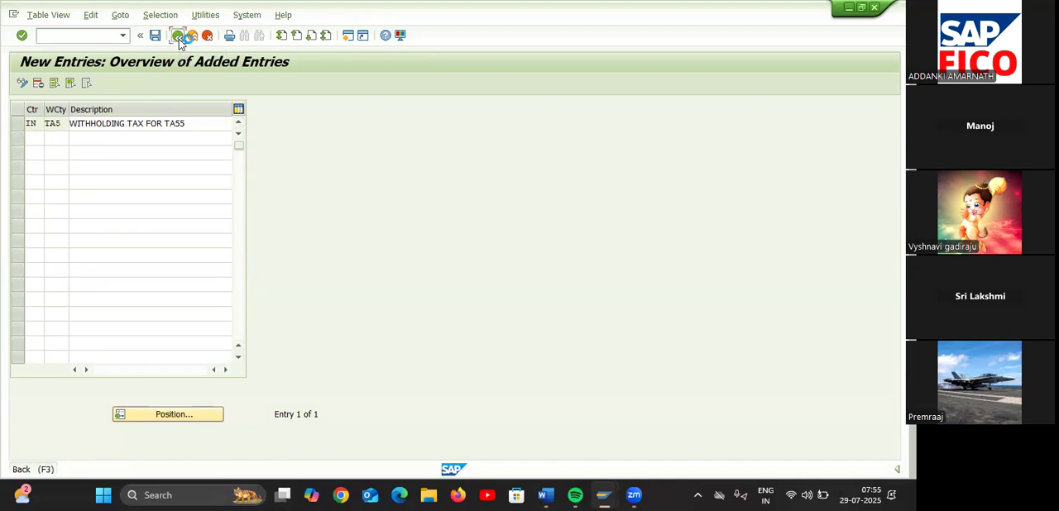
{"action": "left_click", "coordinate": [178, 36]}
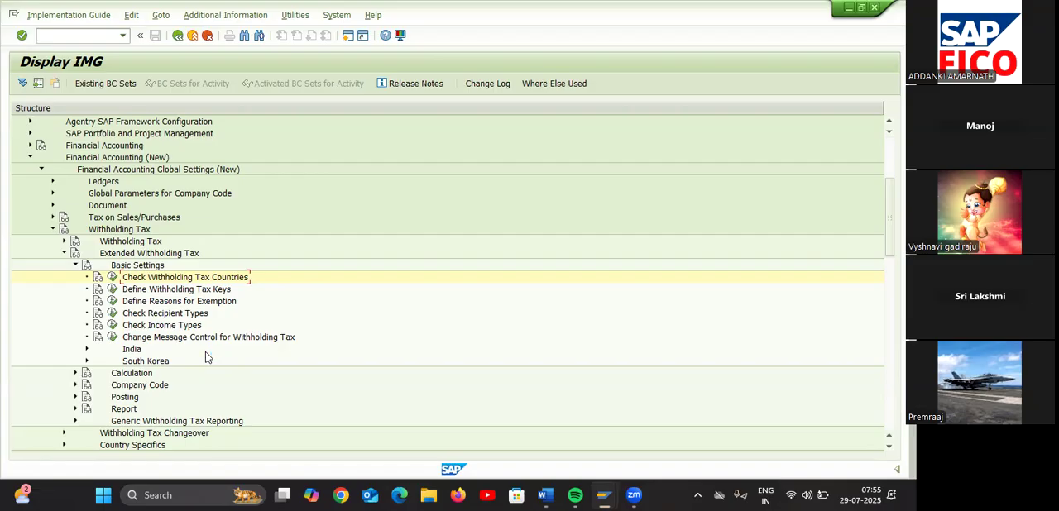
Open Define Withholding Tax Type for Invoice Posting under the extended withholding tax calculation settings for country key IN
{"action": "left_click", "coordinate": [76, 373]}
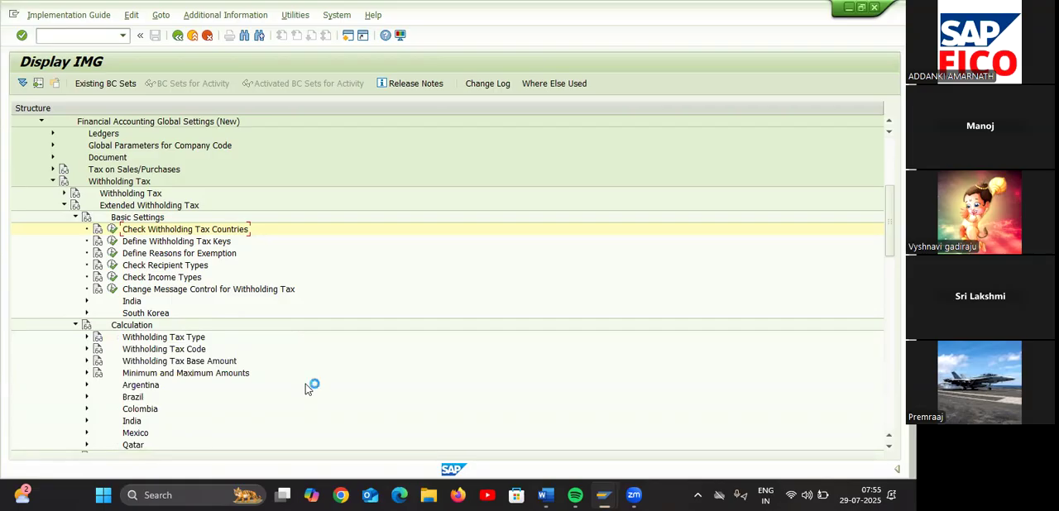
{"action": "left_click", "coordinate": [88, 337]}
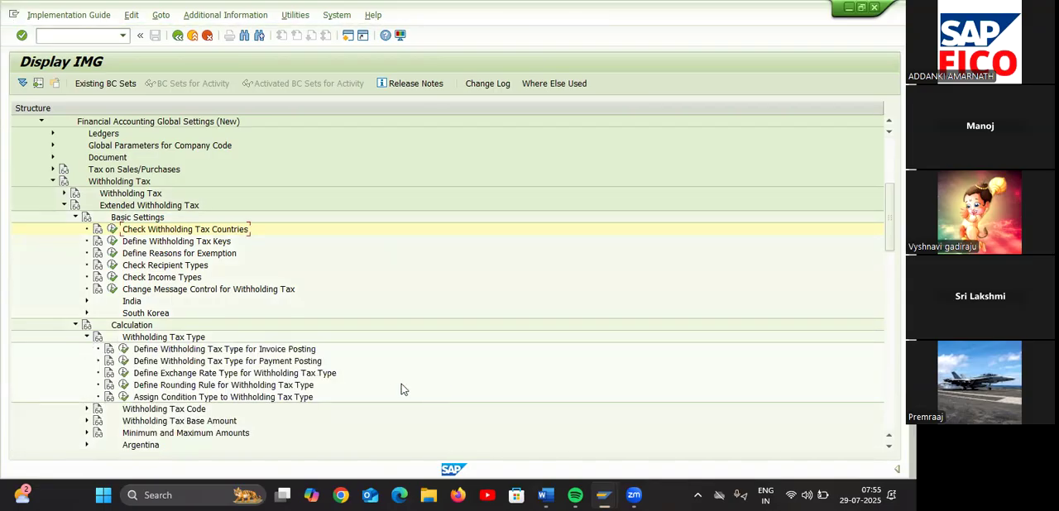
{"action": "left_click", "coordinate": [125, 351]}
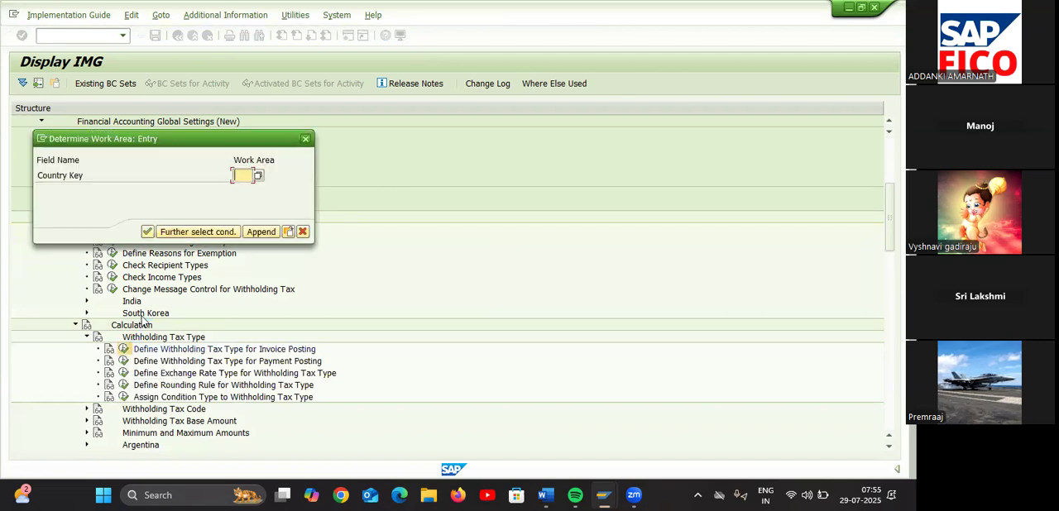
{"action": "type", "text": "IN"}
{"action": "left_click", "coordinate": [147, 232]}
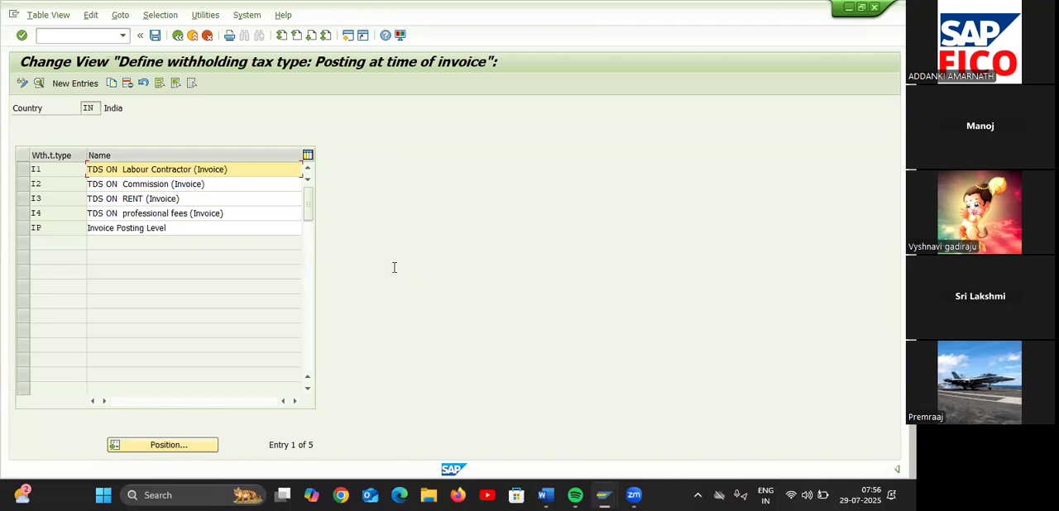
Create a new invoice-posting withholding tax type T1 with the description TDS @ 2% REVENUE FOR TA55
{"action": "left_click", "coordinate": [89, 86]}
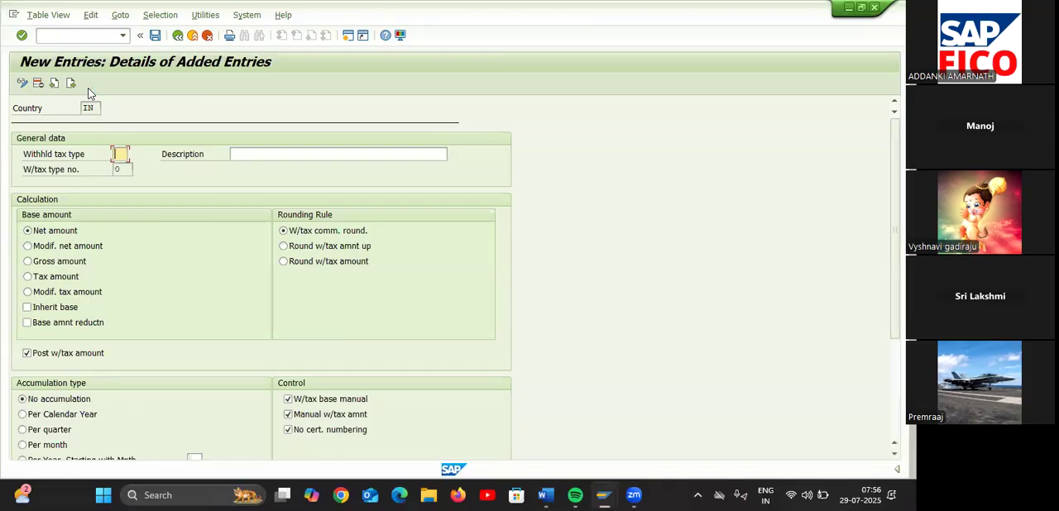
{"action": "type", "text": "T1"}
{"action": "left_click", "coordinate": [237, 153]}
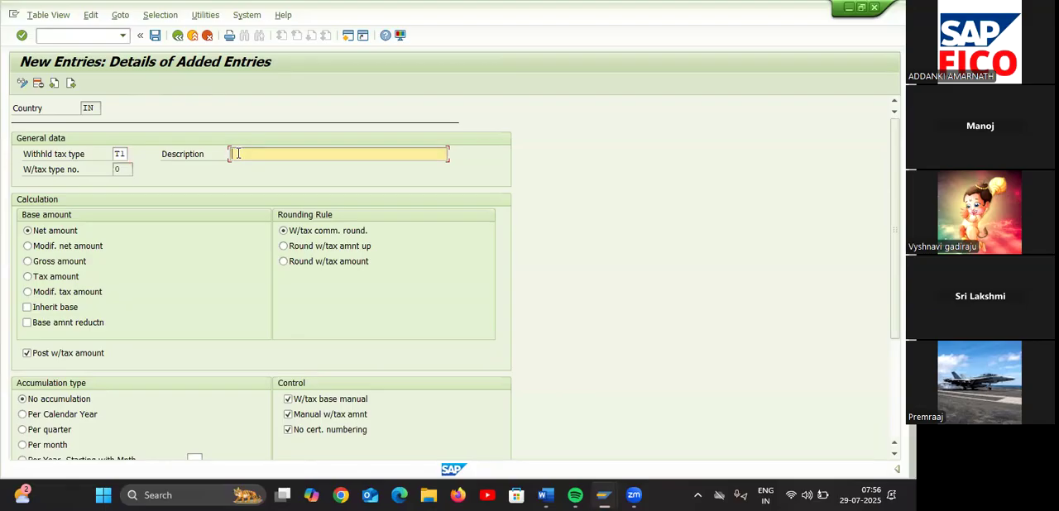
{"action": "type", "text": "T"}
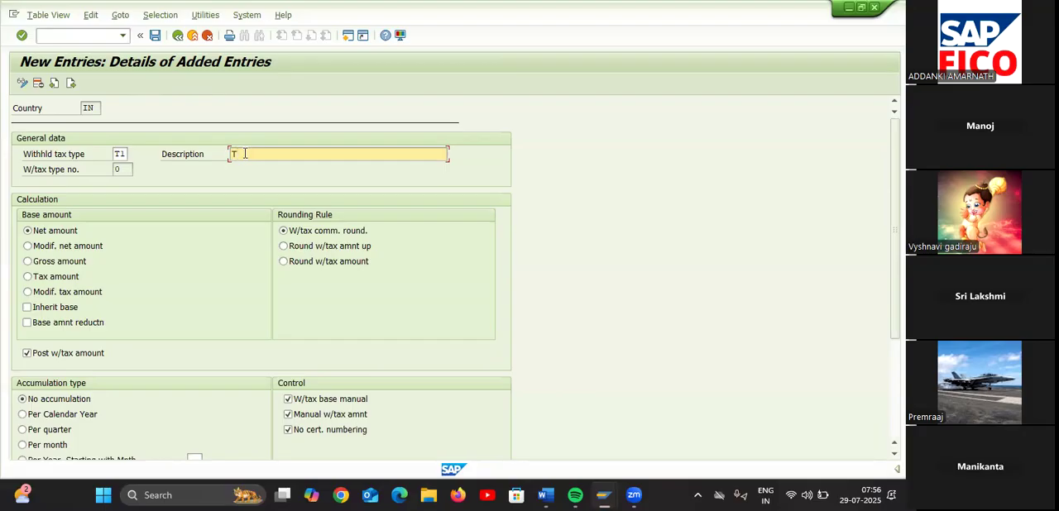
{"action": "type", "text": "DS @ 2% REVENUE FOR"}
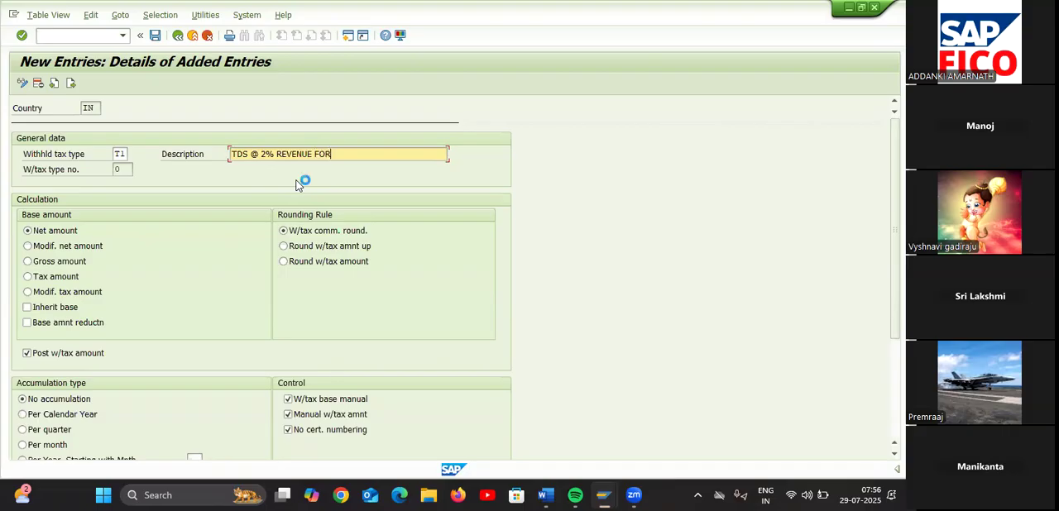
{"action": "type", "text": " TA55"}
Base tax type T1 on the gross amount, disable manual tax base and manual tax amount entry, and go on to a blank entry
{"action": "left_click", "coordinate": [27, 262]}
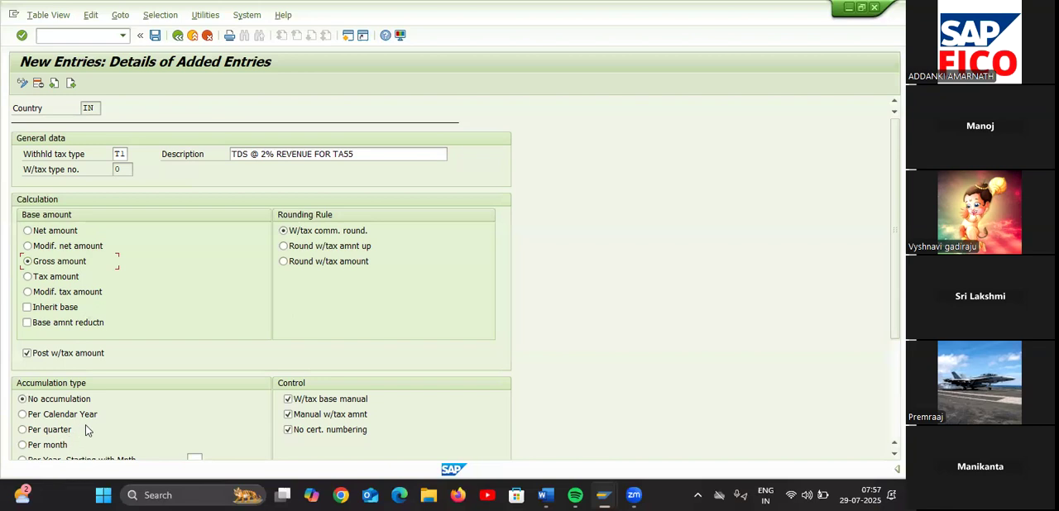
{"action": "scroll", "coordinate": [88, 431], "scroll_direction": "down", "scroll_amount": 1}
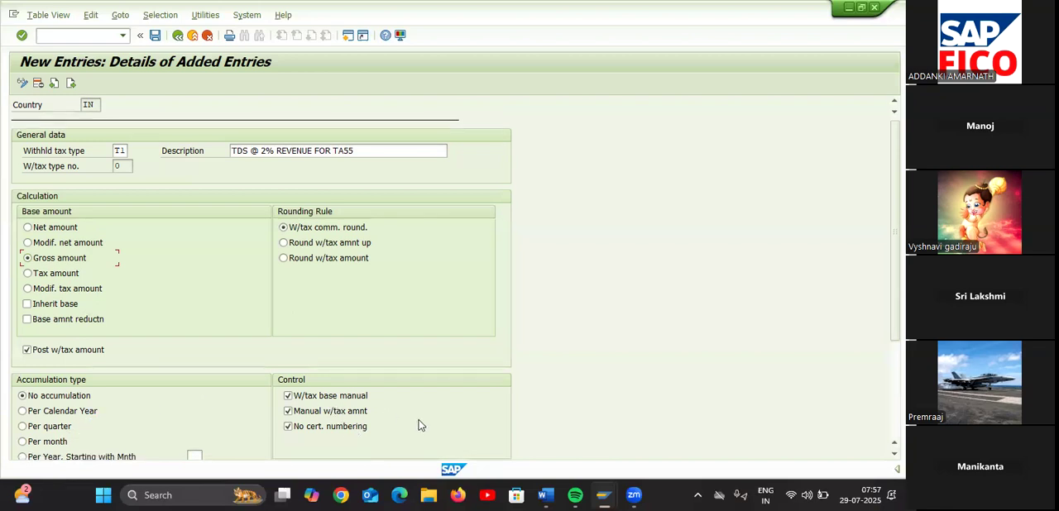
{"action": "left_click", "coordinate": [288, 396]}
{"action": "left_click", "coordinate": [288, 411]}
{"action": "left_click", "coordinate": [71, 83]}
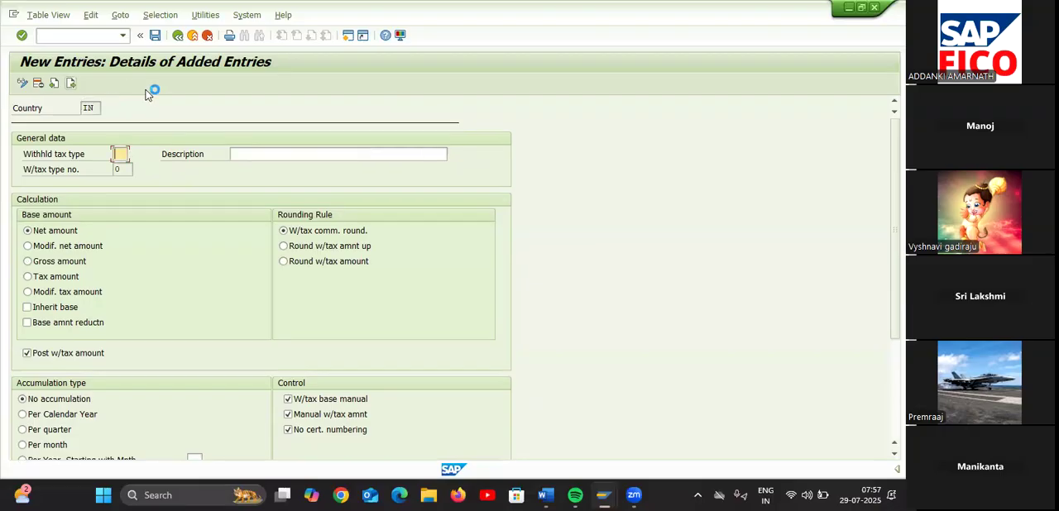
Enter a second invoice-posting withholding tax type T2 with the description CESS @ 3% INCOME FOR TA55
{"action": "type", "text": "T2"}
{"action": "left_click", "coordinate": [241, 157]}
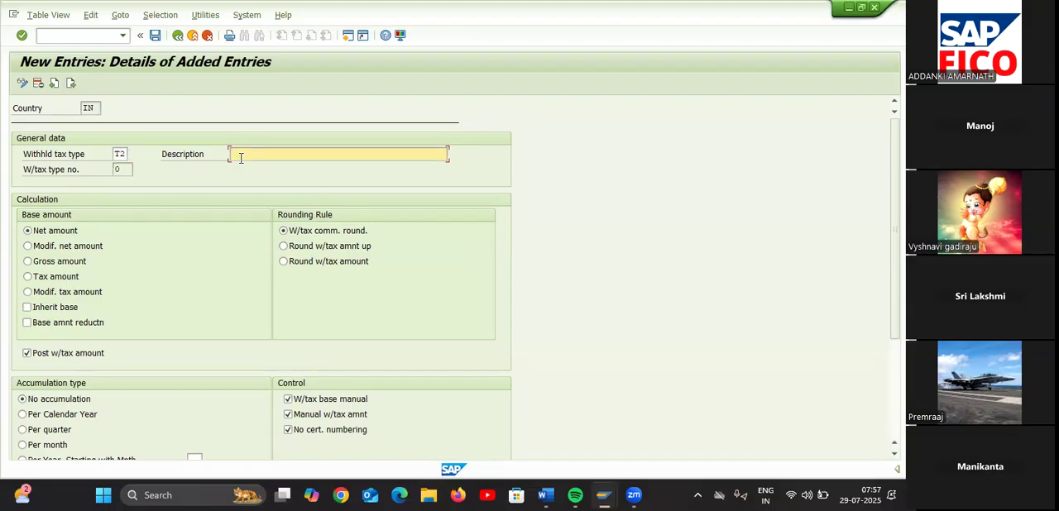
{"action": "type", "text": "T"}
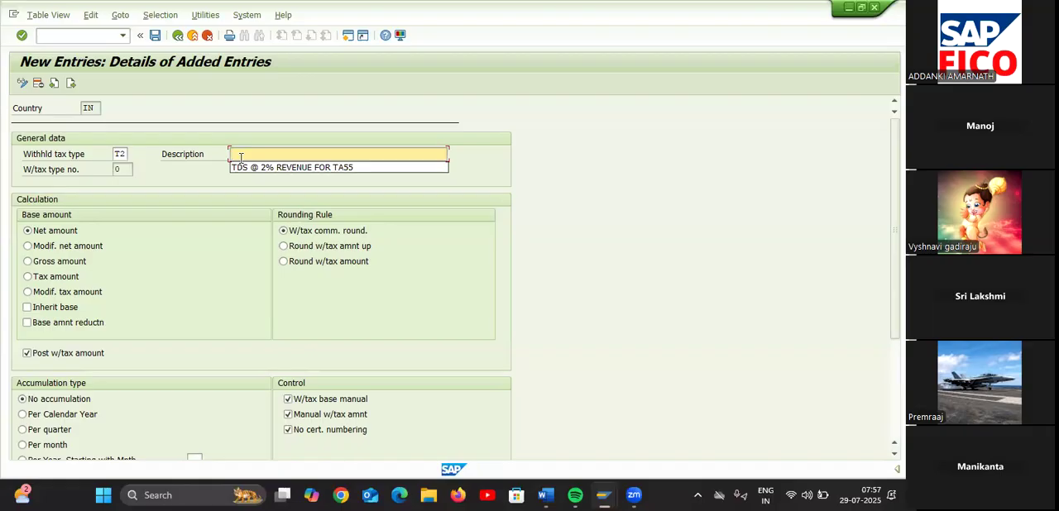
{"action": "type", "text": "CESS"}
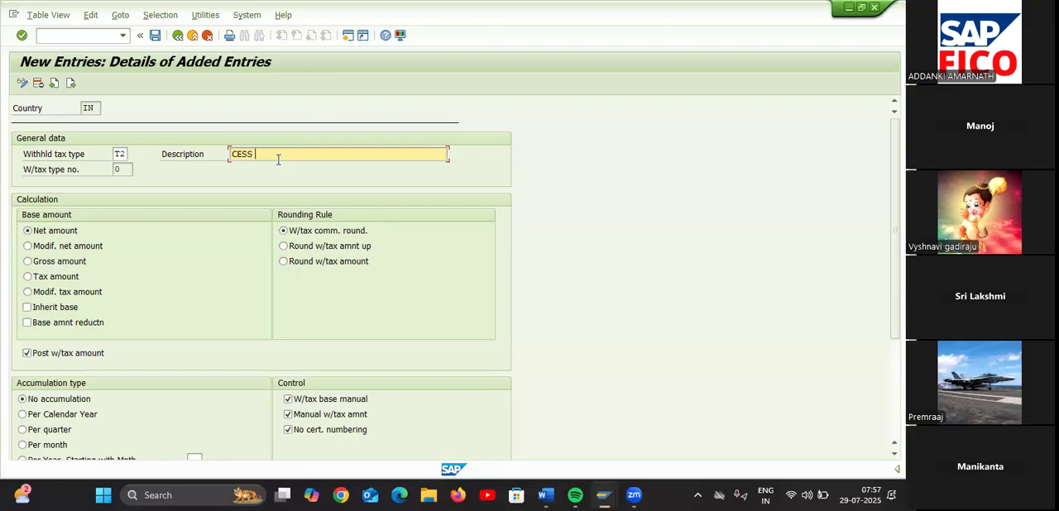
{"action": "type", "text": "@"}
{"action": "type", "text": " INC"}
{"action": "key", "text": "BackSpace"}
{"action": "key", "text": "BackSpace"}
{"action": "key", "text": "BackSpace"}
{"action": "type", "text": "3"}
{"action": "type", "text": "5"}
{"action": "key", "text": "BackSpace"}
{"action": "type", "text": "% INCOME FOR TA55"}
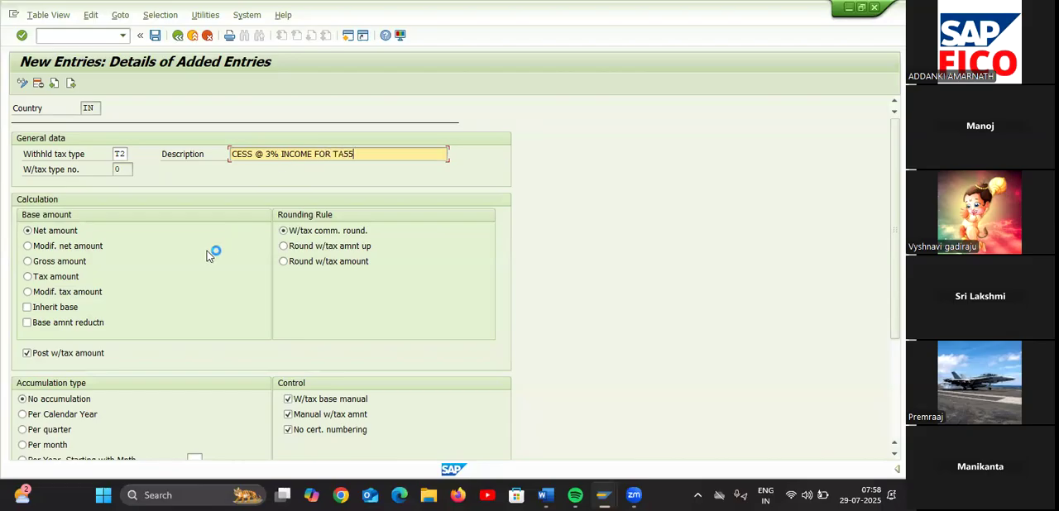
Set T2 to the gross amount without manual tax base or tax amount, and save to the TESLA COMPANY customizing request
{"action": "left_click", "coordinate": [27, 261]}
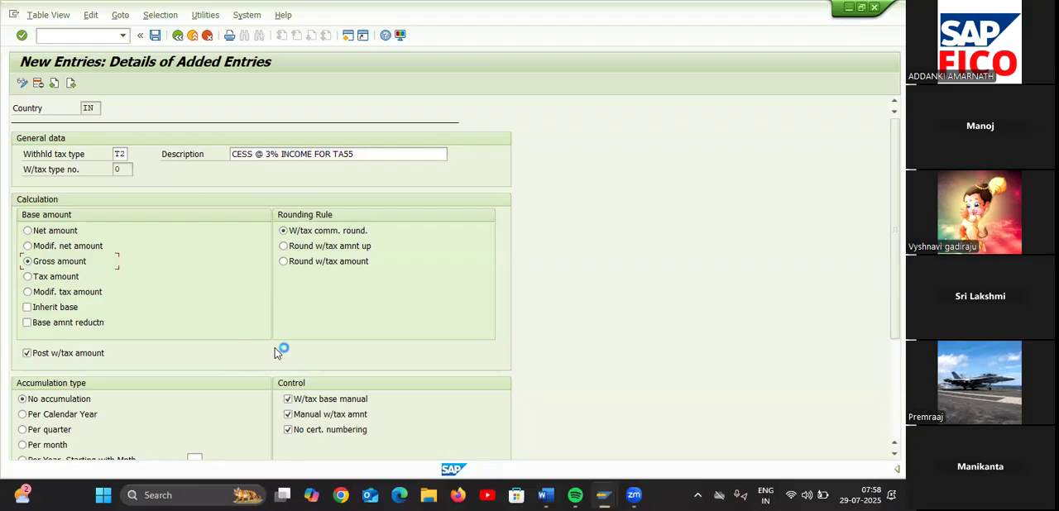
{"action": "left_click", "coordinate": [288, 414]}
{"action": "left_click", "coordinate": [155, 36]}
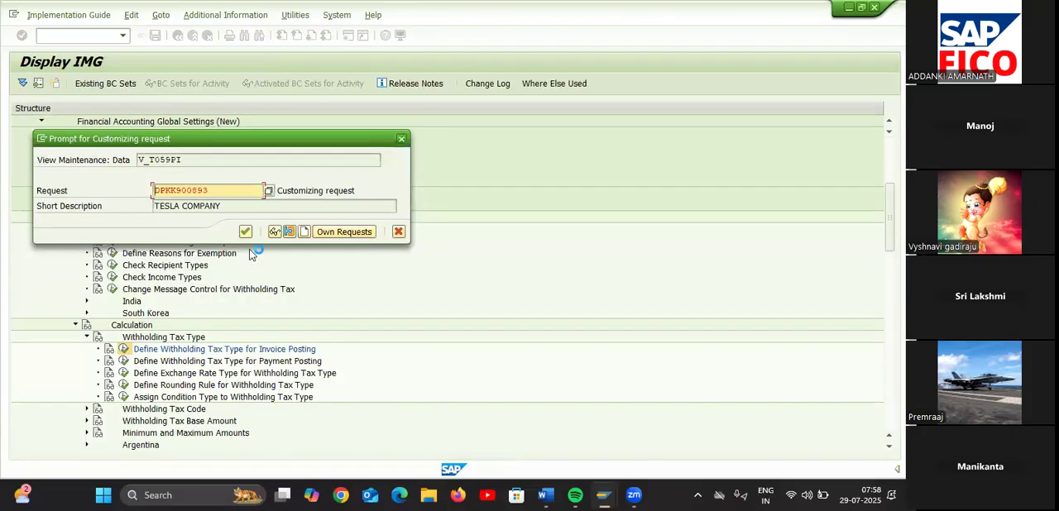
{"action": "left_click", "coordinate": [246, 233]}
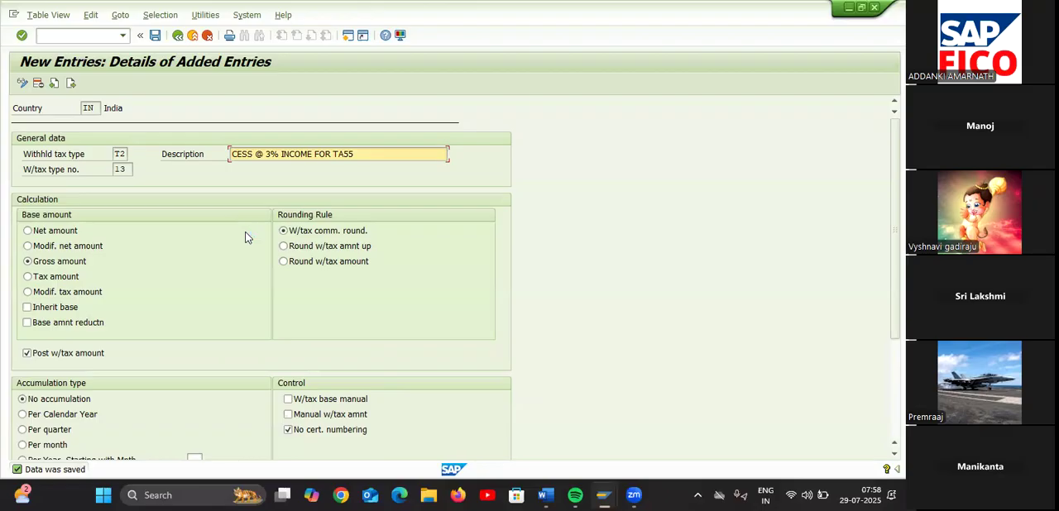
Return to the overview of added tax types and check the With Holding Tax step list in the Word document Document1
{"action": "left_click", "coordinate": [175, 37]}
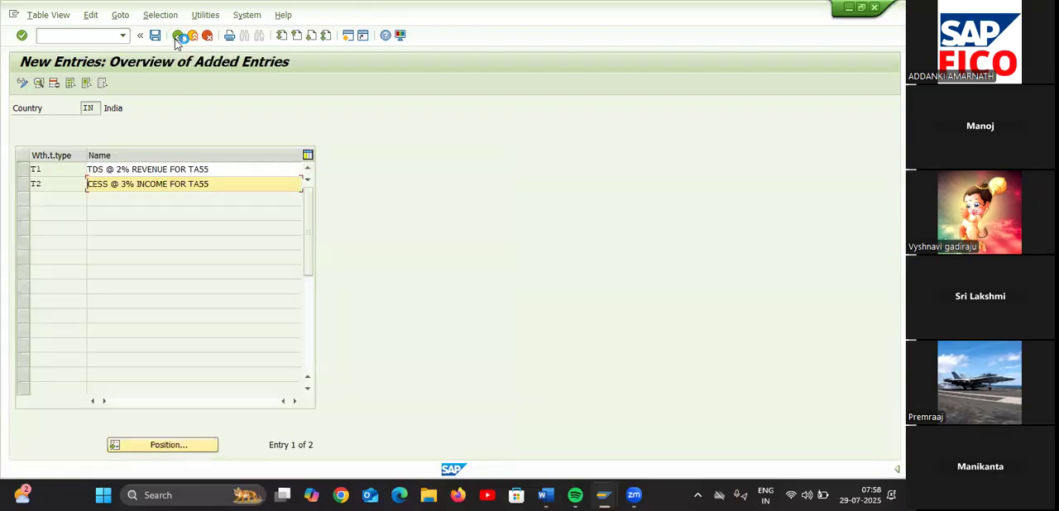
{"action": "left_click", "coordinate": [176, 38]}
{"action": "left_click", "coordinate": [175, 38]}
{"action": "left_click", "coordinate": [175, 38]}
{"action": "left_click", "coordinate": [176, 38]}
{"action": "mouse_move", "coordinate": [546, 495]}
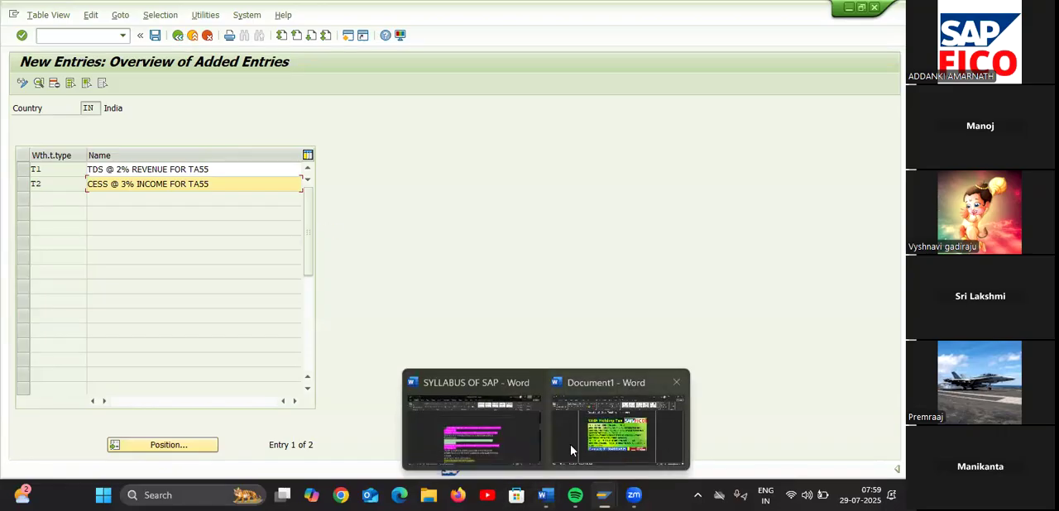
{"action": "left_click", "coordinate": [571, 444]}
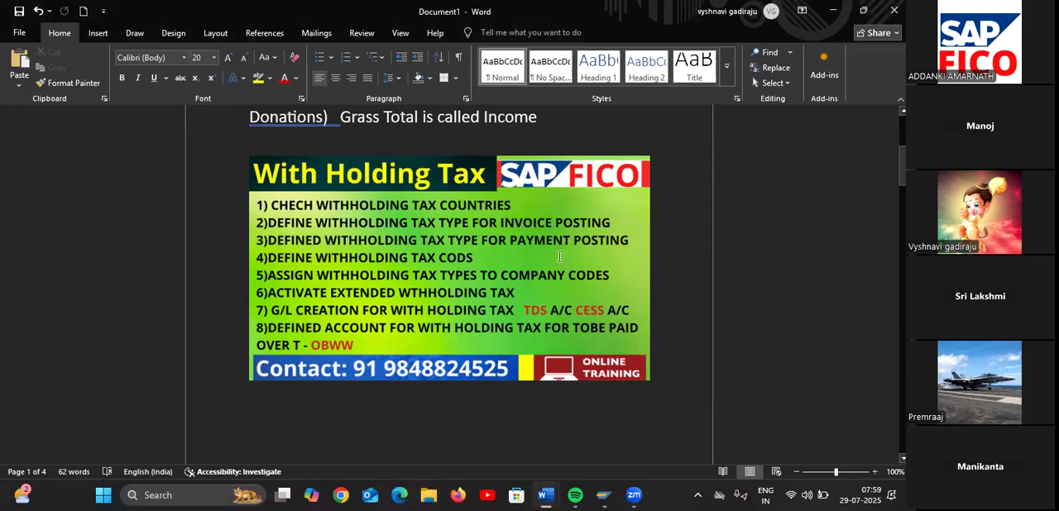
{"action": "left_click", "coordinate": [832, 9]}
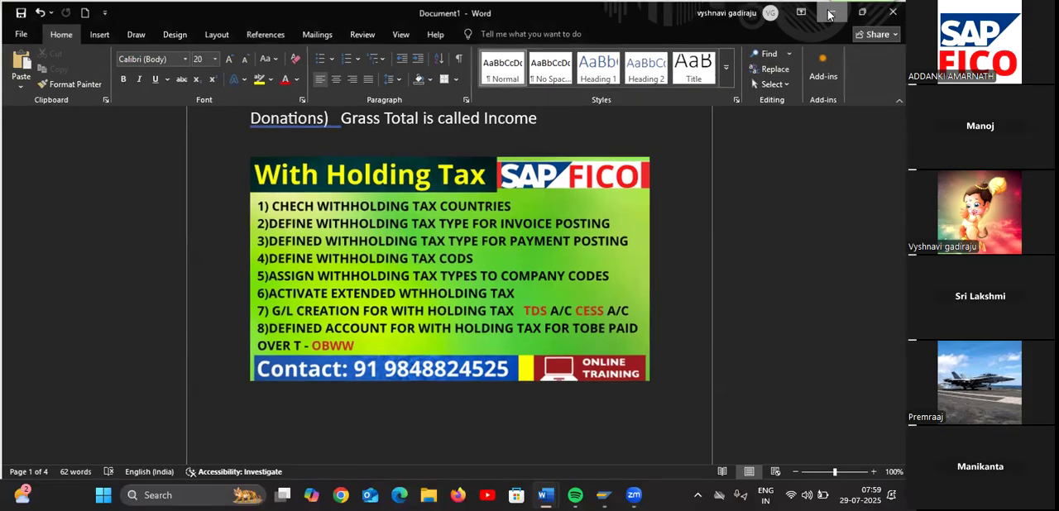
Return to the implementation guide and open Define Withholding Tax Type for Payment Posting for country key IN
{"action": "left_click", "coordinate": [177, 36]}
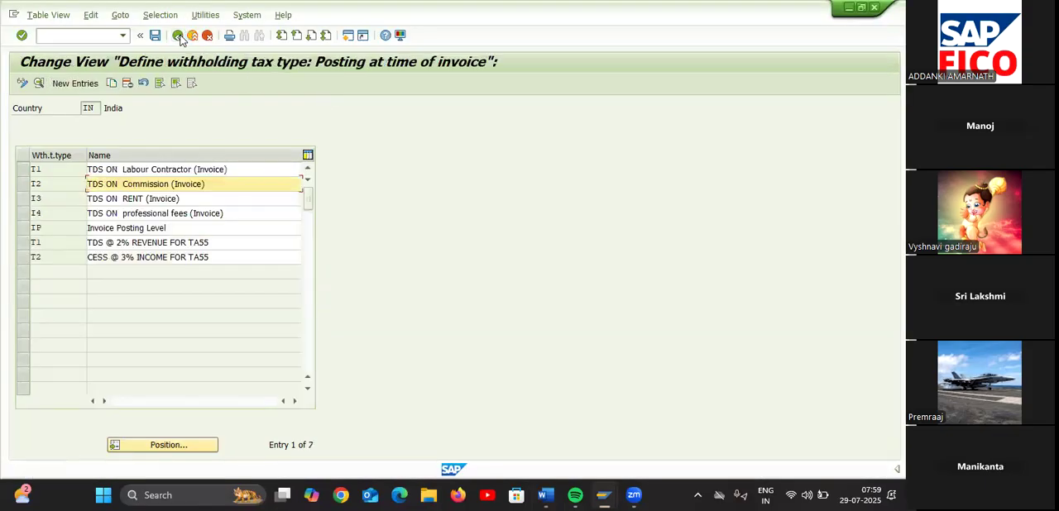
{"action": "left_click", "coordinate": [177, 36]}
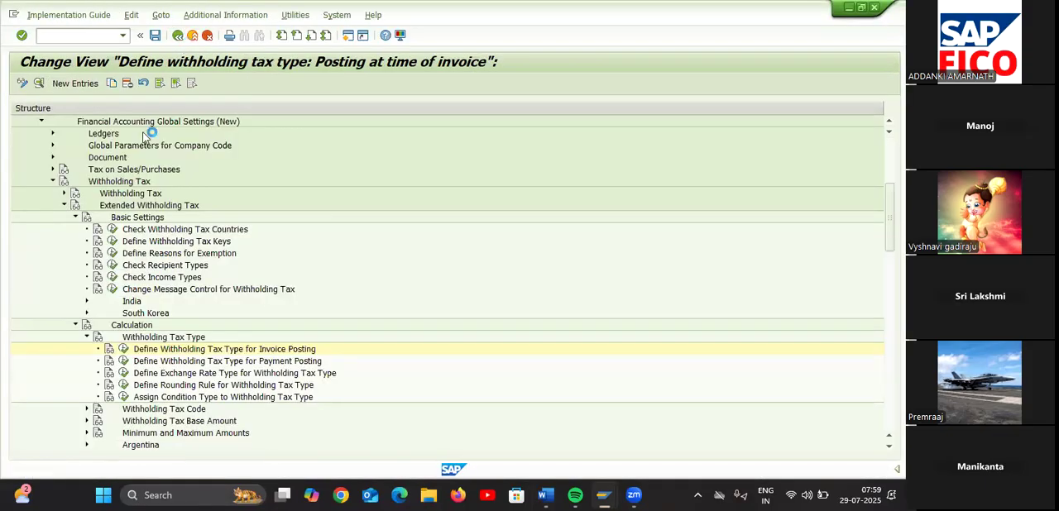
{"action": "left_click", "coordinate": [123, 361]}
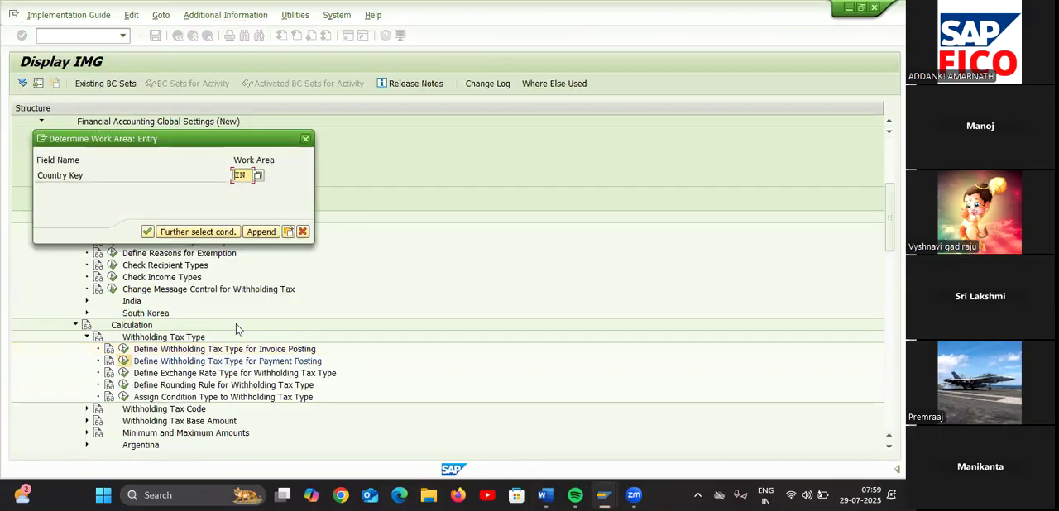
{"action": "left_click", "coordinate": [147, 232]}
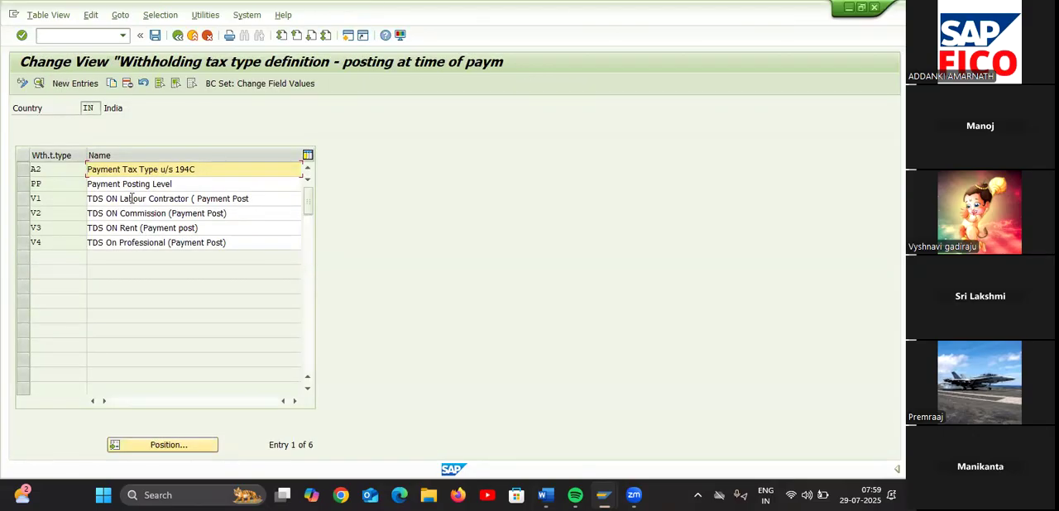
Create a new payment-posting withholding tax type 1T with the description TDS @ 2% PAYMENT FOR TA55
{"action": "left_click", "coordinate": [76, 85]}
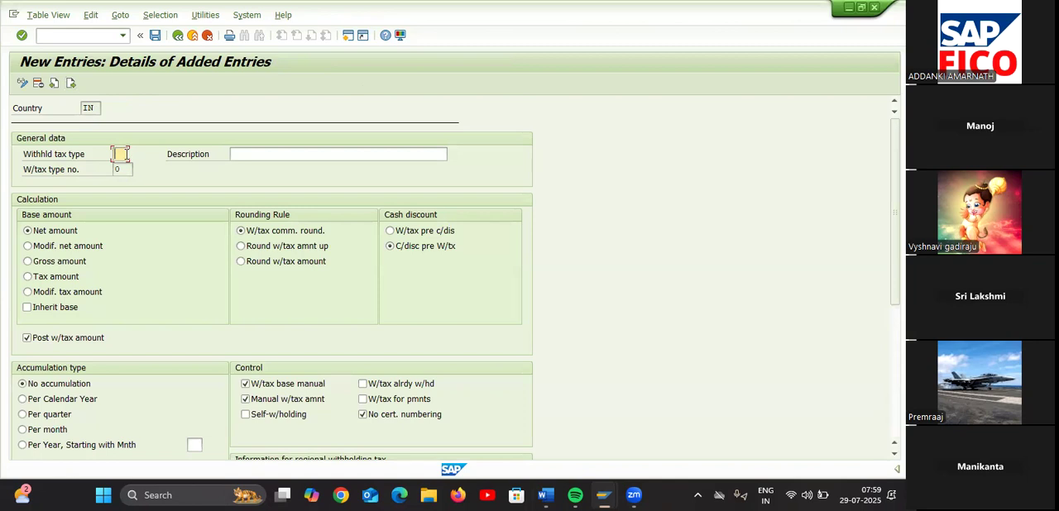
{"action": "type", "text": "1T"}
{"action": "left_click", "coordinate": [250, 155]}
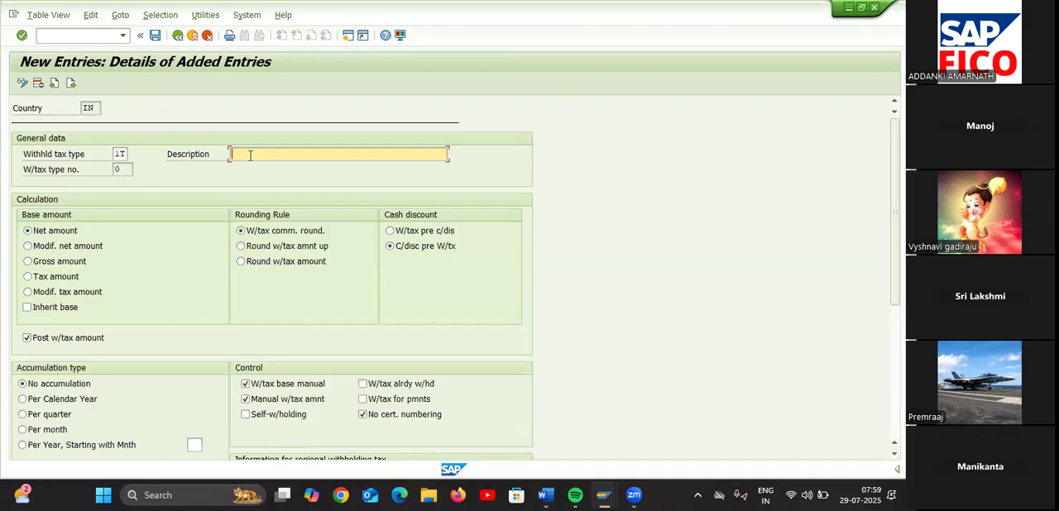
{"action": "type", "text": "TDS"}
{"action": "key", "text": "Return"}
{"action": "type", "text": "@ 2% PAYMENT F"}
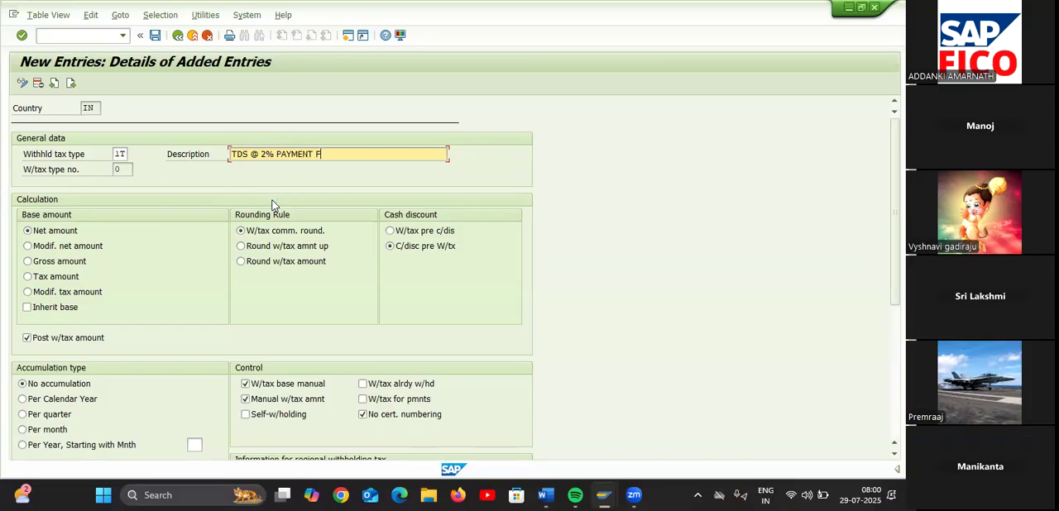
{"action": "type", "text": "OR TA55"}
Base tax type 1T on the gross amount, disable manual withholding tax amount entry, and go on to a blank entry
{"action": "left_click", "coordinate": [29, 262]}
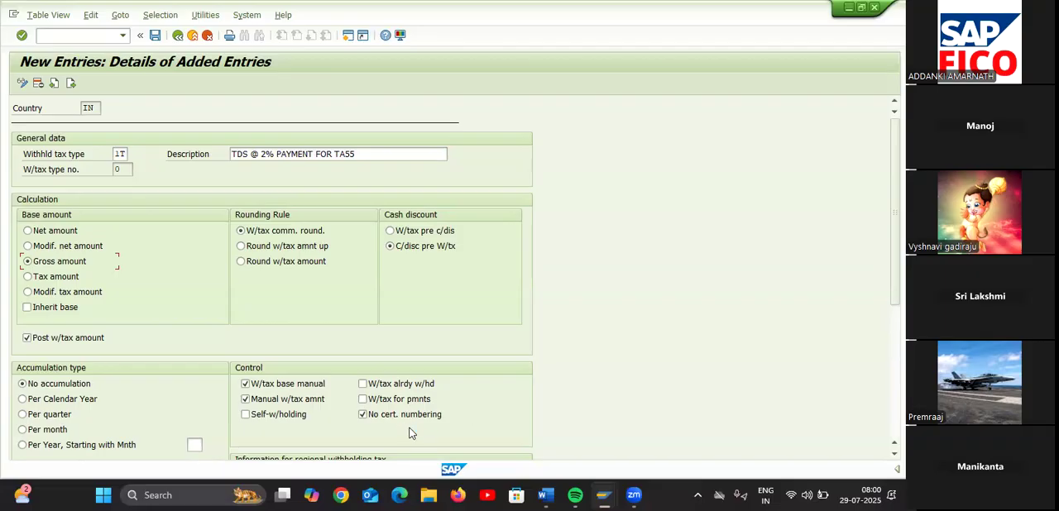
{"action": "left_click", "coordinate": [246, 399]}
{"action": "left_click", "coordinate": [71, 84]}
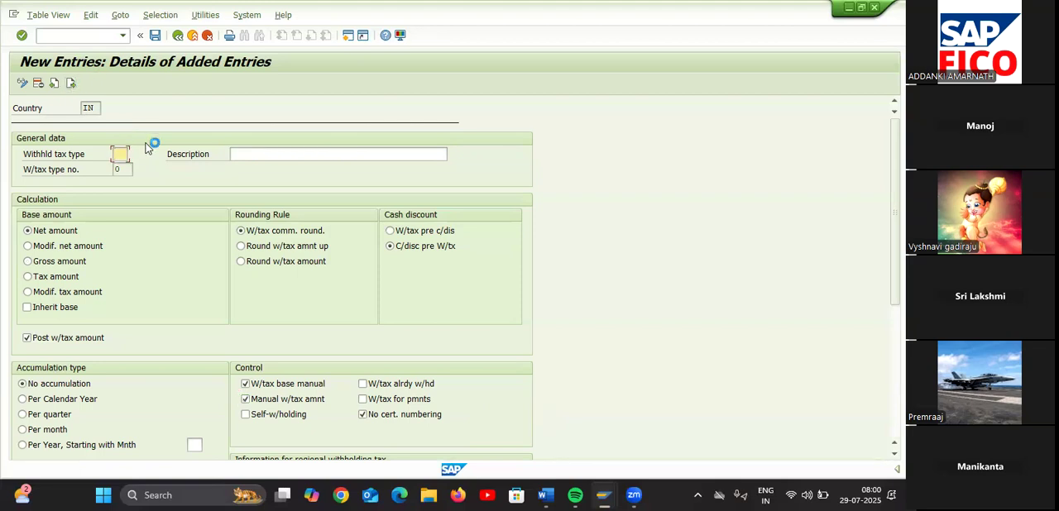
Enter a second payment-posting withholding tax type 2T with the description CESS @ 3% PAYMENT FOR TA55
{"action": "type", "text": "2T"}
{"action": "left_click", "coordinate": [261, 155]}
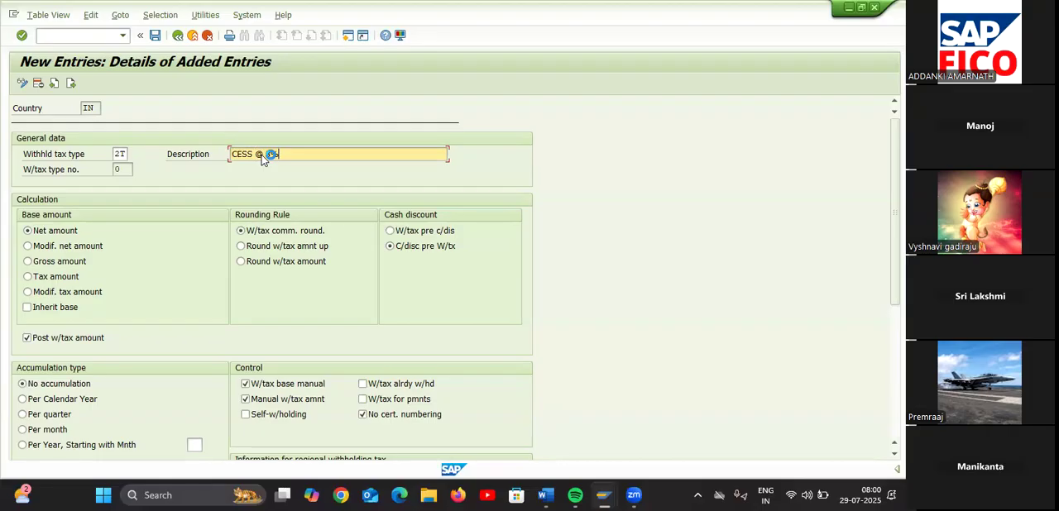
{"action": "type", "text": "AYMENT FOR TA55"}
Set 2T to the gross amount without manual withholding tax amount, and save to the TESLA COMPANY customizing request
{"action": "left_click", "coordinate": [33, 261]}
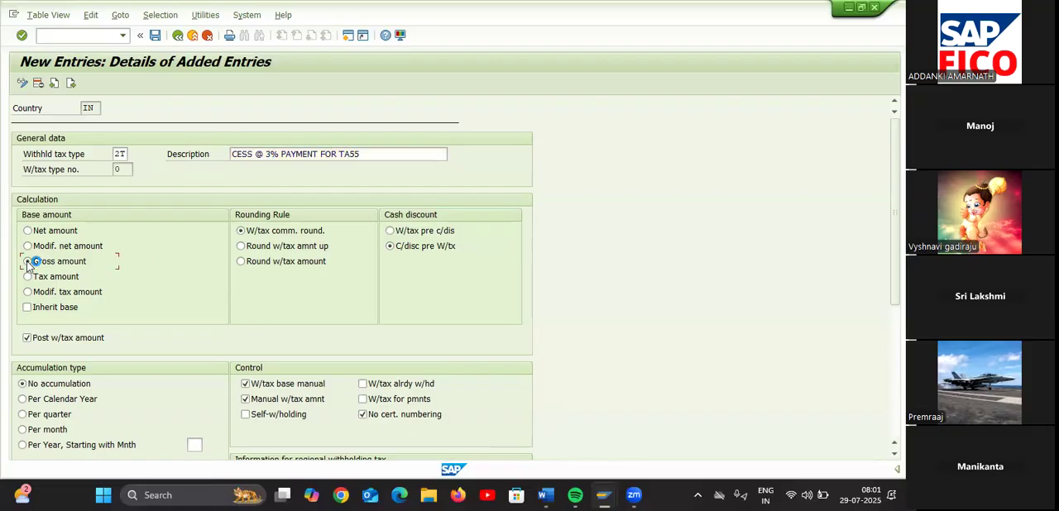
{"action": "left_click", "coordinate": [246, 400]}
{"action": "left_click", "coordinate": [154, 39]}
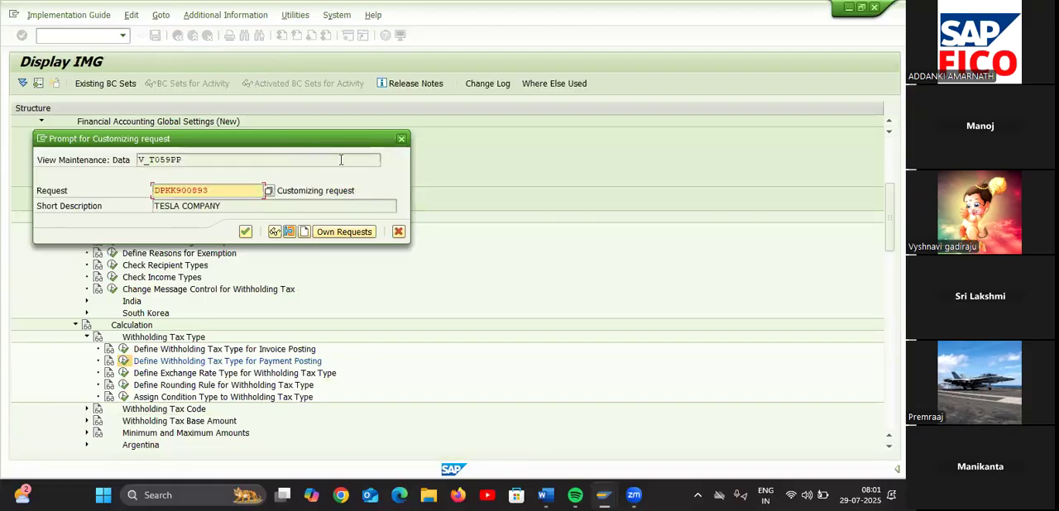
{"action": "left_click", "coordinate": [248, 232]}
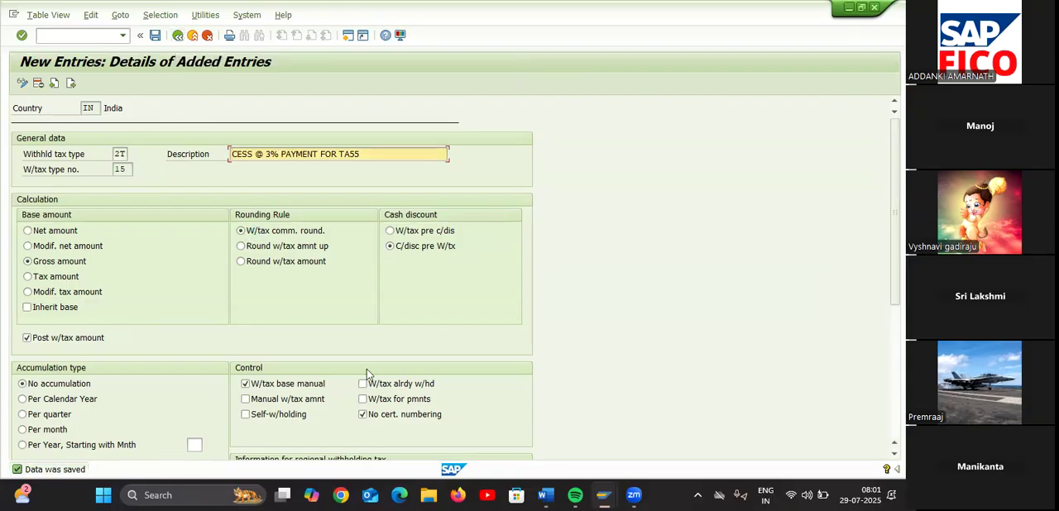
Review the With Holding Tax step list in the Word document Document1 and return to the overview of added payment-posting types in SAP
{"action": "mouse_move", "coordinate": [550, 501]}
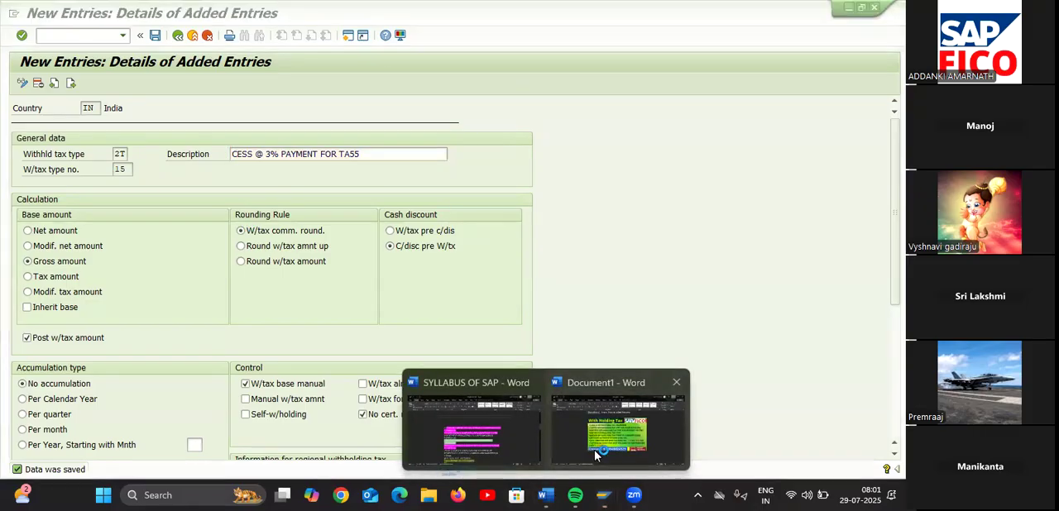
{"action": "left_click", "coordinate": [592, 449]}
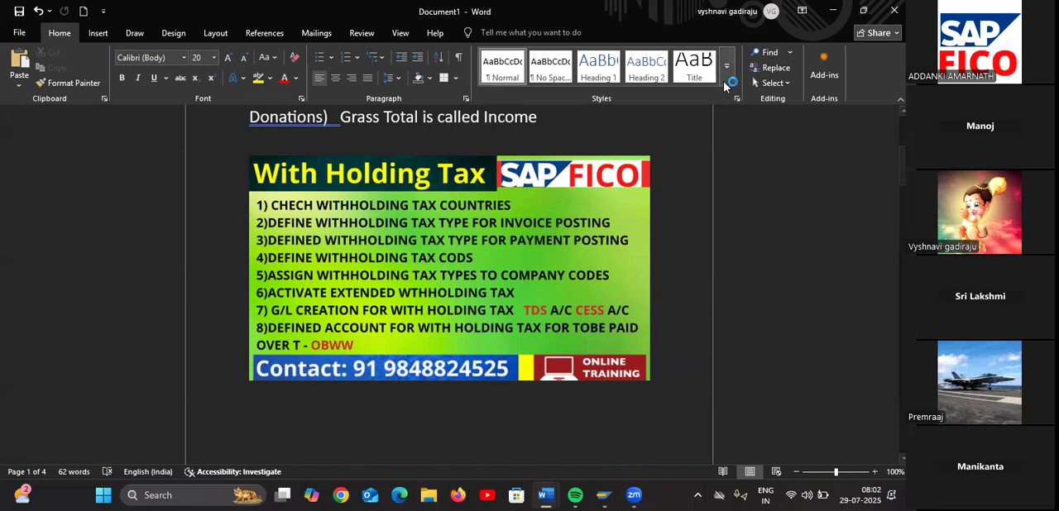
{"action": "left_click", "coordinate": [834, 12]}
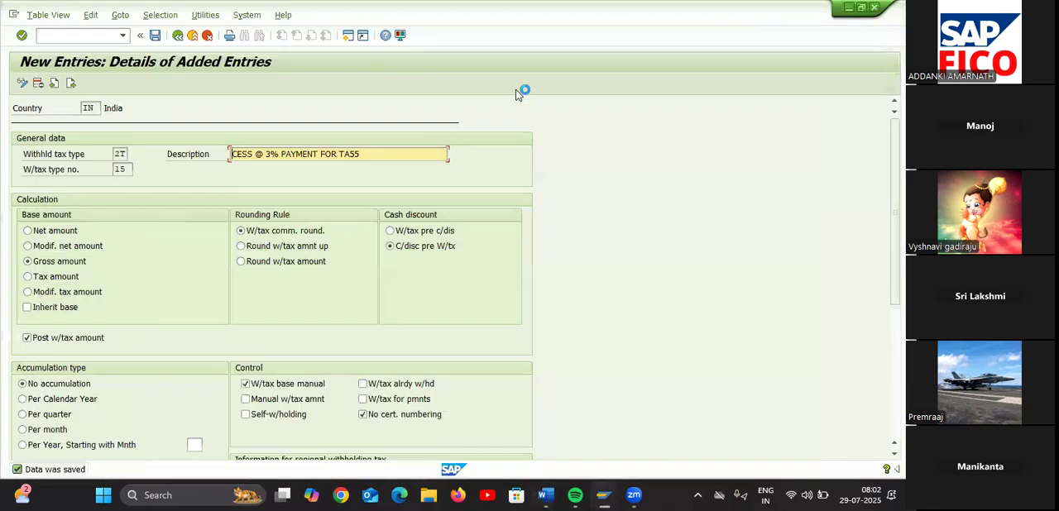
{"action": "left_click", "coordinate": [177, 34]}
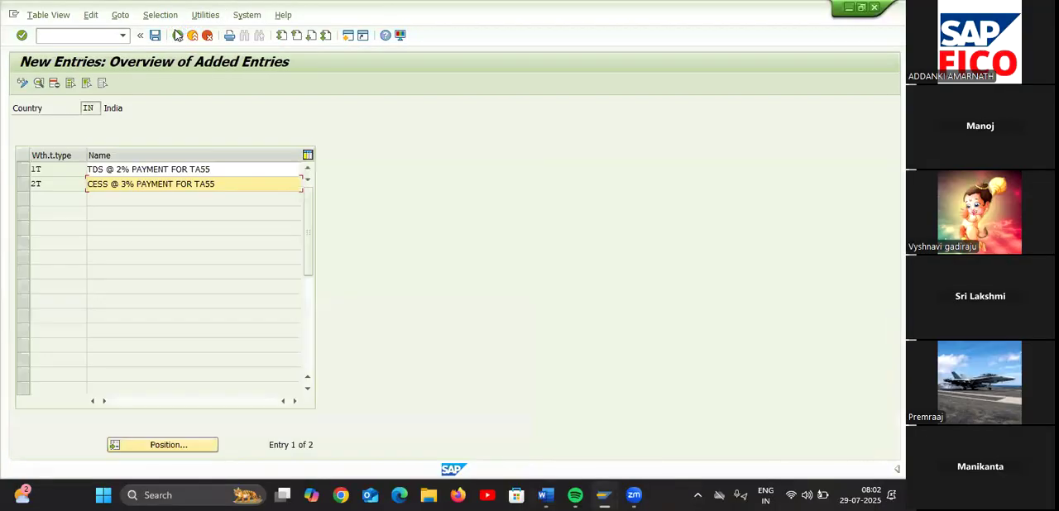
Leave the payment-posting types and open Define Withholding Tax Codes for the country India
{"action": "left_click", "coordinate": [177, 35]}
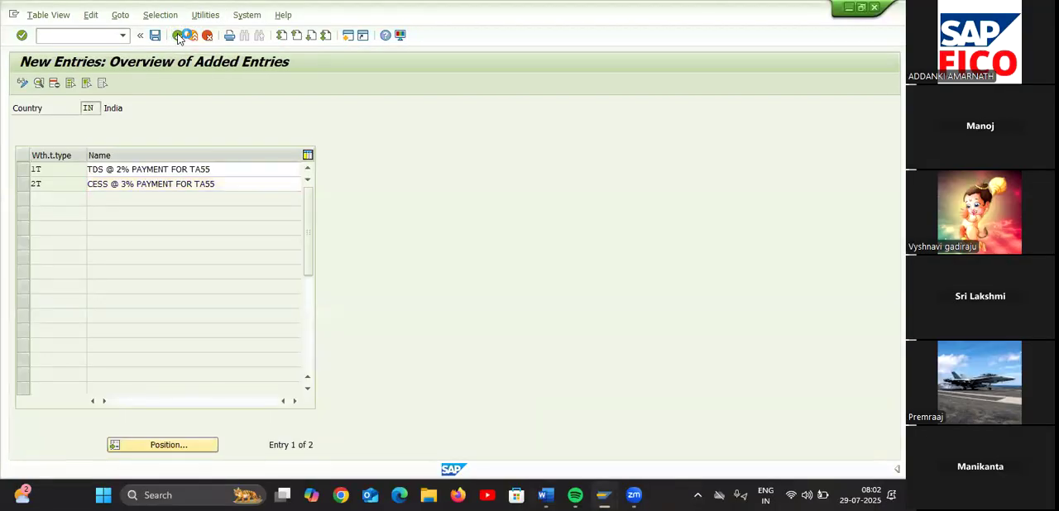
{"action": "left_click", "coordinate": [177, 34]}
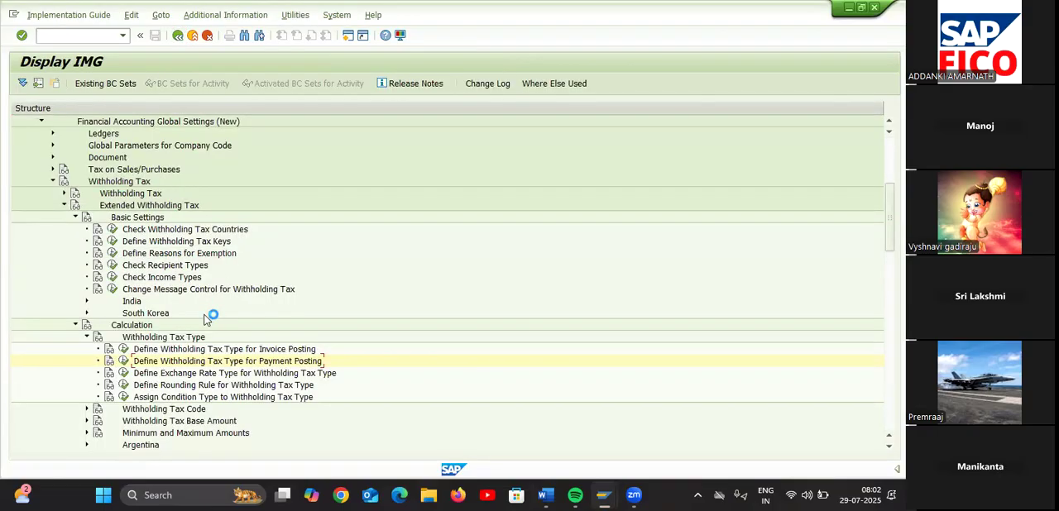
{"action": "left_click", "coordinate": [87, 410]}
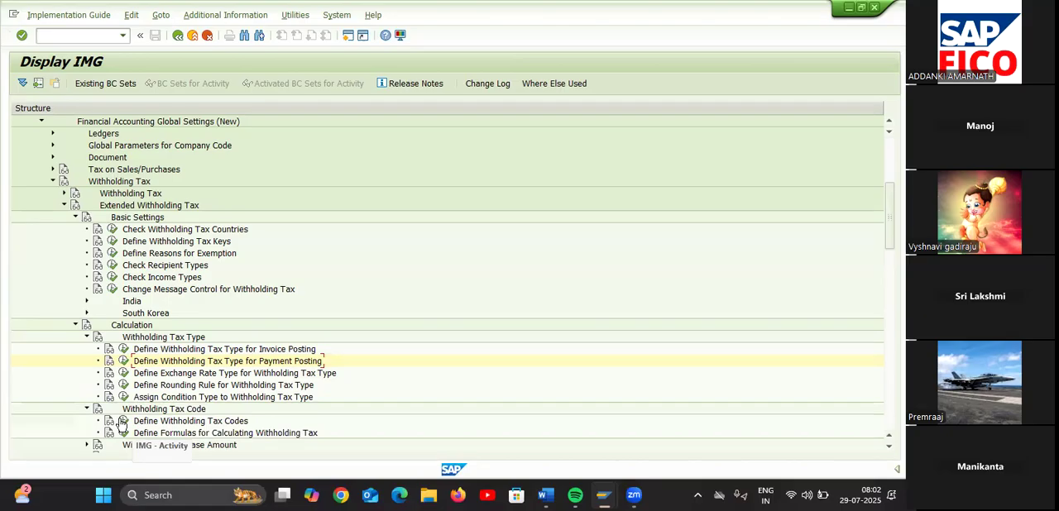
{"action": "left_click", "coordinate": [123, 421]}
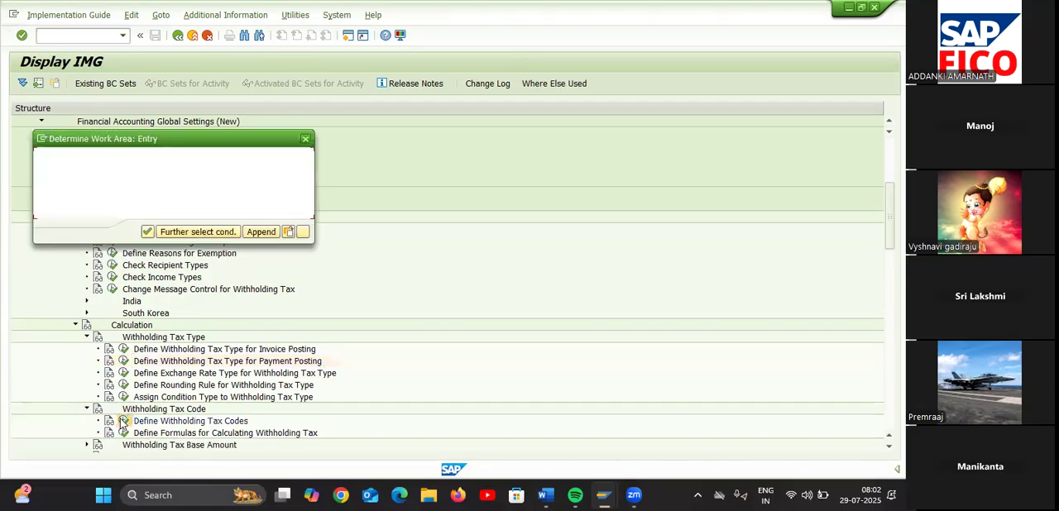
{"action": "left_click", "coordinate": [147, 232]}
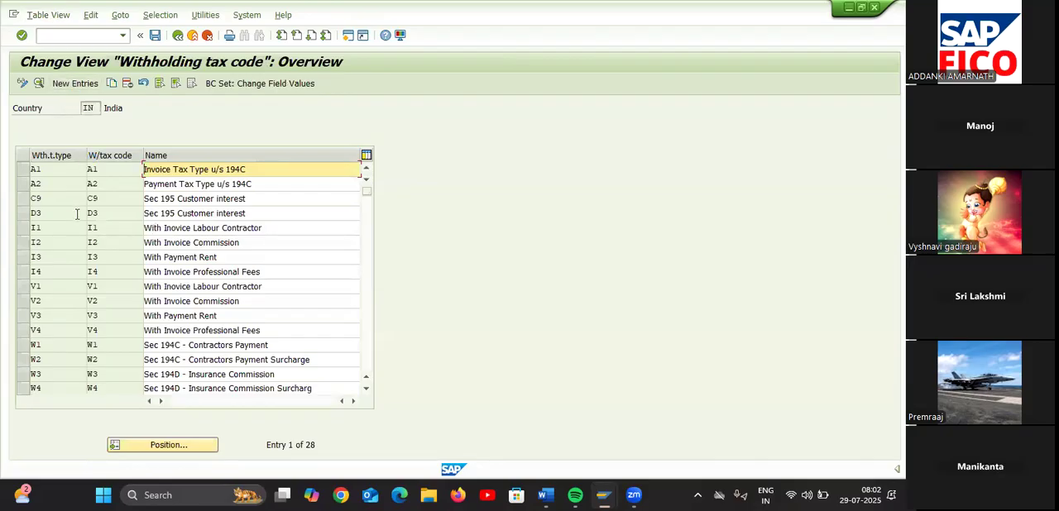
Examine the existing withholding tax codes for India and position the list at withholding tax types starting with T
{"action": "scroll", "coordinate": [146, 296], "scroll_direction": "down", "scroll_amount": 1}
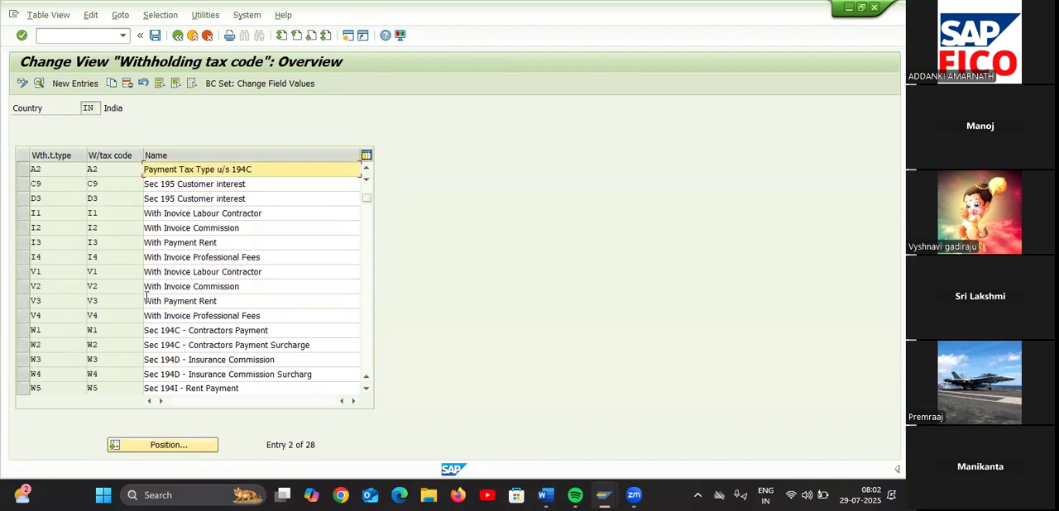
{"action": "scroll", "coordinate": [122, 328], "scroll_direction": "down", "scroll_amount": 6}
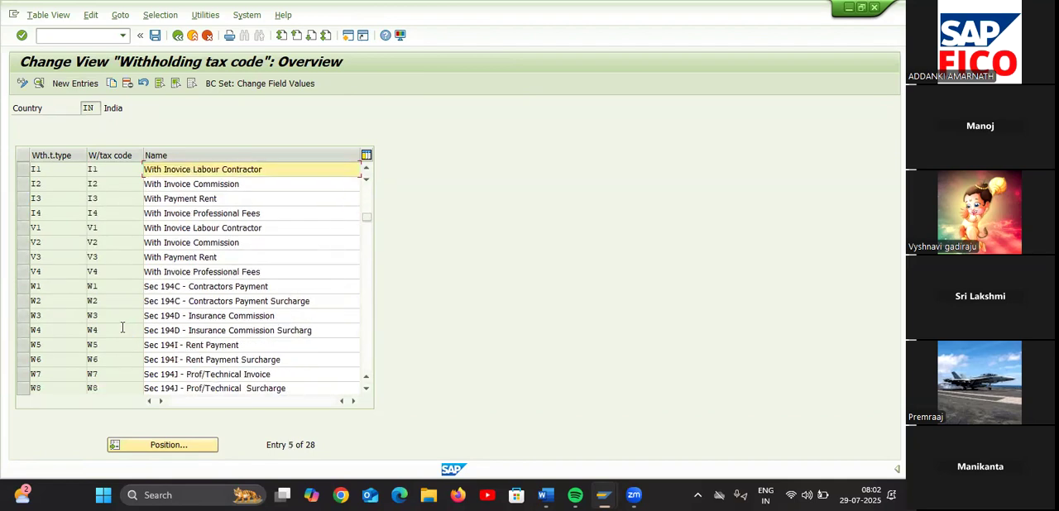
{"action": "scroll", "coordinate": [122, 328], "scroll_direction": "down", "scroll_amount": 8}
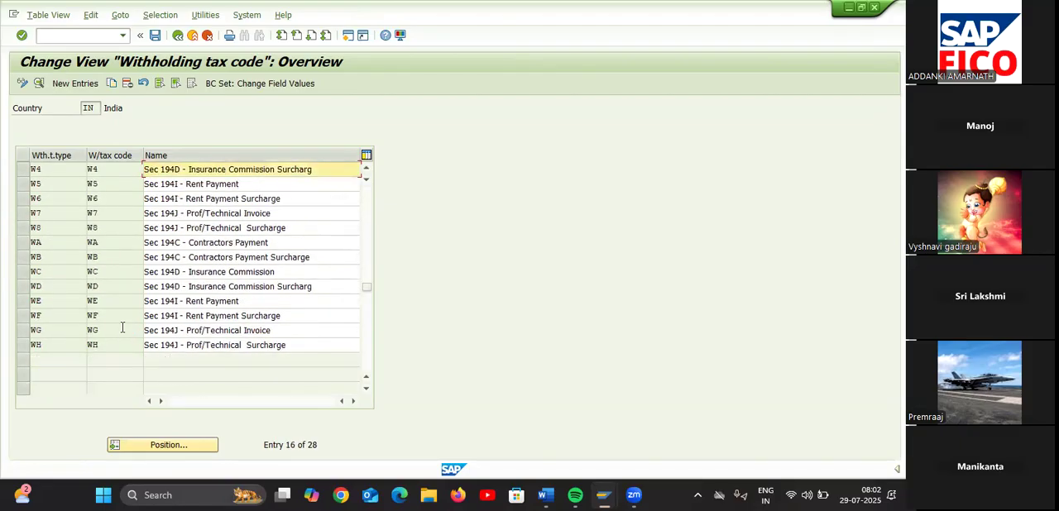
{"action": "scroll", "coordinate": [121, 328], "scroll_direction": "up", "scroll_amount": 9}
{"action": "scroll", "coordinate": [121, 328], "scroll_direction": "up", "scroll_amount": 6}
{"action": "scroll", "coordinate": [122, 328], "scroll_direction": "down", "scroll_amount": 2}
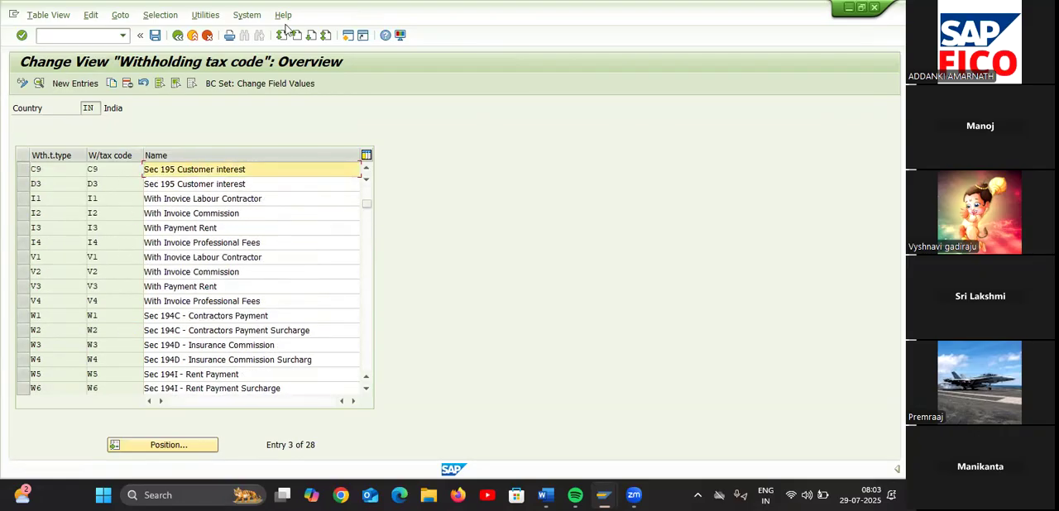
{"action": "left_click", "coordinate": [162, 448]}
{"action": "type", "text": "T1"}
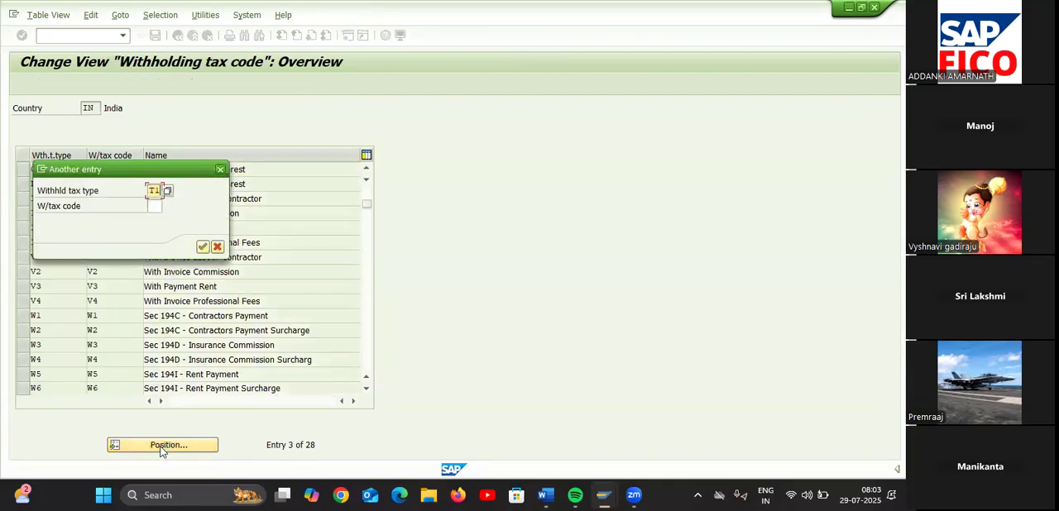
{"action": "key", "text": "Return"}
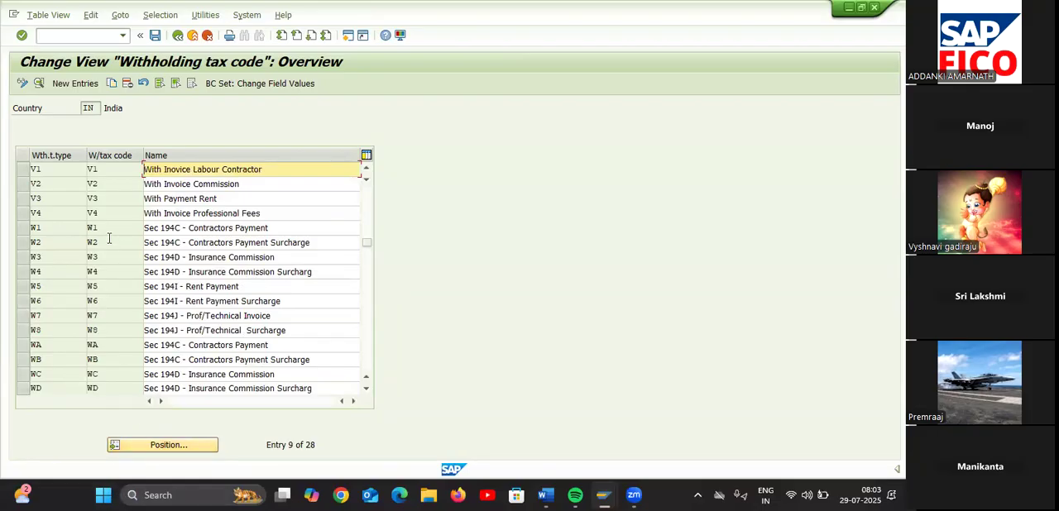
Start a new withholding tax code entry with tax type T1, tax code T1 and the description TAX CODE
{"action": "left_click", "coordinate": [88, 85]}
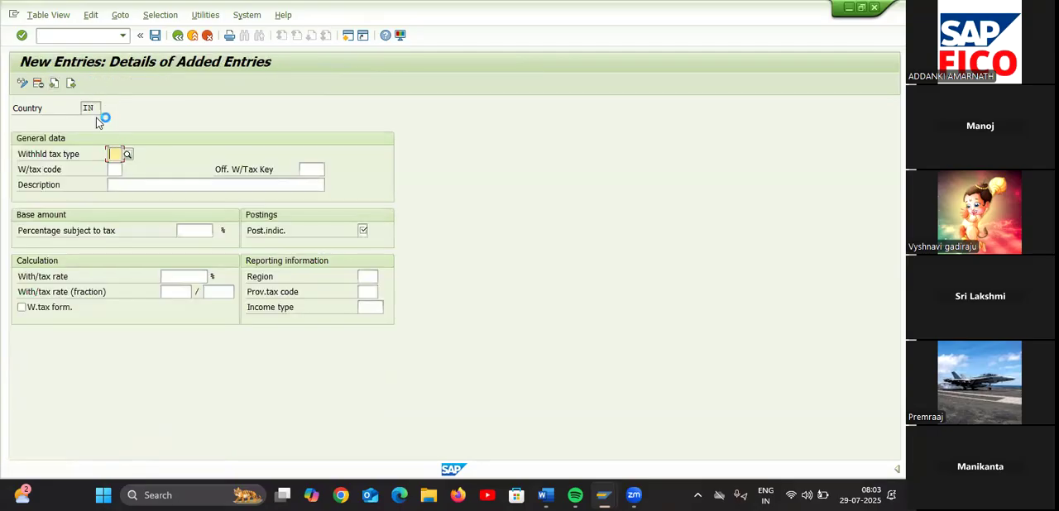
{"action": "type", "text": "T1"}
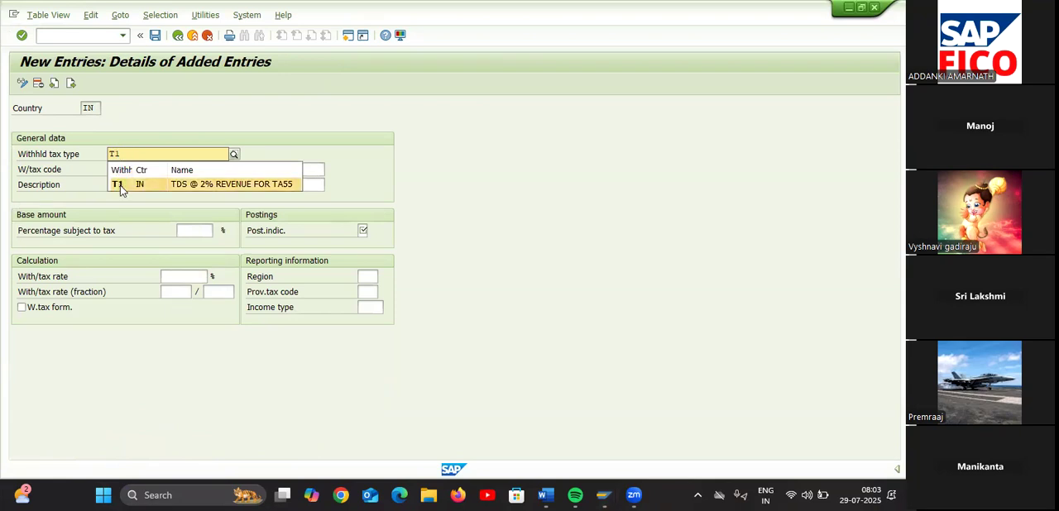
{"action": "left_click", "coordinate": [124, 186]}
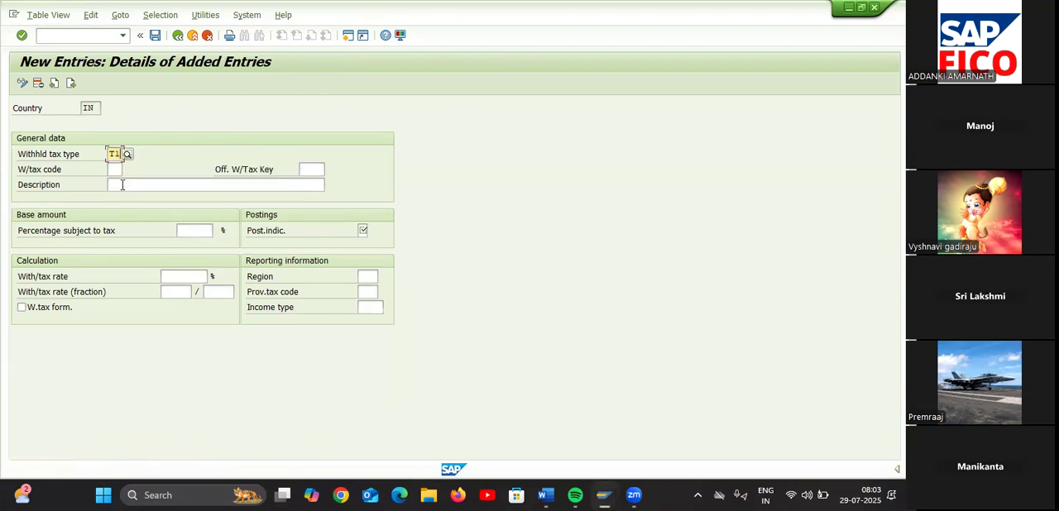
{"action": "left_click", "coordinate": [123, 187]}
{"action": "type", "text": "TAX"}
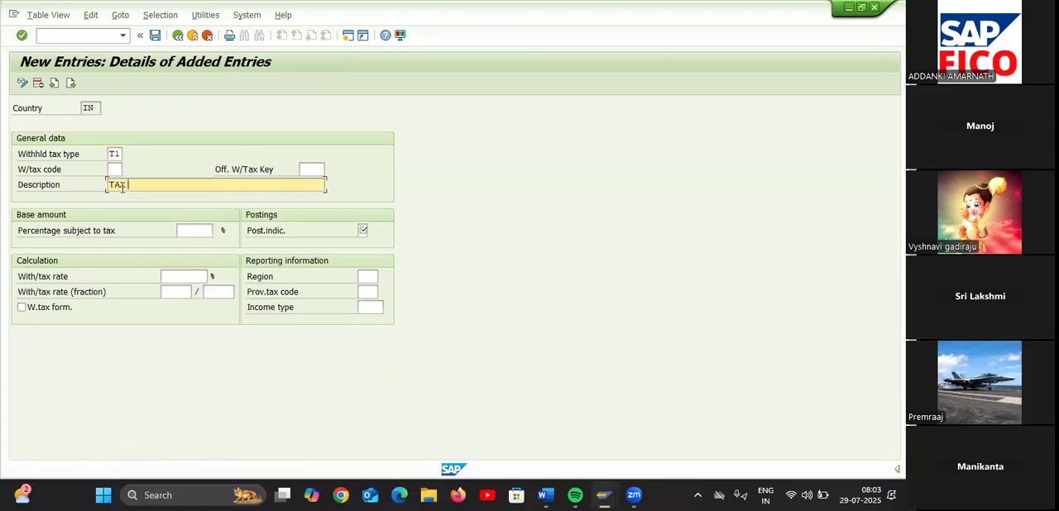
{"action": "type", "text": "  CODE"}
{"action": "left_click", "coordinate": [113, 169]}
{"action": "type", "text": "T1"}
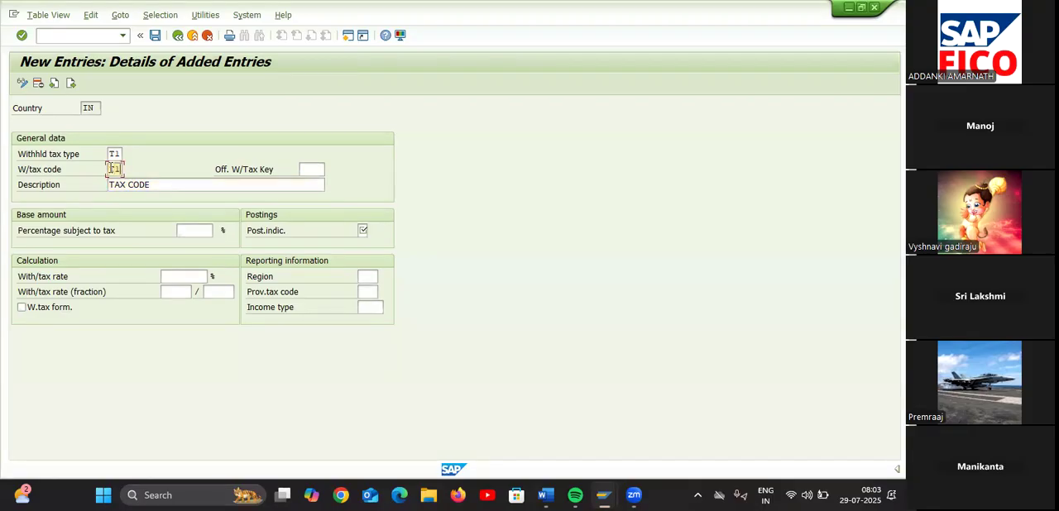
Change the T1 tax code's description to TDS @ 2% INVOICE
{"action": "left_click", "coordinate": [160, 183]}
{"action": "key", "text": "BackSpace"}
{"action": "key", "text": "BackSpace"}
{"action": "key", "text": "BackSpace"}
{"action": "key", "text": "BackSpace"}
{"action": "key", "text": "BackSpace"}
{"action": "key", "text": "BackSpace"}
{"action": "key", "text": "BackSpace"}
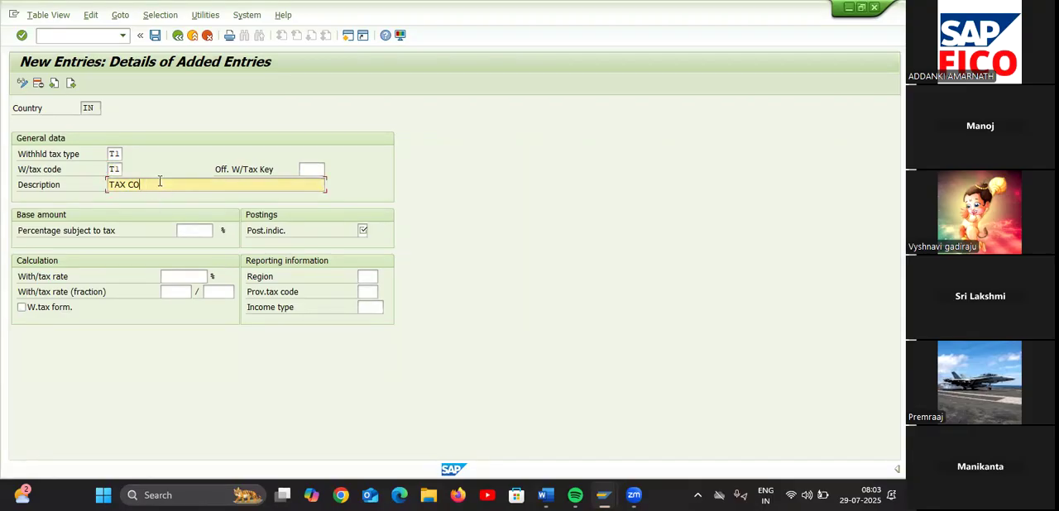
{"action": "type", "text": "DS "}
{"action": "type", "text": "@ 2"}
{"action": "type", "text": "% 1"}
{"action": "type", "text": "NVOICE"}
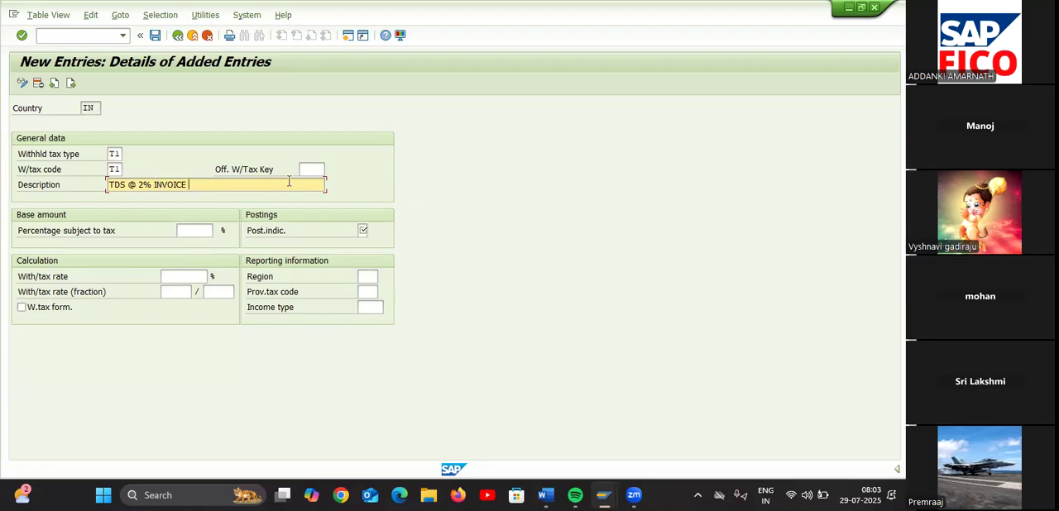
Set T1 to 100 % subject to tax, standard posting indicator 1 and a withholding tax rate of 2 %
{"action": "left_click", "coordinate": [211, 231]}
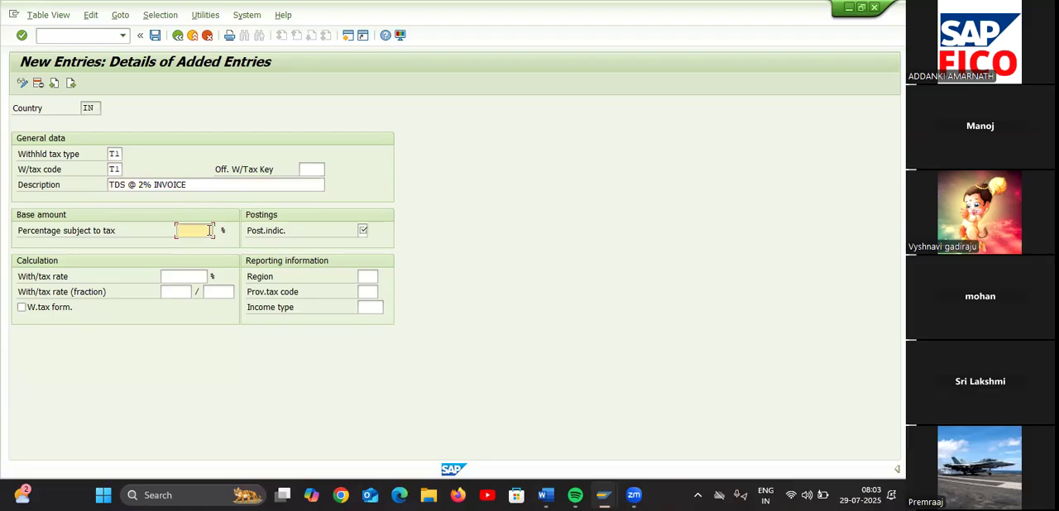
{"action": "type", "text": "100"}
{"action": "left_click", "coordinate": [362, 231]}
{"action": "left_click", "coordinate": [367, 232]}
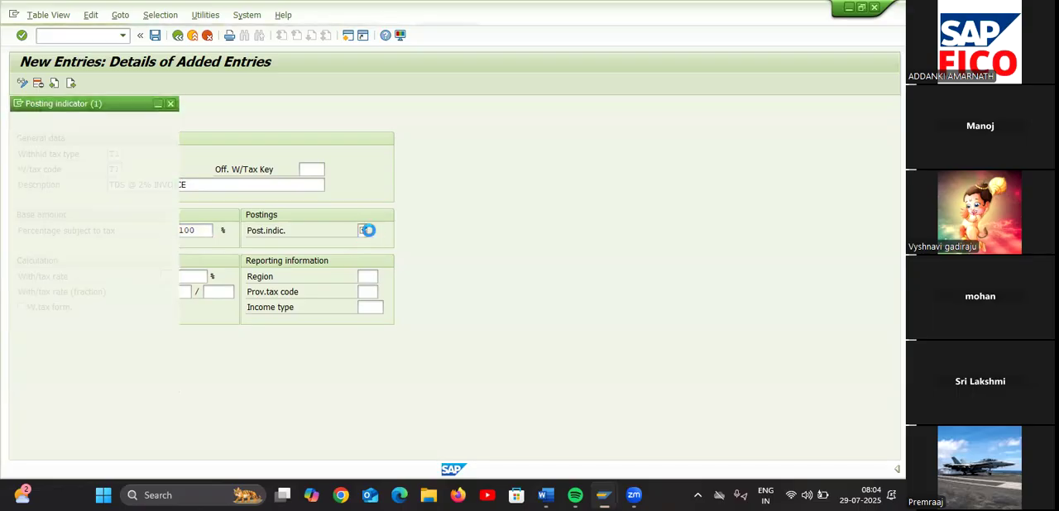
{"action": "double_click", "coordinate": [70, 149]}
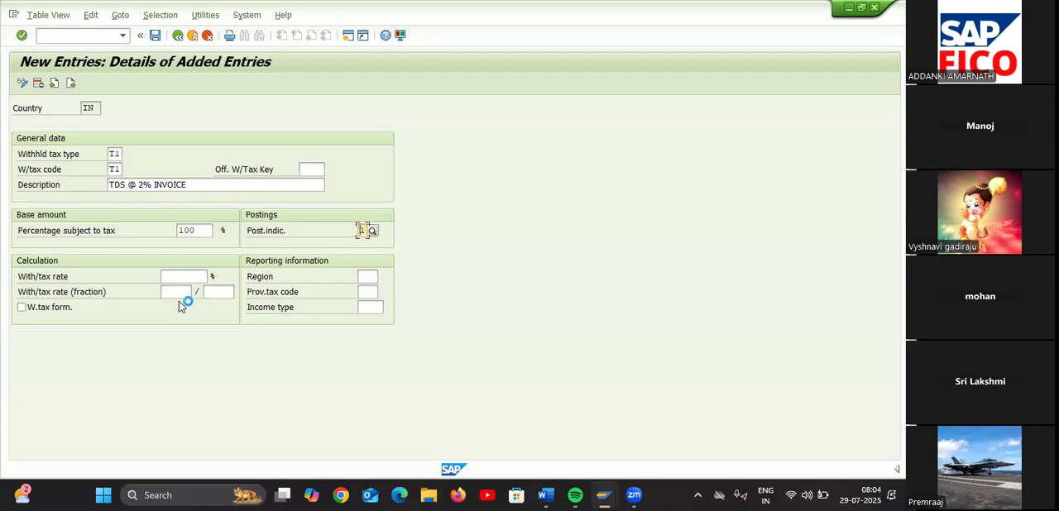
{"action": "left_click", "coordinate": [187, 276]}
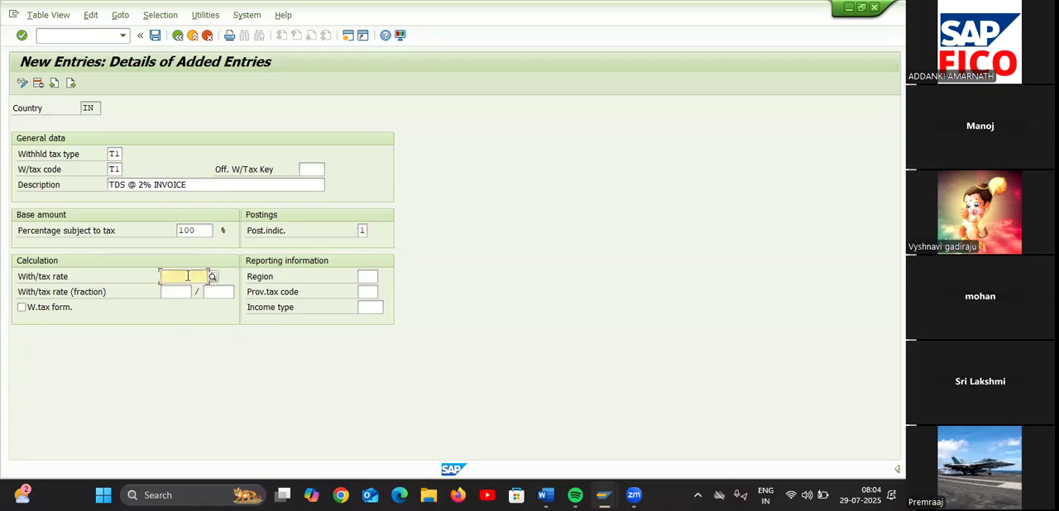
{"action": "type", "text": "2"}
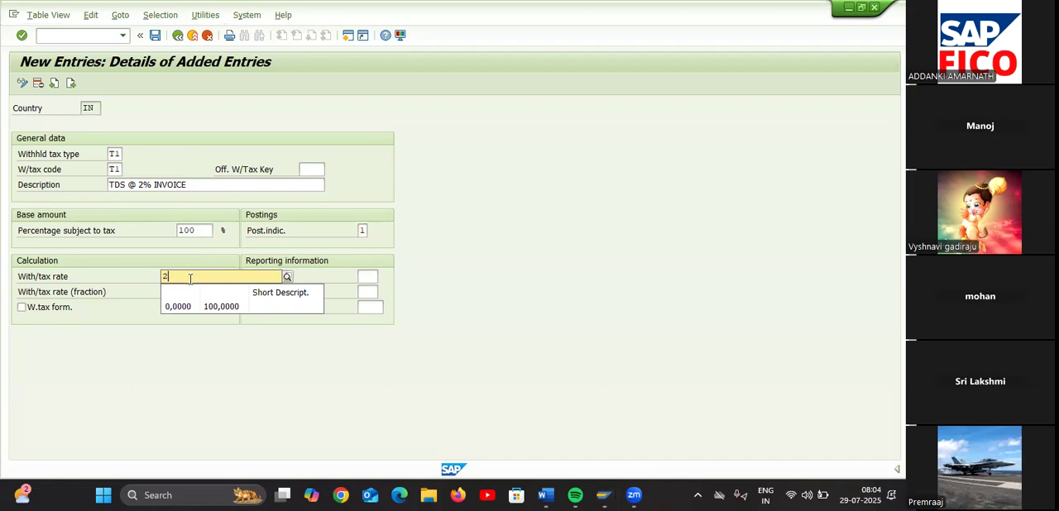
{"action": "left_click", "coordinate": [232, 325]}
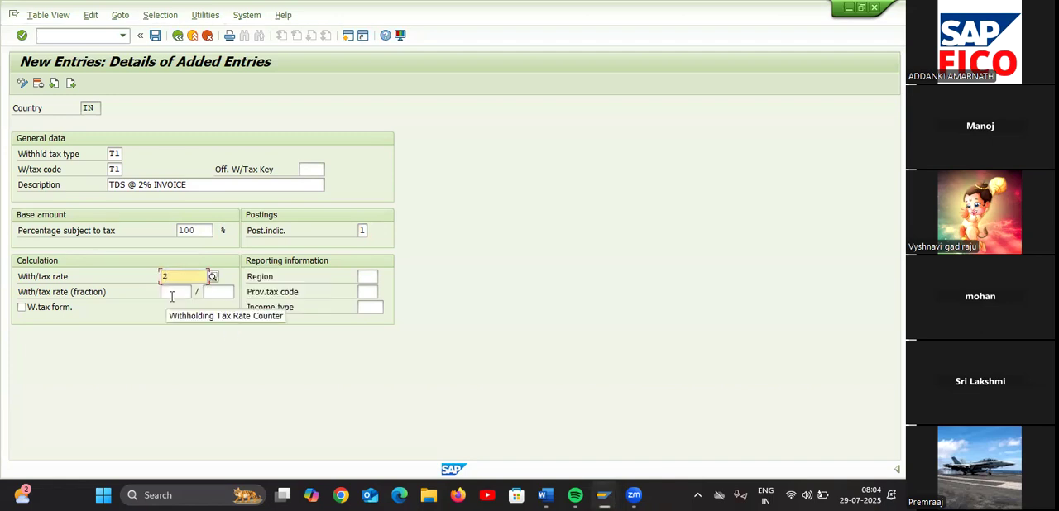
Go on to a blank entry and assign it withholding tax type 2T and tax code 2T
{"action": "left_click", "coordinate": [70, 83]}
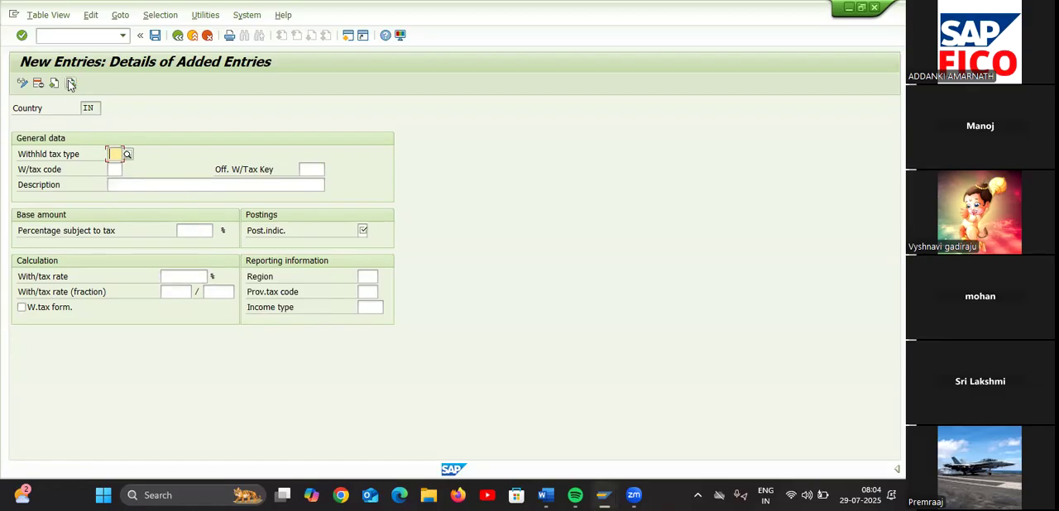
{"action": "type", "text": "2T"}
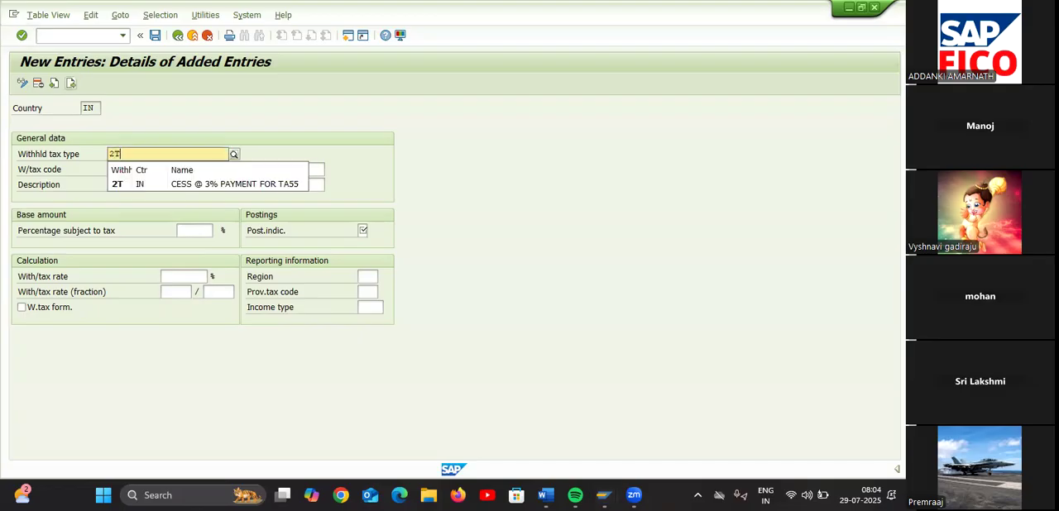
{"action": "left_click", "coordinate": [131, 182]}
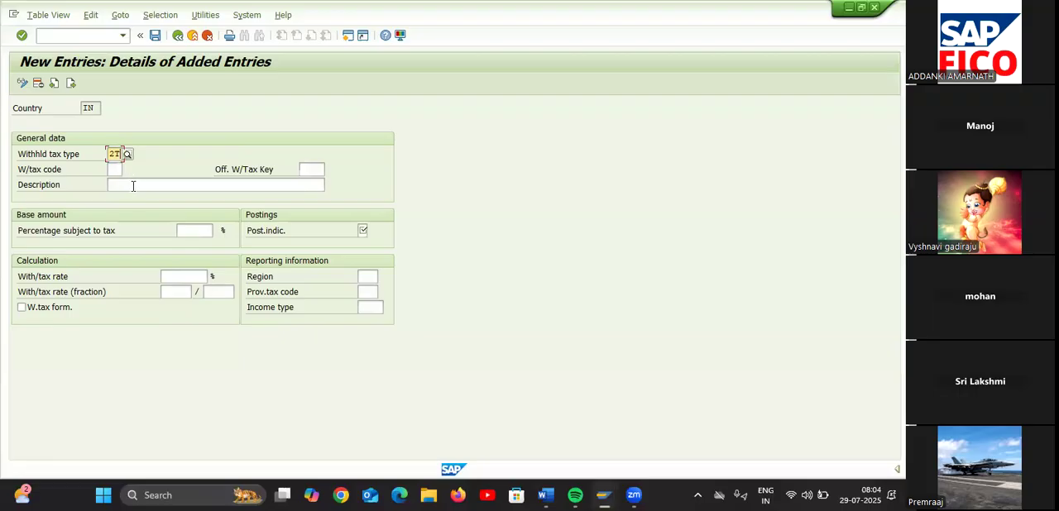
{"action": "left_click", "coordinate": [112, 169]}
{"action": "type", "text": "2T"}
Describe the 2T tax code as CESS @ 3% INVOICE FOR TA55
{"action": "left_click", "coordinate": [125, 186]}
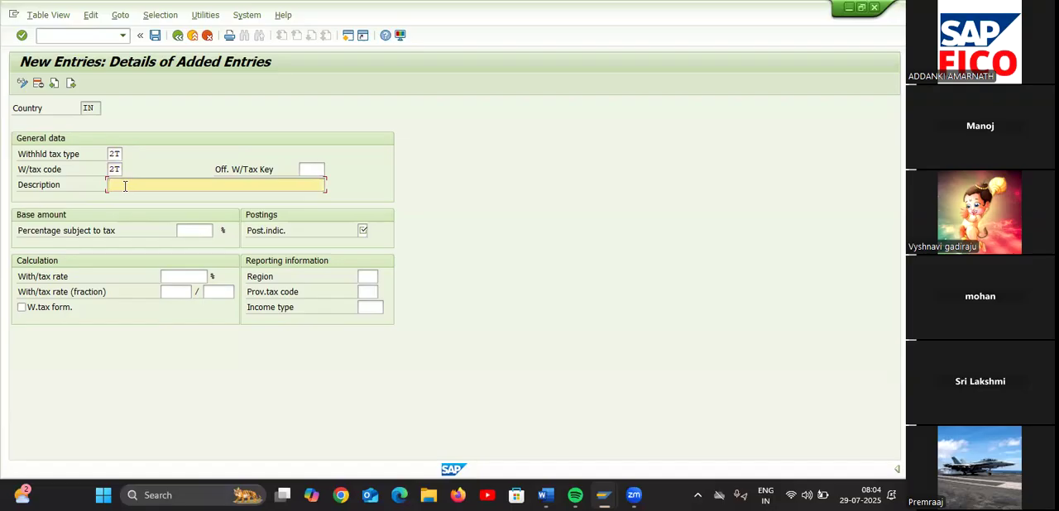
{"action": "type", "text": "CESS @ 3% INVOICE FOR TA55"}
Set the CESS entry to 100 % subject to tax, standard posting indicator 1 and a withholding tax rate of 3 %
{"action": "left_click", "coordinate": [189, 230]}
{"action": "type", "text": "100"}
{"action": "left_click", "coordinate": [191, 274]}
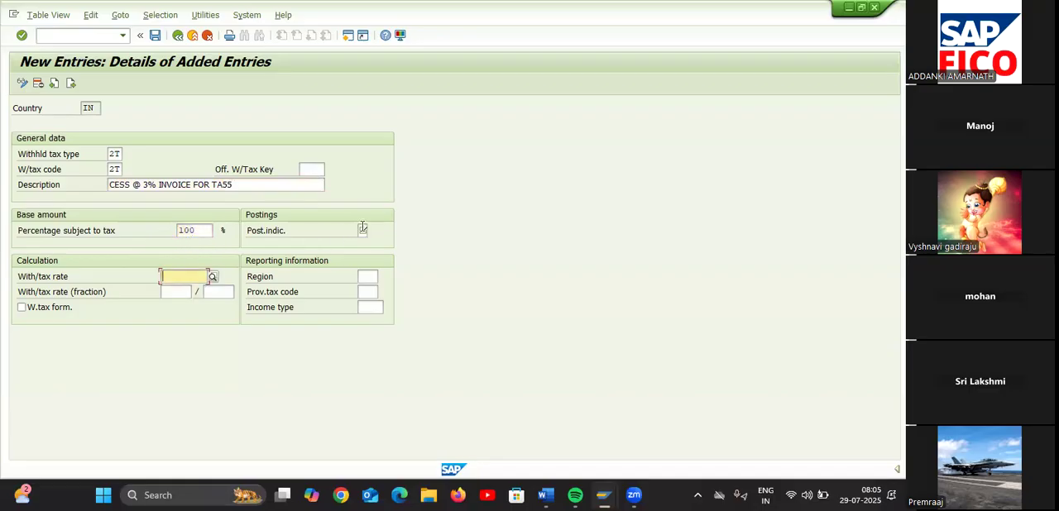
{"action": "left_click", "coordinate": [363, 229]}
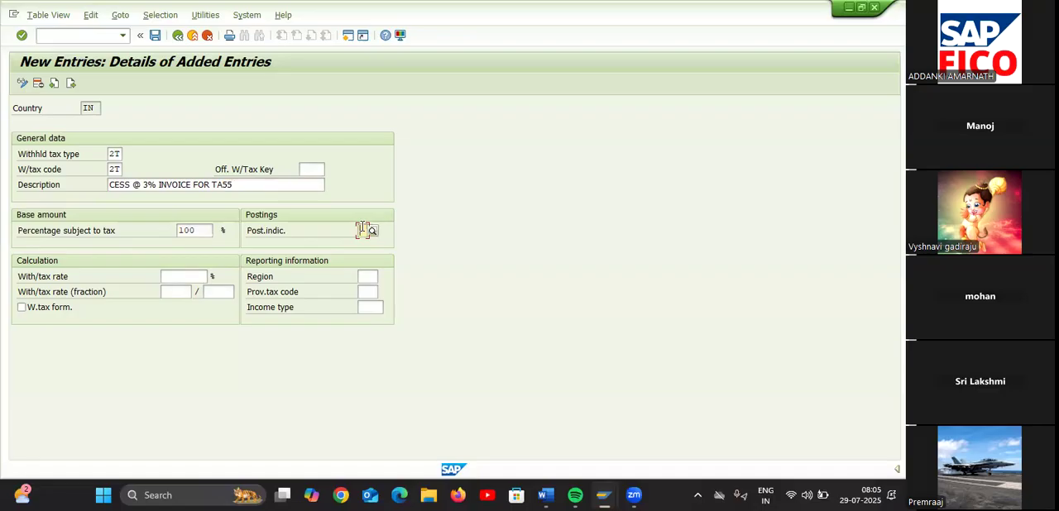
{"action": "left_click", "coordinate": [373, 230]}
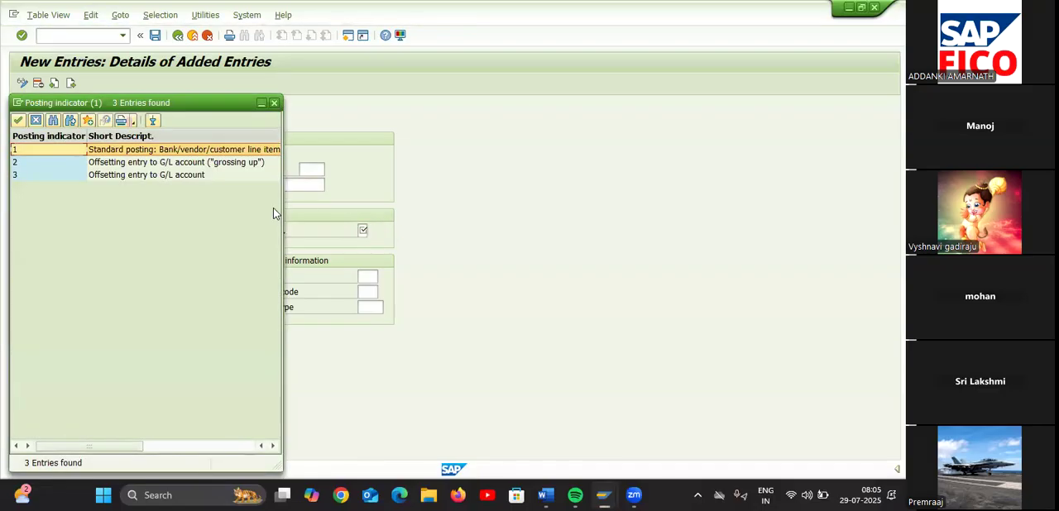
{"action": "left_click", "coordinate": [130, 162]}
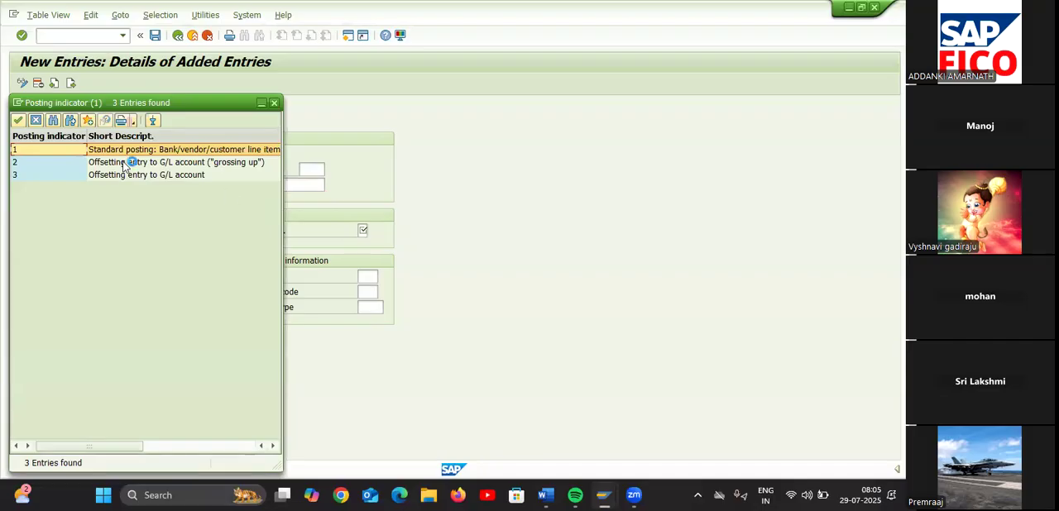
{"action": "double_click", "coordinate": [74, 149]}
{"action": "left_click", "coordinate": [183, 278]}
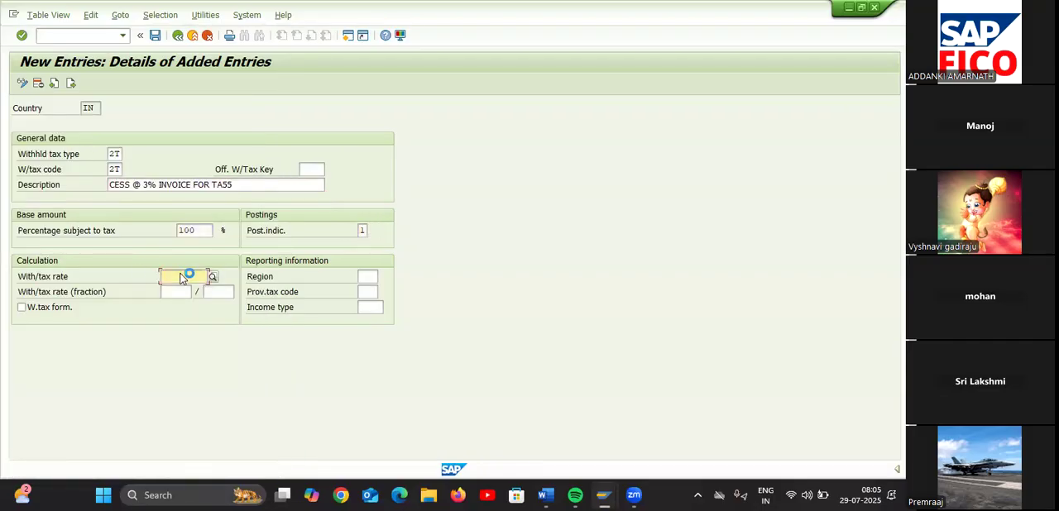
{"action": "type", "text": "3"}
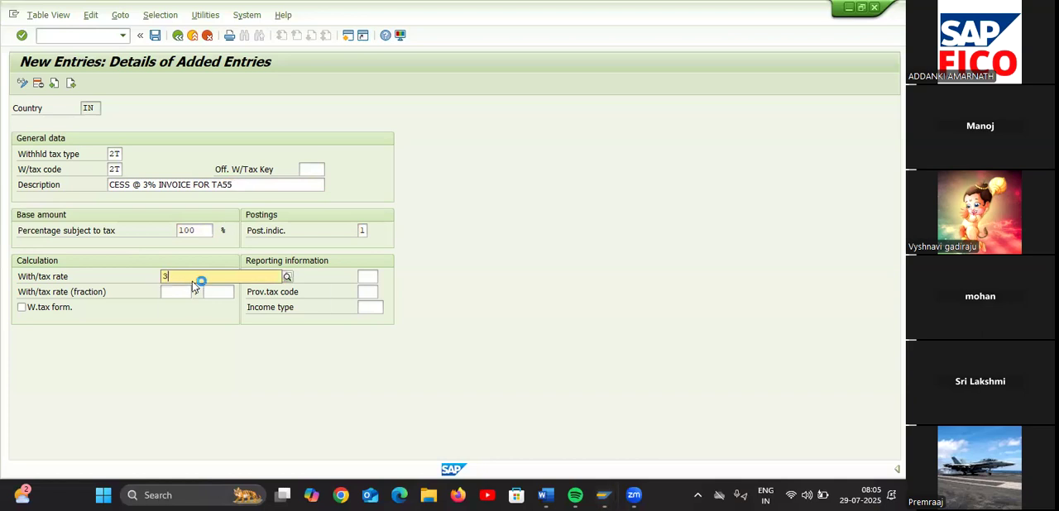
{"action": "left_click", "coordinate": [247, 358]}
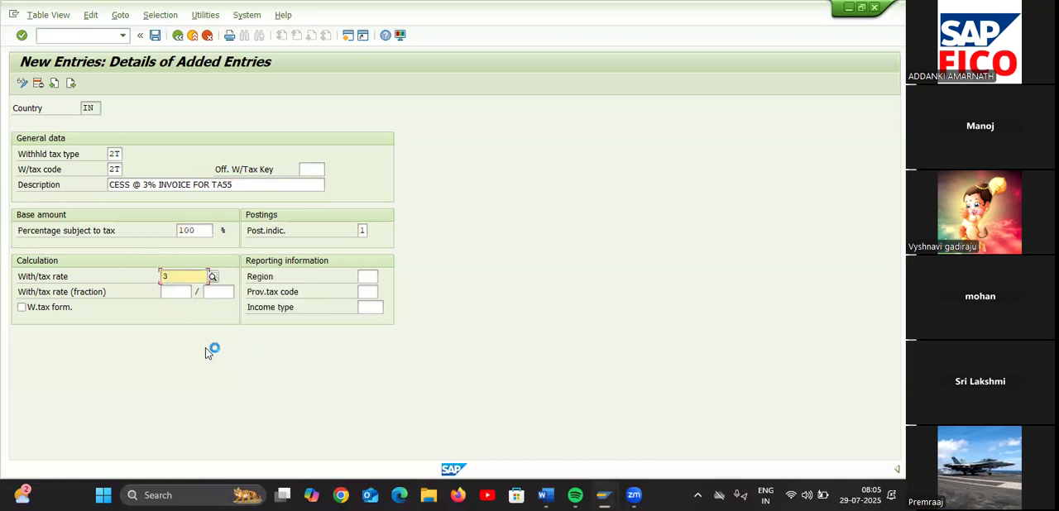
Change the CESS invoice entry's withholding tax type and tax code to T2
{"action": "left_click", "coordinate": [157, 295]}
{"action": "left_click", "coordinate": [150, 334]}
{"action": "left_click", "coordinate": [148, 353]}
{"action": "left_click", "coordinate": [116, 155]}
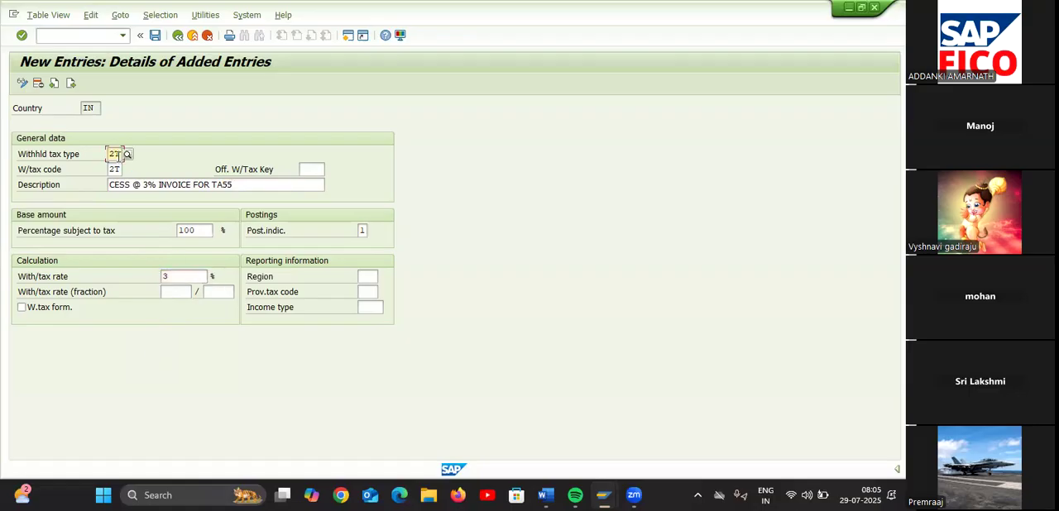
{"action": "key", "text": "BackSpace"}
{"action": "type", "text": "T2"}
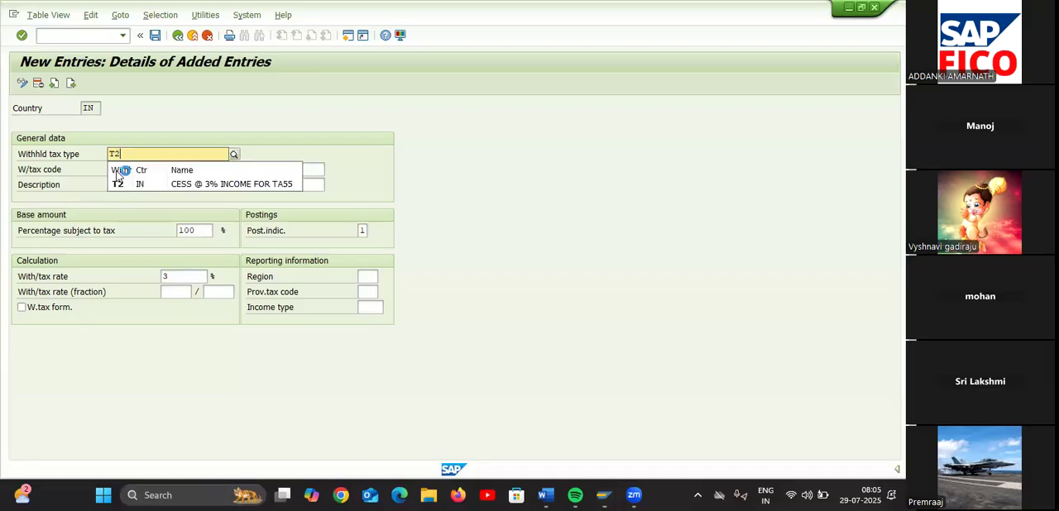
{"action": "left_click", "coordinate": [124, 184]}
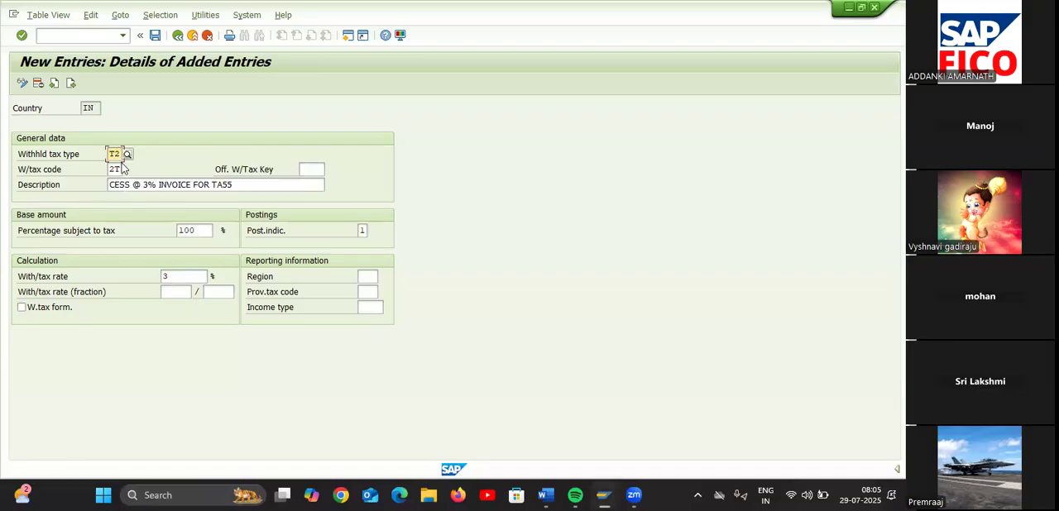
{"action": "left_click", "coordinate": [116, 169]}
{"action": "key", "text": "BackSpace"}
{"action": "type", "text": "T2"}
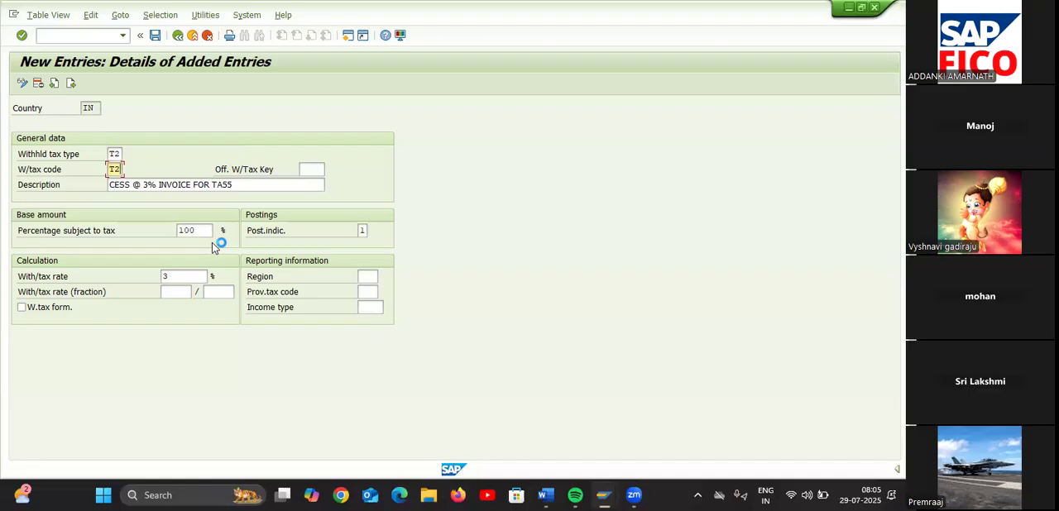
Go on to a blank entry and assign it withholding tax type 1T and tax code IT
{"action": "left_click", "coordinate": [72, 82]}
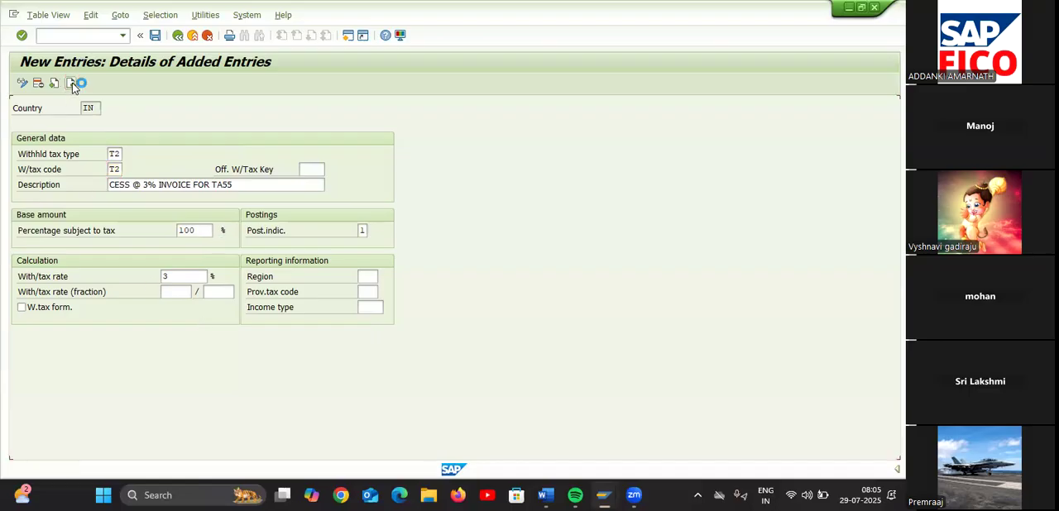
{"action": "left_click", "coordinate": [117, 155]}
{"action": "type", "text": "1T"}
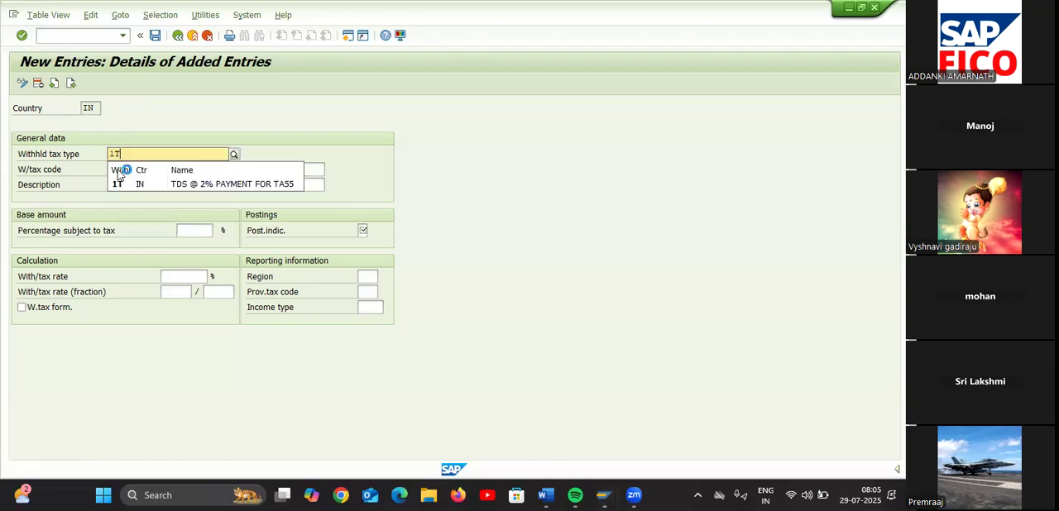
{"action": "left_click", "coordinate": [120, 183]}
{"action": "left_click", "coordinate": [115, 170]}
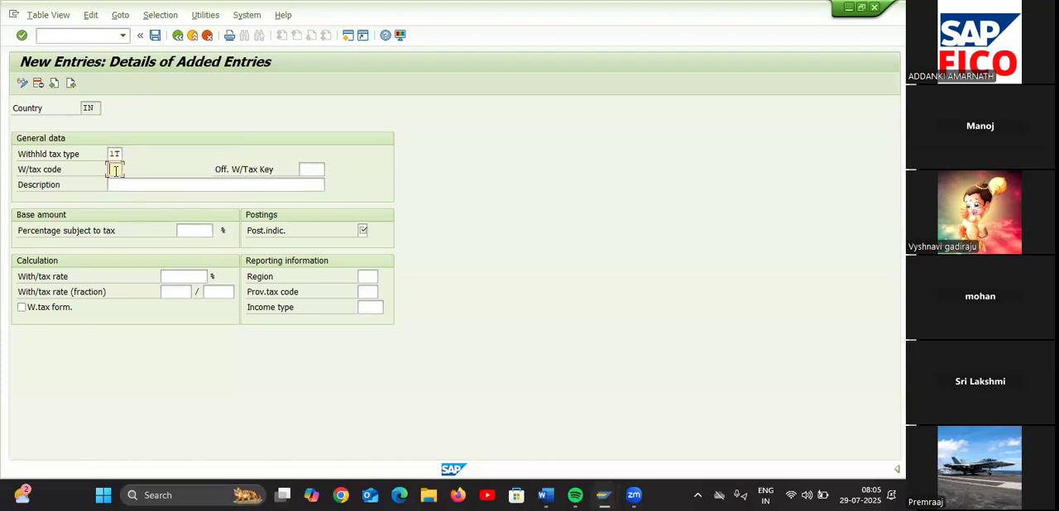
{"action": "type", "text": "IT"}
Describe the 1T entry as TDS @ 2 % PAYMENT FOR TA55
{"action": "left_click", "coordinate": [119, 182]}
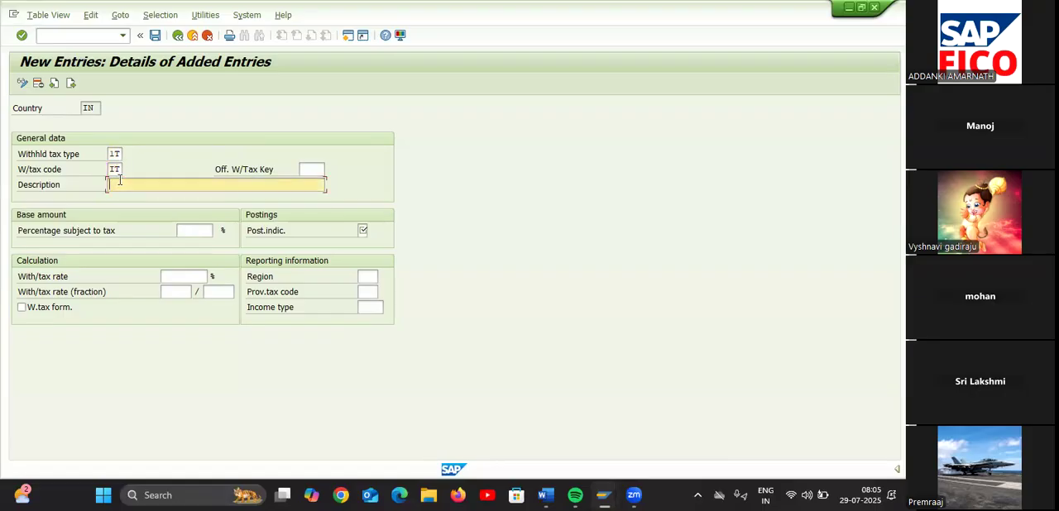
{"action": "type", "text": "TDS"}
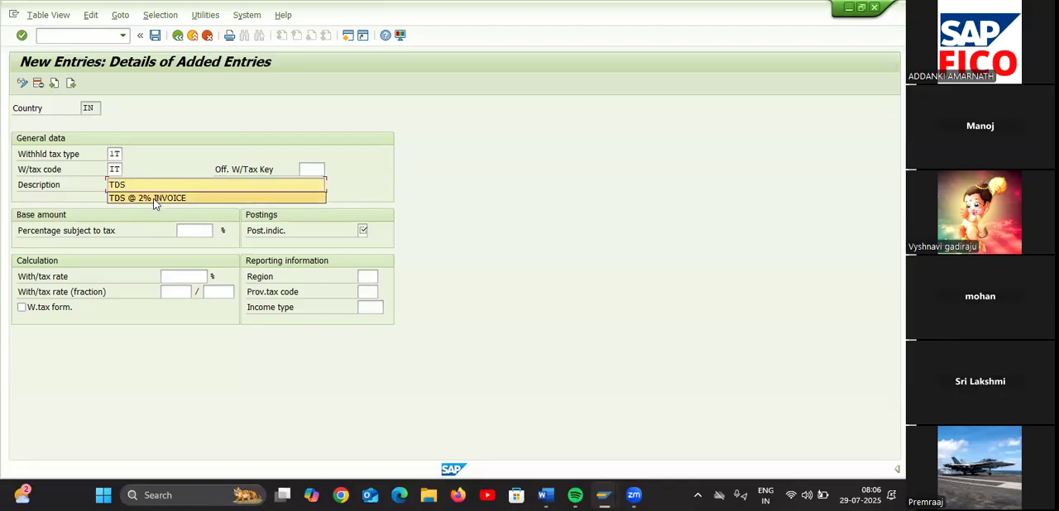
{"action": "type", "text": " @ 2"}
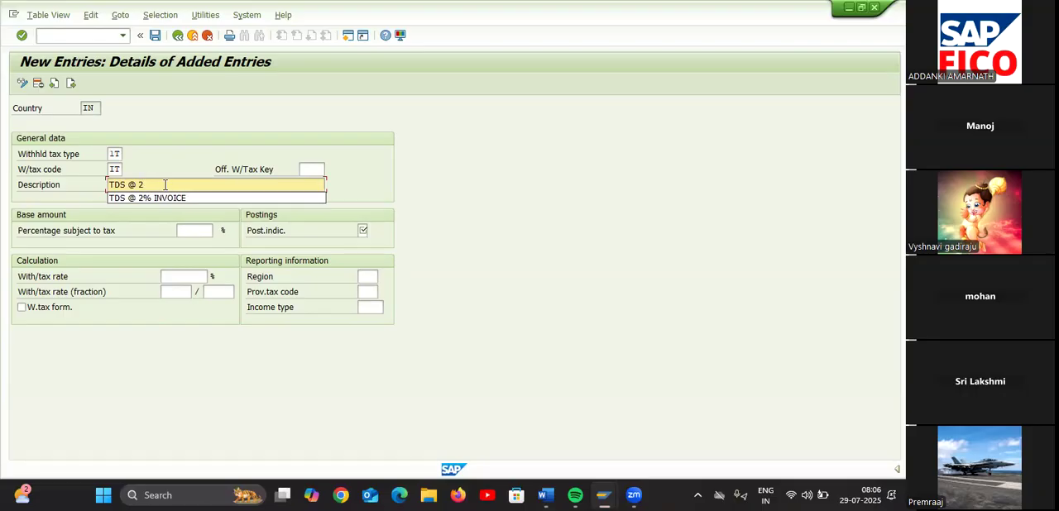
{"action": "key", "text": "BackSpace"}
{"action": "key", "text": "BackSpace"}
{"action": "key", "text": "BackSpace"}
{"action": "key", "text": "BackSpace"}
{"action": "key", "text": "BackSpace"}
{"action": "key", "text": "BackSpace"}
{"action": "key", "text": "BackSpace"}
{"action": "key", "text": "BackSpace"}
{"action": "key", "text": "BackSpace"}
{"action": "key", "text": "BackSpace"}
{"action": "key", "text": "BackSpace"}
{"action": "type", "text": "%"}
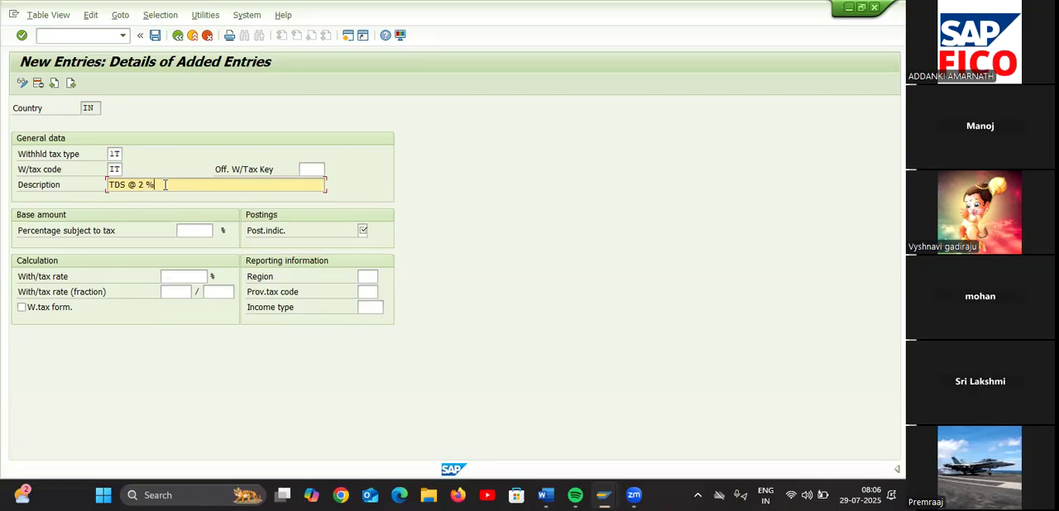
{"action": "type", "text": " PAYMENT FOR TA55"}
Set the TDS payment entry to 100 % subject to tax, standard posting indicator 1 and a withholding tax rate of 2 %
{"action": "left_click", "coordinate": [200, 233]}
{"action": "type", "text": "100"}
{"action": "key", "text": "Return"}
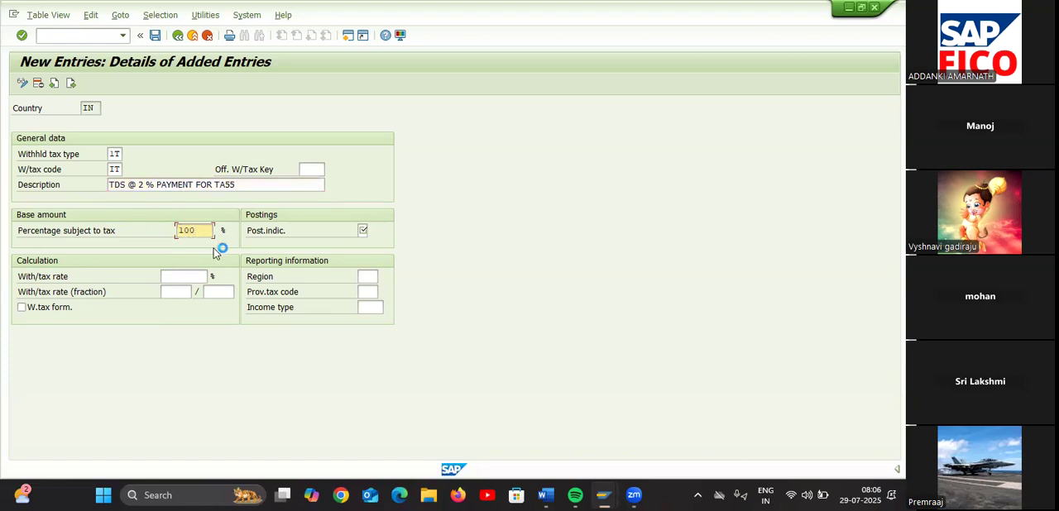
{"action": "left_click", "coordinate": [364, 232]}
{"action": "type", "text": "1"}
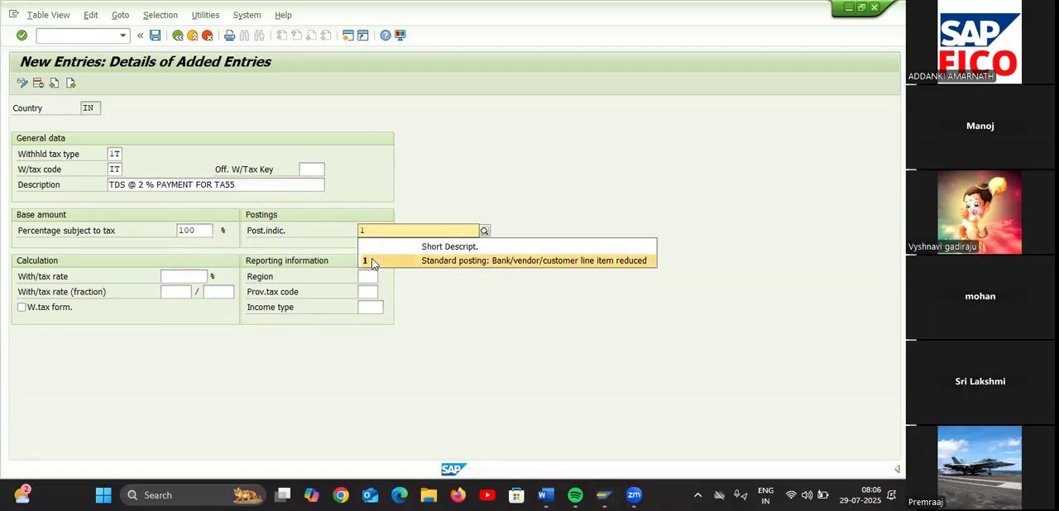
{"action": "left_click", "coordinate": [377, 262]}
{"action": "left_click", "coordinate": [186, 276]}
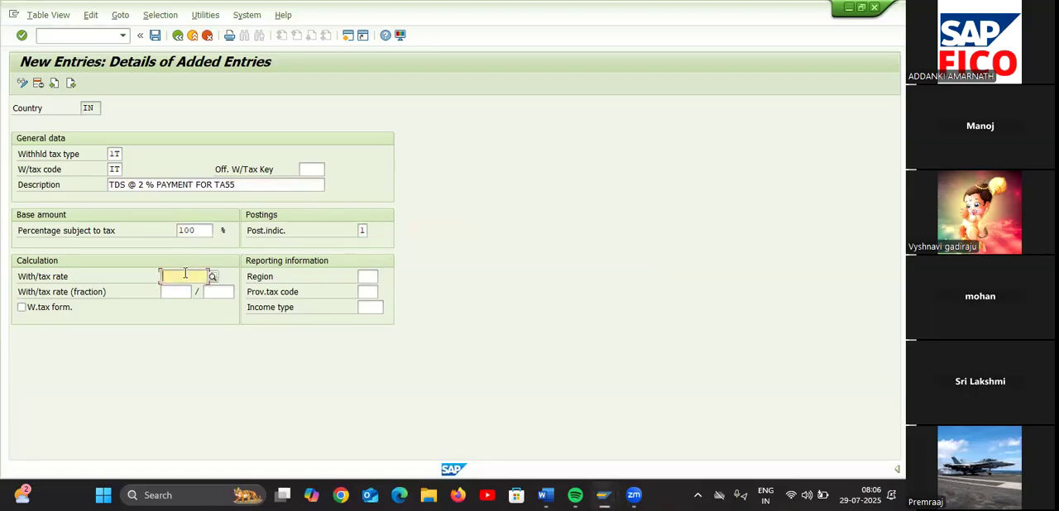
{"action": "type", "text": "2"}
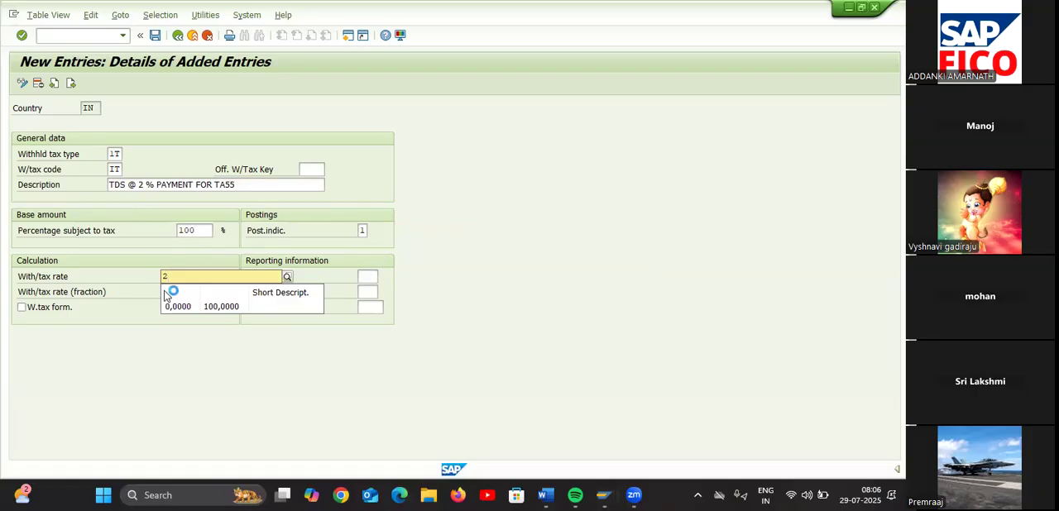
{"action": "left_click", "coordinate": [156, 346]}
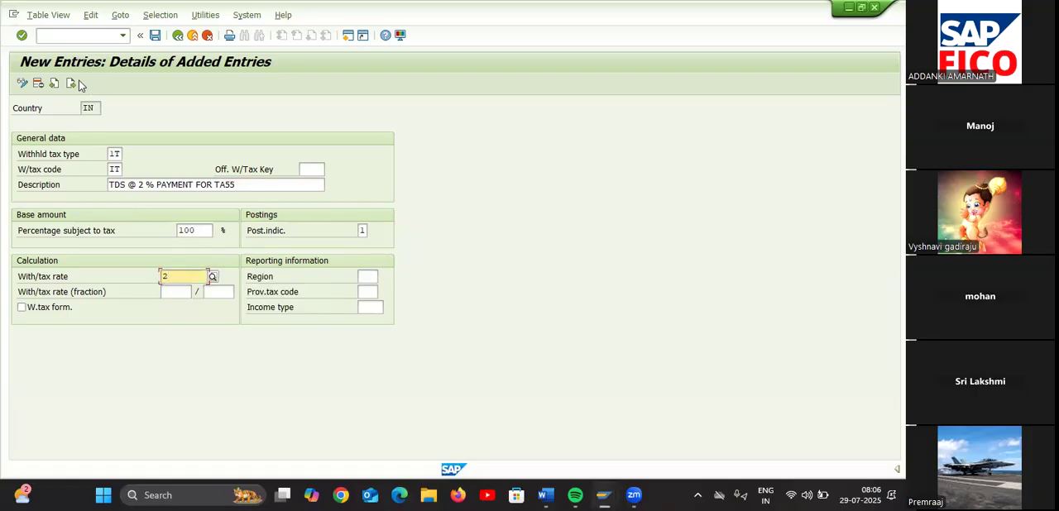
{"action": "left_click", "coordinate": [145, 183]}
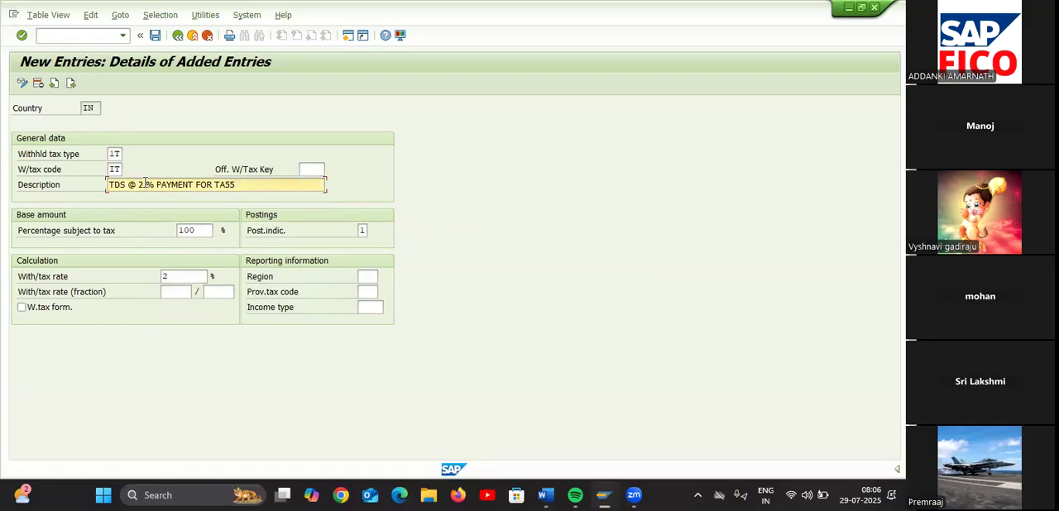
Go on to another blank entry and assign it withholding tax type 2T and tax code 2T
{"action": "left_click", "coordinate": [70, 83]}
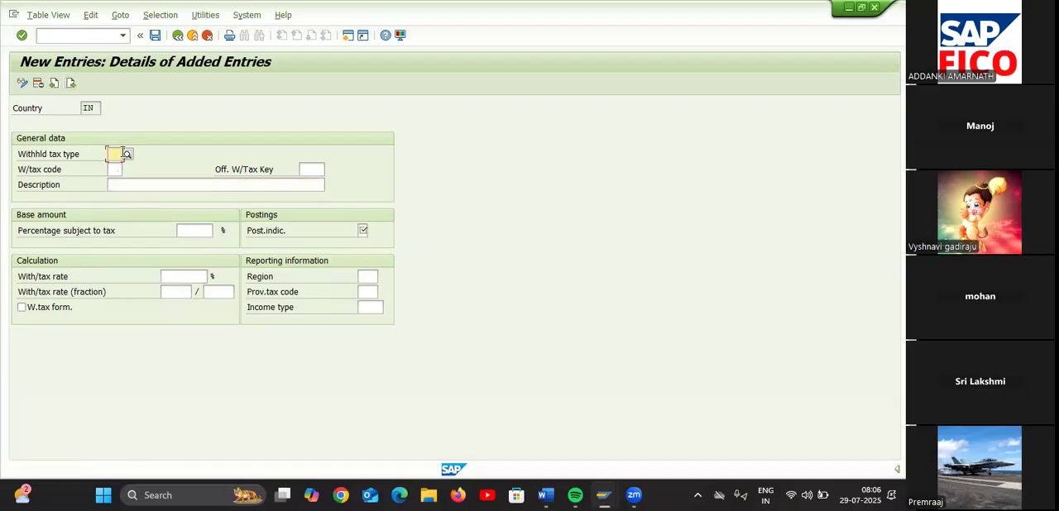
{"action": "type", "text": "2T"}
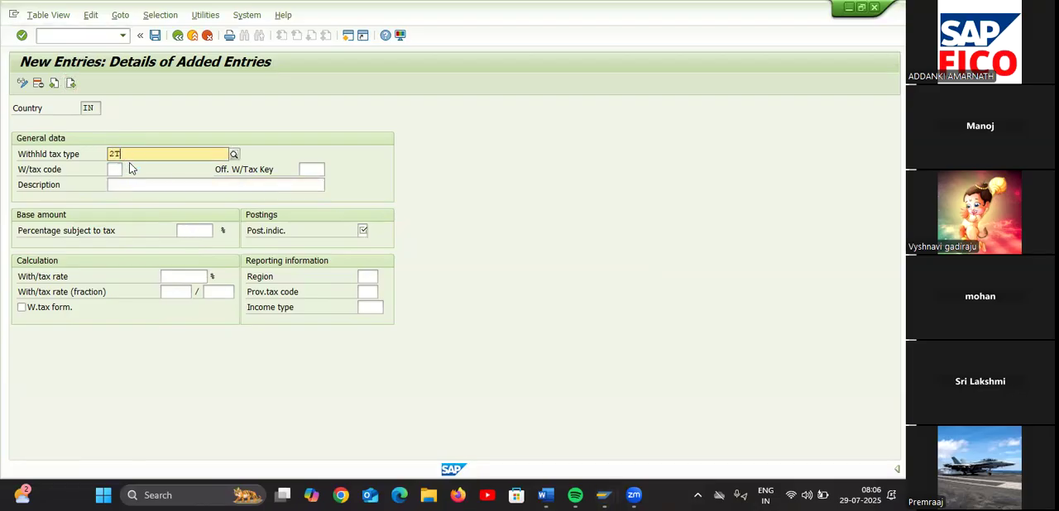
{"action": "left_click", "coordinate": [138, 186]}
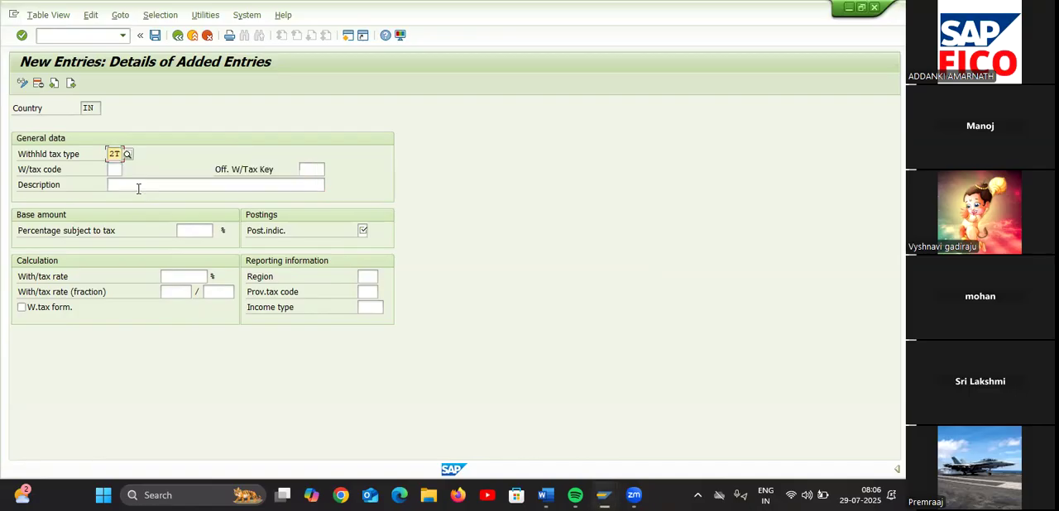
{"action": "left_click", "coordinate": [114, 169]}
{"action": "type", "text": "2H"}
Describe the 2T tax code as CESS @ 3% PAYMENT FOR TA55
{"action": "left_click", "coordinate": [118, 182]}
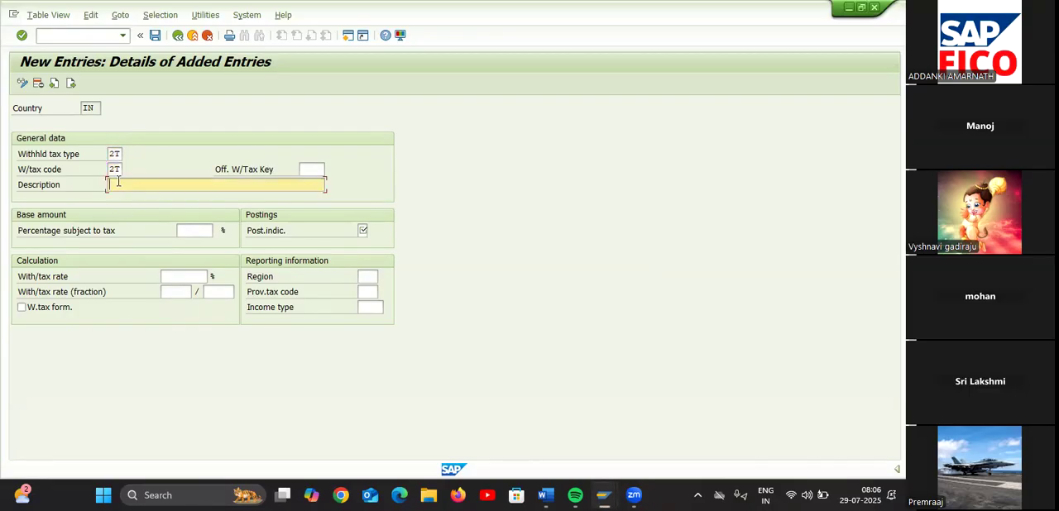
{"action": "type", "text": "CESS"}
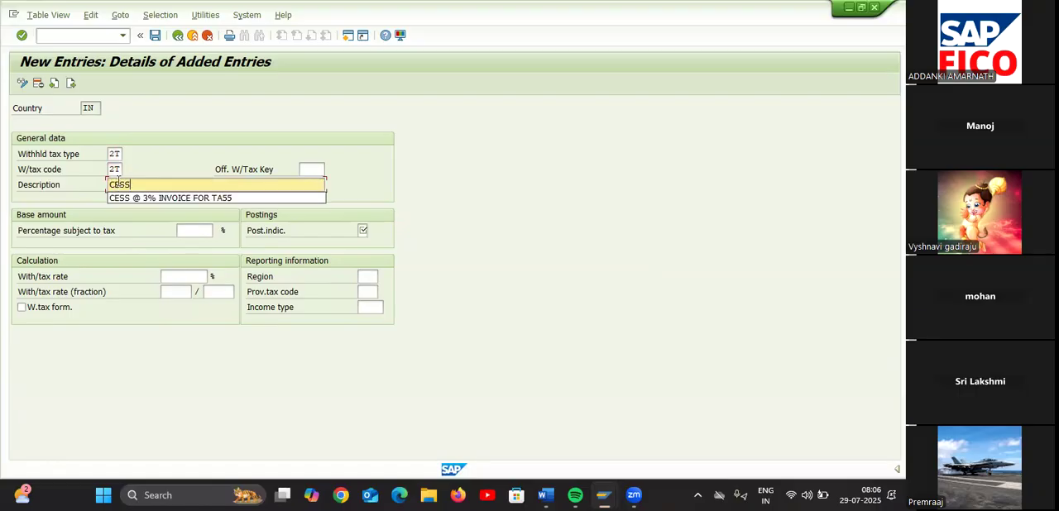
{"action": "type", "text": " @ 3% PAYMEN"}
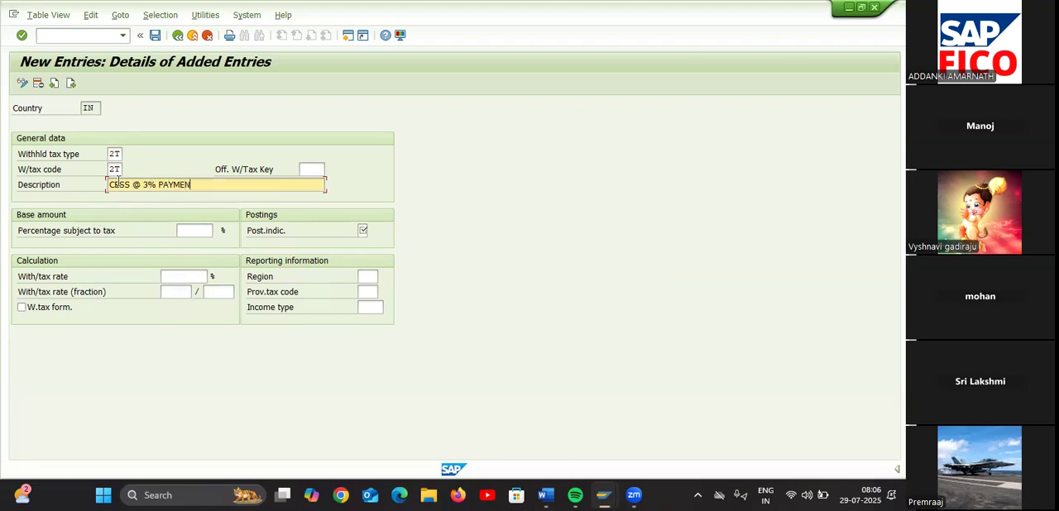
{"action": "type", "text": "T FOR TA55"}
Set the CESS payment entry to 100 % subject to tax, standard posting indicator 1 and a withholding tax rate of 3 %
{"action": "left_click", "coordinate": [190, 229]}
{"action": "type", "text": "100"}
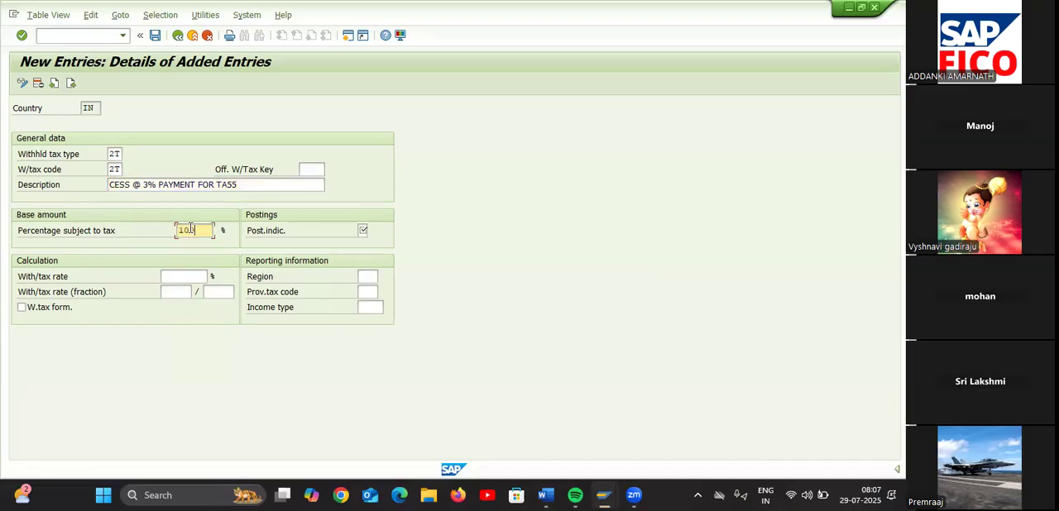
{"action": "left_click", "coordinate": [363, 231]}
{"action": "type", "text": "1"}
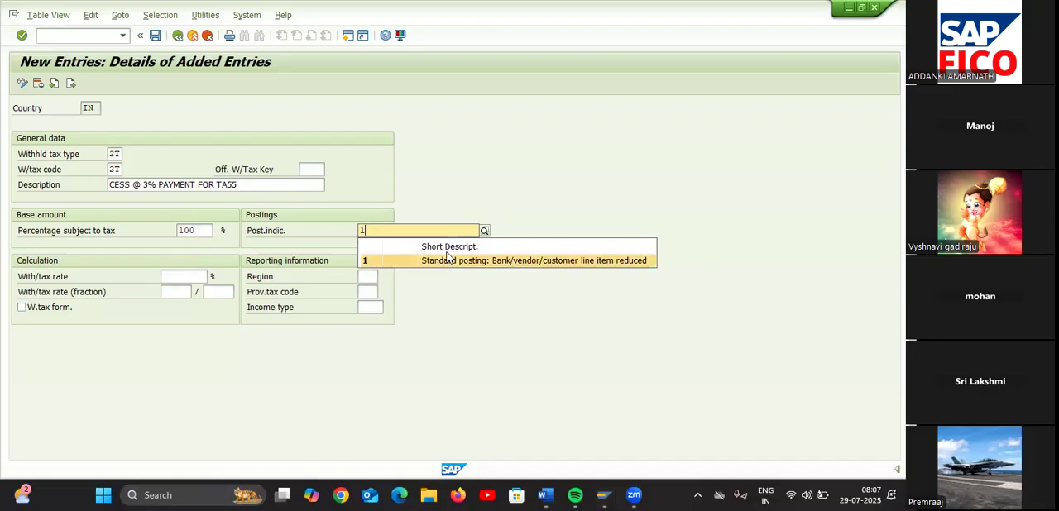
{"action": "left_click", "coordinate": [447, 260]}
{"action": "left_click", "coordinate": [186, 279]}
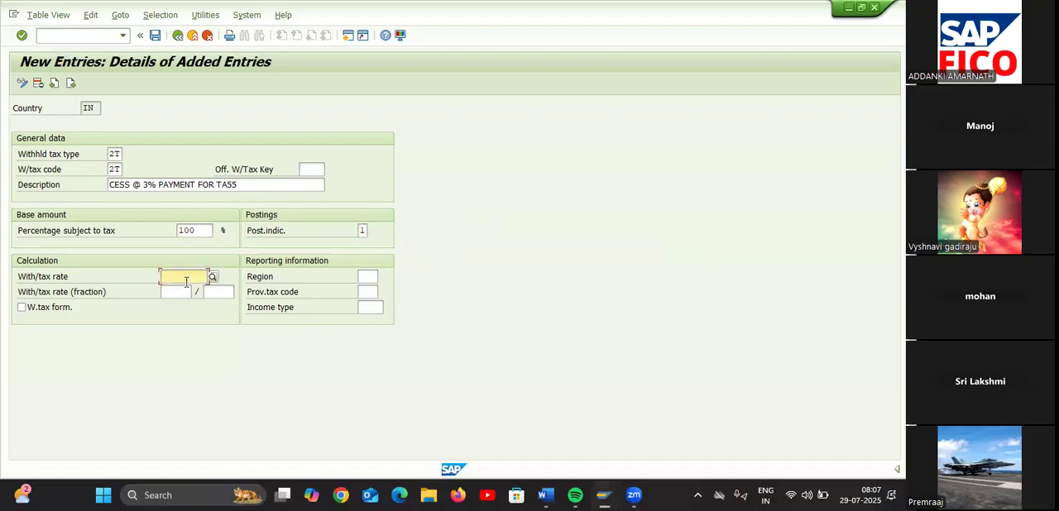
{"action": "type", "text": "3"}
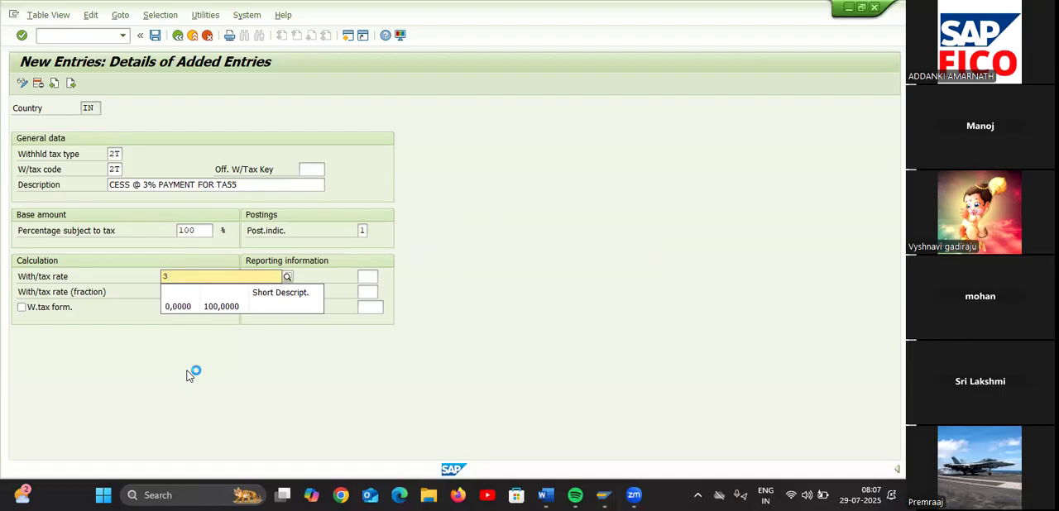
{"action": "left_click", "coordinate": [187, 375]}
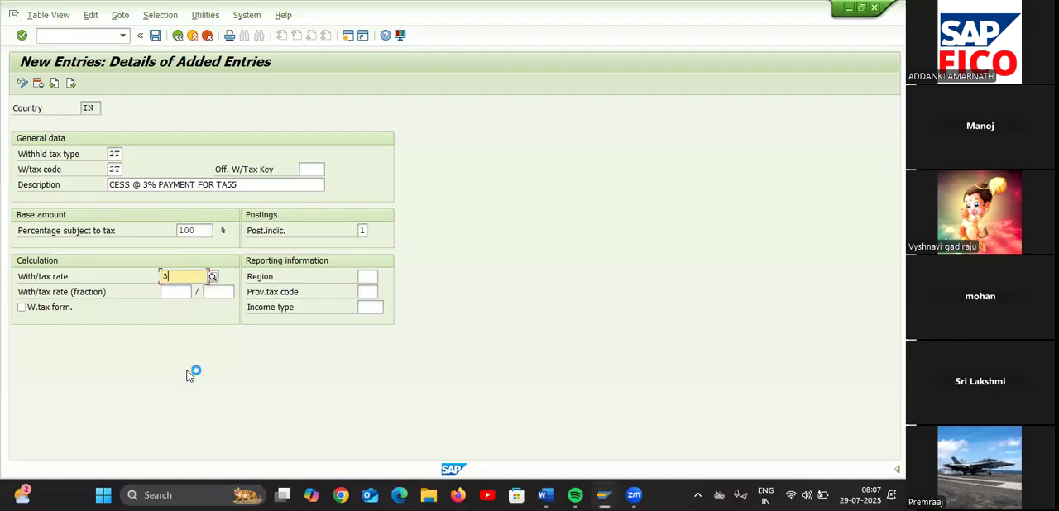
Save the new withholding tax codes and go back to the overview of added entries
{"action": "left_click", "coordinate": [155, 36]}
{"action": "left_click", "coordinate": [245, 233]}
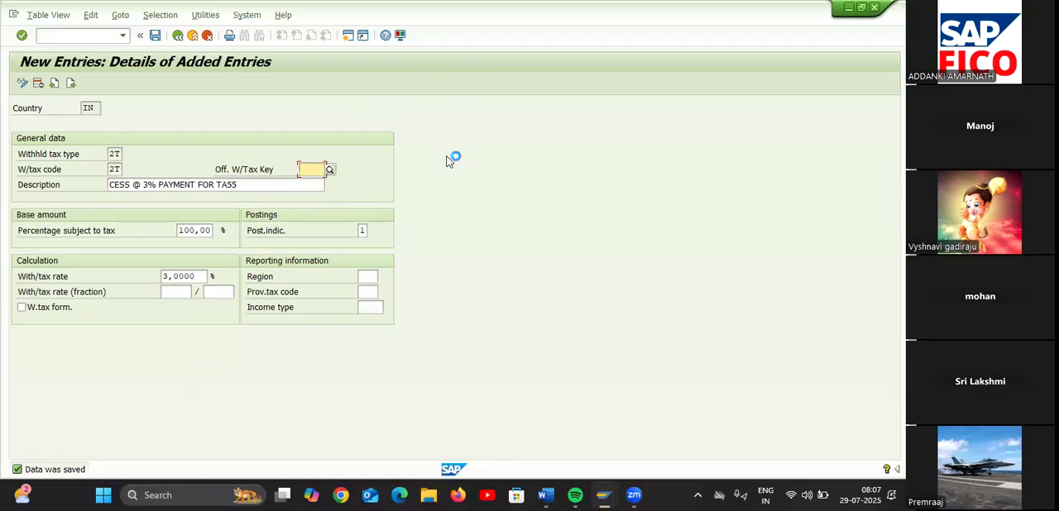
{"action": "left_click", "coordinate": [177, 35]}
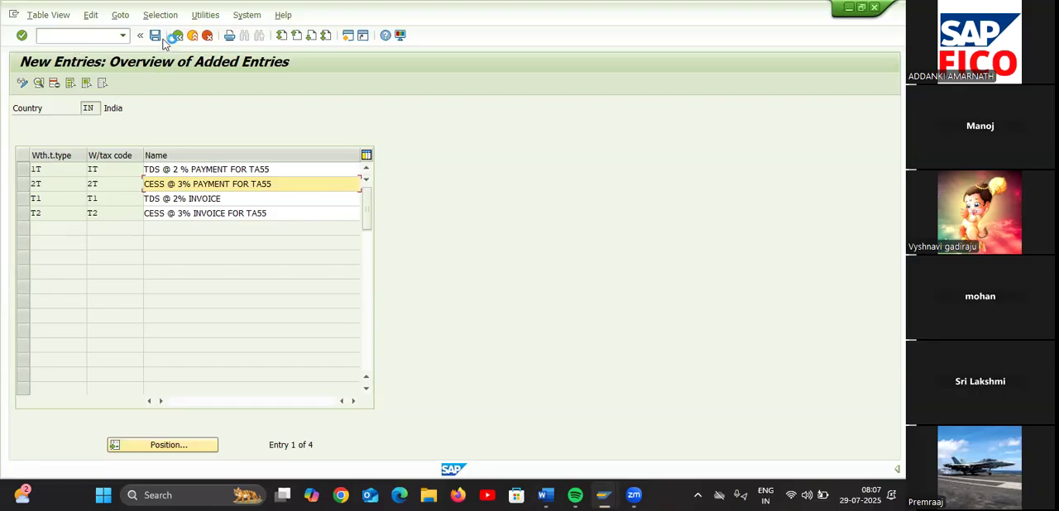
Check the list of withholding tax configuration steps in the Word file Document1 and return to SAP
{"action": "mouse_move", "coordinate": [546, 495]}
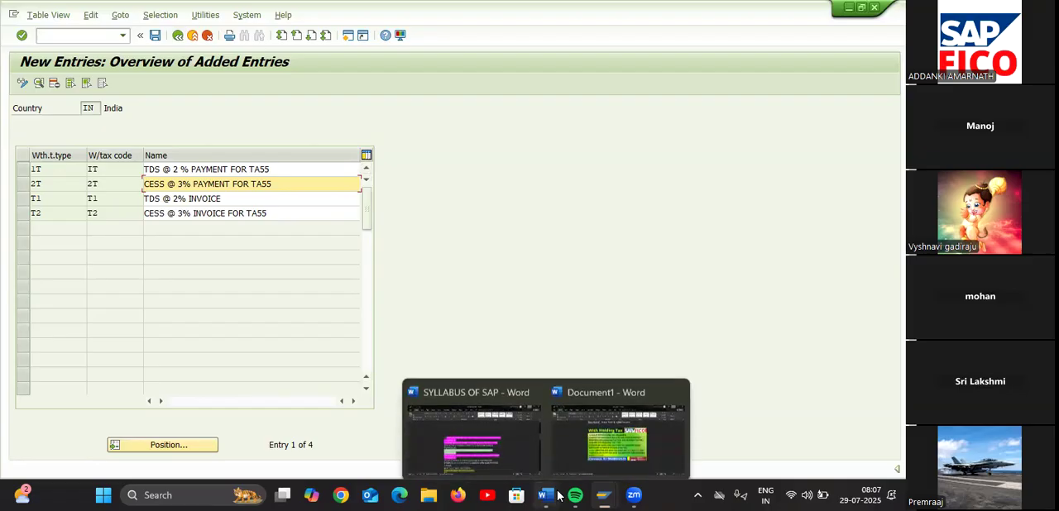
{"action": "left_click", "coordinate": [585, 448]}
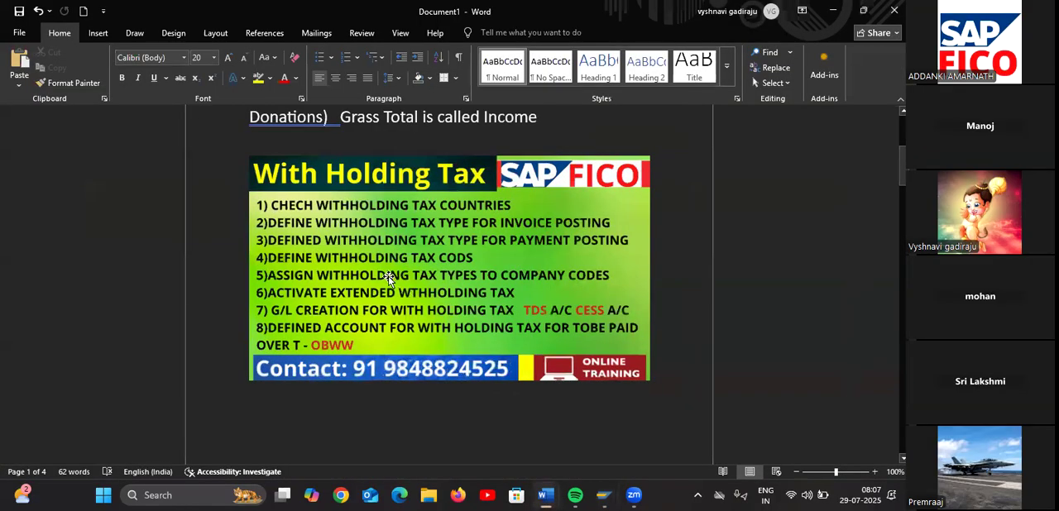
{"action": "left_click", "coordinate": [828, 13]}
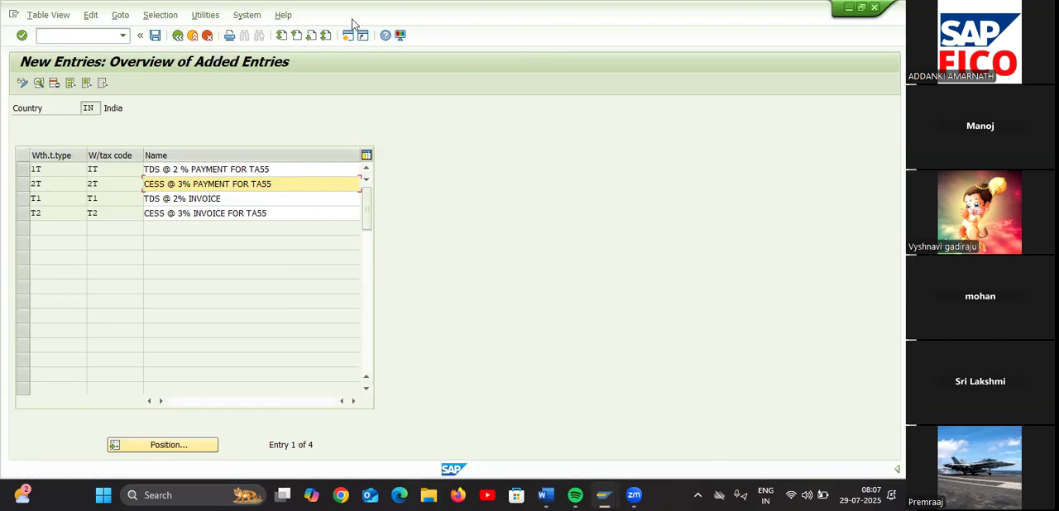
Leave the tax code entries and return to the Extended Withholding Tax activities in the implementation guide
{"action": "left_click", "coordinate": [177, 35]}
{"action": "left_click", "coordinate": [178, 36]}
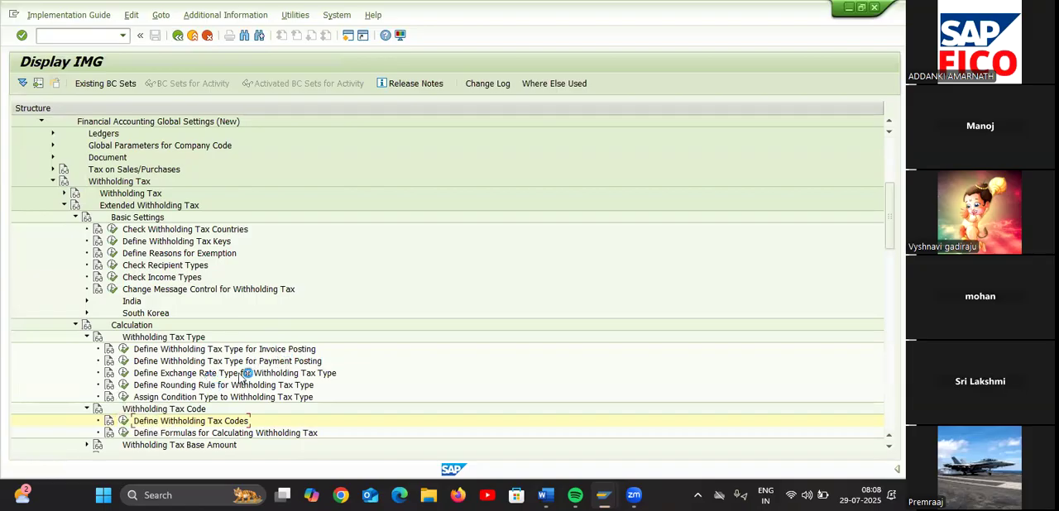
{"action": "scroll", "coordinate": [243, 371], "scroll_direction": "down", "scroll_amount": 3}
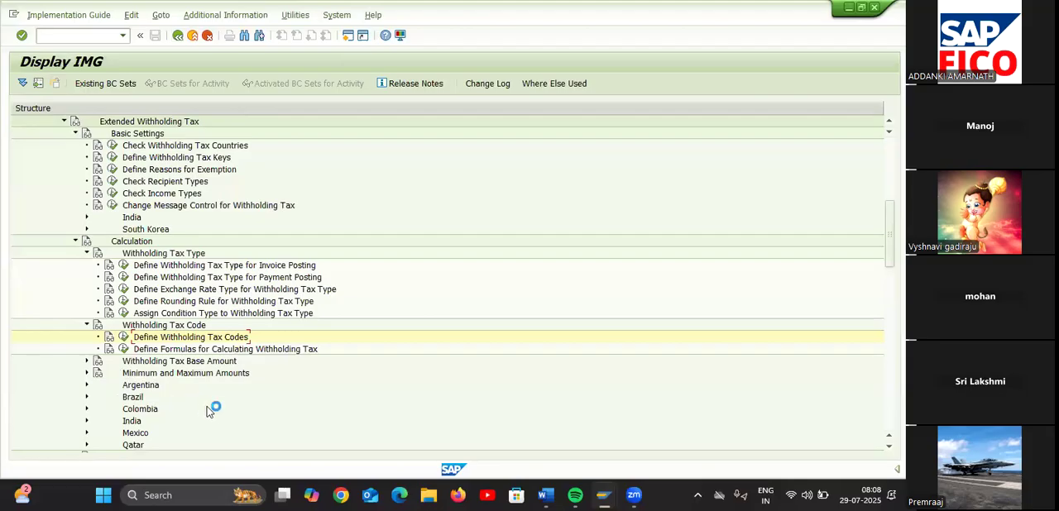
Open the Assign Withholding Tax Types to Company Codes activity under the Extended Withholding Tax company code settings
{"action": "scroll", "coordinate": [216, 411], "scroll_direction": "down", "scroll_amount": 3}
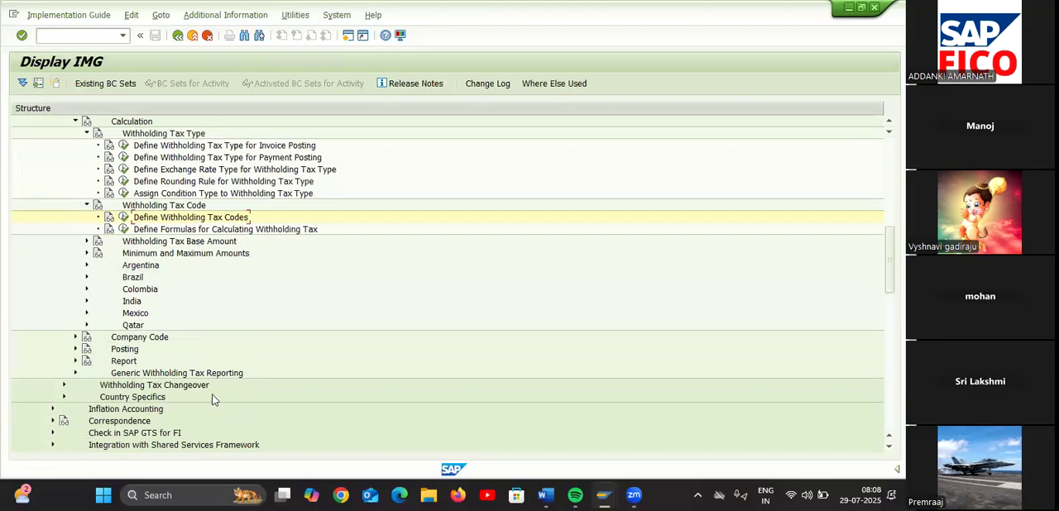
{"action": "left_click", "coordinate": [75, 337]}
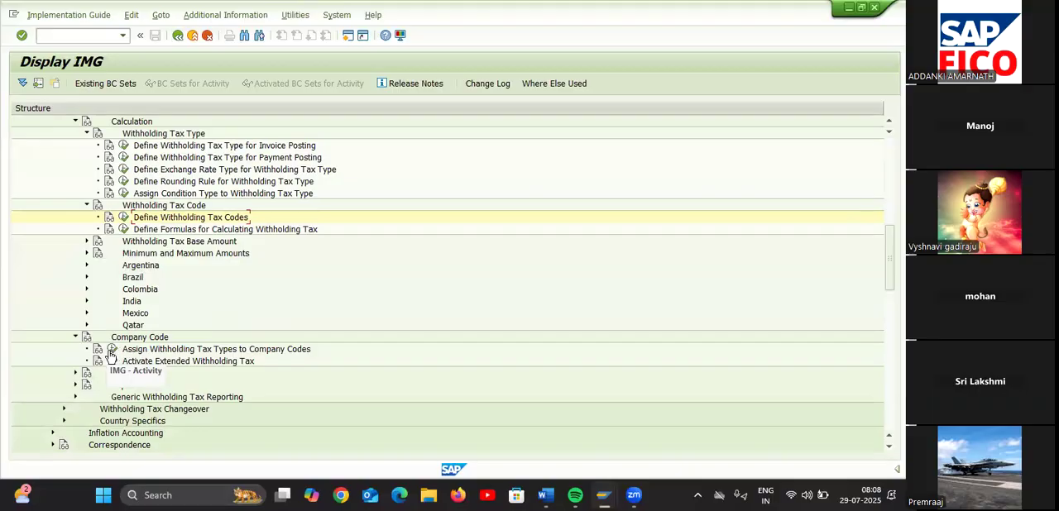
{"action": "left_click", "coordinate": [110, 351]}
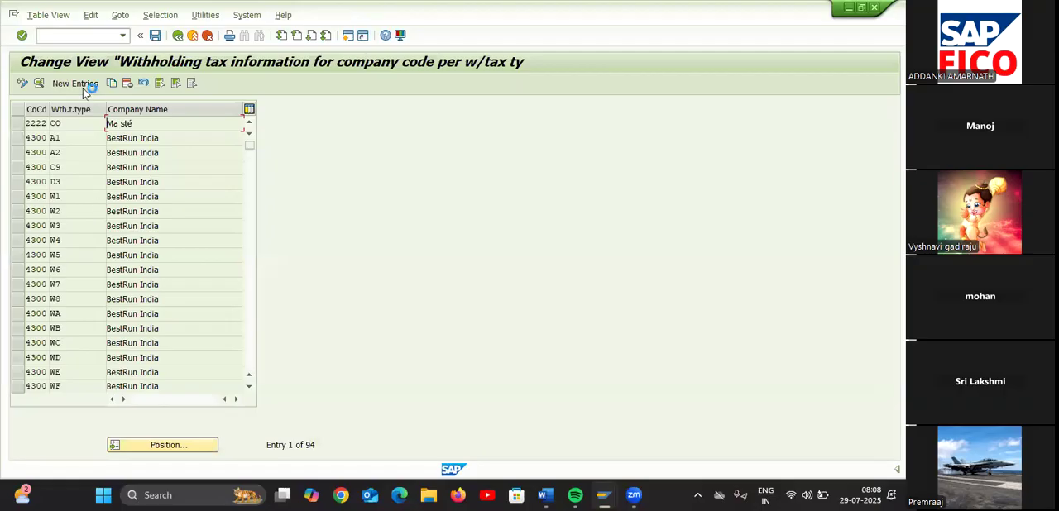
{"action": "left_click", "coordinate": [179, 441]}
{"action": "type", "text": "TA"}
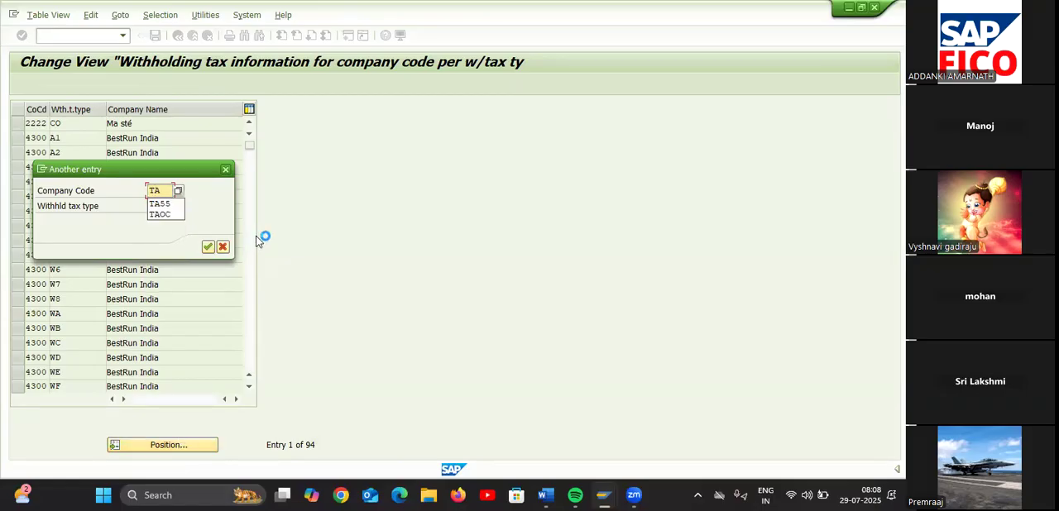
{"action": "left_click", "coordinate": [223, 247]}
Create a new entry assigning the India withholding tax type T1 to company code TA55
{"action": "left_click", "coordinate": [81, 83]}
{"action": "type", "text": "TA55"}
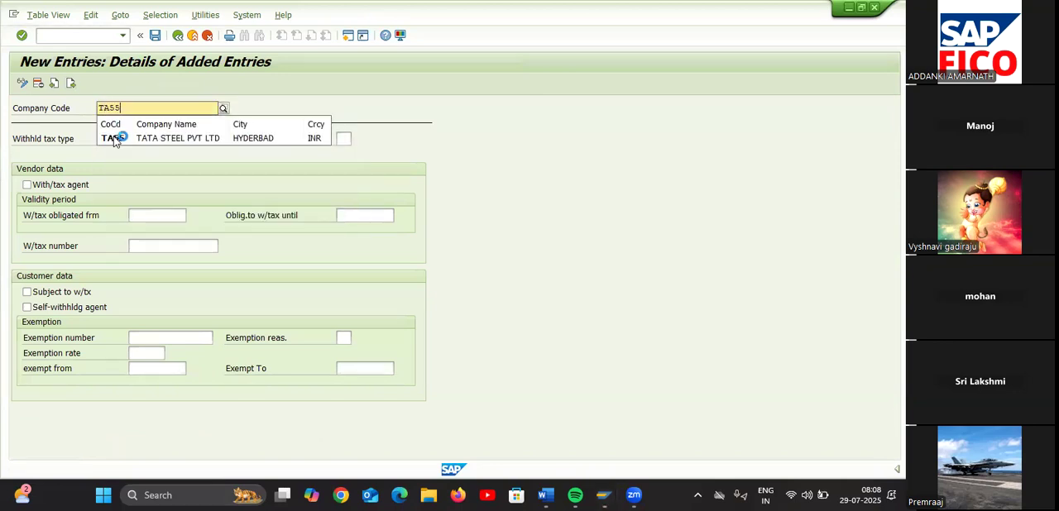
{"action": "left_click", "coordinate": [128, 138]}
{"action": "left_click", "coordinate": [110, 138]}
{"action": "type", "text": "T1"}
{"action": "left_click", "coordinate": [120, 170]}
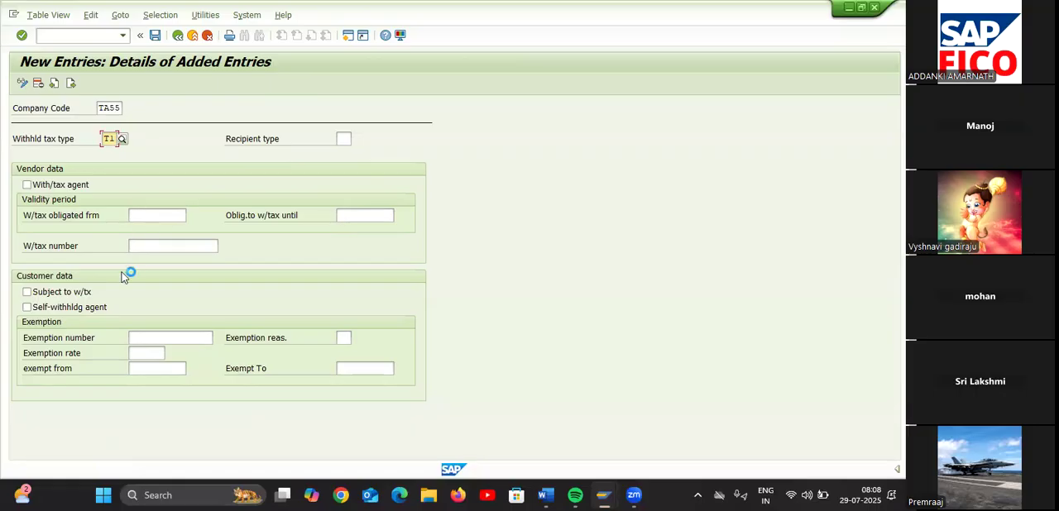
Mark the T1 entry as withholding tax agent, with the obligation running from 01.04.2025 until 31.03.2026
{"action": "left_click", "coordinate": [28, 186]}
{"action": "left_click", "coordinate": [149, 214]}
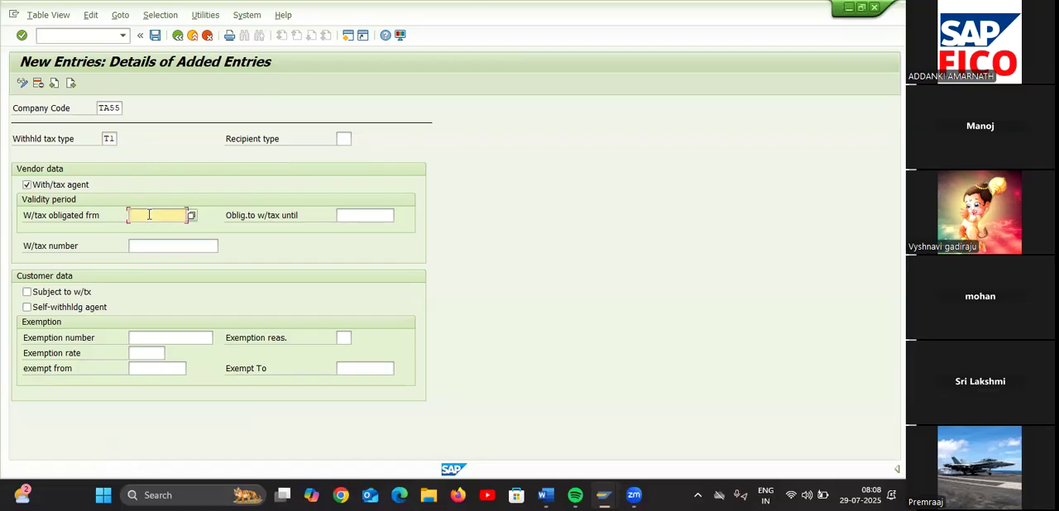
{"action": "type", "text": "01.04.2025"}
{"action": "left_click", "coordinate": [348, 216]}
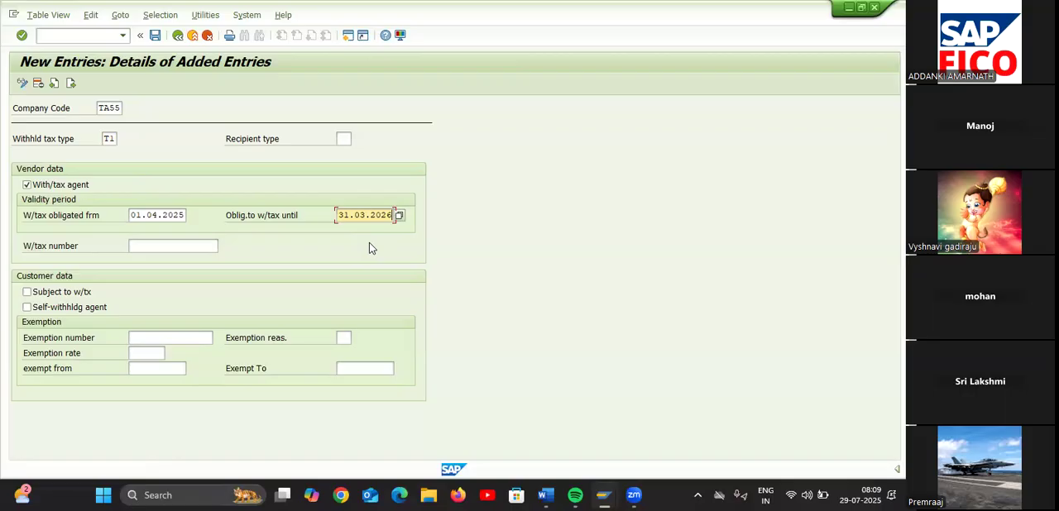
Add another entry for company code TA55 with the India CESS income tax type T2
{"action": "left_click", "coordinate": [70, 83]}
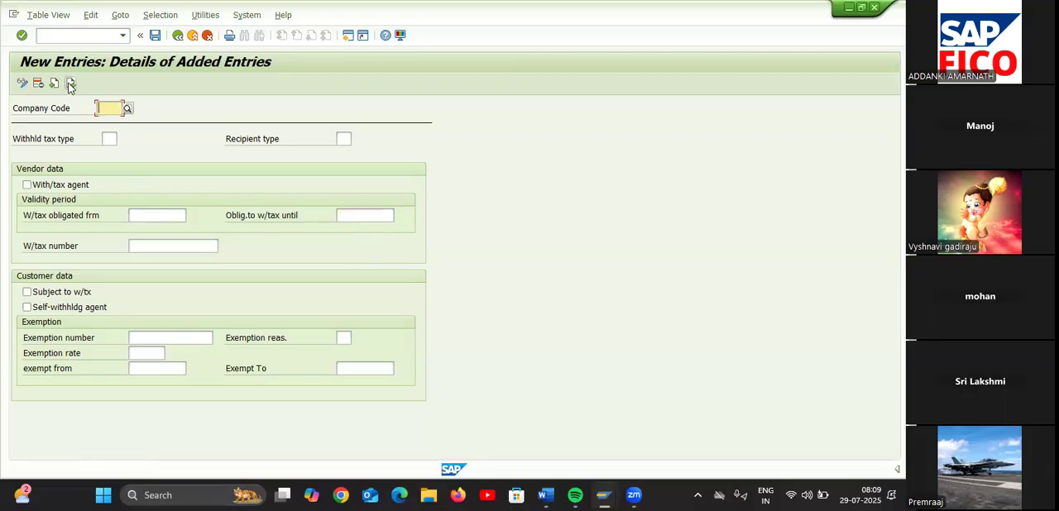
{"action": "type", "text": "TA55"}
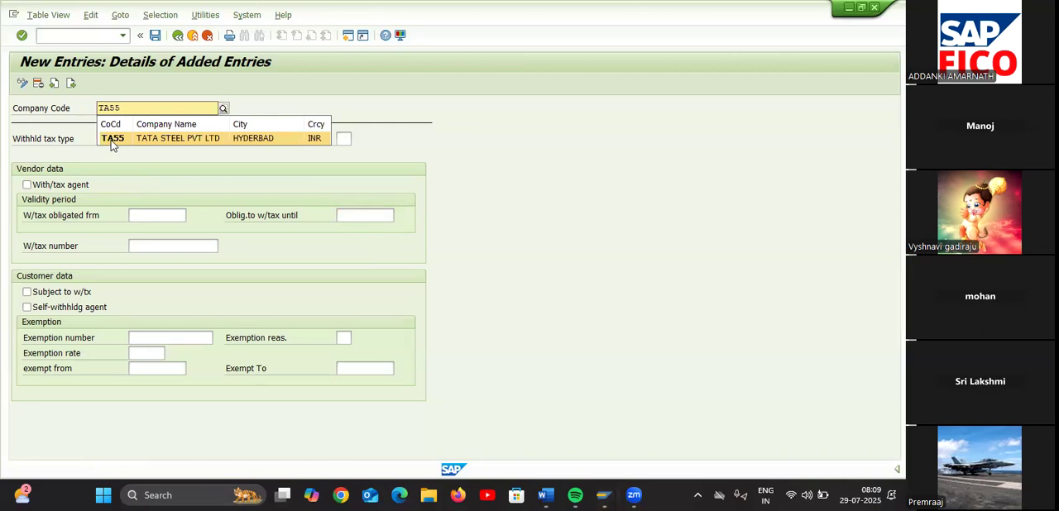
{"action": "left_click", "coordinate": [111, 141]}
{"action": "left_click", "coordinate": [111, 139]}
{"action": "type", "text": "T"}
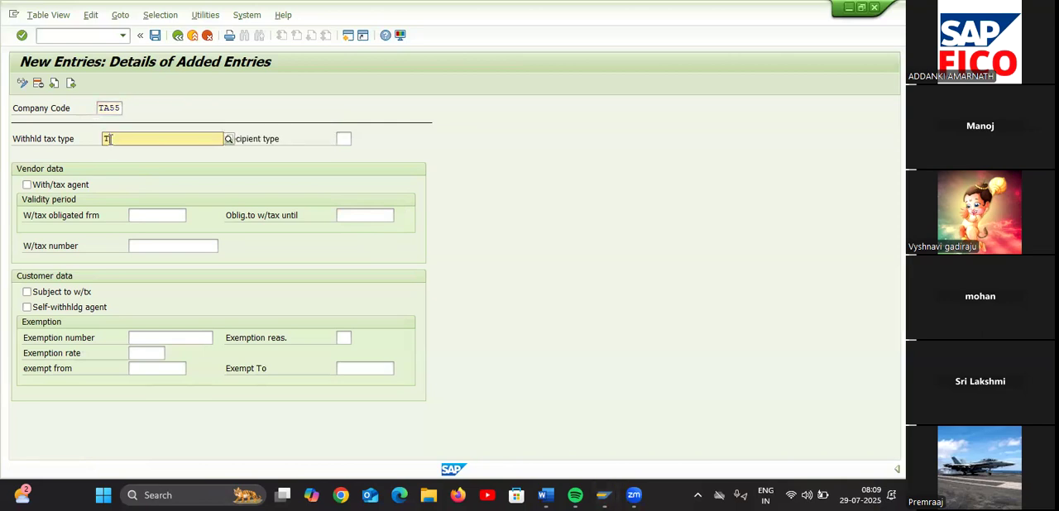
{"action": "type", "text": "2"}
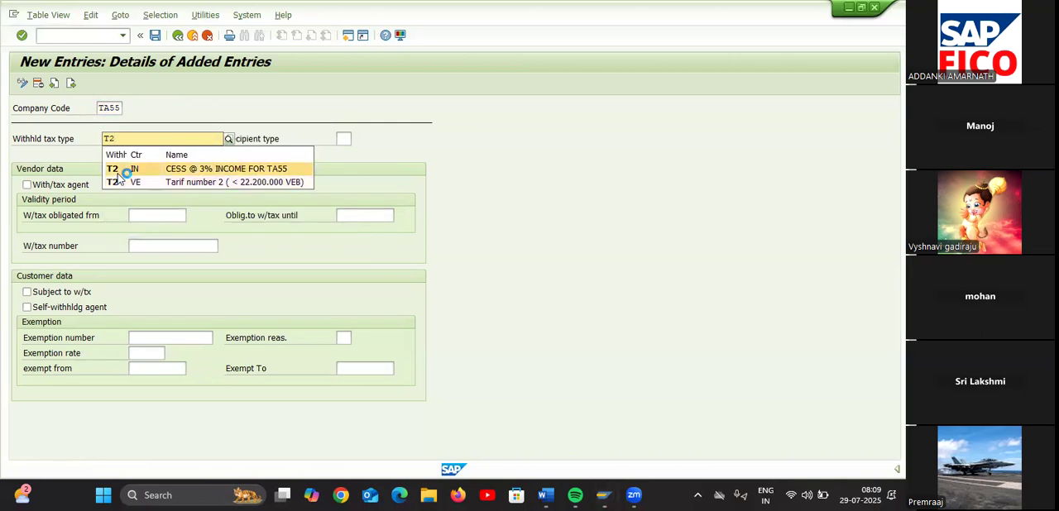
{"action": "left_click", "coordinate": [118, 171]}
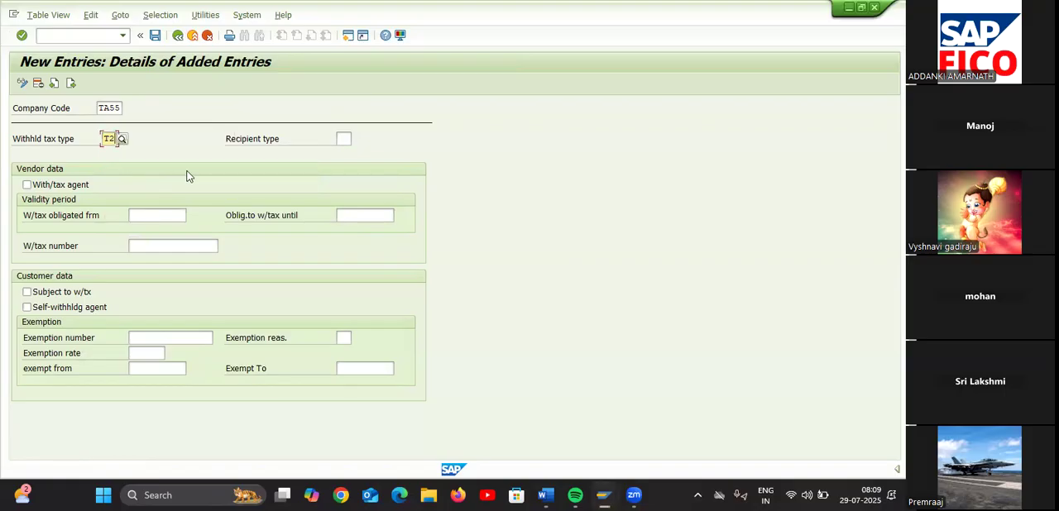
Make the T2 entry a withholding tax agent, obligated from 01.04.2025 until 31.03.2026
{"action": "left_click", "coordinate": [27, 185]}
{"action": "left_click", "coordinate": [146, 218]}
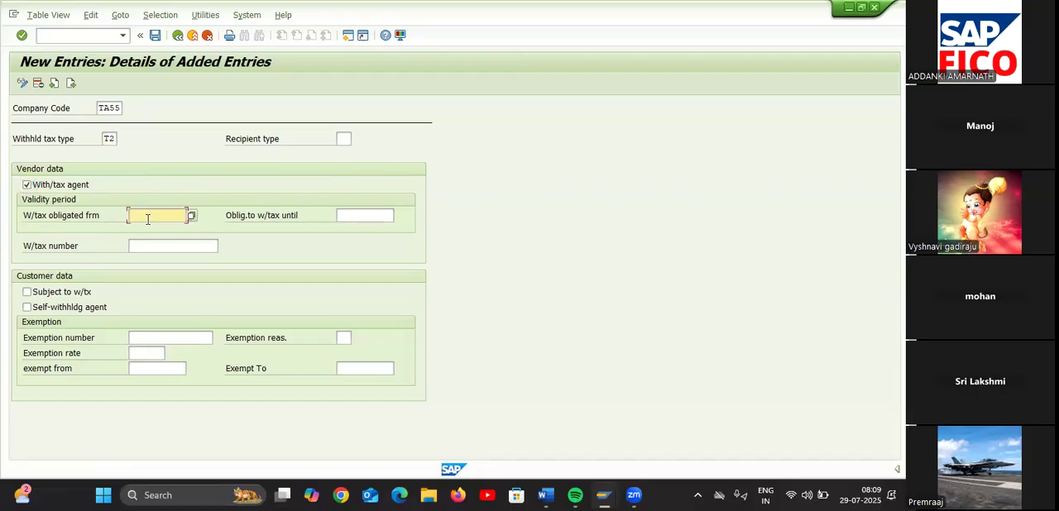
{"action": "type", "text": "01.04.2025"}
{"action": "left_click", "coordinate": [374, 217]}
{"action": "type", "text": "31."}
{"action": "left_click", "coordinate": [376, 229]}
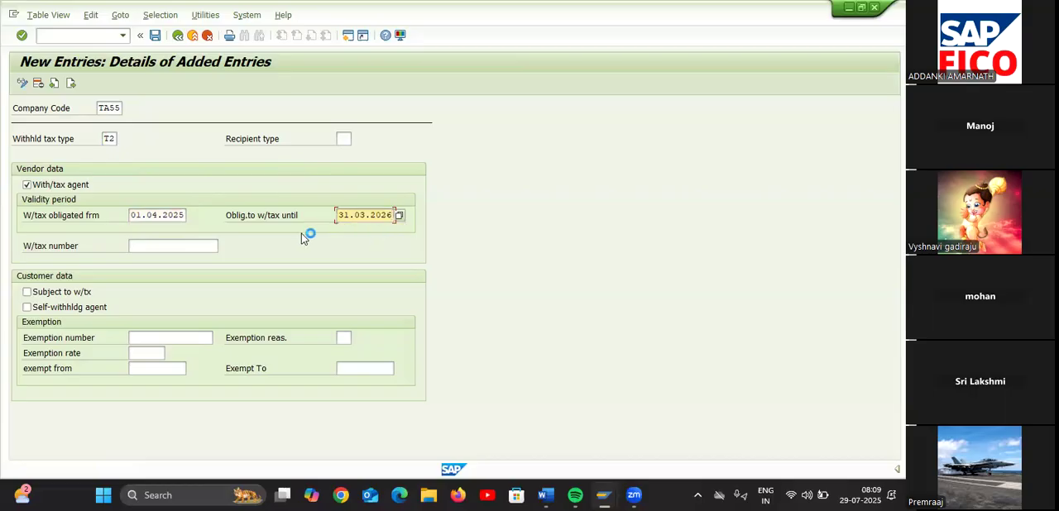
Add a further entry for company code TA55 with the TDS payment tax type 1T
{"action": "left_click", "coordinate": [72, 83]}
{"action": "type", "text": "TA55"}
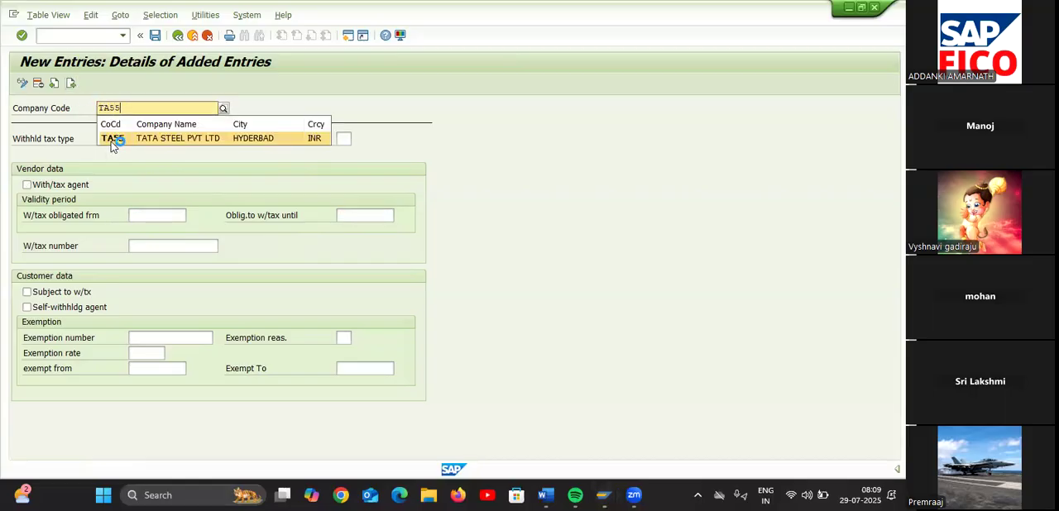
{"action": "left_click", "coordinate": [113, 140]}
{"action": "left_click", "coordinate": [115, 139]}
{"action": "type", "text": "1T"}
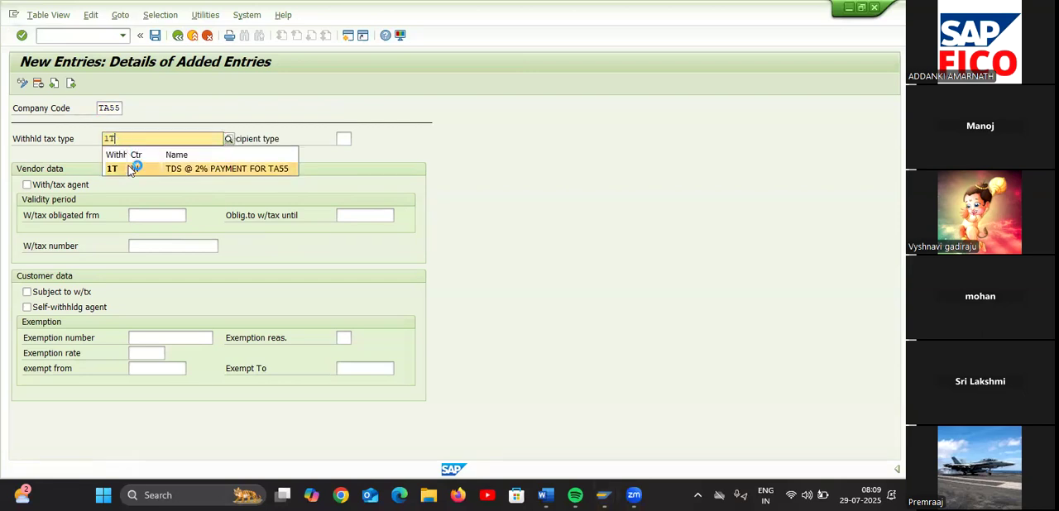
{"action": "left_click", "coordinate": [130, 170]}
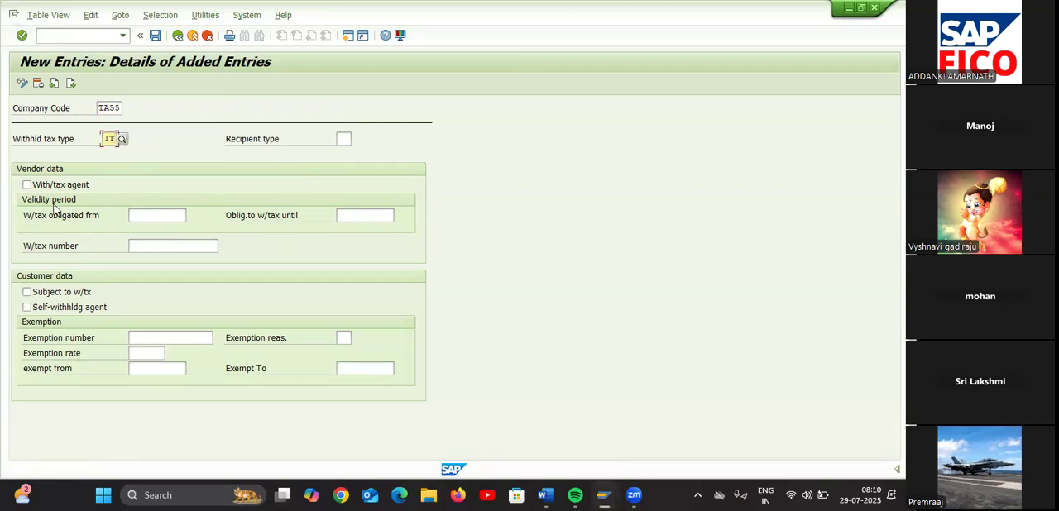
Turn on the withholding tax agent option for 1T and set its validity from 01.04.2025 until 31.03.2026
{"action": "left_click", "coordinate": [28, 184]}
{"action": "left_click", "coordinate": [152, 217]}
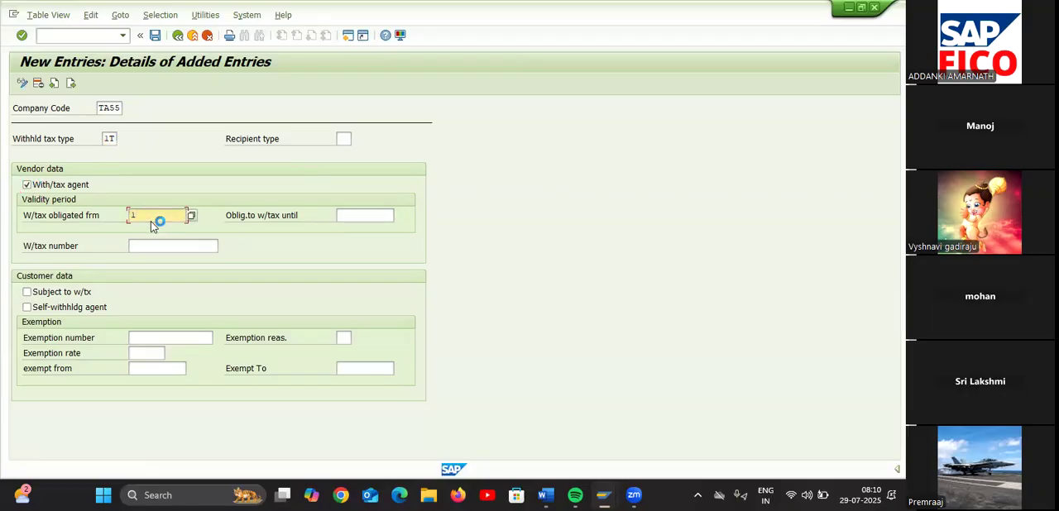
{"action": "type", "text": "1"}
{"action": "key", "text": "BackSpace"}
{"action": "left_click", "coordinate": [154, 228]}
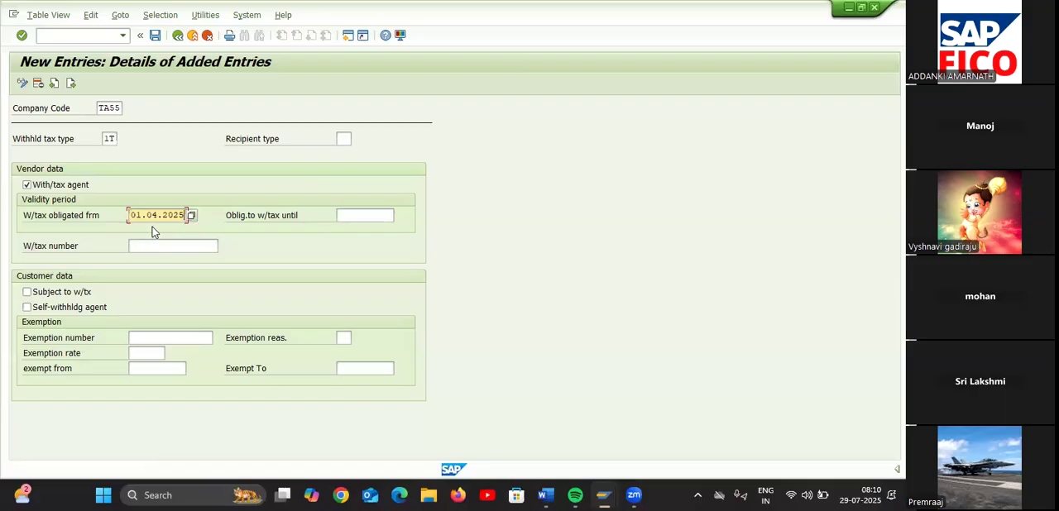
{"action": "left_click", "coordinate": [346, 215]}
{"action": "type", "text": "3"}
{"action": "left_click", "coordinate": [364, 228]}
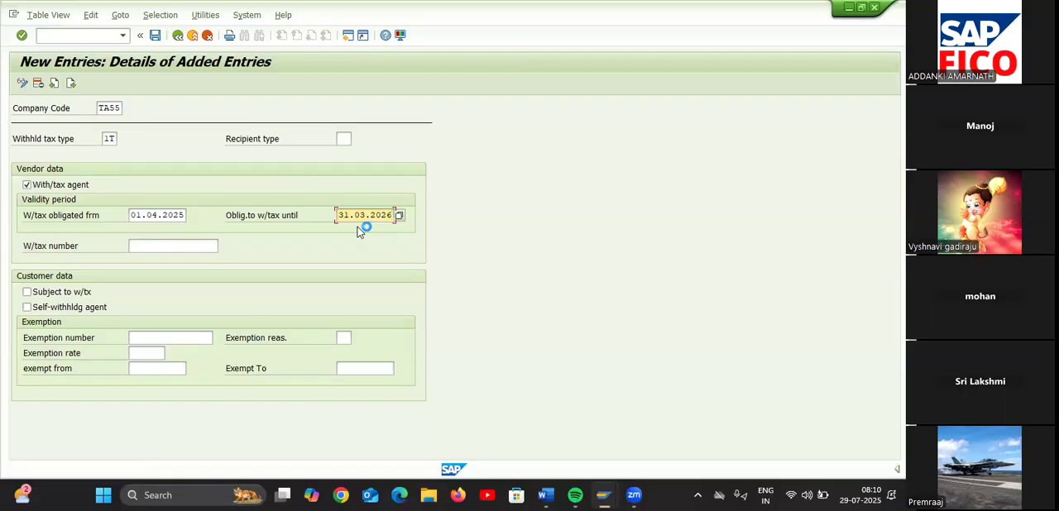
Add a fourth entry for company code TA55 with the CESS payment tax type 2T
{"action": "left_click", "coordinate": [72, 82]}
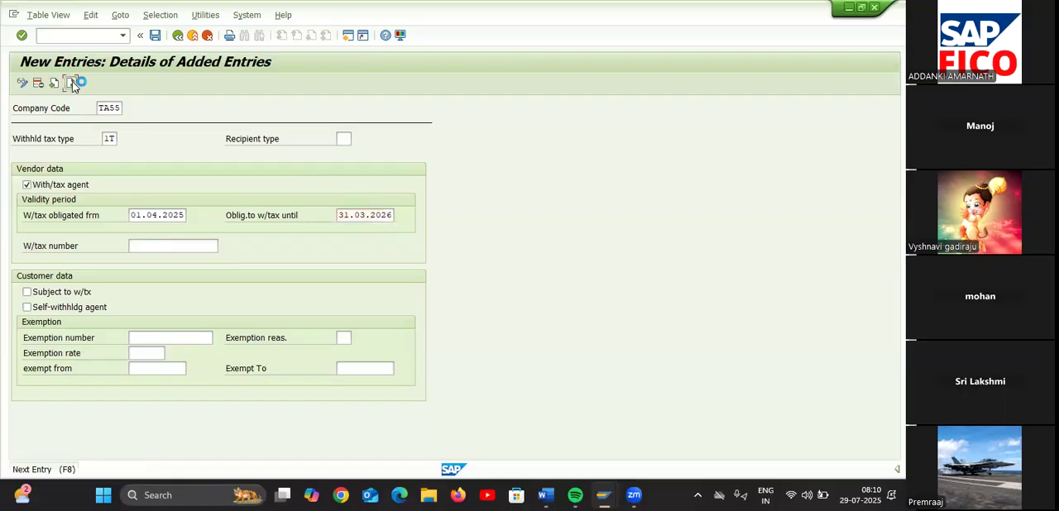
{"action": "type", "text": "TA55"}
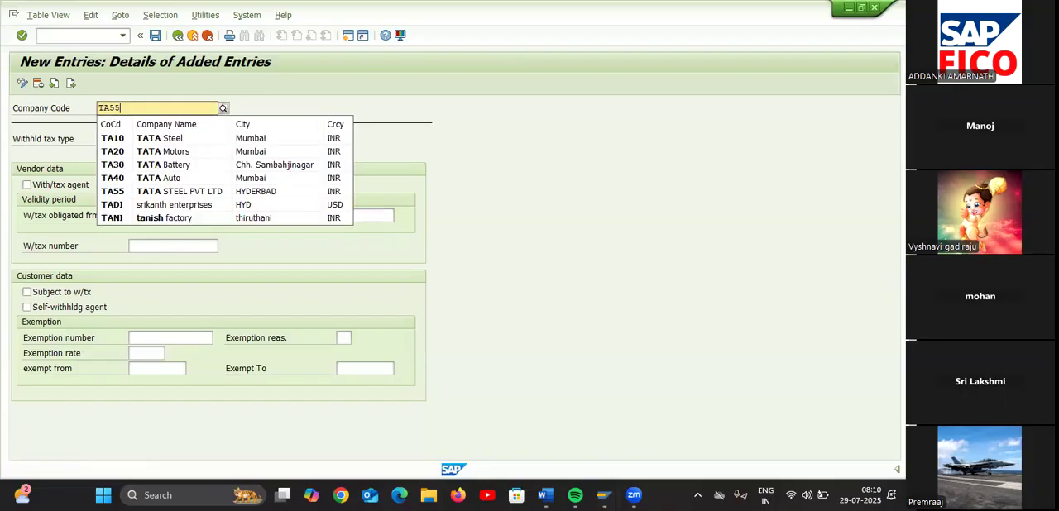
{"action": "left_click", "coordinate": [111, 138]}
{"action": "left_click", "coordinate": [111, 137]}
{"action": "type", "text": "2T"}
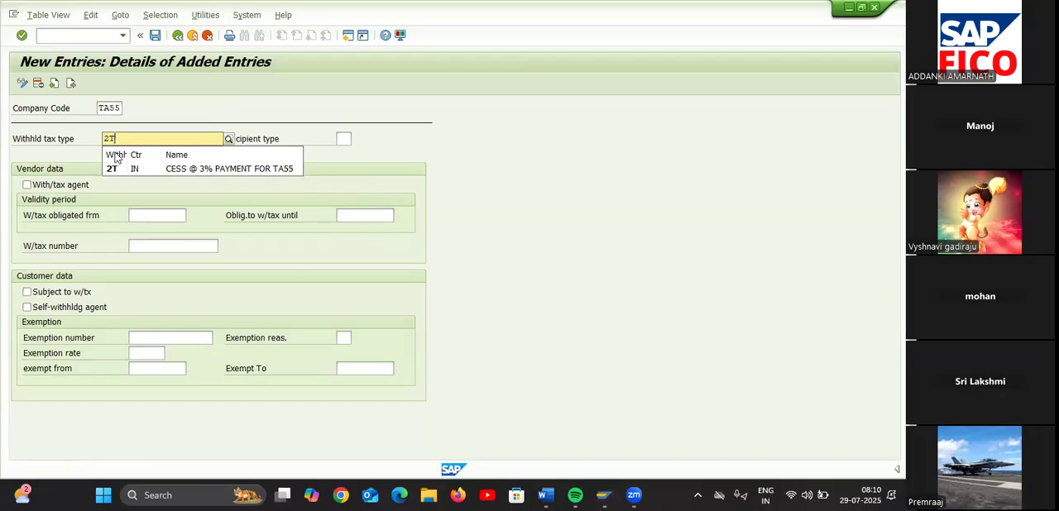
{"action": "left_click", "coordinate": [118, 168]}
Enable the withholding tax agent option for 2T, with validity from 01.04.2025 until 31.03.2026
{"action": "left_click", "coordinate": [26, 185]}
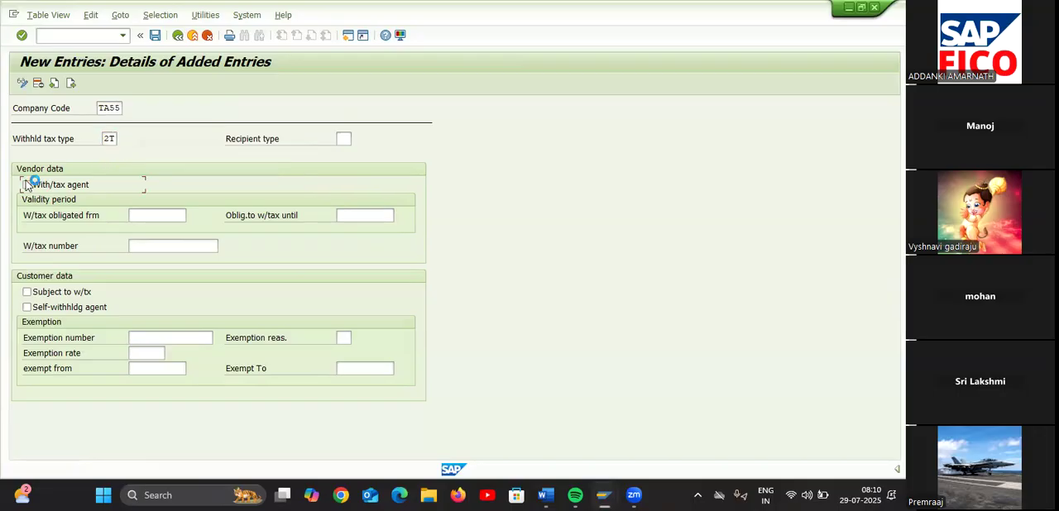
{"action": "left_click", "coordinate": [157, 219]}
{"action": "type", "text": "01"}
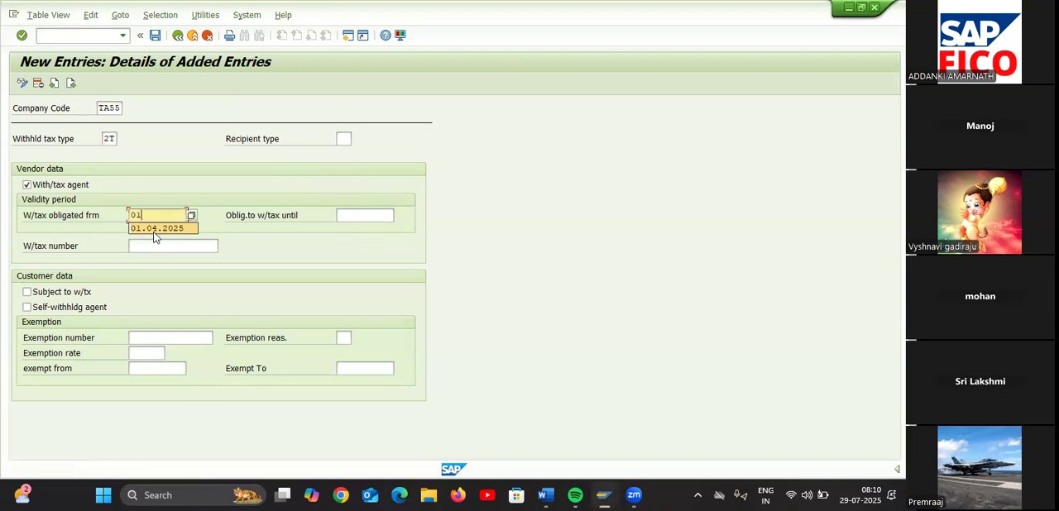
{"action": "left_click", "coordinate": [154, 230]}
{"action": "left_click", "coordinate": [359, 213]}
{"action": "type", "text": "0"}
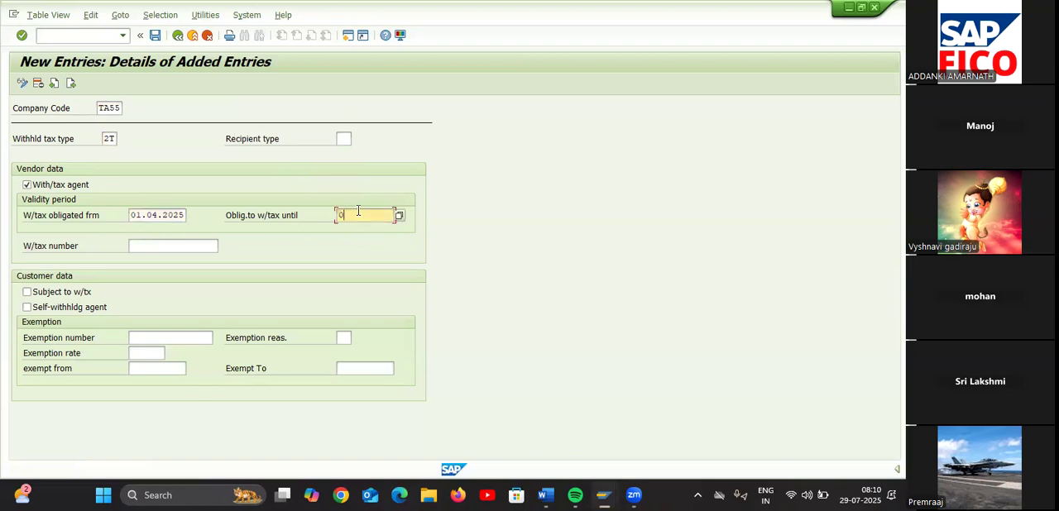
{"action": "key", "text": "BackSpace"}
{"action": "type", "text": "3"}
{"action": "left_click", "coordinate": [367, 230]}
Save the new TA55 tax type assignments under the proposed Customizing request and return to the overview of added entries
{"action": "left_click", "coordinate": [52, 82]}
{"action": "left_click", "coordinate": [52, 83]}
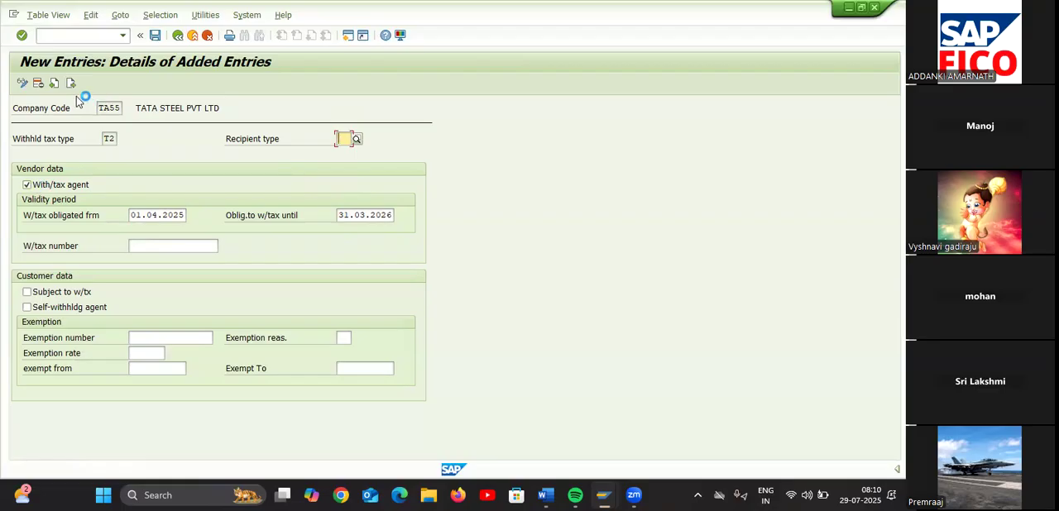
{"action": "left_click", "coordinate": [54, 84]}
{"action": "left_click", "coordinate": [72, 84]}
{"action": "left_click", "coordinate": [154, 34]}
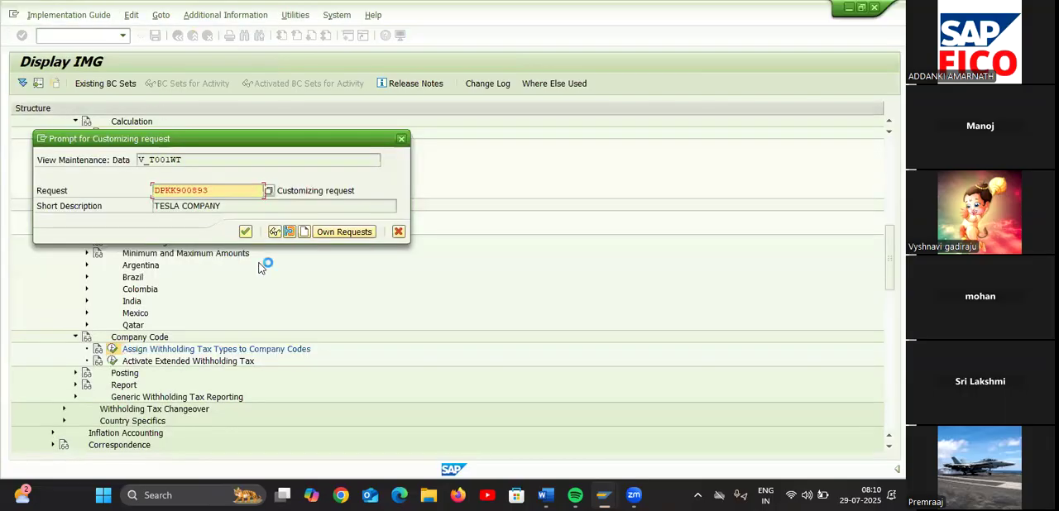
{"action": "left_click", "coordinate": [245, 232]}
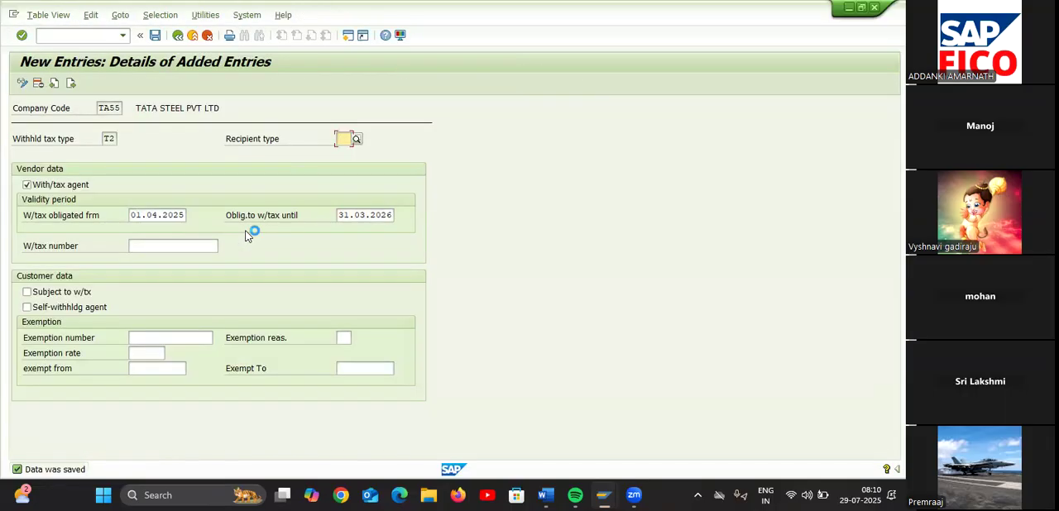
{"action": "left_click", "coordinate": [179, 39]}
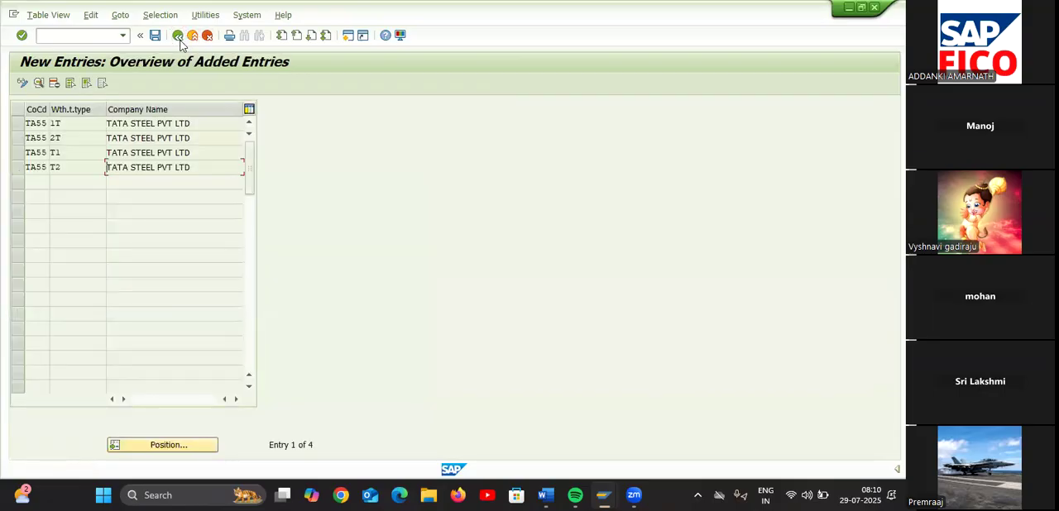
Check the agent option and validity dates in the saved TA55 entries for tax types 2T, T1 and T2
{"action": "left_click", "coordinate": [27, 138]}
{"action": "double_click", "coordinate": [37, 138]}
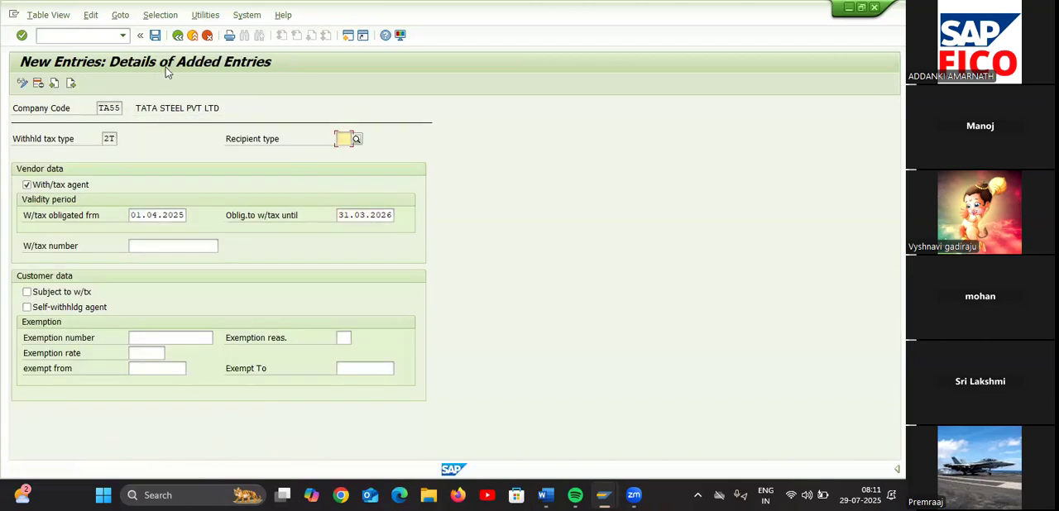
{"action": "left_click", "coordinate": [177, 35]}
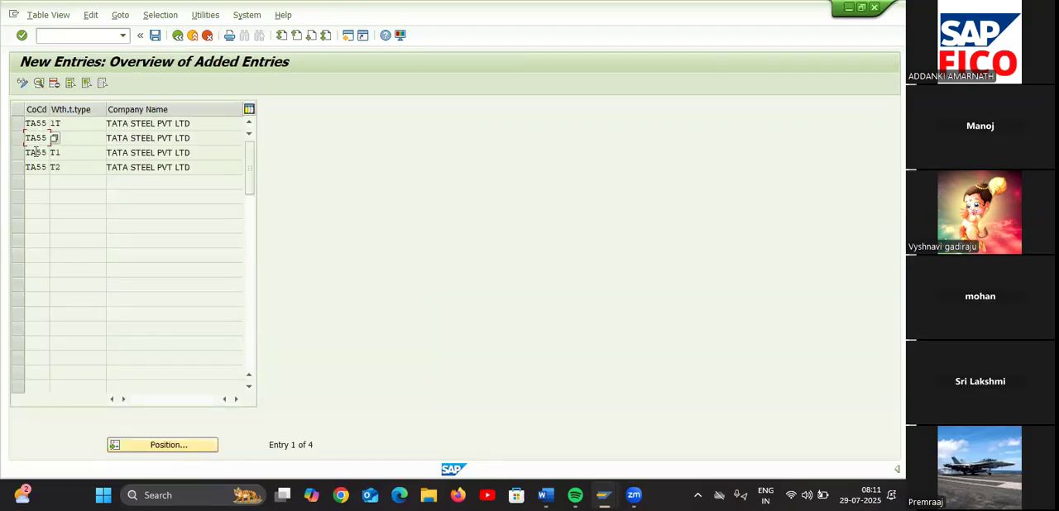
{"action": "double_click", "coordinate": [39, 152]}
{"action": "left_click", "coordinate": [27, 184]}
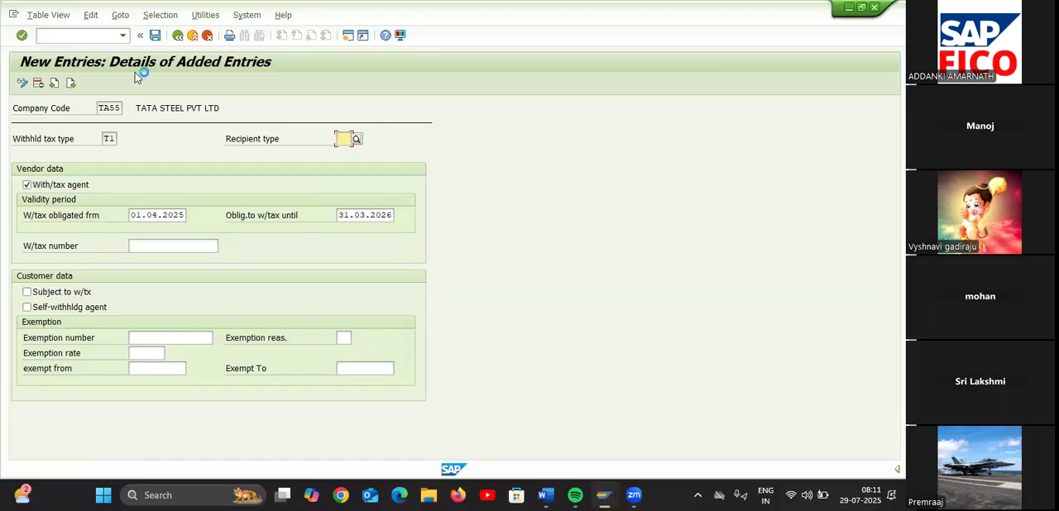
{"action": "left_click", "coordinate": [178, 37]}
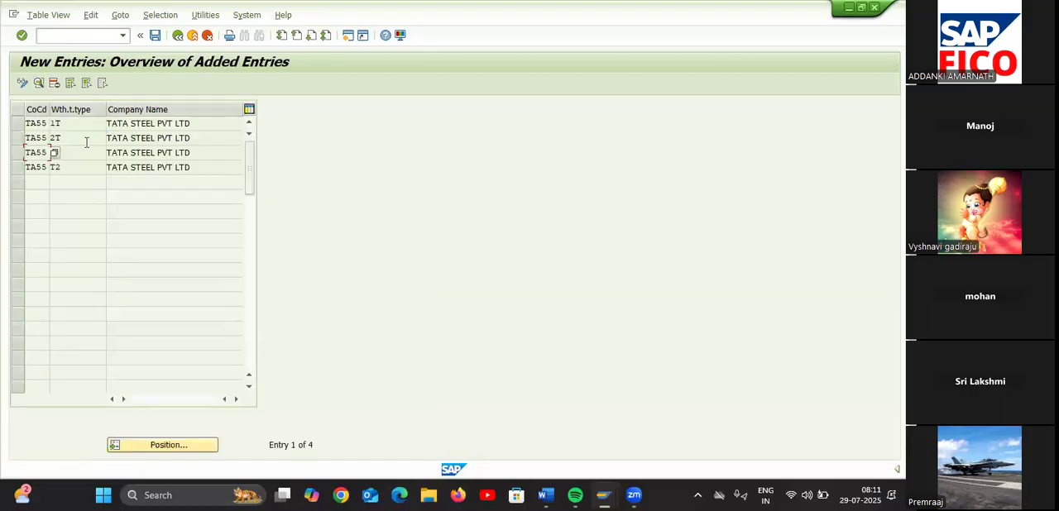
{"action": "double_click", "coordinate": [46, 164]}
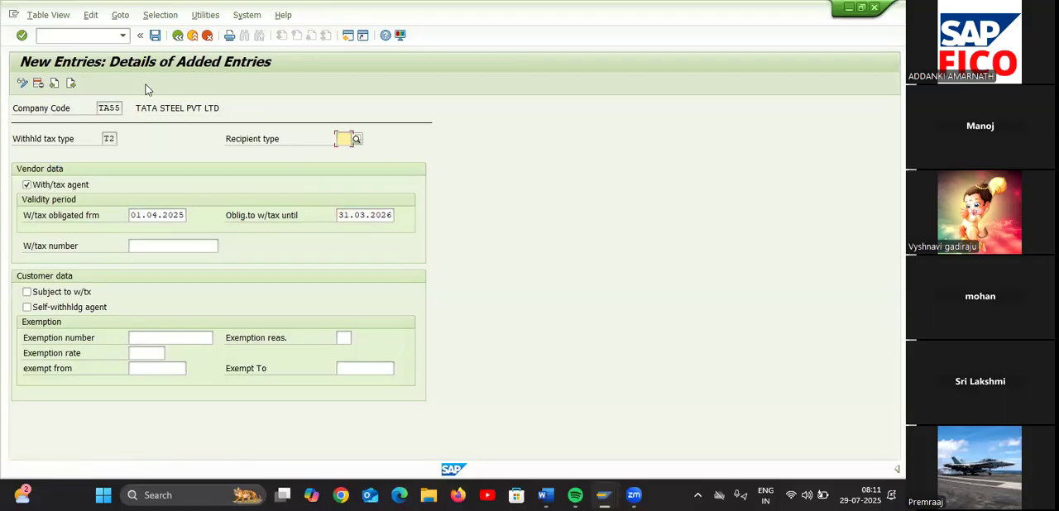
Leave the TA55 tax type entries and return to the Implementation Guide structure
{"action": "left_click", "coordinate": [178, 37]}
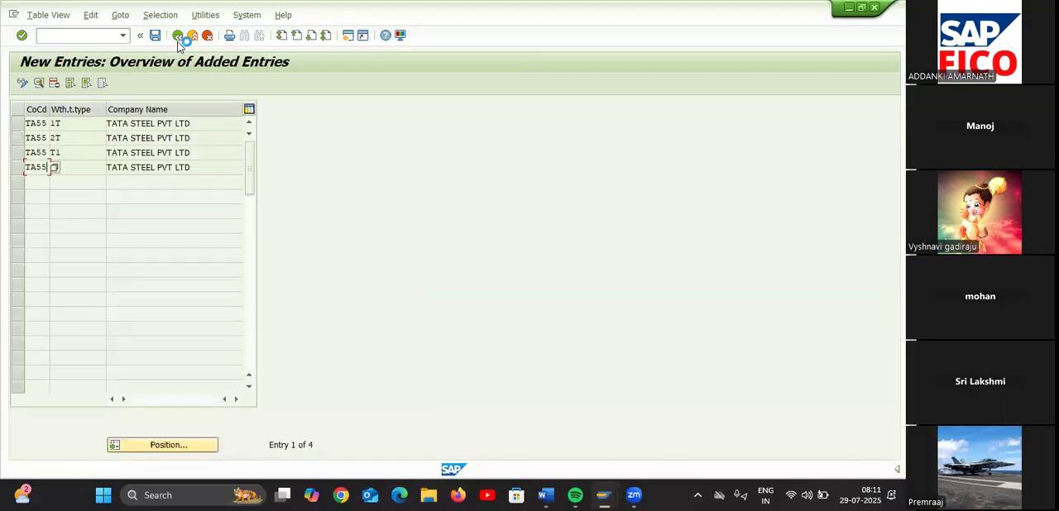
{"action": "left_click", "coordinate": [178, 37]}
{"action": "left_click", "coordinate": [178, 37]}
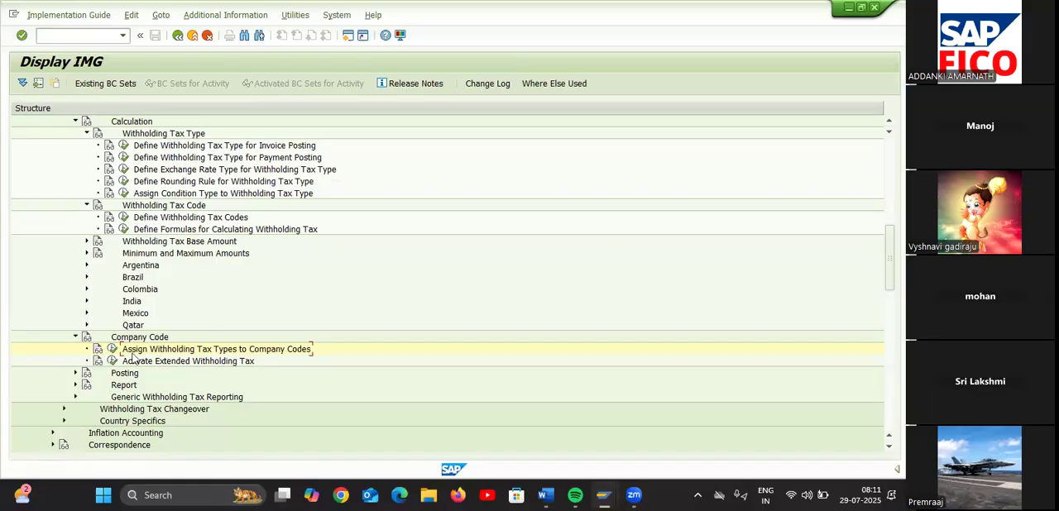
Open the Activate Extended Withholding Tax activity and position the company code list at TA55
{"action": "left_click", "coordinate": [113, 362]}
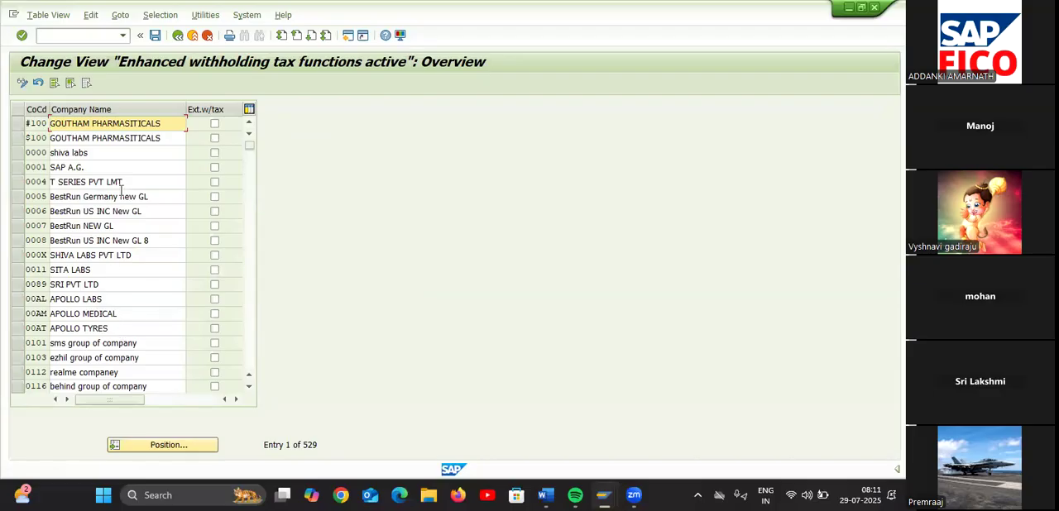
{"action": "left_click", "coordinate": [165, 447]}
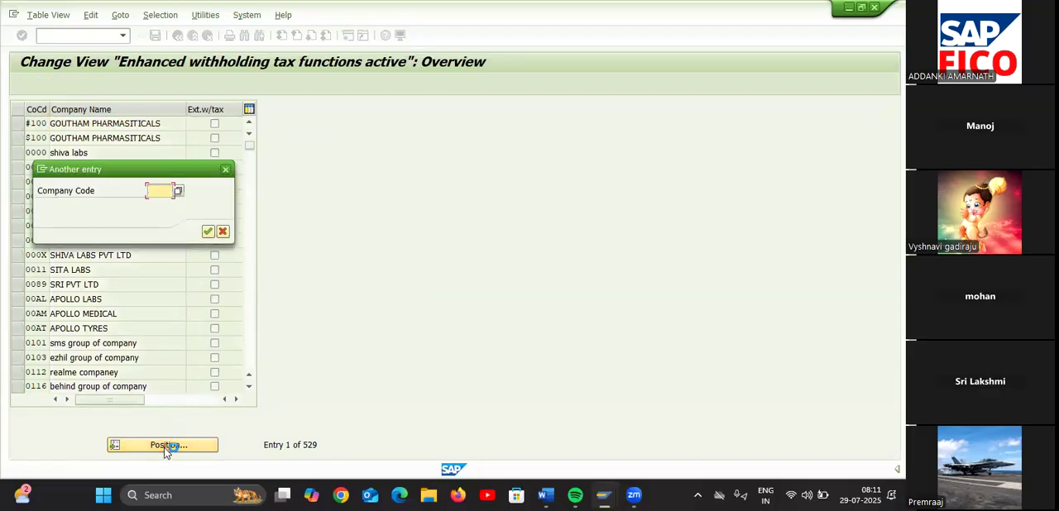
{"action": "type", "text": "TA55"}
{"action": "key", "text": "Return"}
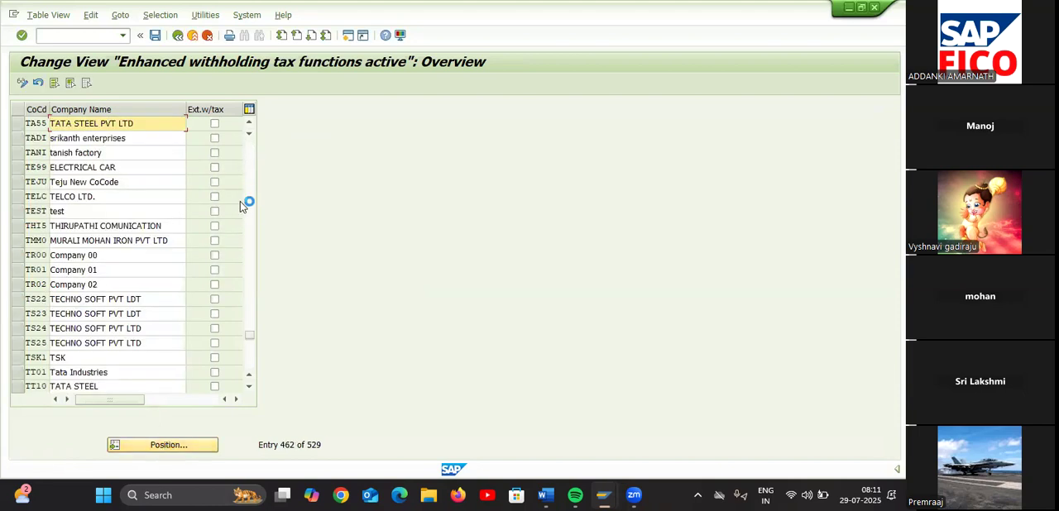
Activate extended withholding tax for company code TA55 and save the change under the proposed Customizing request
{"action": "left_click", "coordinate": [215, 124]}
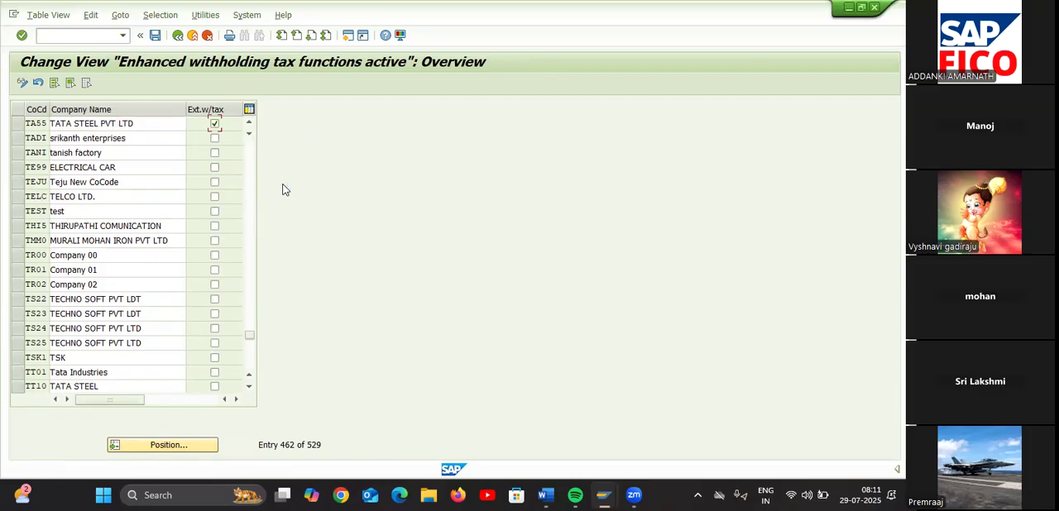
{"action": "left_click", "coordinate": [160, 39]}
{"action": "left_click", "coordinate": [367, 401]}
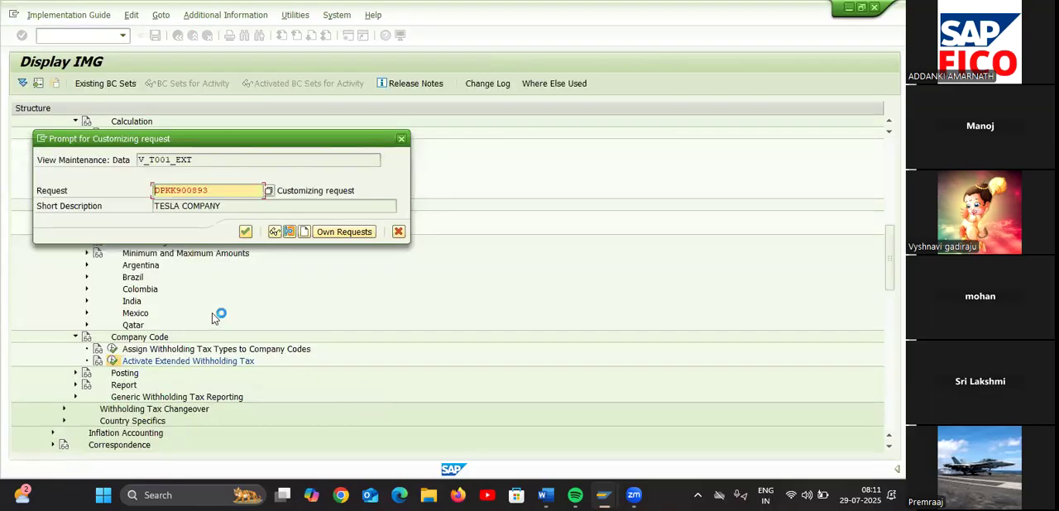
{"action": "left_click", "coordinate": [246, 232]}
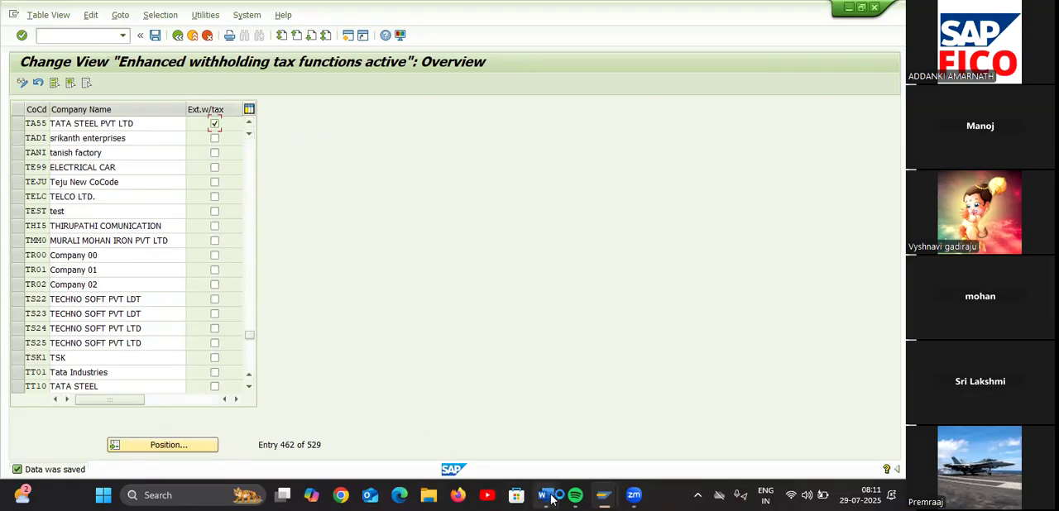
Switch to the Word document containing the withholding tax configuration checklist
{"action": "mouse_move", "coordinate": [546, 494]}
{"action": "left_click", "coordinate": [573, 448]}
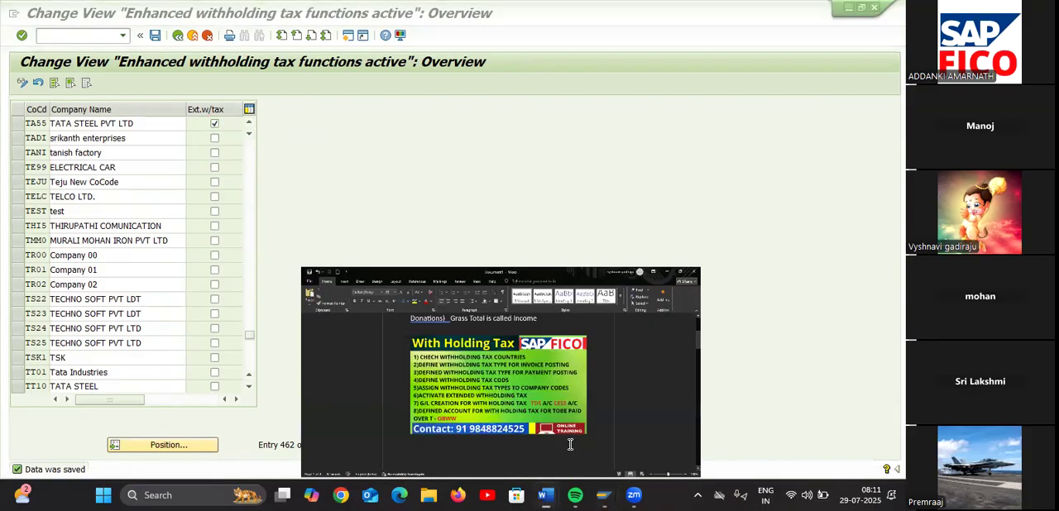
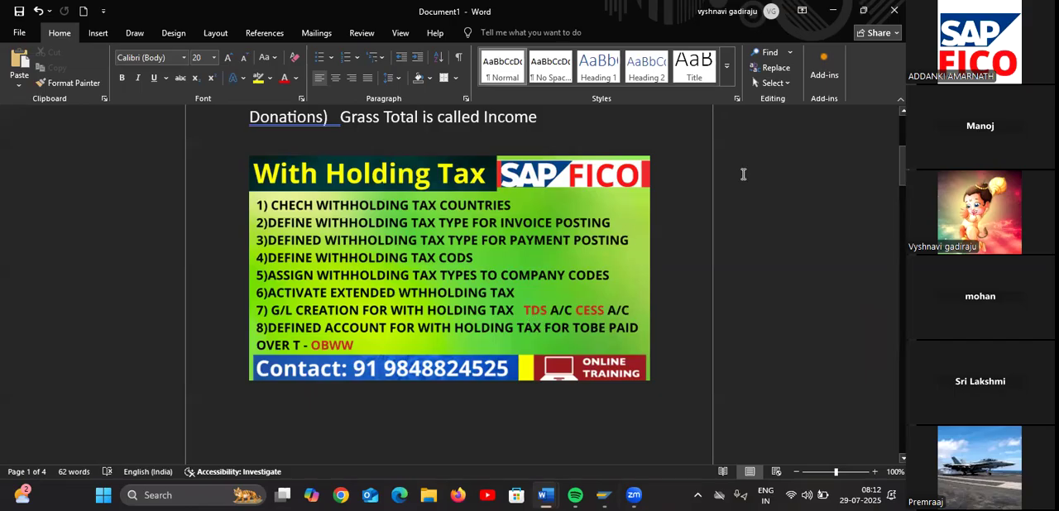
Return from Word to SAP and open transaction FS00 for central G/L account maintenance
{"action": "left_click", "coordinate": [832, 10]}
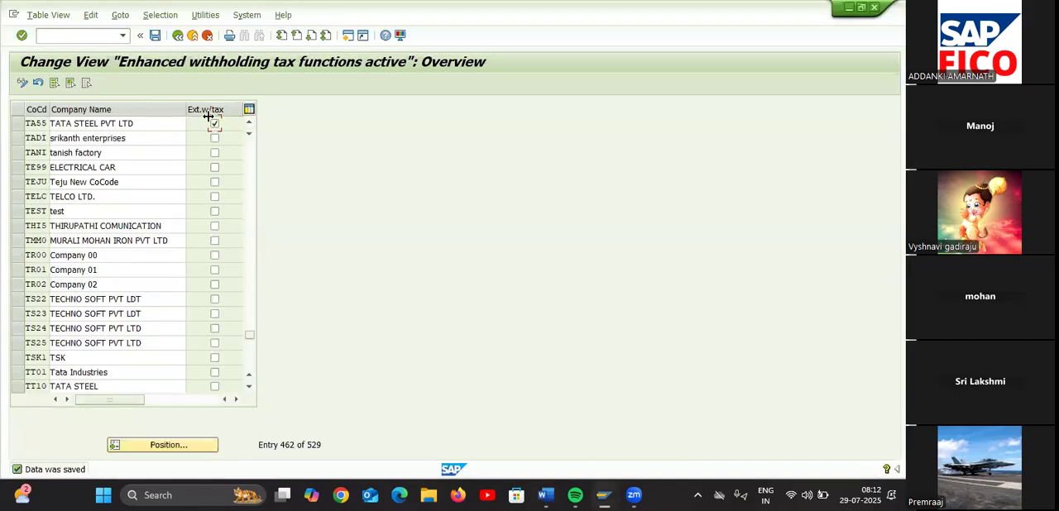
{"action": "type", "text": "/"}
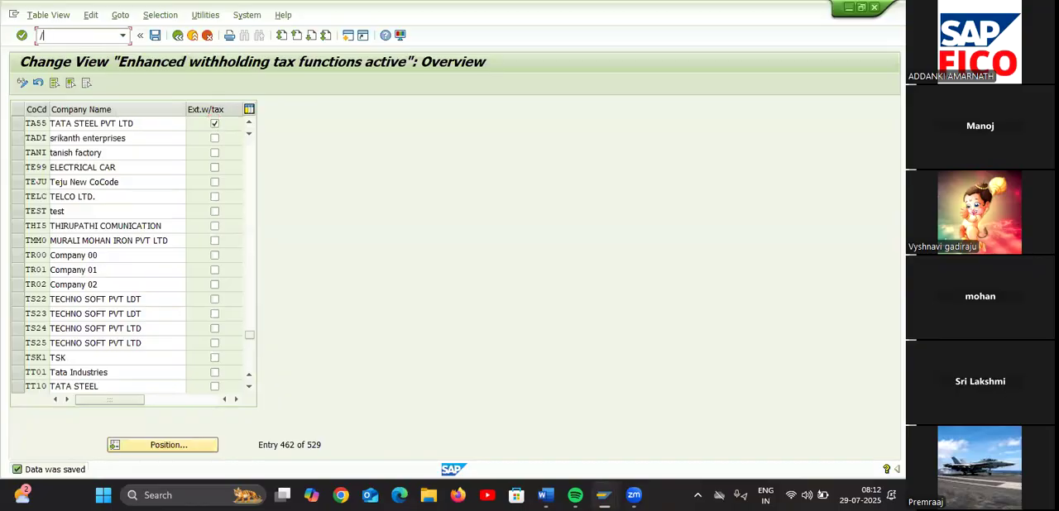
{"action": "type", "text": "NFS00"}
{"action": "key", "text": "Return"}
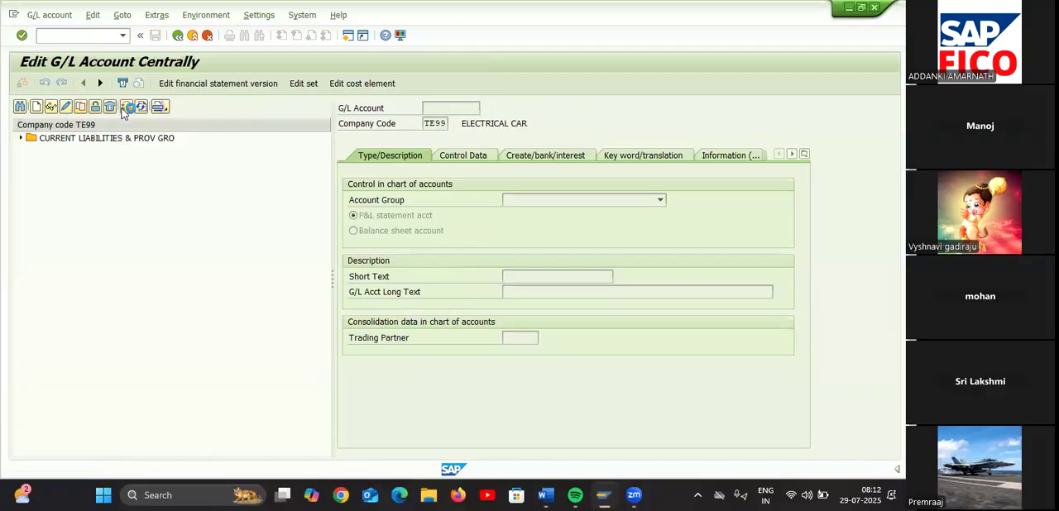
Change the company code of the G/L account list to TA55
{"action": "left_click", "coordinate": [122, 108]}
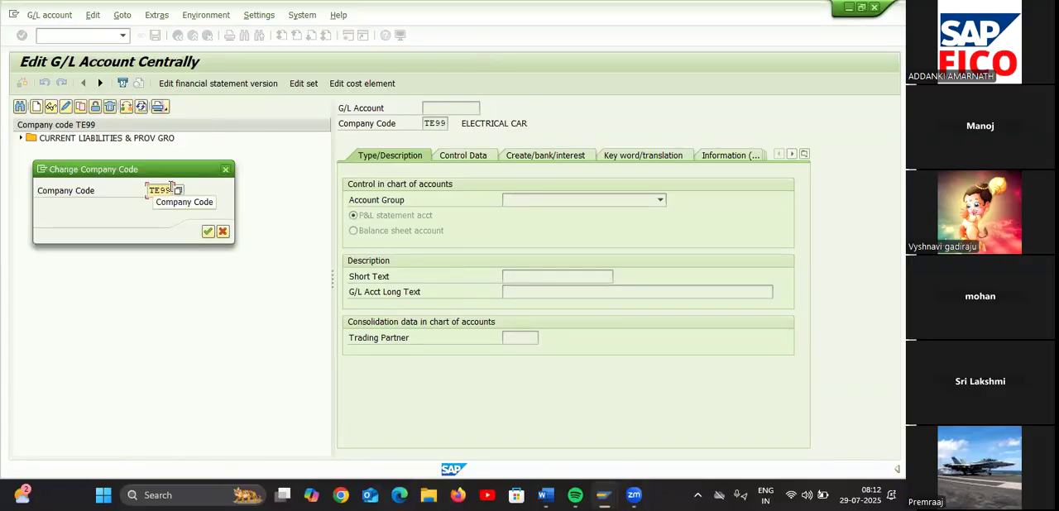
{"action": "type", "text": "TA55"}
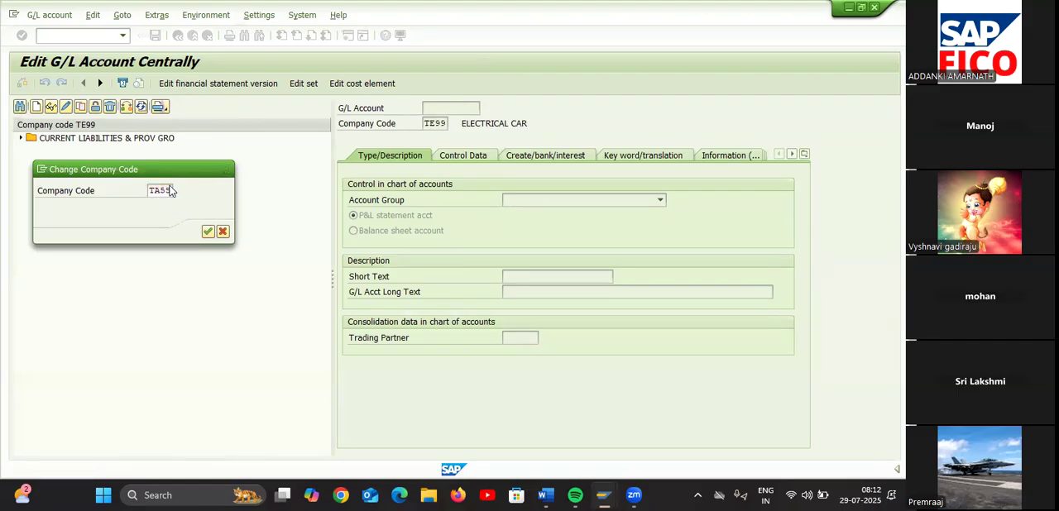
{"action": "key", "text": "Return"}
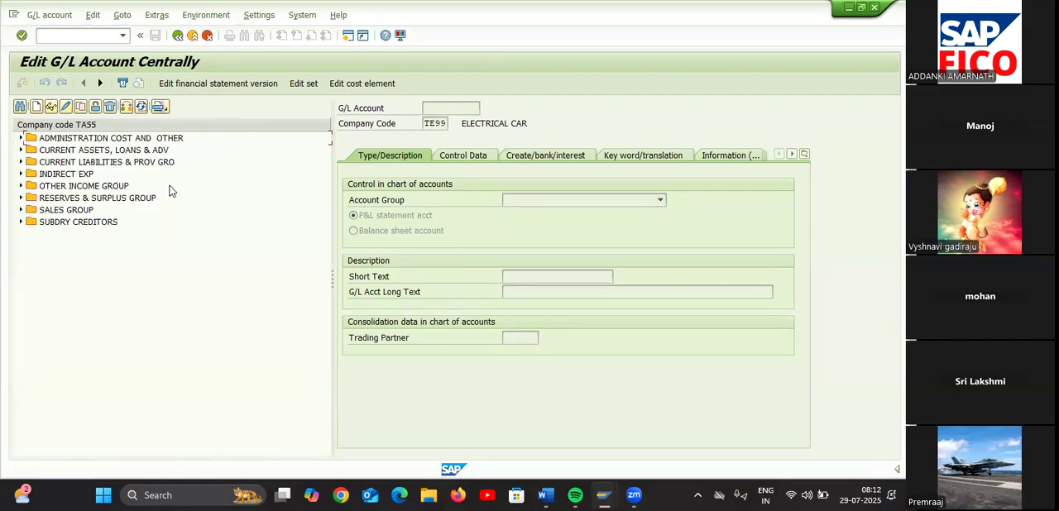
Expand the CURRENT LIABILITIES & PROV GRO accounts and start creating G/L account 100509 in company code TA55
{"action": "left_click", "coordinate": [21, 163]}
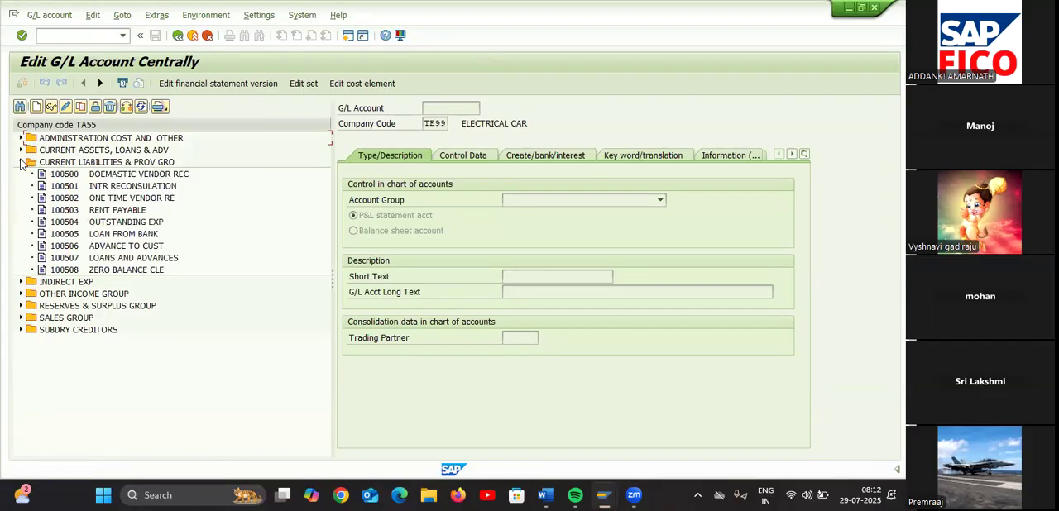
{"action": "left_click", "coordinate": [141, 242]}
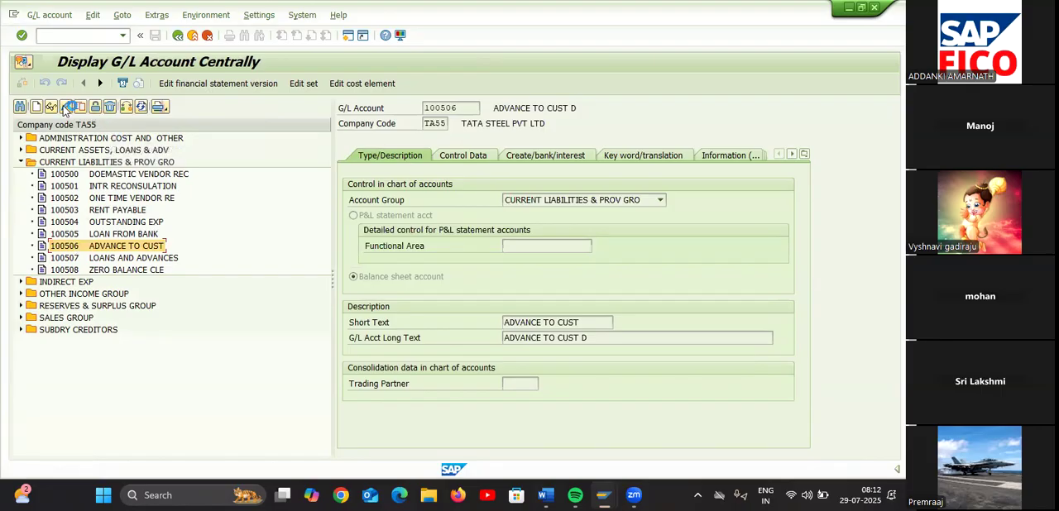
{"action": "left_click", "coordinate": [38, 105]}
{"action": "type", "text": "10050"}
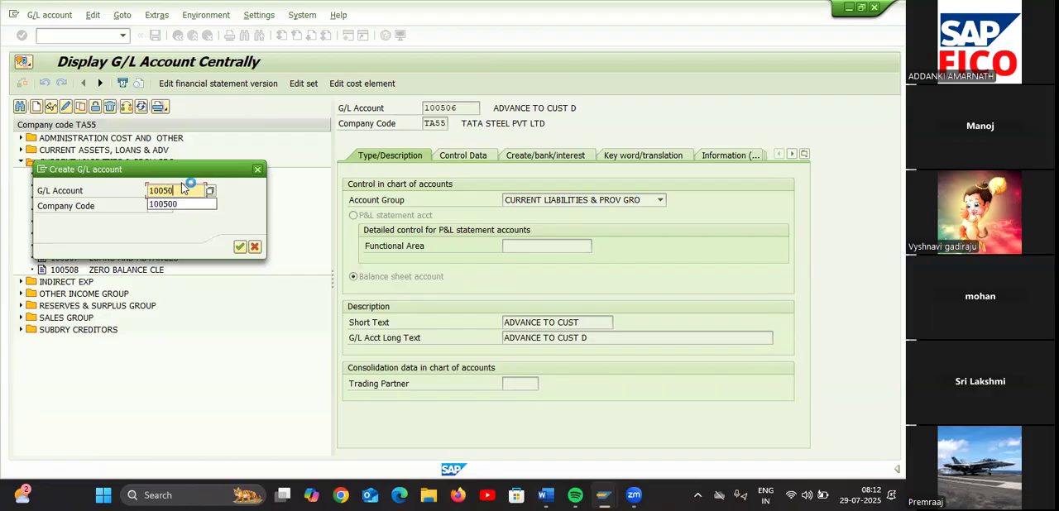
{"action": "type", "text": "9"}
{"action": "left_click", "coordinate": [240, 248]}
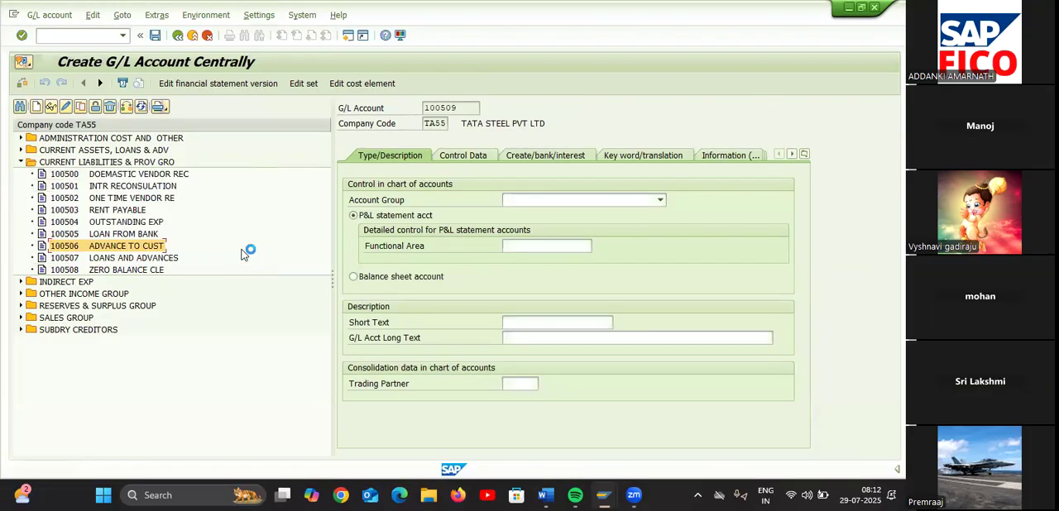
Assign account 100509 to group CURRENT LIABILITIES & PROV GRO and make it a balance sheet account
{"action": "left_click", "coordinate": [528, 200]}
{"action": "left_click", "coordinate": [538, 245]}
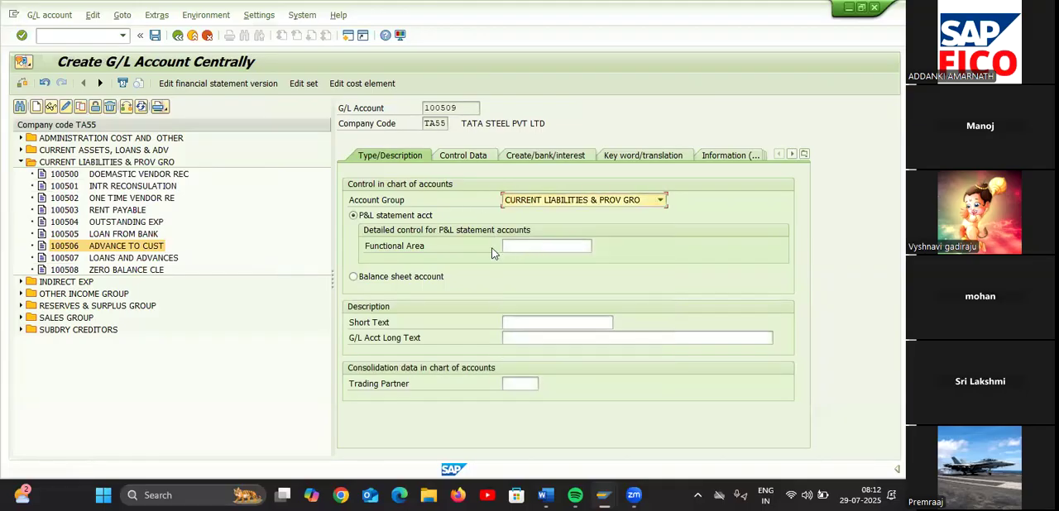
{"action": "left_click", "coordinate": [401, 277]}
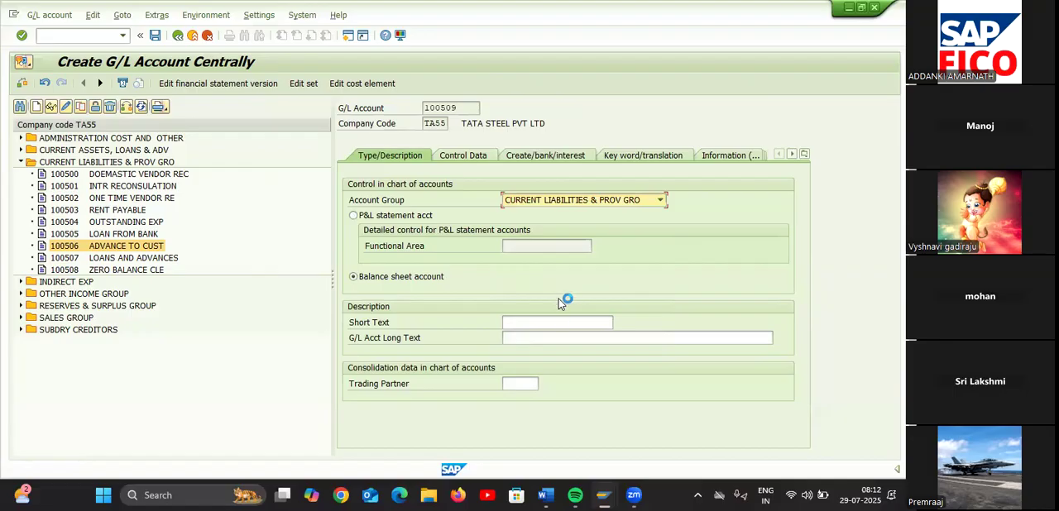
Enter TDS PAYABLE as both the short text and the long text of account 100509
{"action": "left_click", "coordinate": [563, 322]}
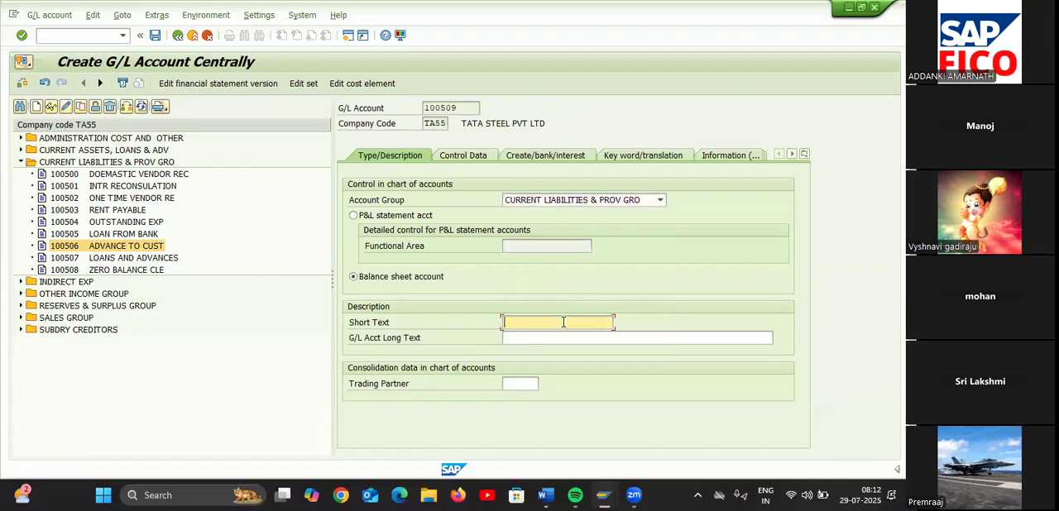
{"action": "type", "text": "TDS PAYABLE"}
{"action": "key", "text": "ctrl+a"}
{"action": "key", "text": "ctrl+c"}
{"action": "left_click", "coordinate": [541, 336]}
{"action": "key", "text": "ctrl+v"}
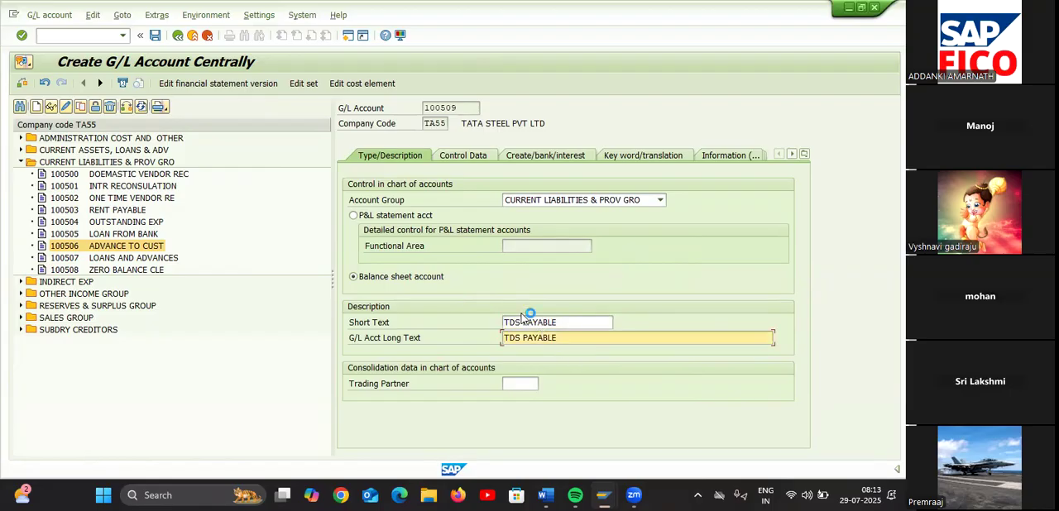
In the control data of account 100509, enable line item display and only balances in local currency, with sort key 001
{"action": "left_click", "coordinate": [489, 155]}
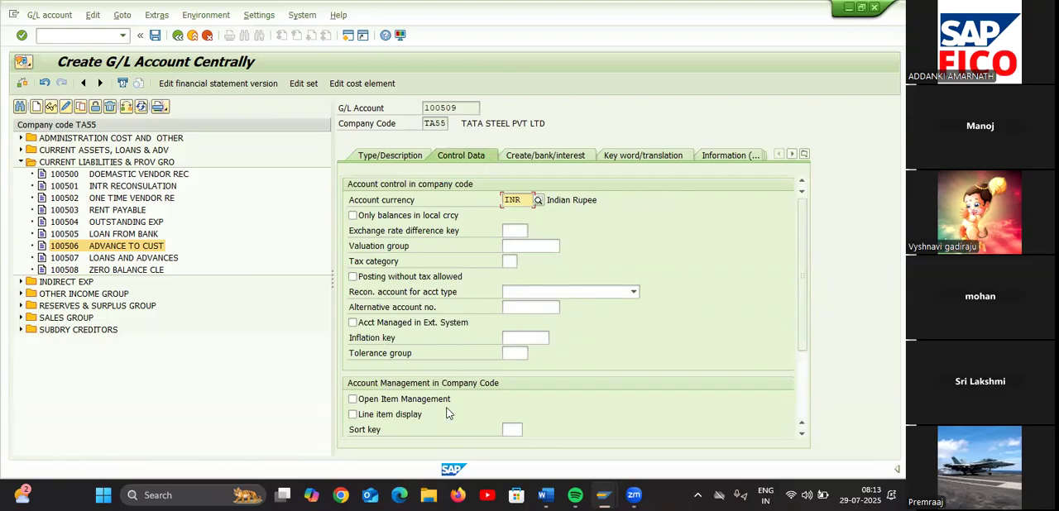
{"action": "left_click", "coordinate": [353, 414]}
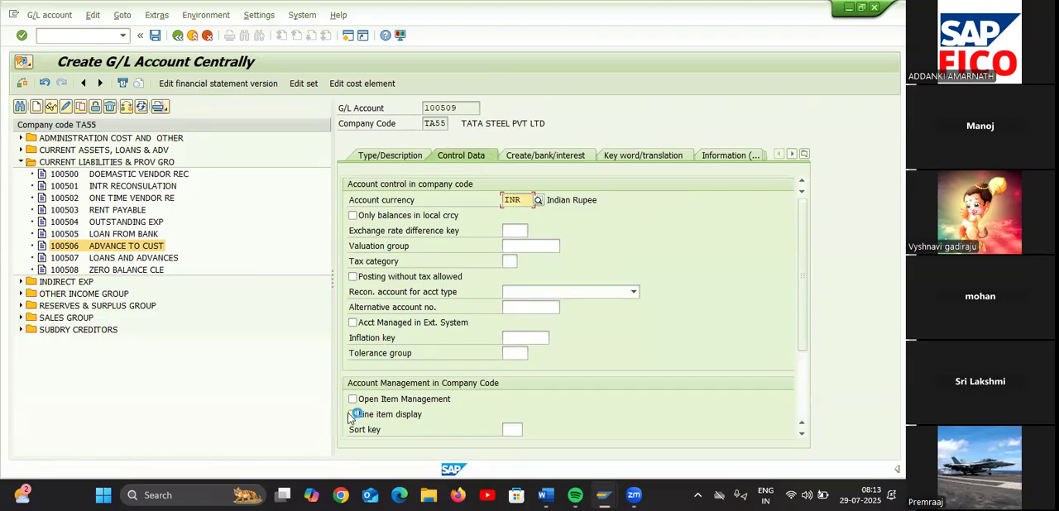
{"action": "left_click", "coordinate": [511, 428]}
{"action": "type", "text": "001"}
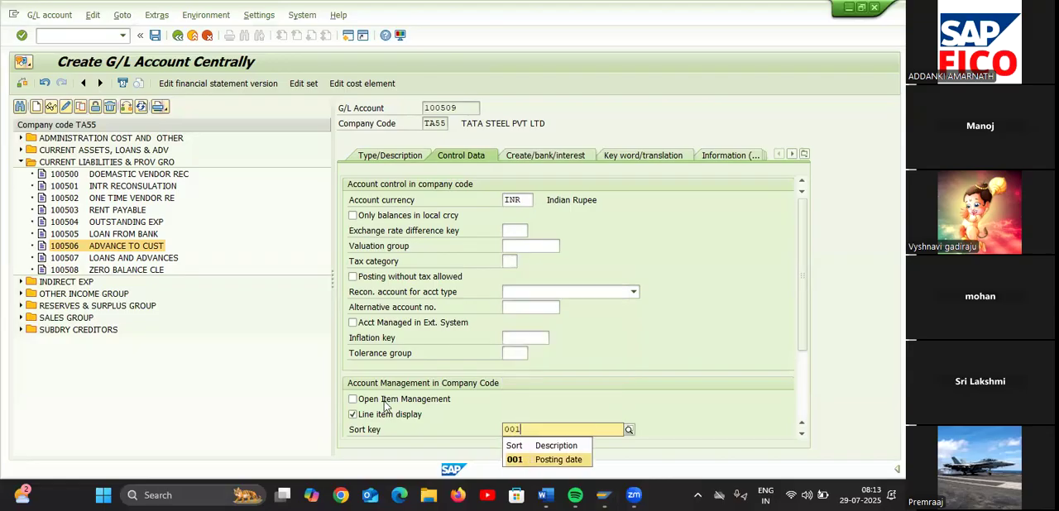
{"action": "key", "text": "Return"}
{"action": "left_click", "coordinate": [353, 215]}
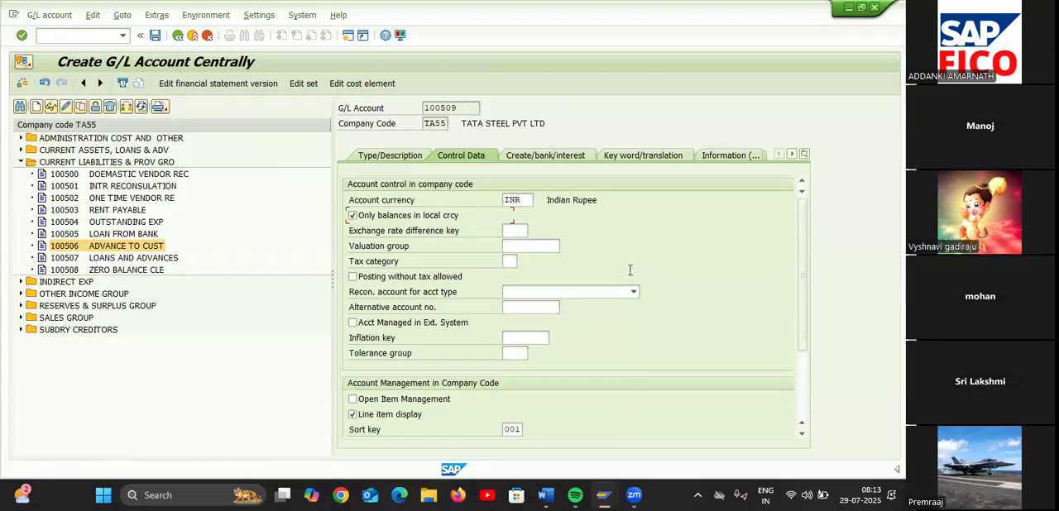
Give account 100509 field status group G001, allow supplementing automatic postings, and save the account
{"action": "left_click", "coordinate": [548, 160]}
{"action": "type", "text": "G001"}
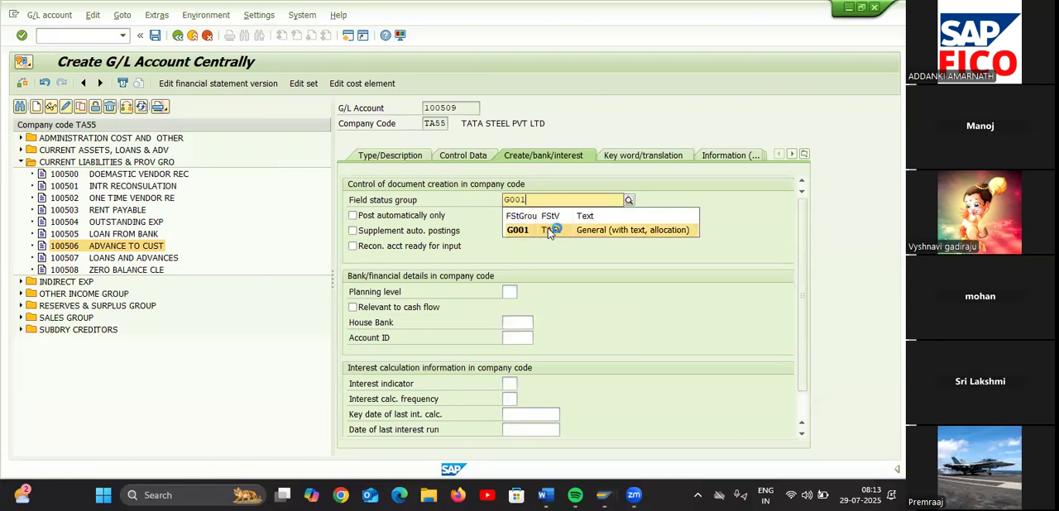
{"action": "left_click", "coordinate": [549, 231]}
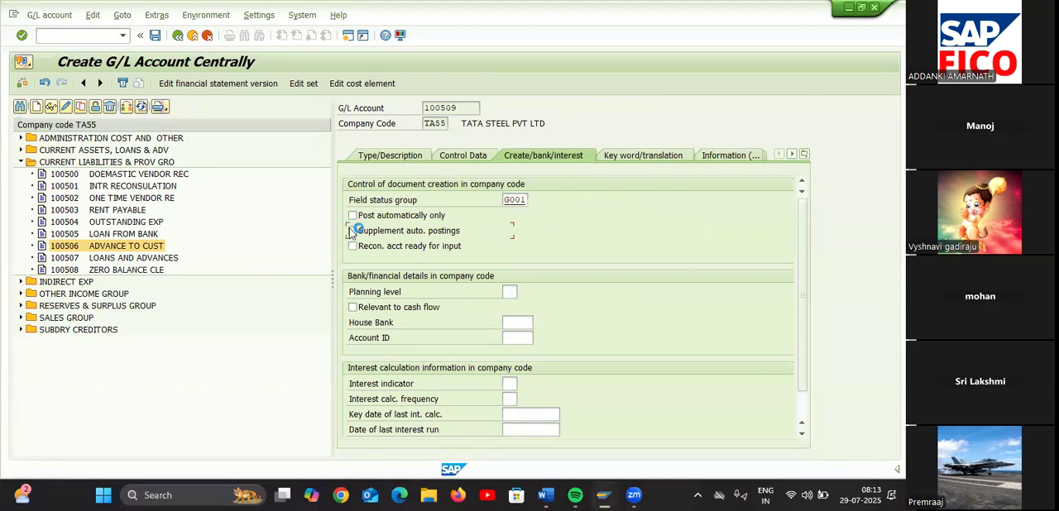
{"action": "left_click", "coordinate": [352, 230]}
{"action": "left_click", "coordinate": [155, 36]}
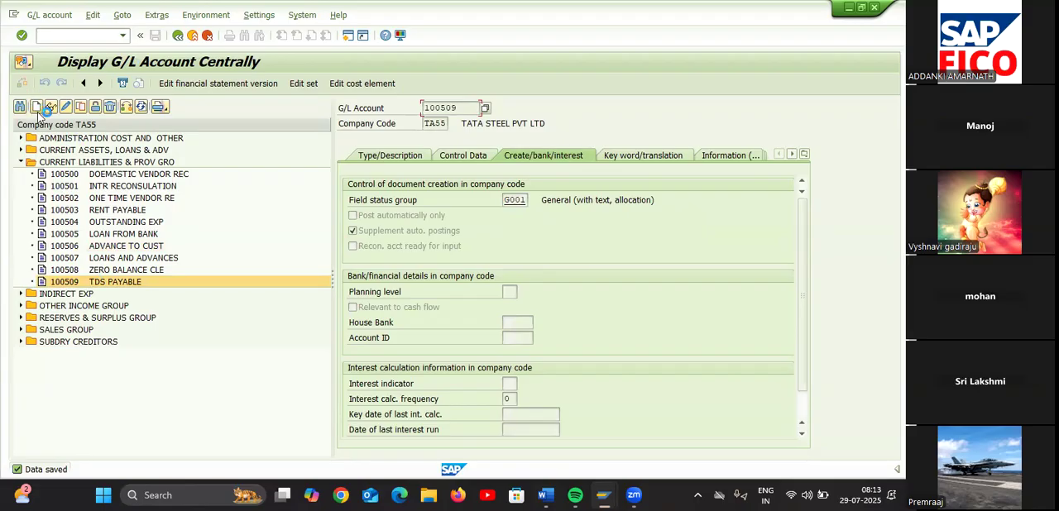
Start creating G/L account 100510 in company code TA55
{"action": "left_click", "coordinate": [37, 109]}
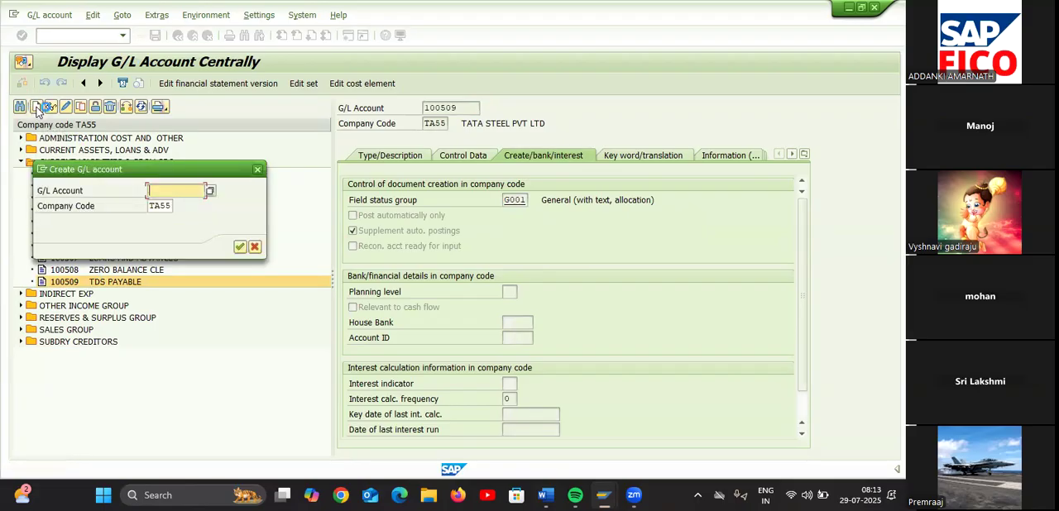
{"action": "type", "text": "100"}
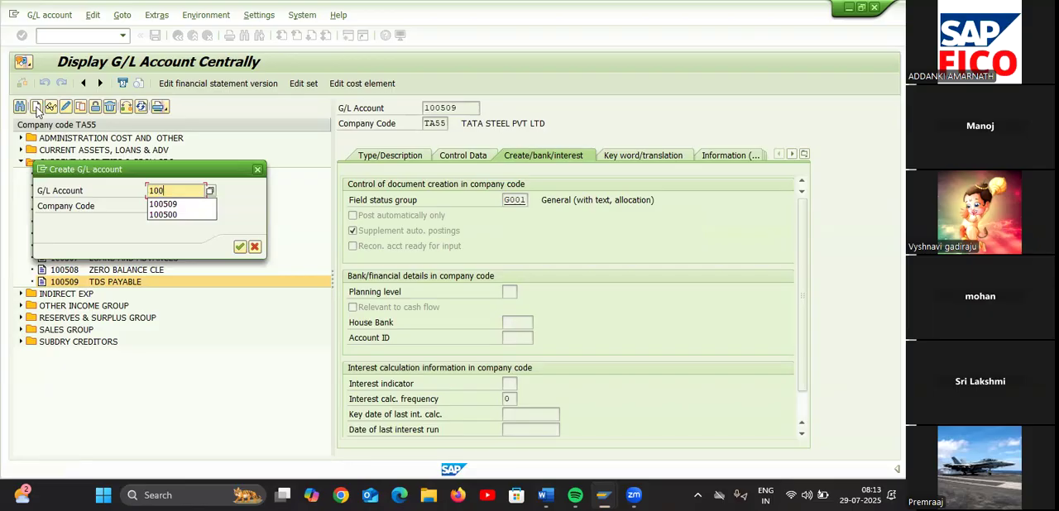
{"action": "type", "text": "510"}
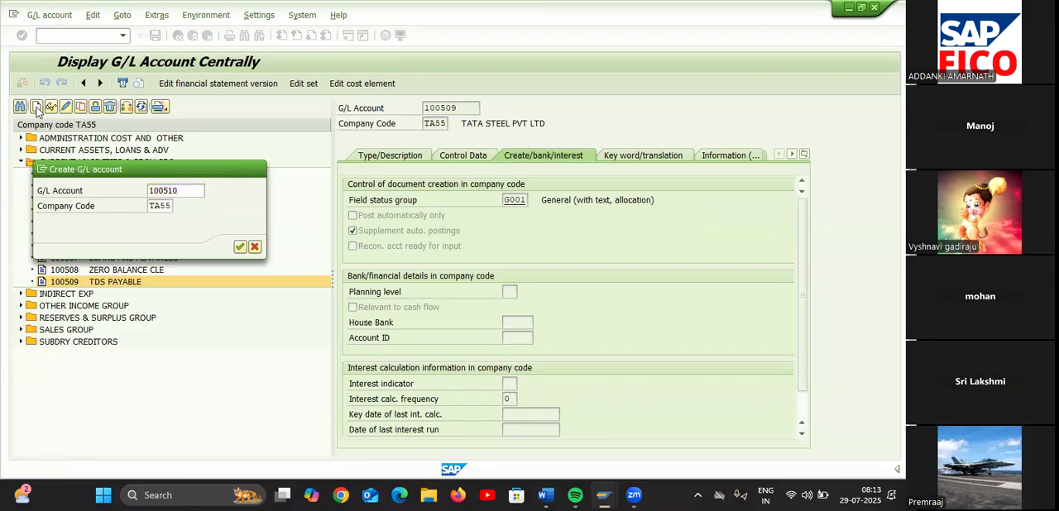
{"action": "key", "text": "Return"}
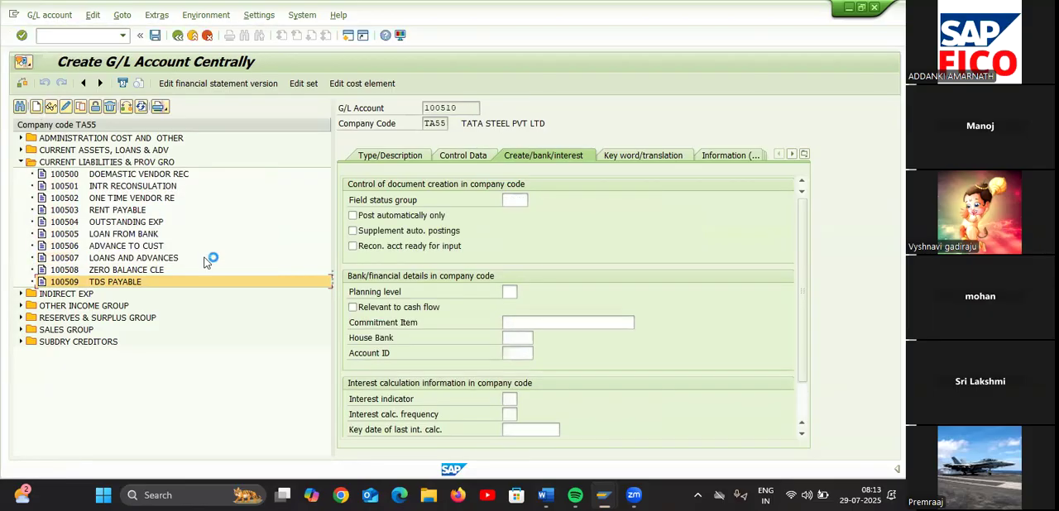
Assign account 100510 to group CURRENT LIABILITIES & PROV GRO and make it a balance sheet account
{"action": "left_click", "coordinate": [417, 157]}
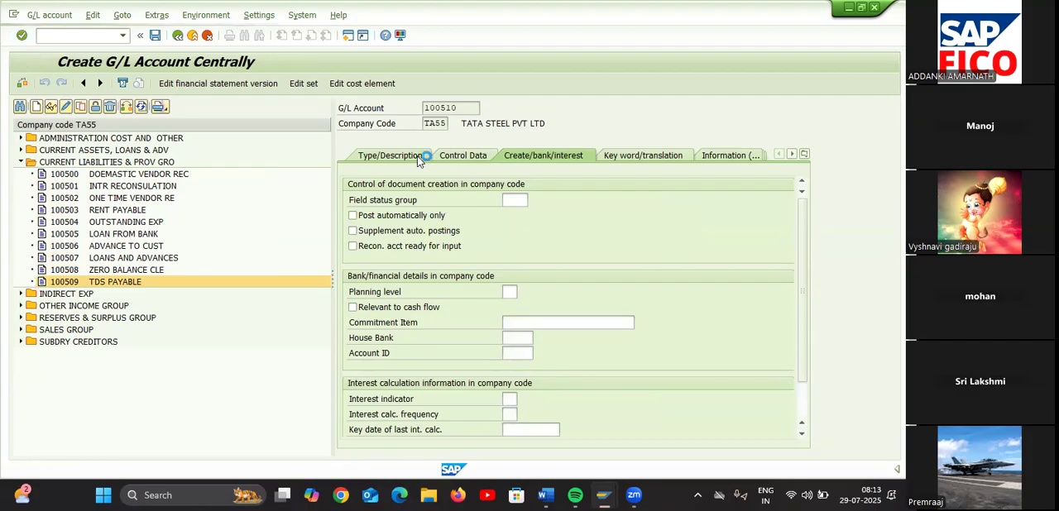
{"action": "left_click", "coordinate": [546, 201]}
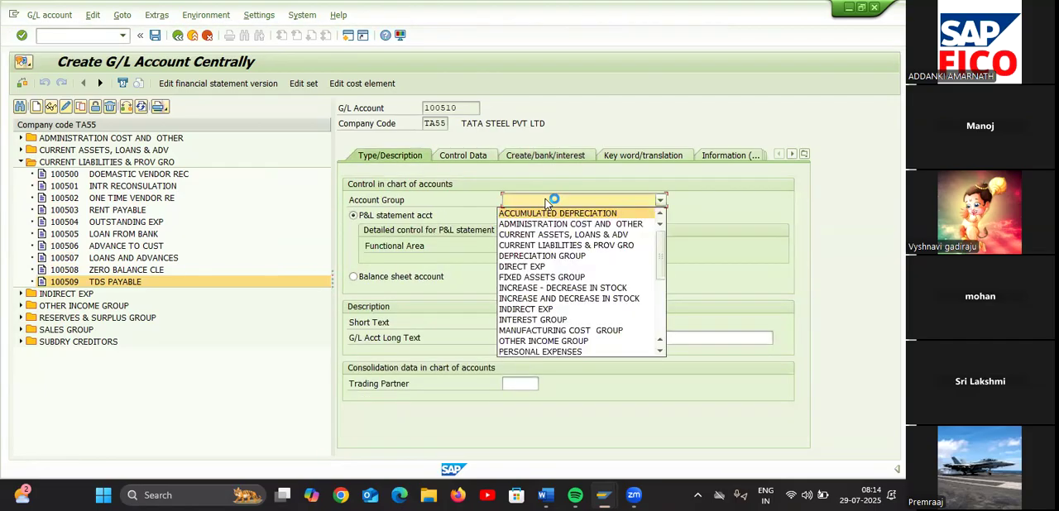
{"action": "left_click", "coordinate": [547, 242]}
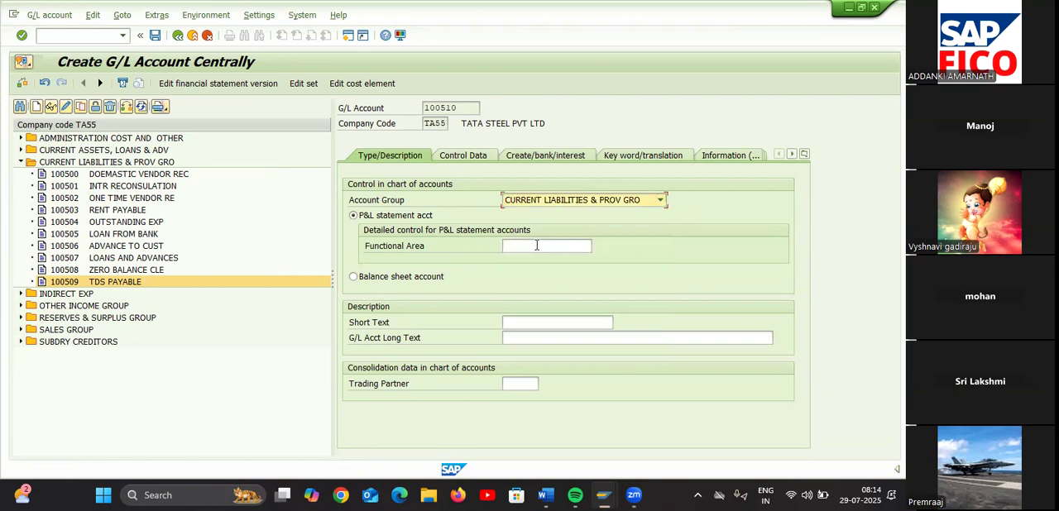
{"action": "left_click", "coordinate": [353, 276]}
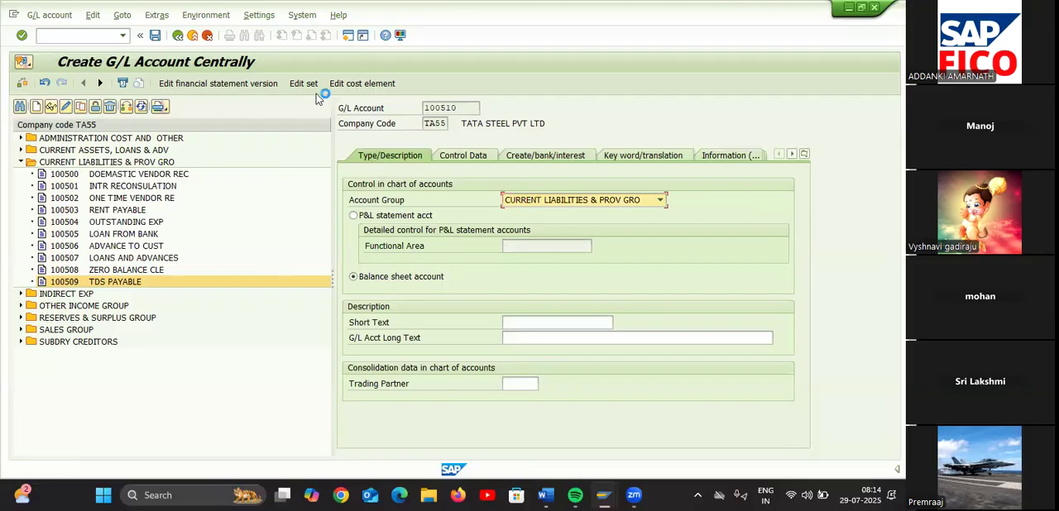
{"action": "left_click", "coordinate": [351, 39]}
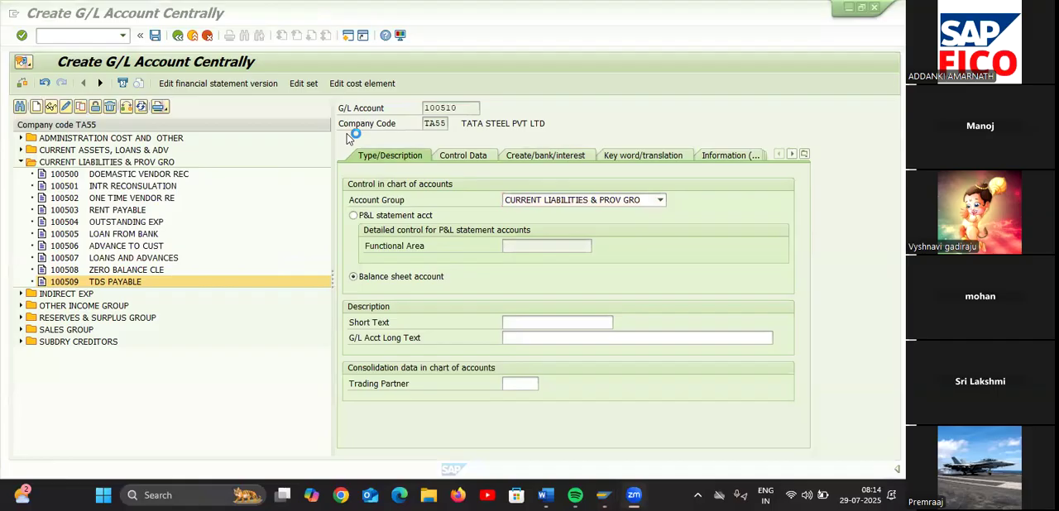
Enter CESS PAYABLE as both the short text and the long text of account 100510
{"action": "left_click", "coordinate": [535, 322]}
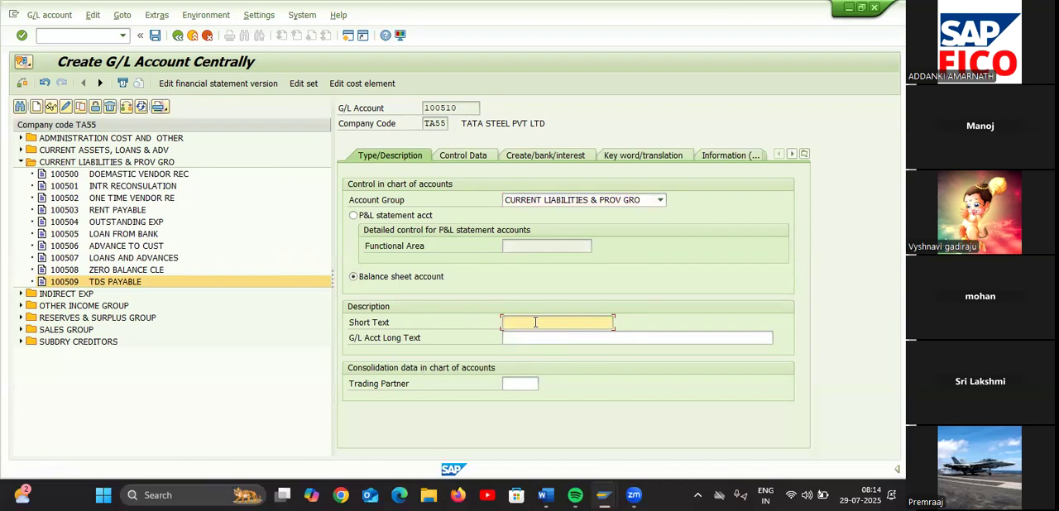
{"action": "type", "text": "CESS PAYABLE"}
{"action": "left_click_drag", "start_coordinate": [575, 325], "coordinate": [501, 324]}
{"action": "key", "text": "ctrl+c"}
{"action": "left_click", "coordinate": [520, 341]}
{"action": "key", "text": "ctrl+v"}
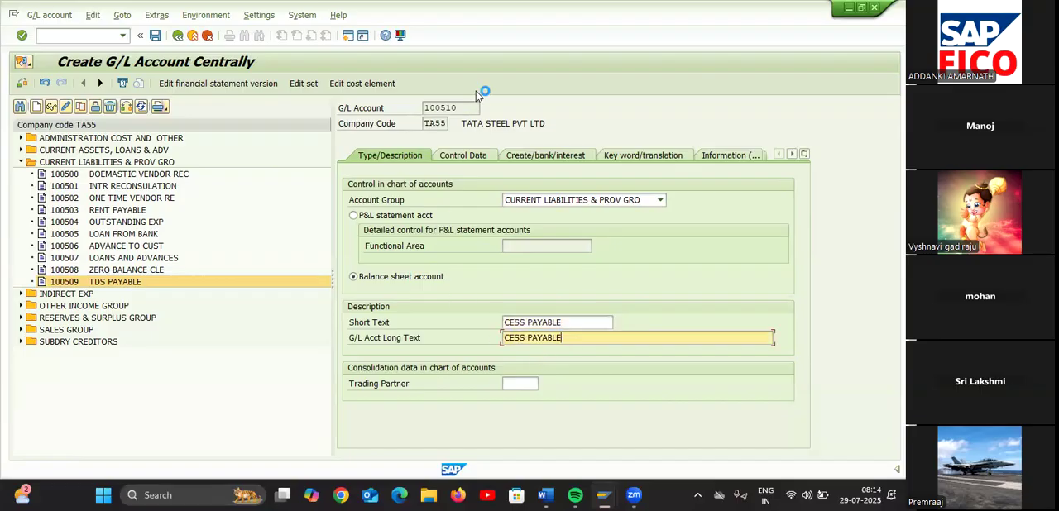
In the control data of account 100510, enable only balances in local currency and line item display, with sort key 001
{"action": "left_click", "coordinate": [465, 157]}
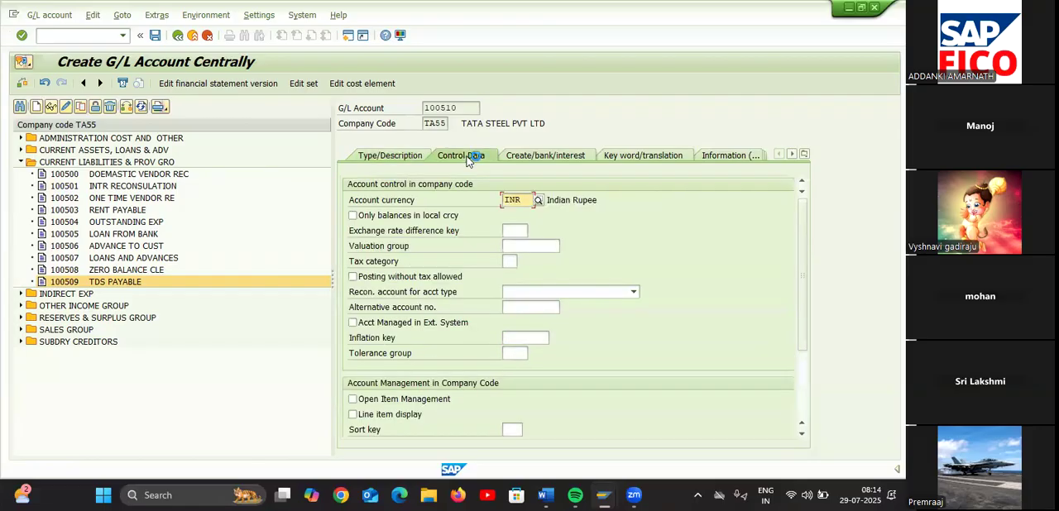
{"action": "left_click", "coordinate": [352, 215]}
{"action": "left_click", "coordinate": [353, 415]}
{"action": "left_click", "coordinate": [507, 427]}
{"action": "type", "text": "001"}
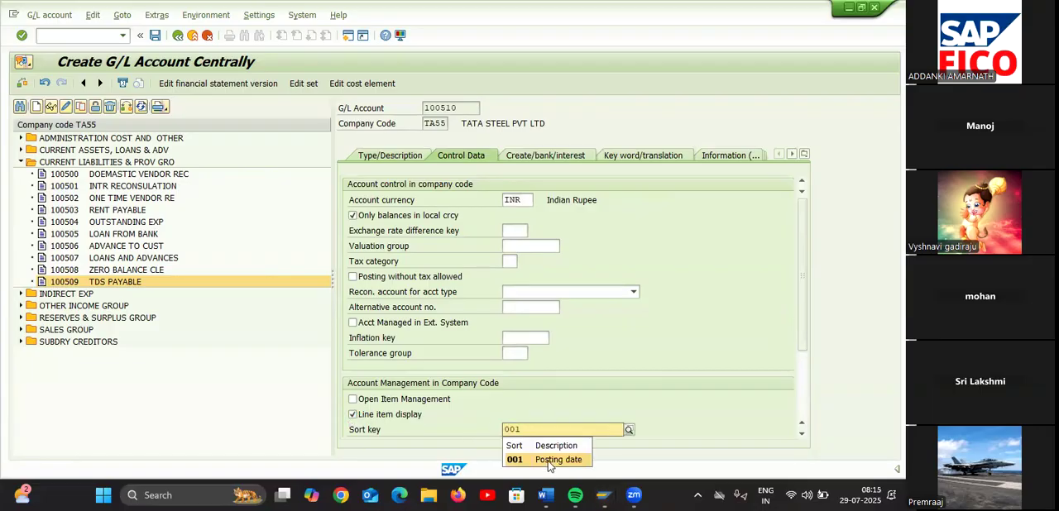
{"action": "left_click", "coordinate": [549, 460]}
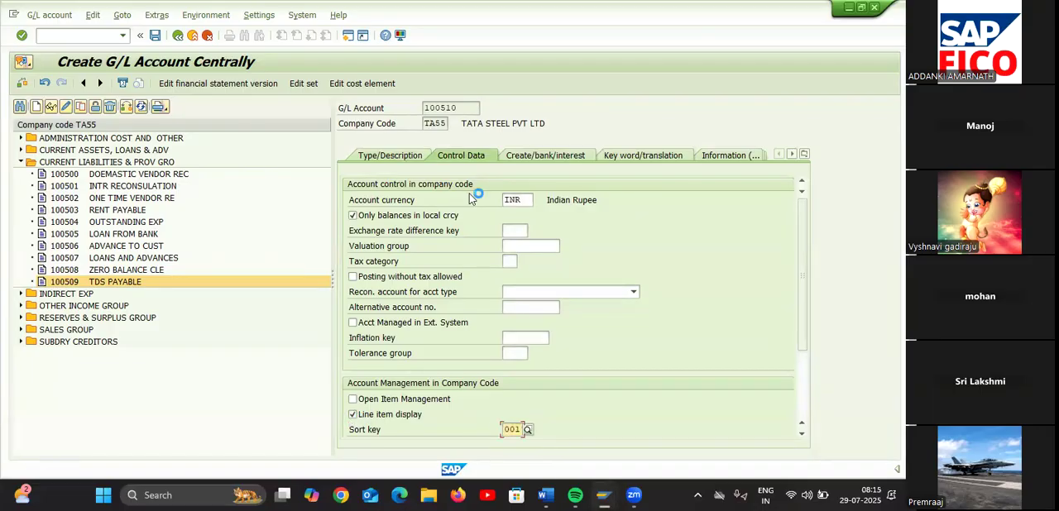
Assign field status group G001 to account 100510, enable supplementing automatic postings, and save the account
{"action": "left_click", "coordinate": [538, 156]}
{"action": "type", "text": "G001"}
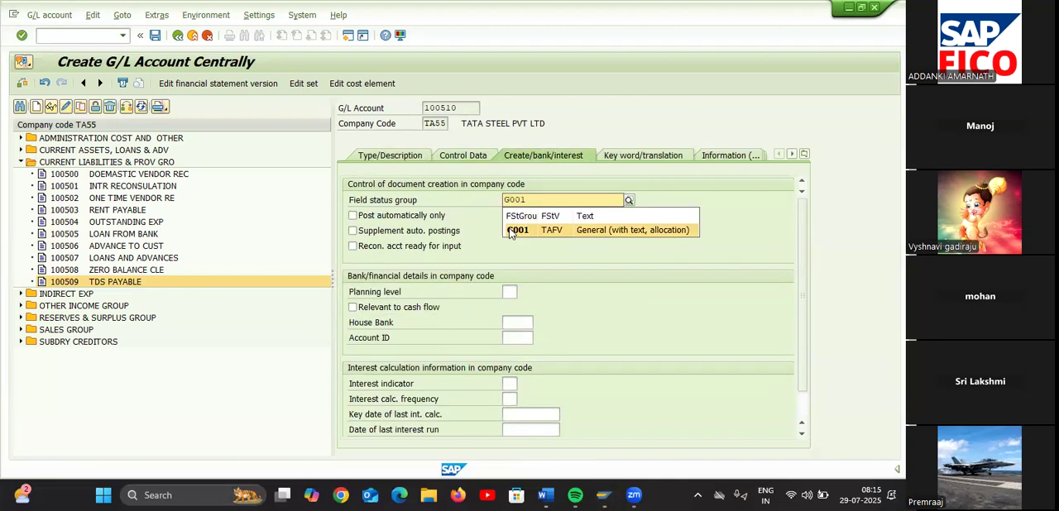
{"action": "key", "text": "Return"}
{"action": "left_click", "coordinate": [353, 231]}
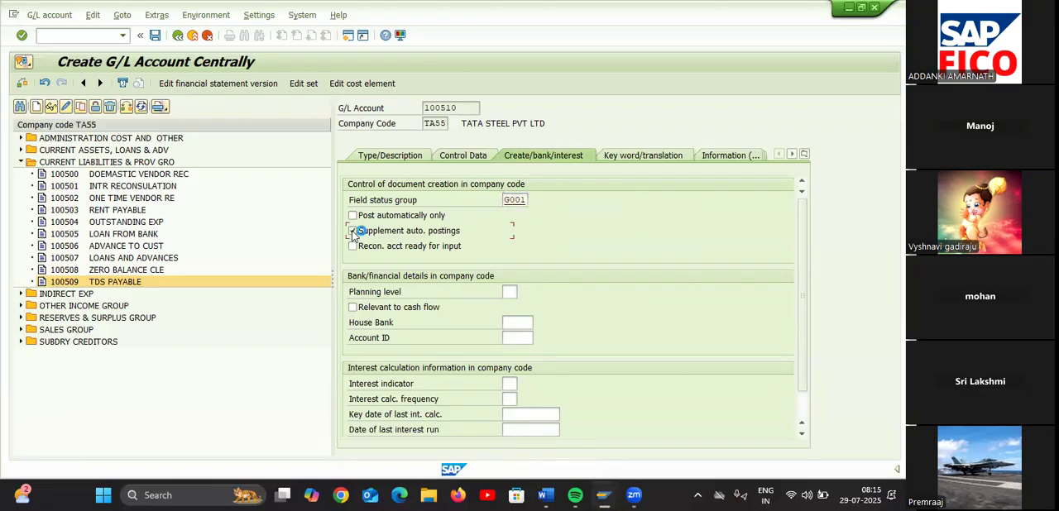
{"action": "left_click", "coordinate": [155, 34]}
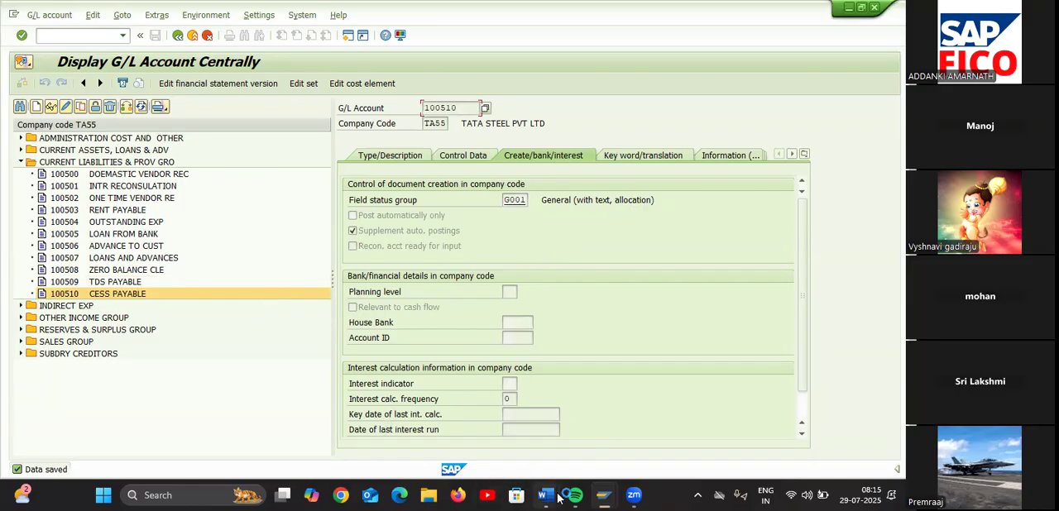
Check the withholding tax checklist in Word, return to SAP, and open transaction OBWW
{"action": "mouse_move", "coordinate": [559, 496]}
{"action": "left_click", "coordinate": [598, 452]}
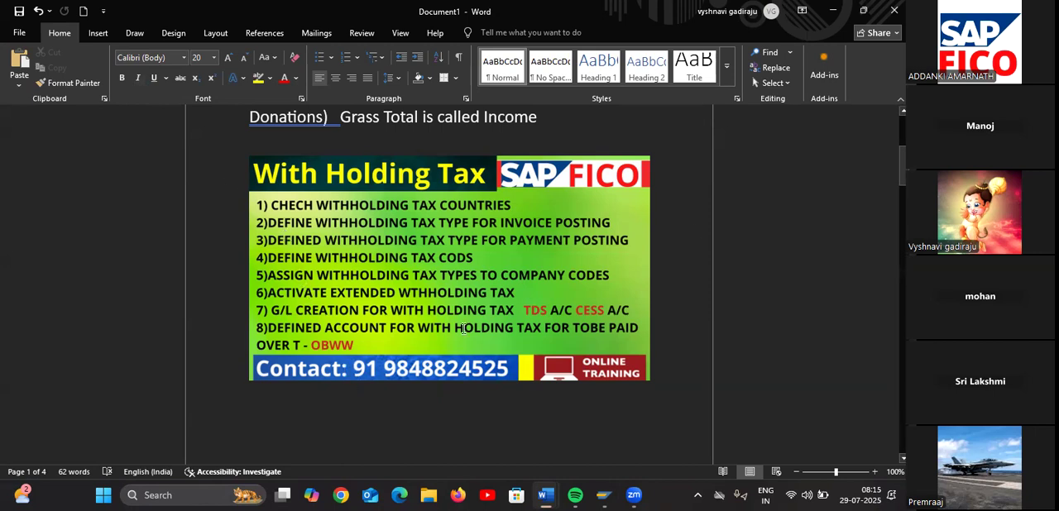
{"action": "left_click", "coordinate": [827, 16]}
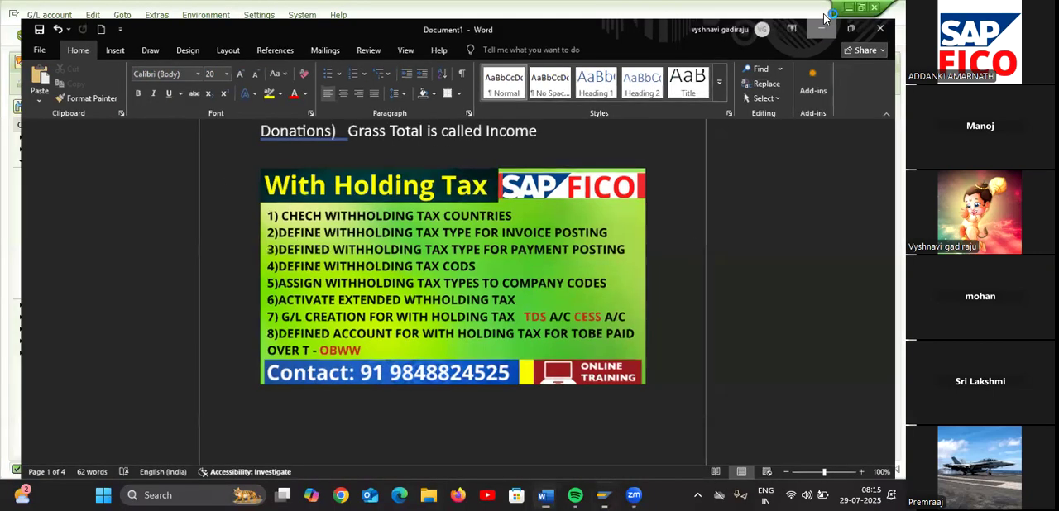
{"action": "type", "text": "/"}
{"action": "type", "text": "N"}
{"action": "type", "text": "OB"}
{"action": "type", "text": "53"}
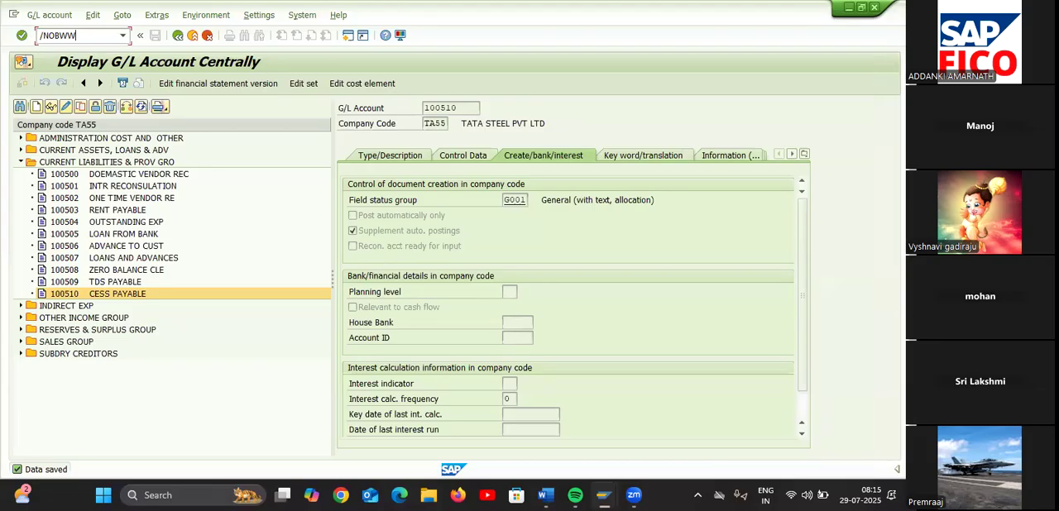
{"action": "key", "text": "Return"}
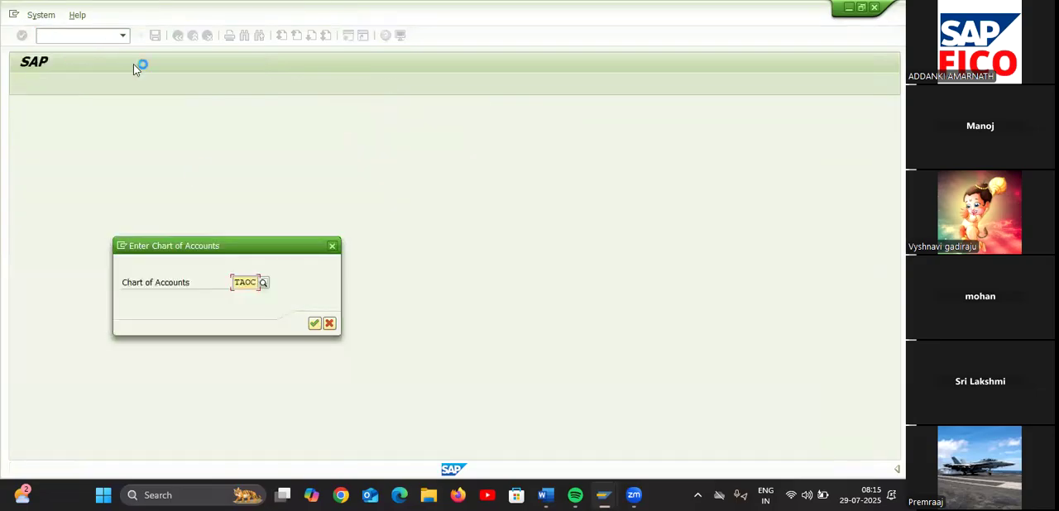
For chart of accounts TAOC, base extended withholding tax account determination on withholding tax code and type, and save the rules
{"action": "left_click", "coordinate": [315, 322]}
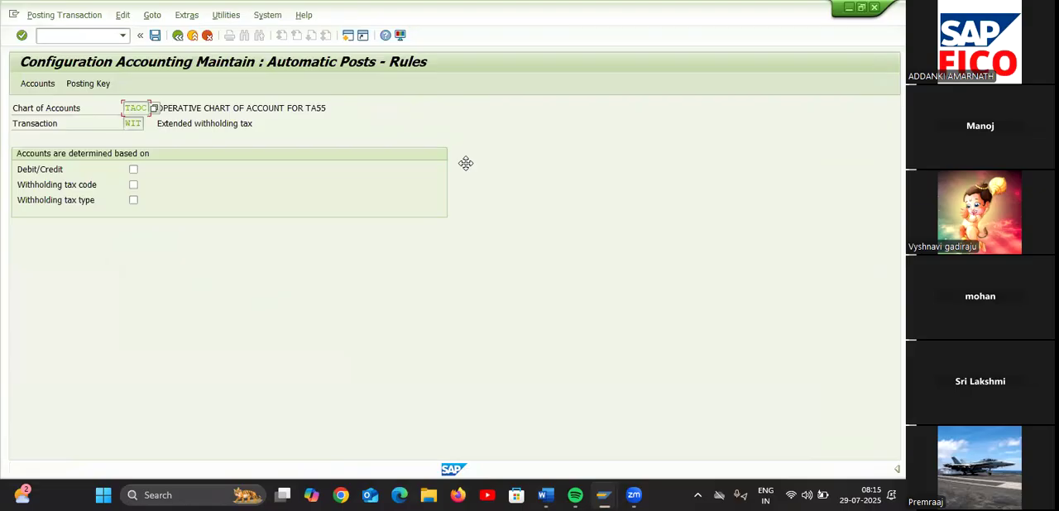
{"action": "left_click", "coordinate": [134, 186]}
{"action": "left_click", "coordinate": [155, 35]}
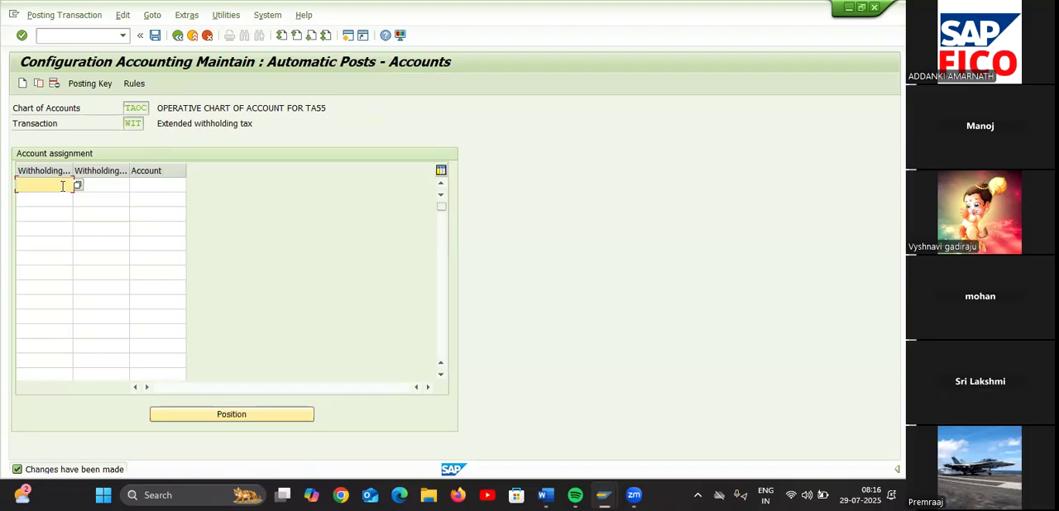
Add an account assignment with T1 as both withholding tax type and code, using TDS PAYABLE account 100509
{"action": "type", "text": "T1"}
{"action": "left_click", "coordinate": [46, 199]}
{"action": "left_click", "coordinate": [106, 183]}
{"action": "type", "text": "T1"}
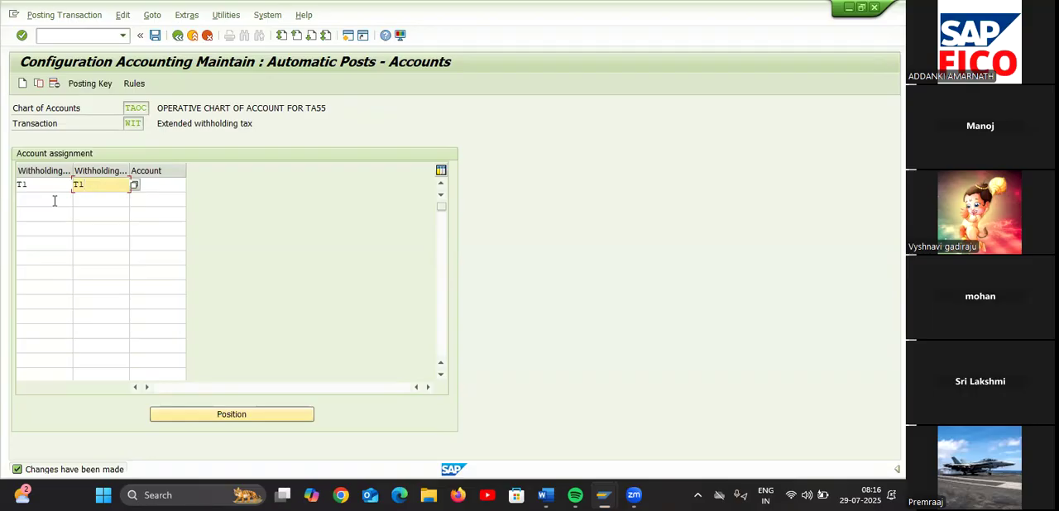
{"action": "left_click", "coordinate": [158, 188]}
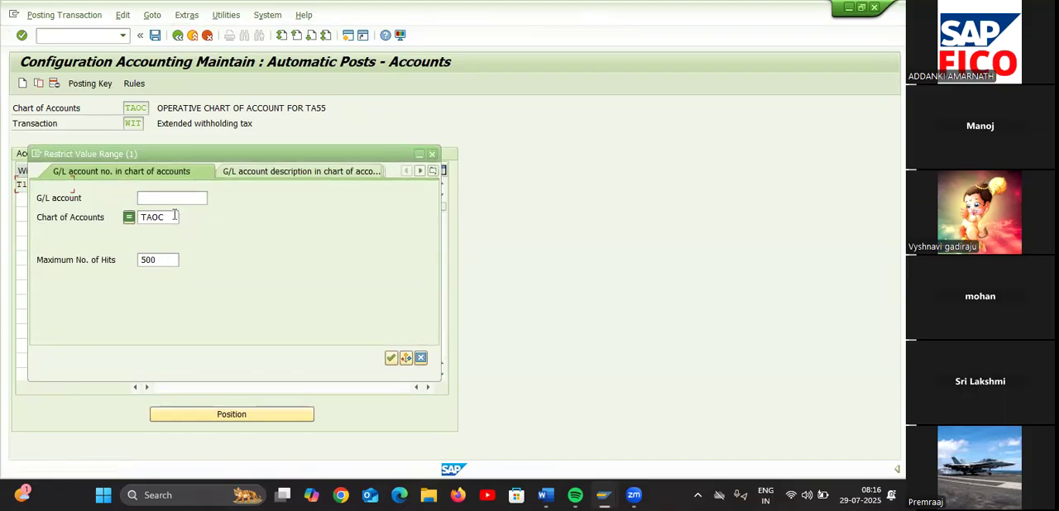
{"action": "key", "text": "Return"}
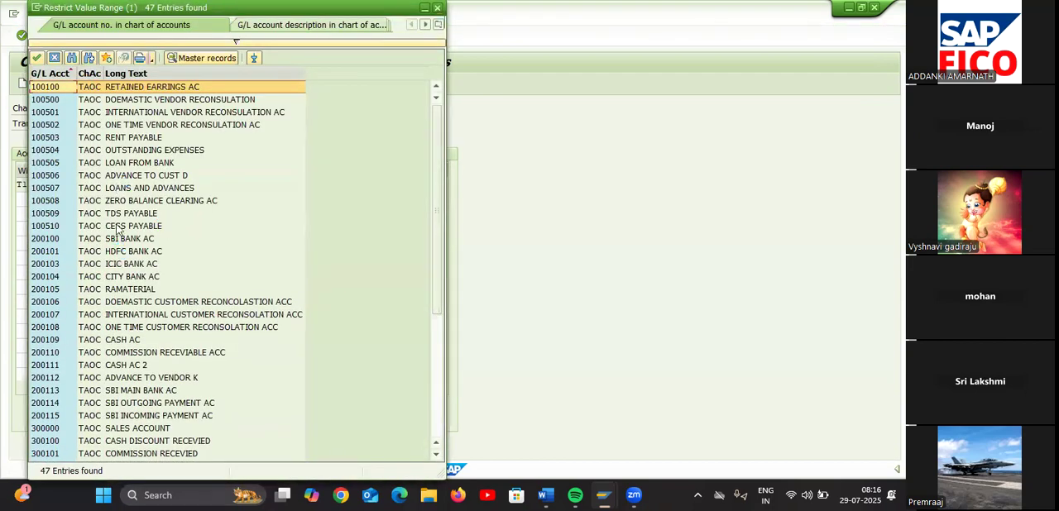
{"action": "double_click", "coordinate": [124, 214]}
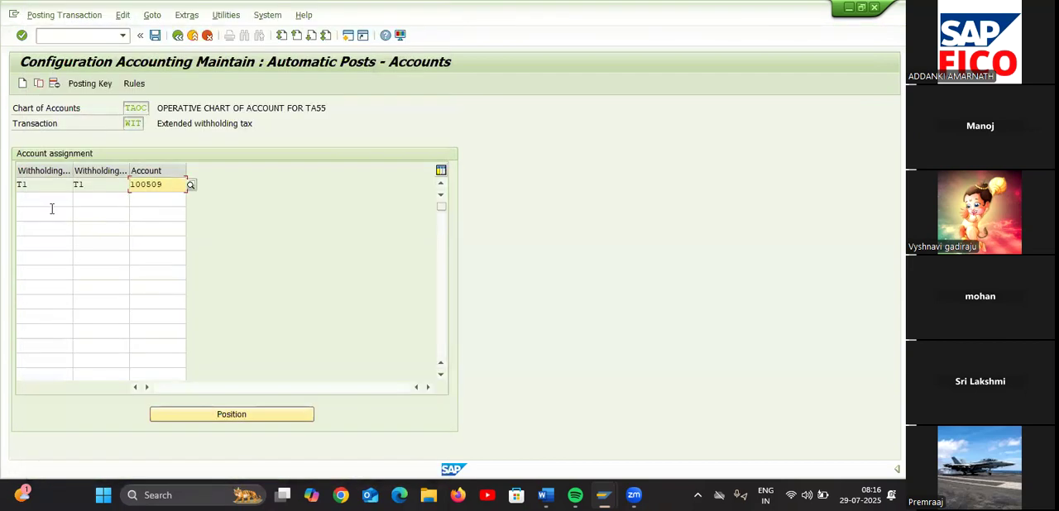
Add an account assignment with T2 as both withholding tax type and code, using CESS PAYABLE account 100510
{"action": "left_click", "coordinate": [43, 201]}
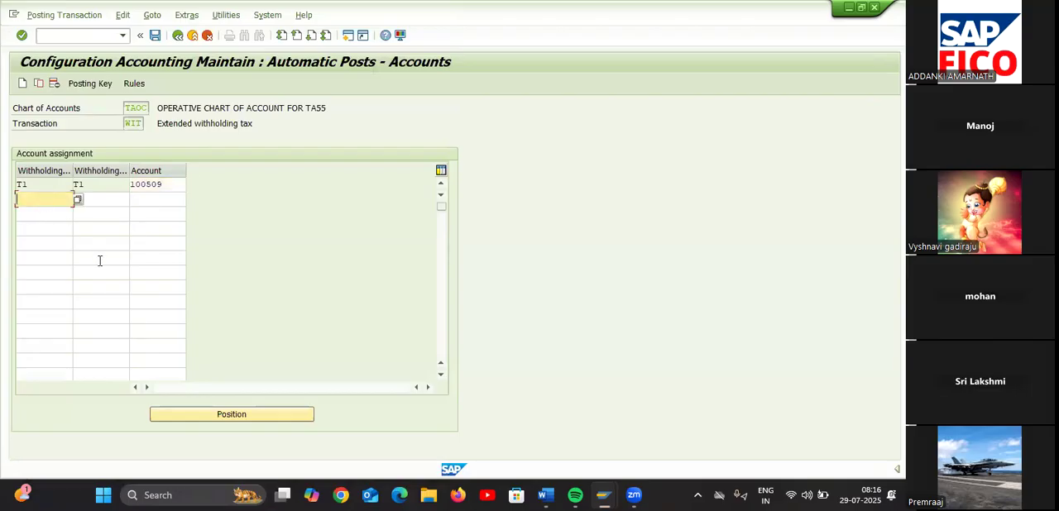
{"action": "type", "text": "T2"}
{"action": "left_click", "coordinate": [114, 209]}
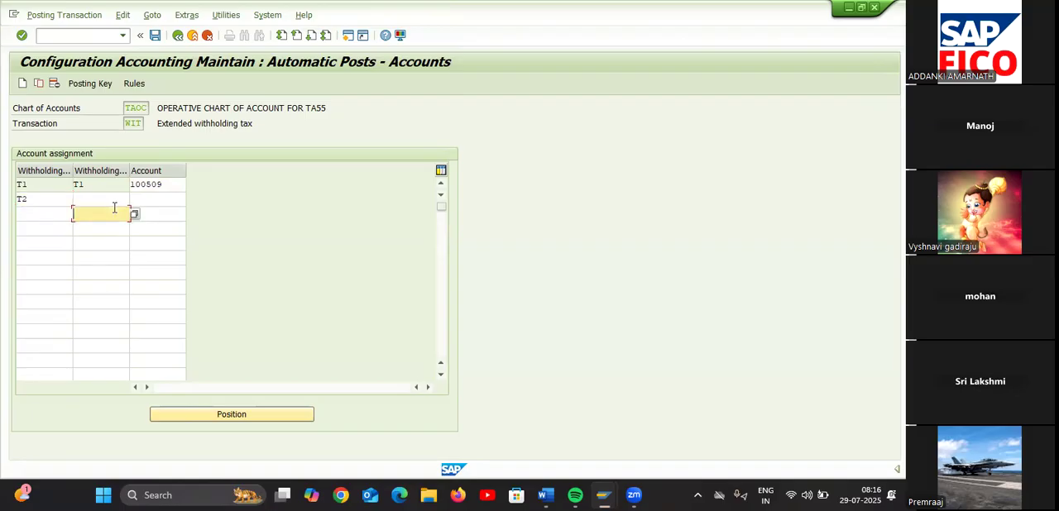
{"action": "left_click", "coordinate": [116, 198]}
{"action": "type", "text": "T2"}
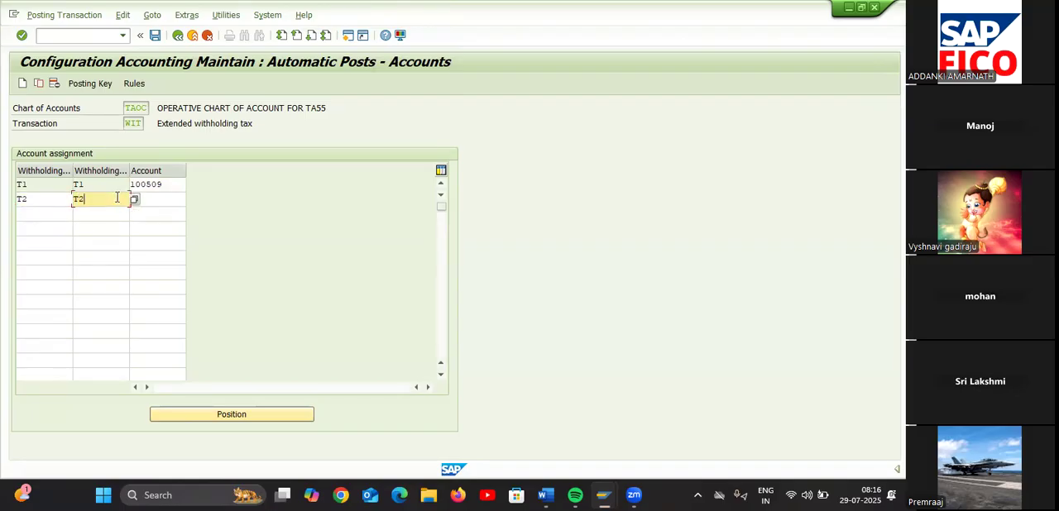
{"action": "left_click", "coordinate": [164, 199]}
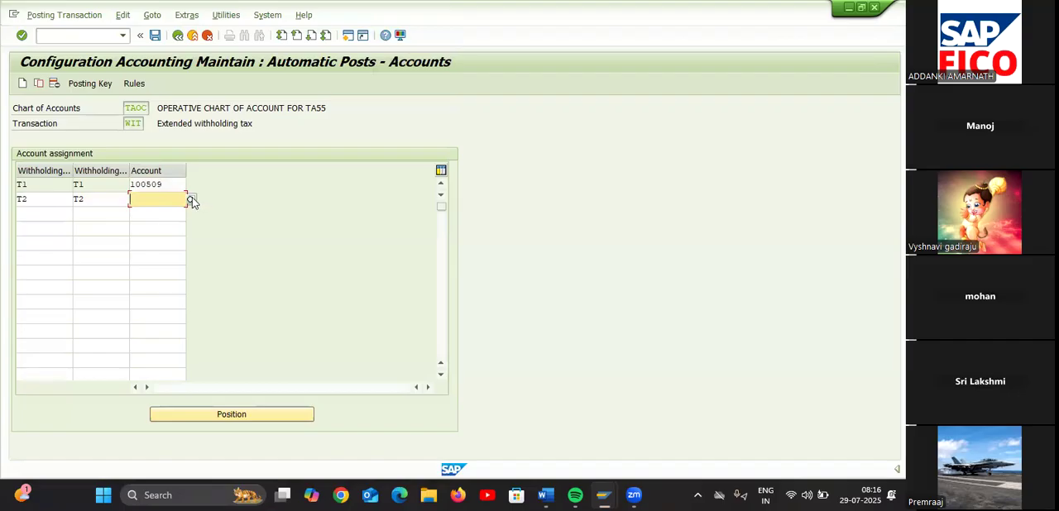
{"action": "left_click", "coordinate": [192, 199]}
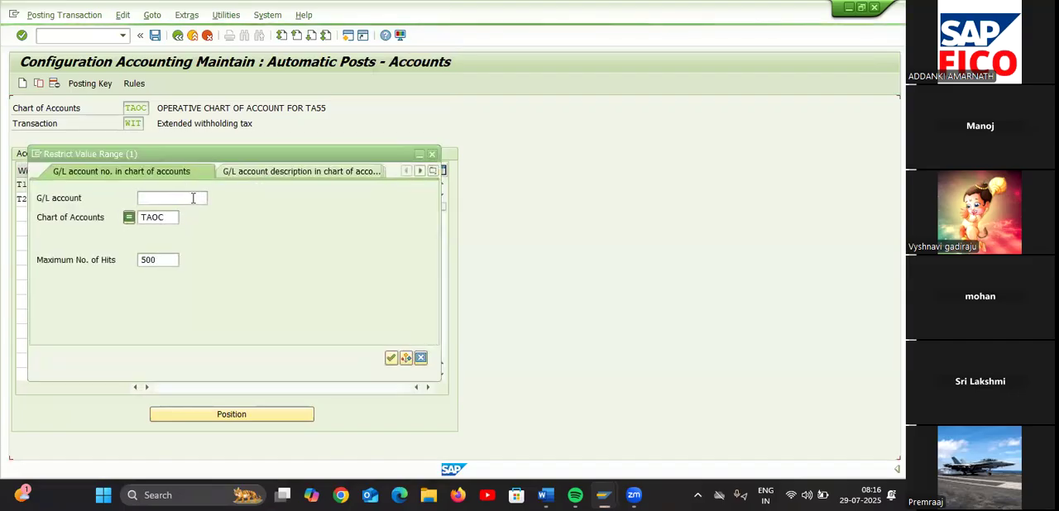
{"action": "key", "text": "Return"}
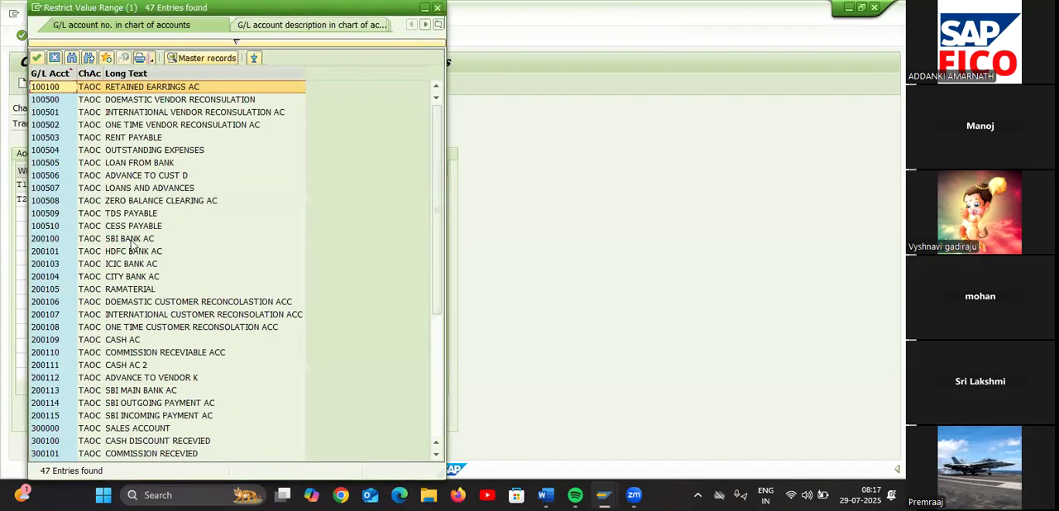
{"action": "double_click", "coordinate": [142, 227]}
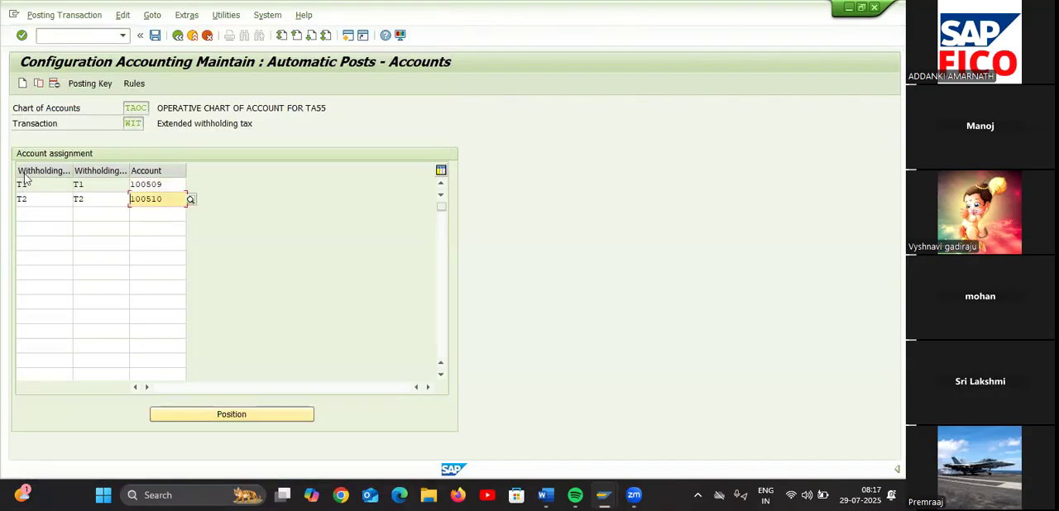
Add an account assignment with 1T as both withholding tax type and code, using TDS PAYABLE account 100509
{"action": "left_click", "coordinate": [35, 213]}
{"action": "type", "text": "1T"}
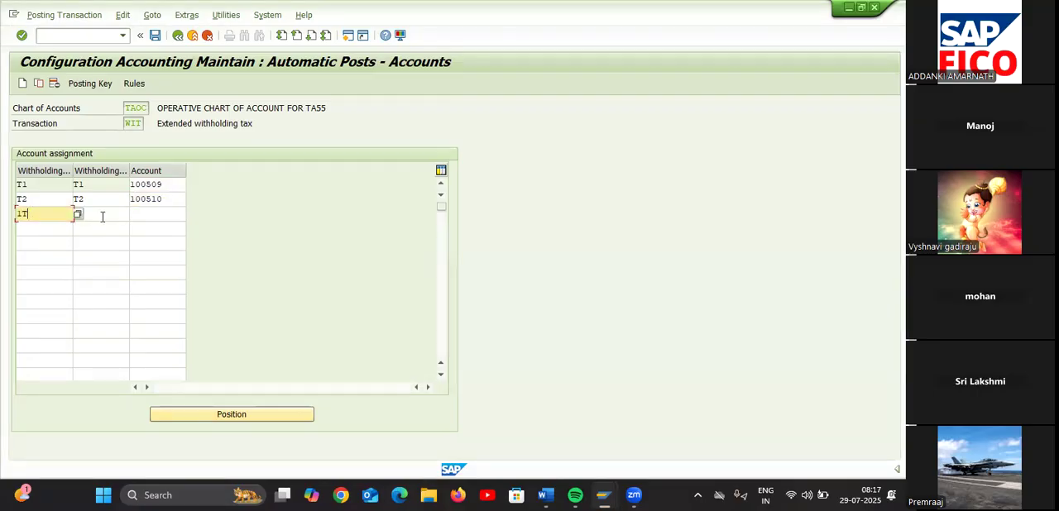
{"action": "left_click", "coordinate": [103, 216]}
{"action": "type", "text": "1T"}
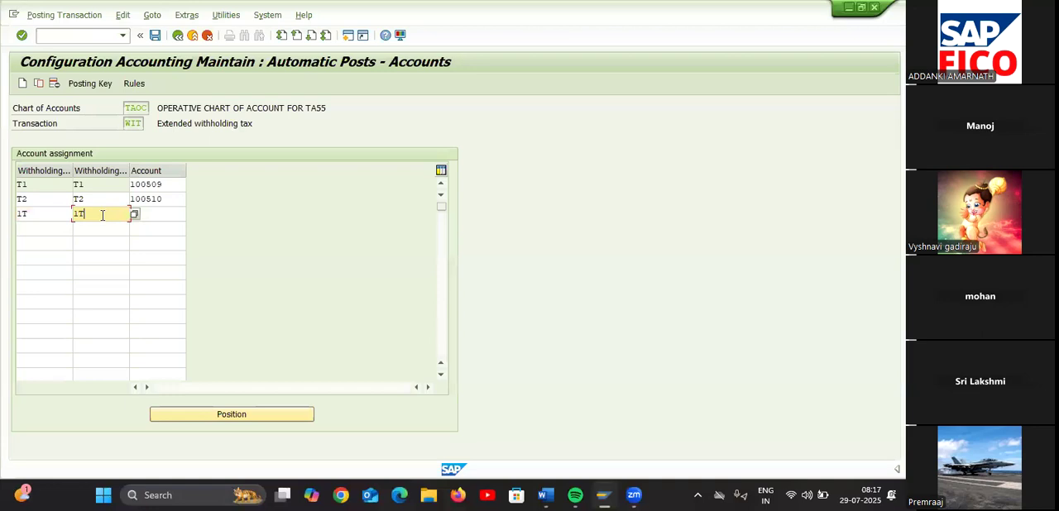
{"action": "left_click", "coordinate": [156, 215]}
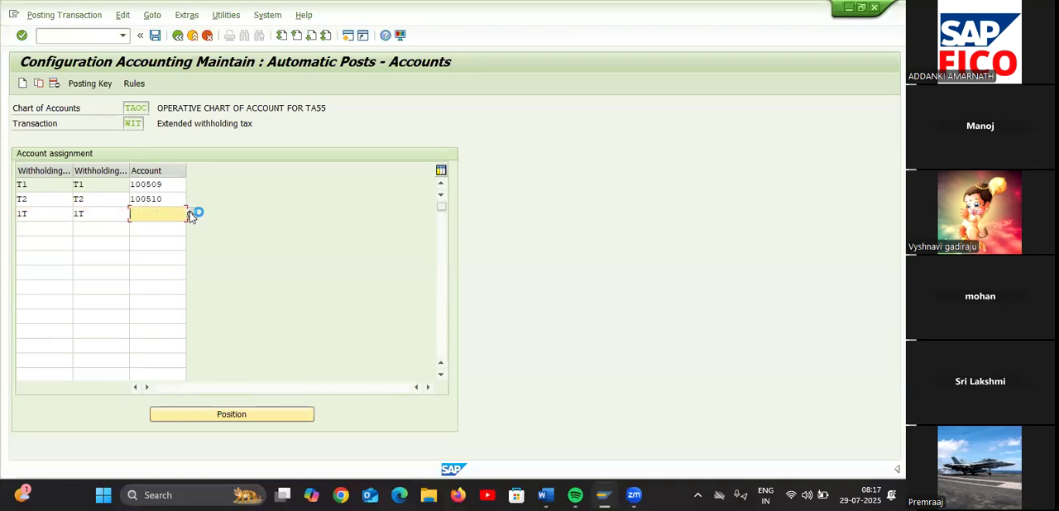
{"action": "left_click", "coordinate": [190, 213]}
{"action": "left_click", "coordinate": [176, 214]}
{"action": "key", "text": "Return"}
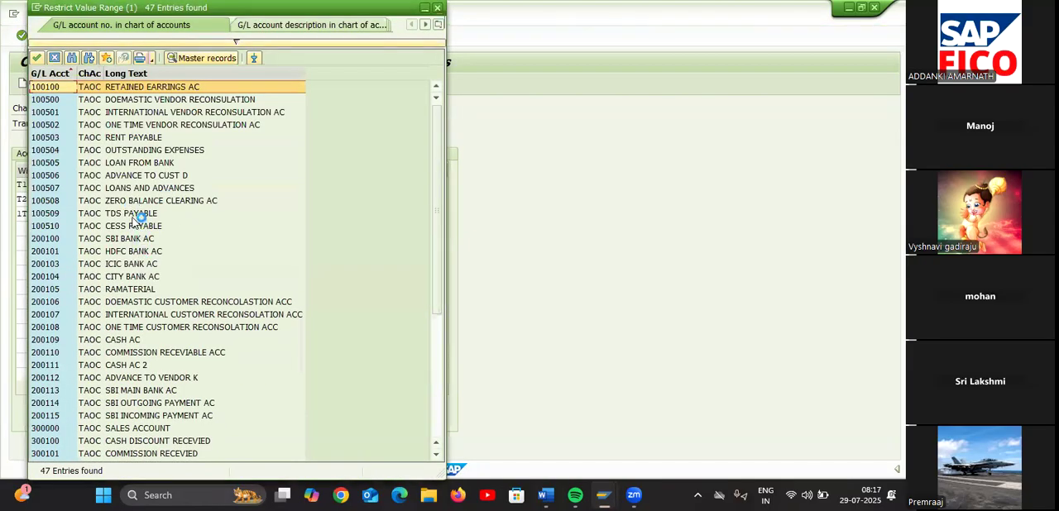
{"action": "left_click", "coordinate": [143, 214]}
{"action": "double_click", "coordinate": [144, 214]}
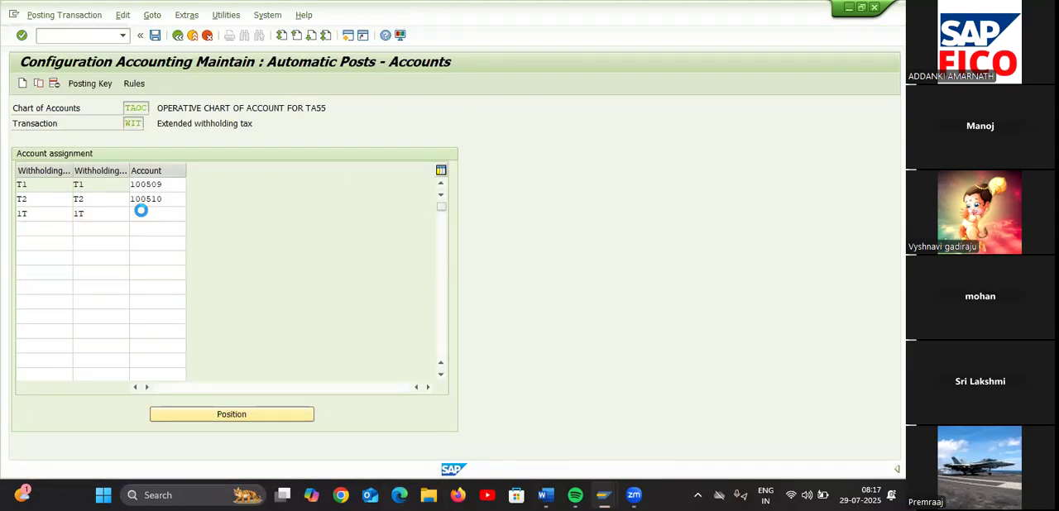
Add an account assignment with 2T as both withholding tax type and code, using CESS PAYABLE account 100510
{"action": "left_click", "coordinate": [22, 232]}
{"action": "type", "text": "2T"}
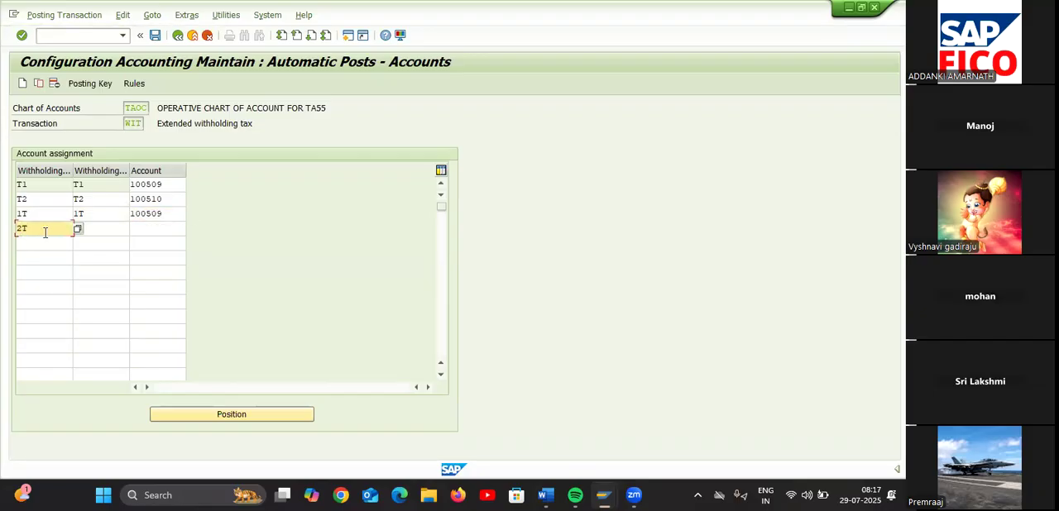
{"action": "left_click", "coordinate": [101, 233]}
{"action": "type", "text": "2T"}
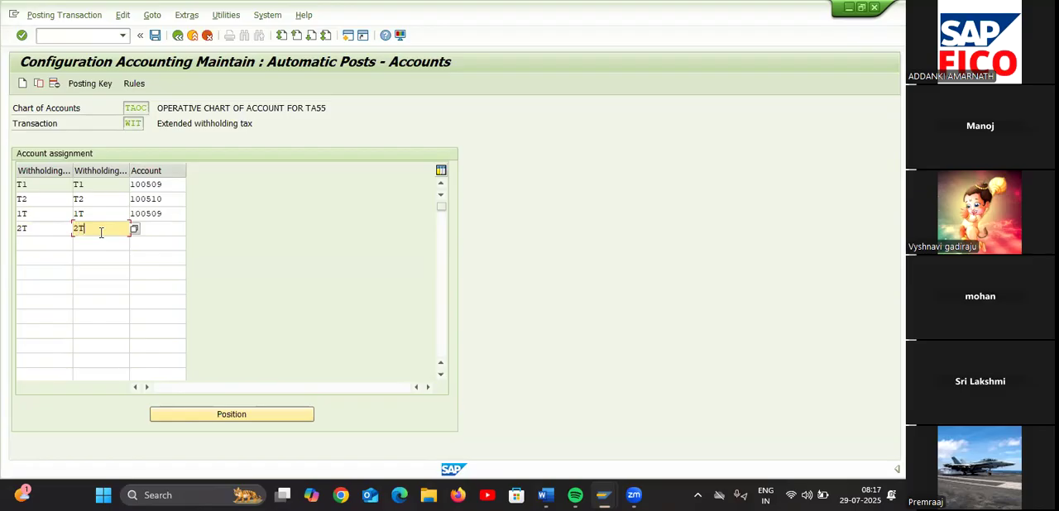
{"action": "left_click", "coordinate": [151, 229]}
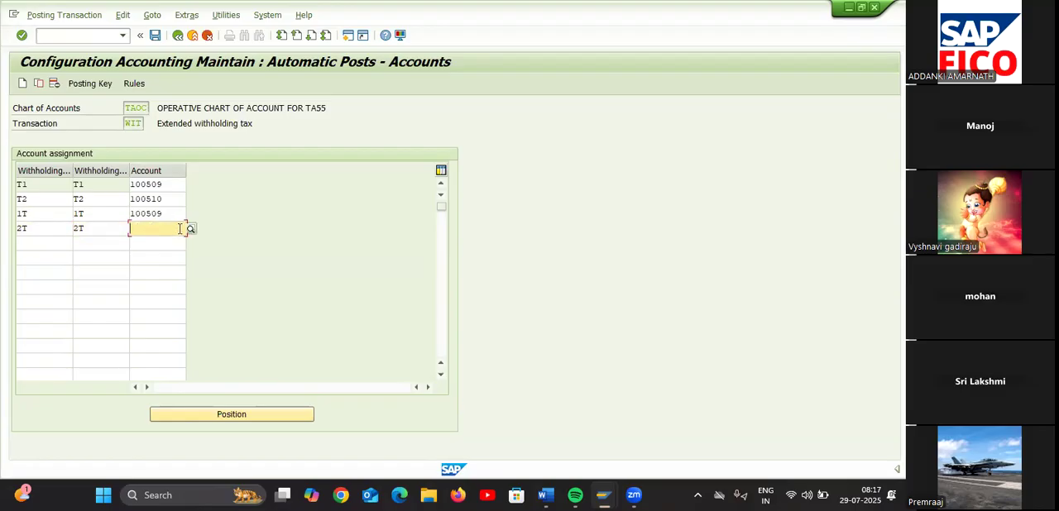
{"action": "left_click", "coordinate": [191, 228]}
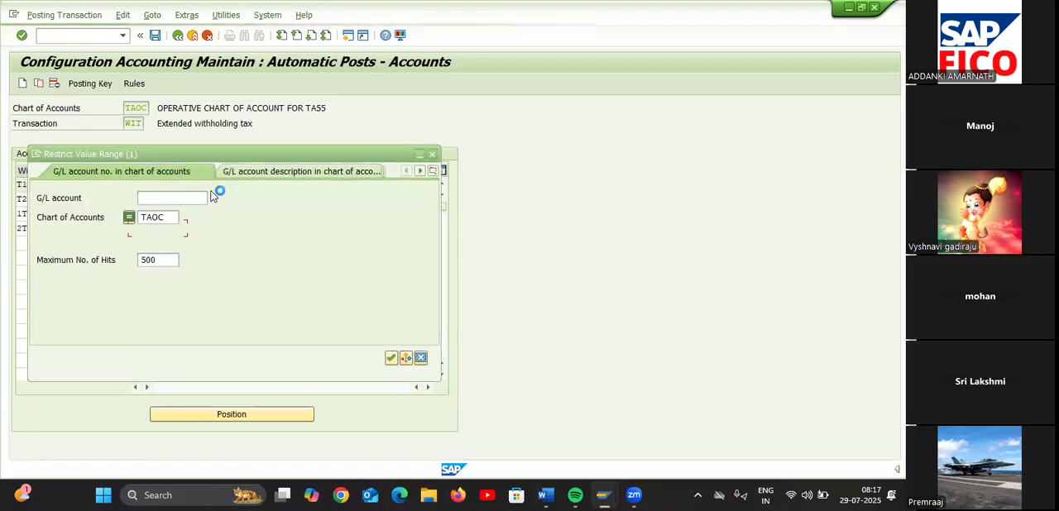
{"action": "key", "text": "Return"}
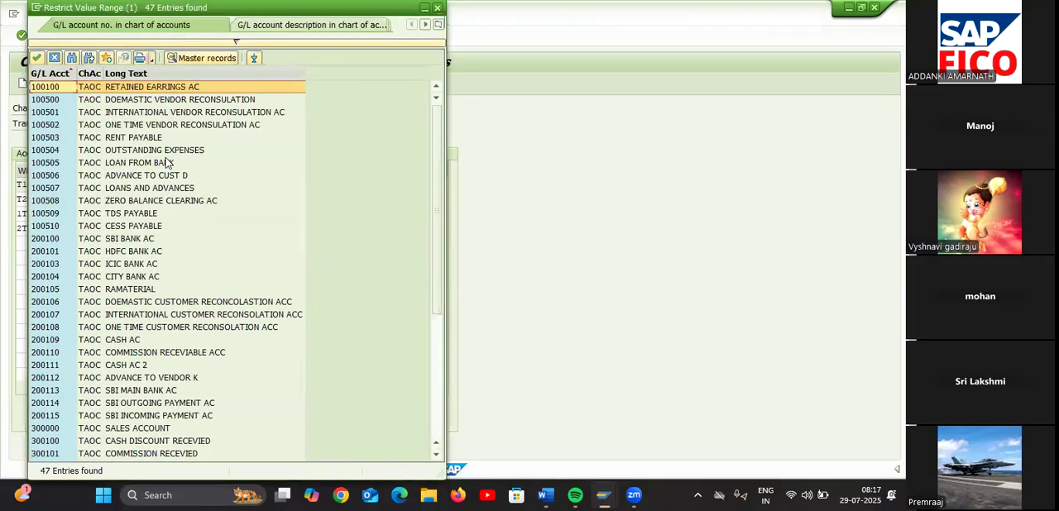
{"action": "double_click", "coordinate": [146, 225]}
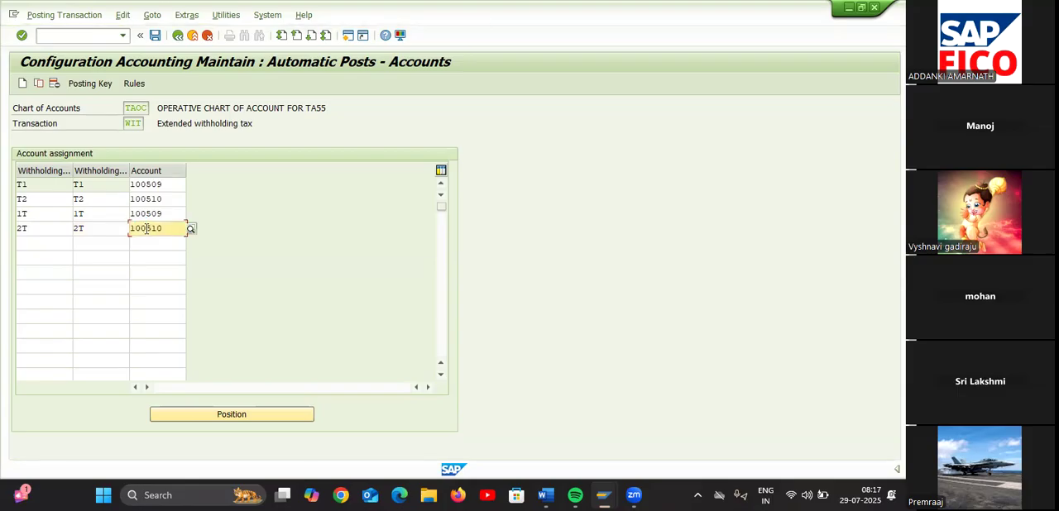
Validate and save the four account assignments for extended withholding tax
{"action": "key", "text": "Return"}
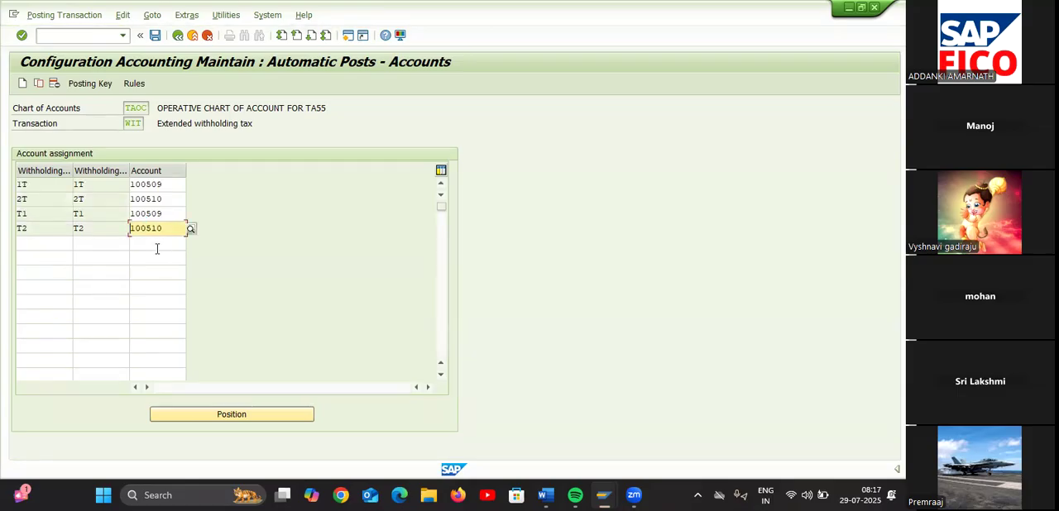
{"action": "left_click", "coordinate": [155, 35]}
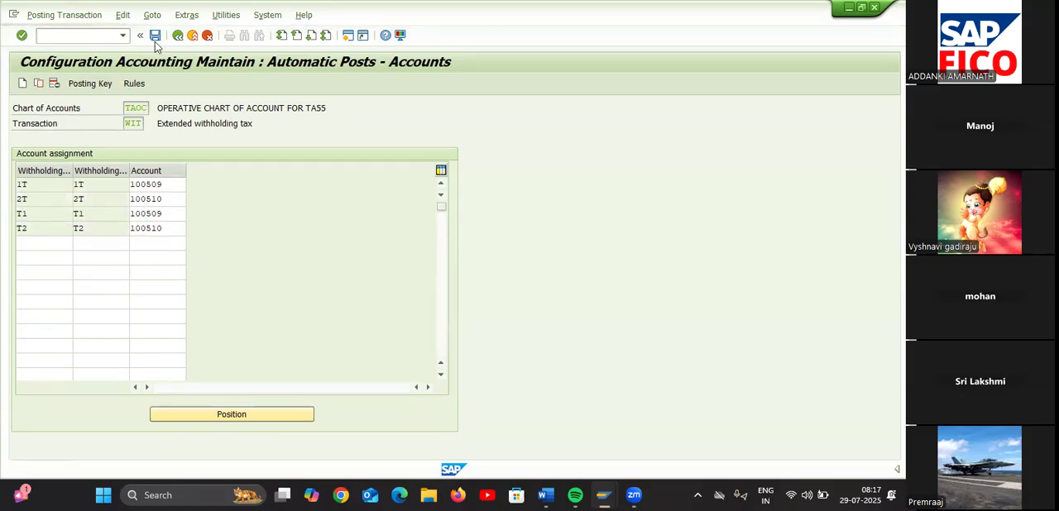
{"action": "left_click", "coordinate": [245, 233]}
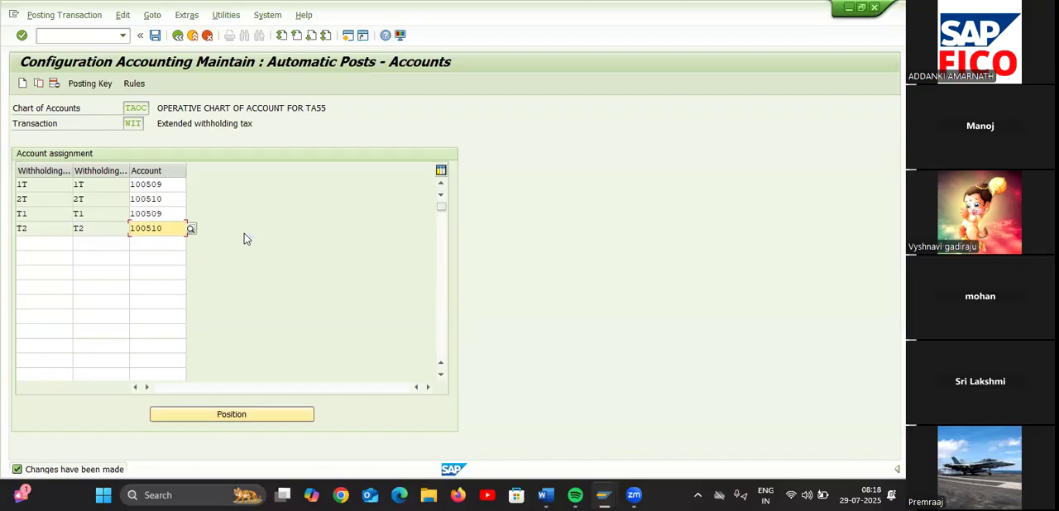
Open the Change Vendor transaction FK02
{"action": "left_click", "coordinate": [76, 36]}
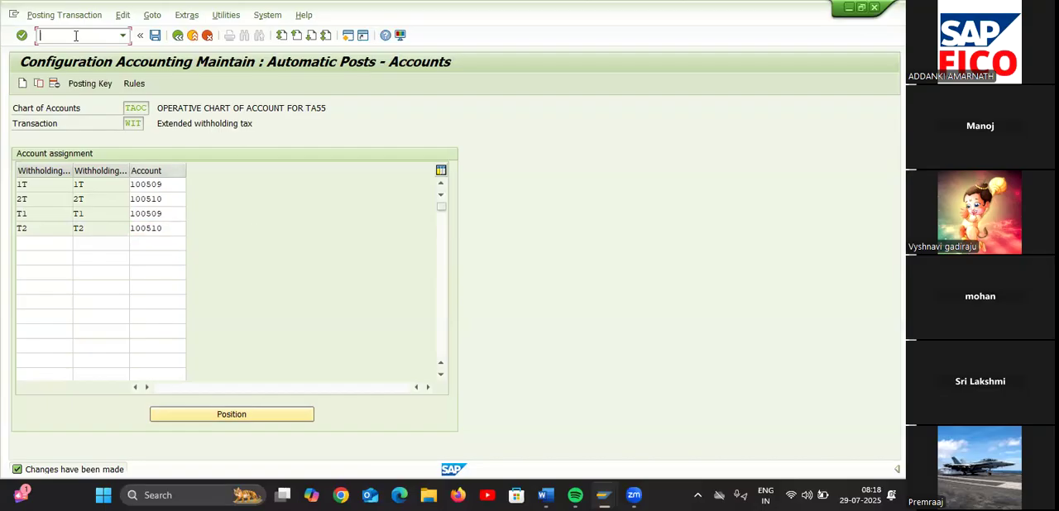
{"action": "type", "text": "/NFK02"}
{"action": "key", "text": "Return"}
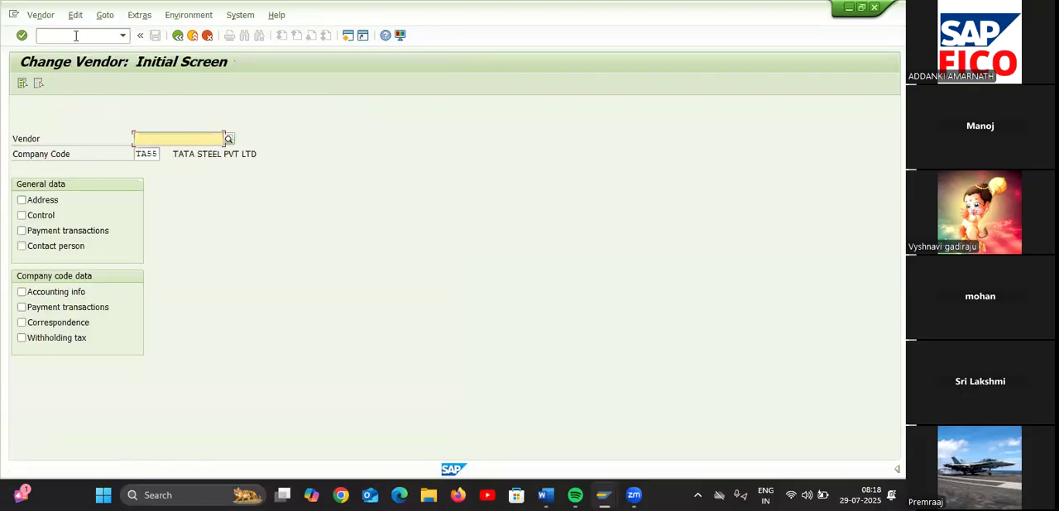
Choose vendor SRINIVASA ENTERPRISES in company code TA55 and open its withholding tax data for editing
{"action": "left_click", "coordinate": [230, 139]}
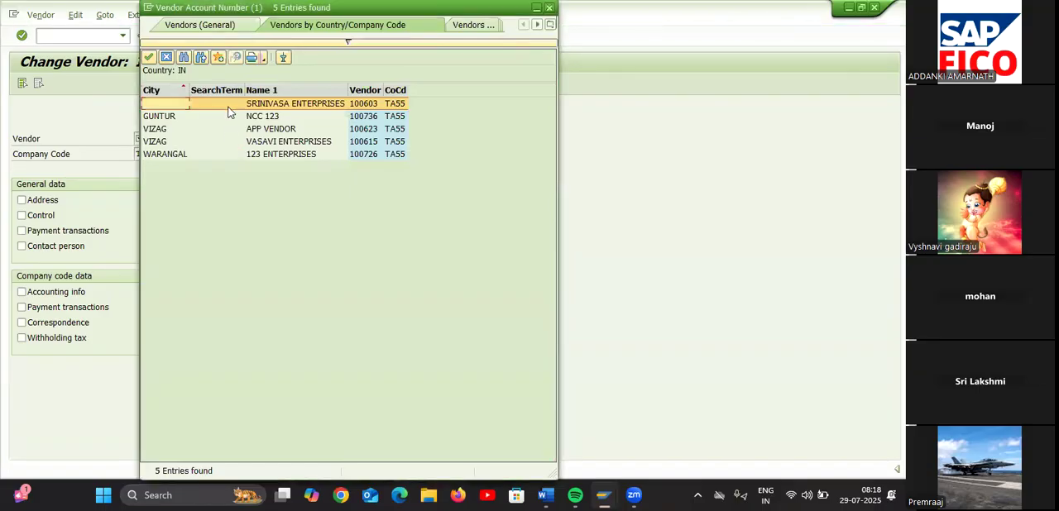
{"action": "double_click", "coordinate": [230, 107]}
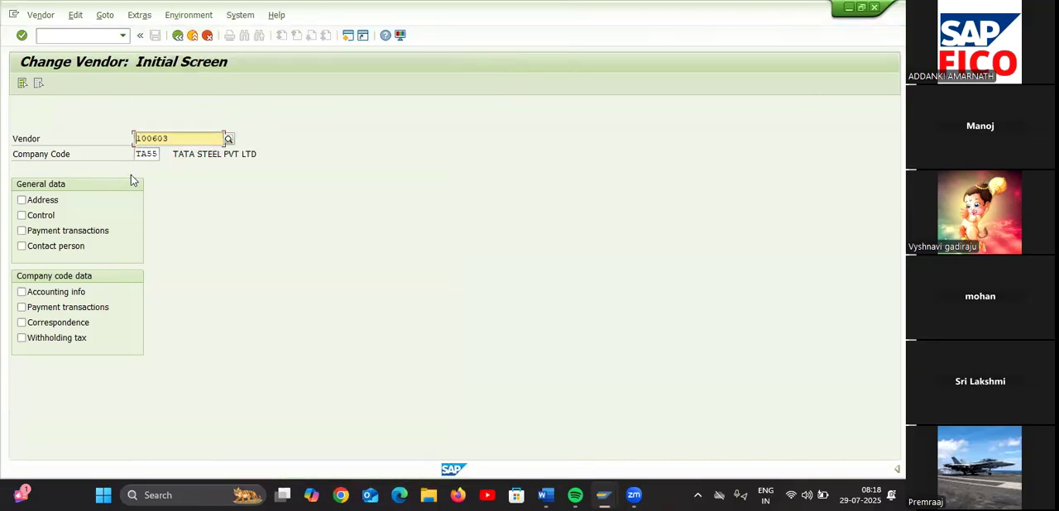
{"action": "left_click", "coordinate": [22, 337]}
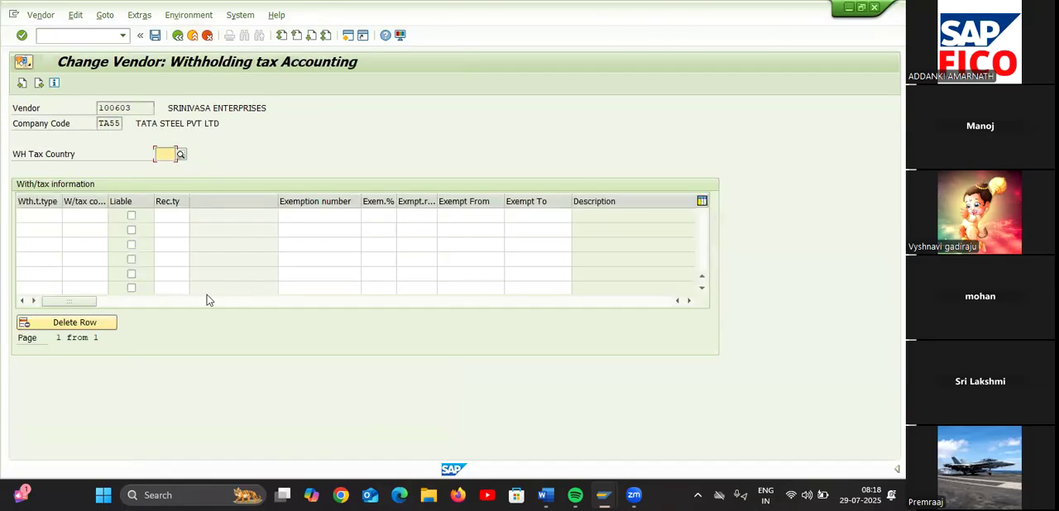
Set the vendor's withholding tax country to TA5, WITHHOLDING TAX FOR TA55
{"action": "left_click", "coordinate": [164, 156]}
{"action": "type", "text": "TA5"}
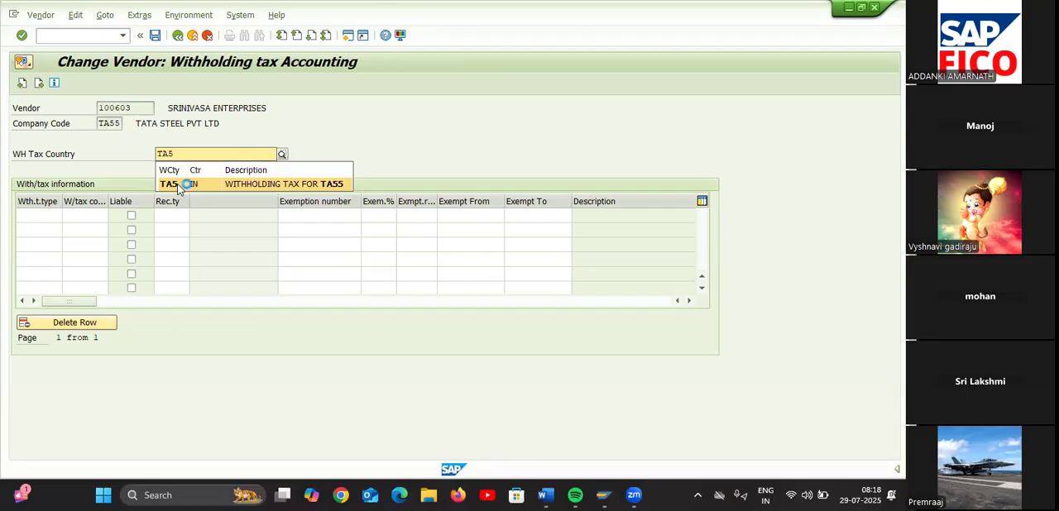
{"action": "left_click", "coordinate": [179, 185]}
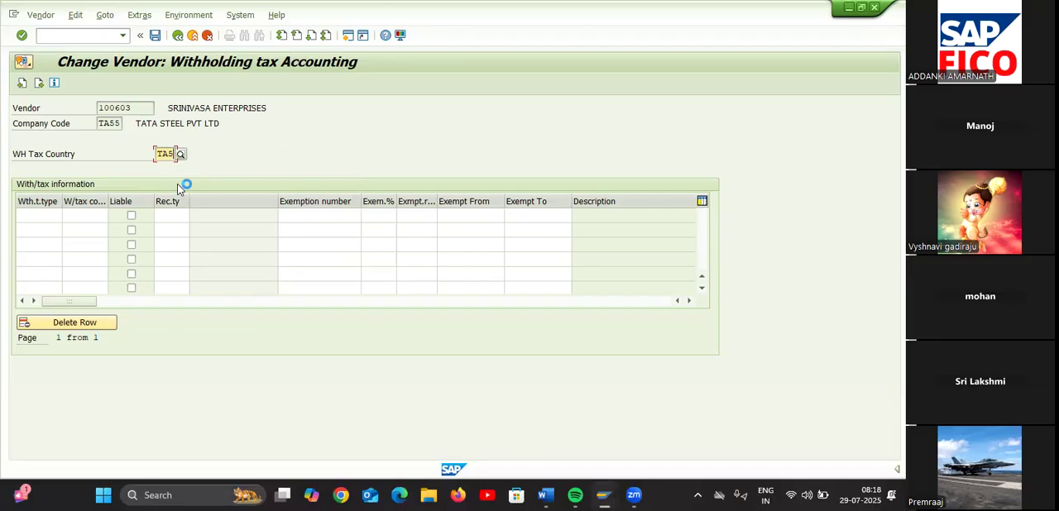
Enter T1 as both withholding tax type and code in the first row of the vendor's tax information
{"action": "left_click", "coordinate": [36, 214]}
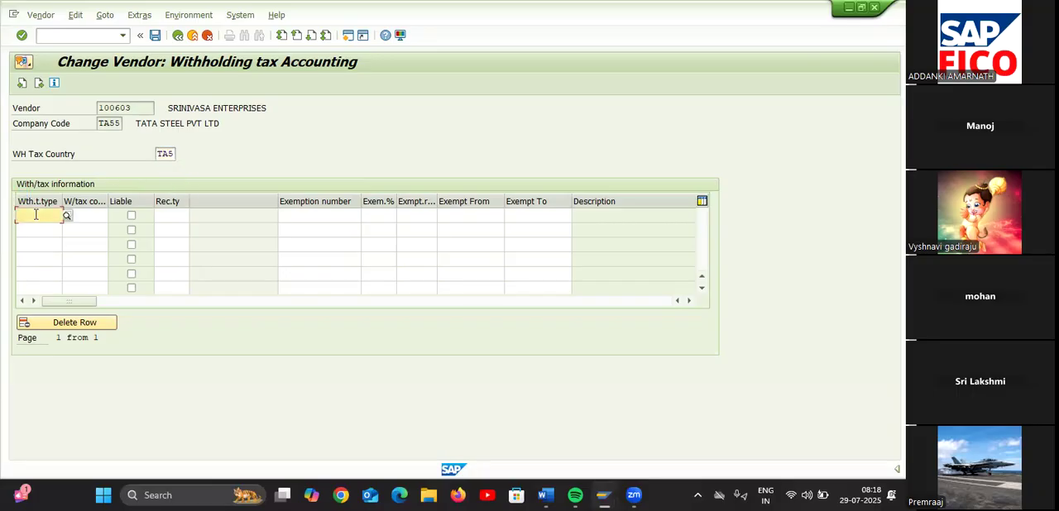
{"action": "type", "text": "T1"}
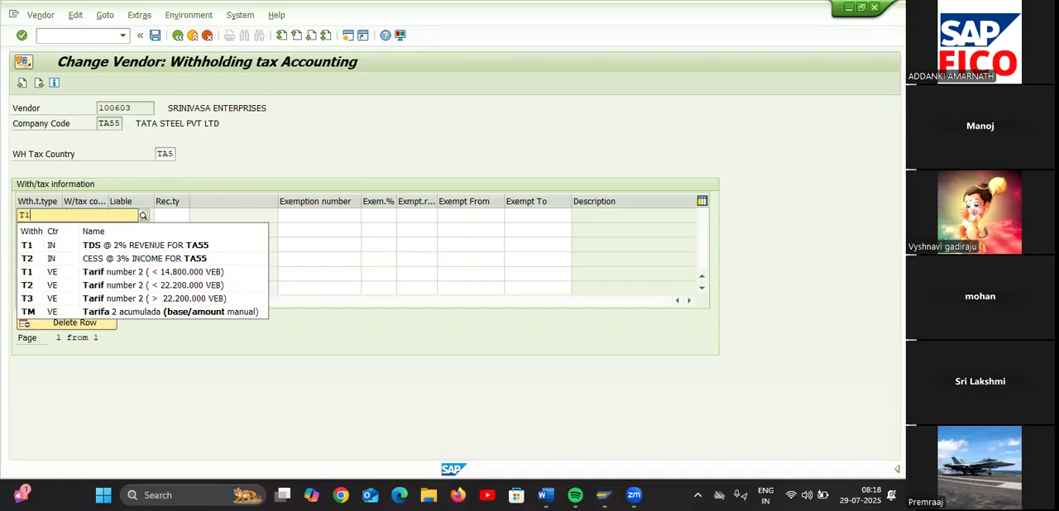
{"action": "left_click", "coordinate": [51, 247]}
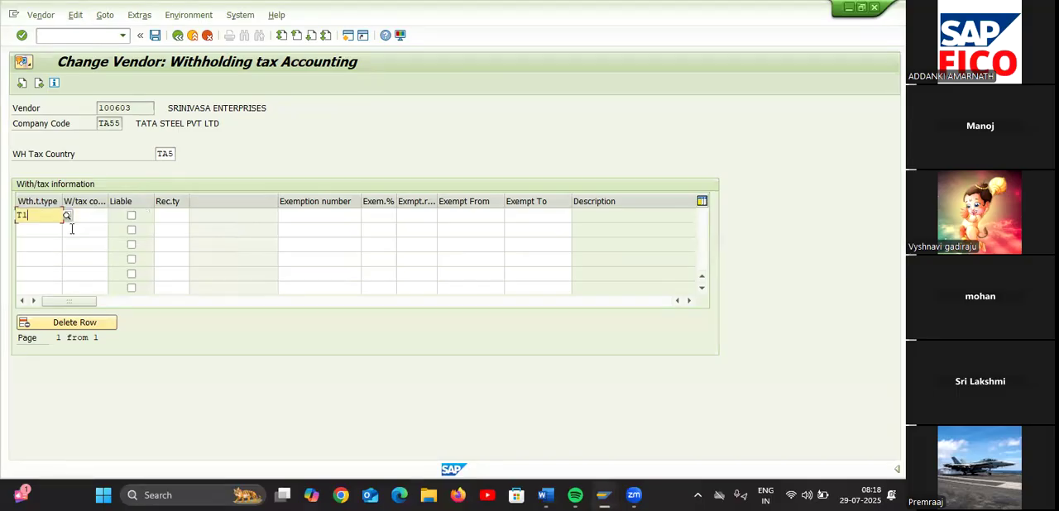
{"action": "left_click", "coordinate": [86, 218]}
{"action": "type", "text": "T1"}
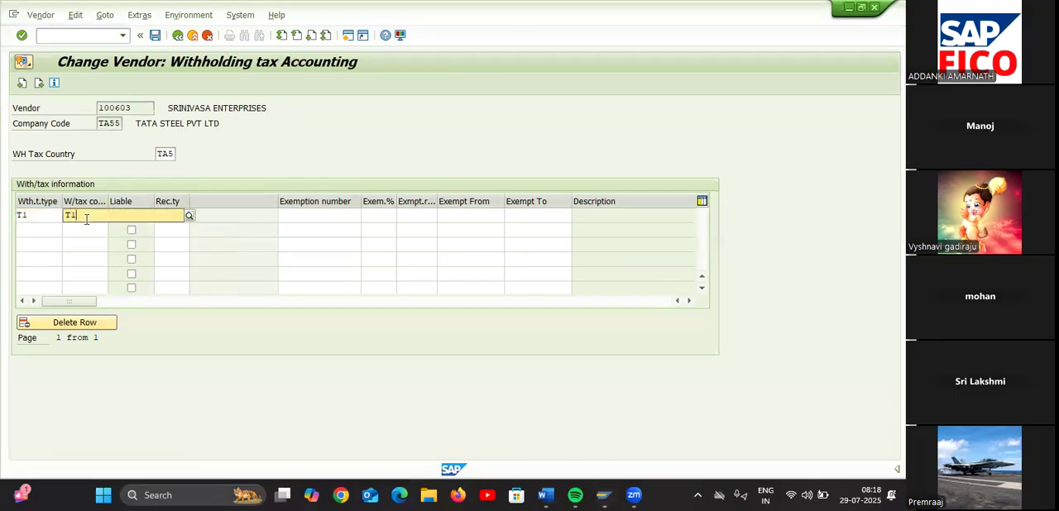
{"action": "left_click", "coordinate": [89, 247]}
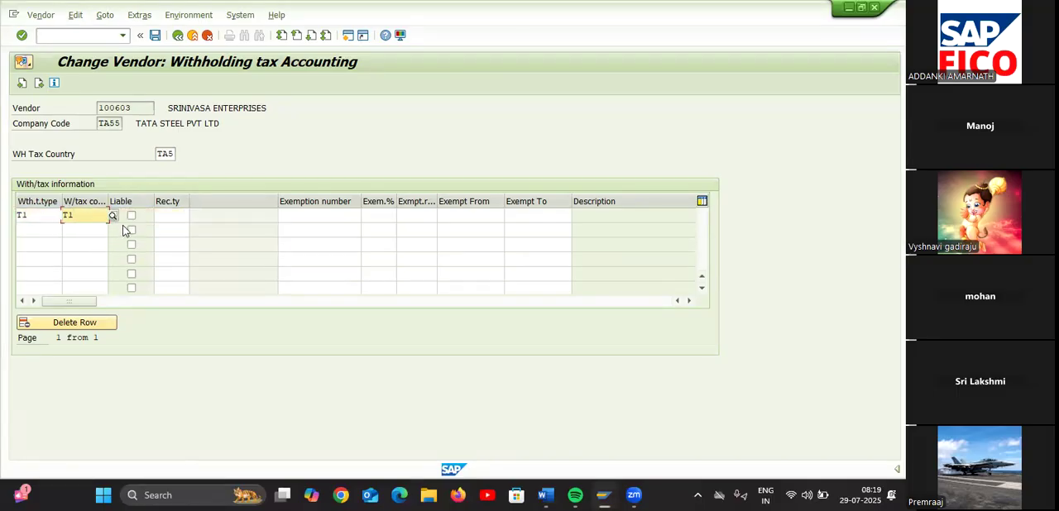
Enter T2 as both withholding tax type and code in the second row of the vendor's tax information
{"action": "left_click", "coordinate": [44, 229]}
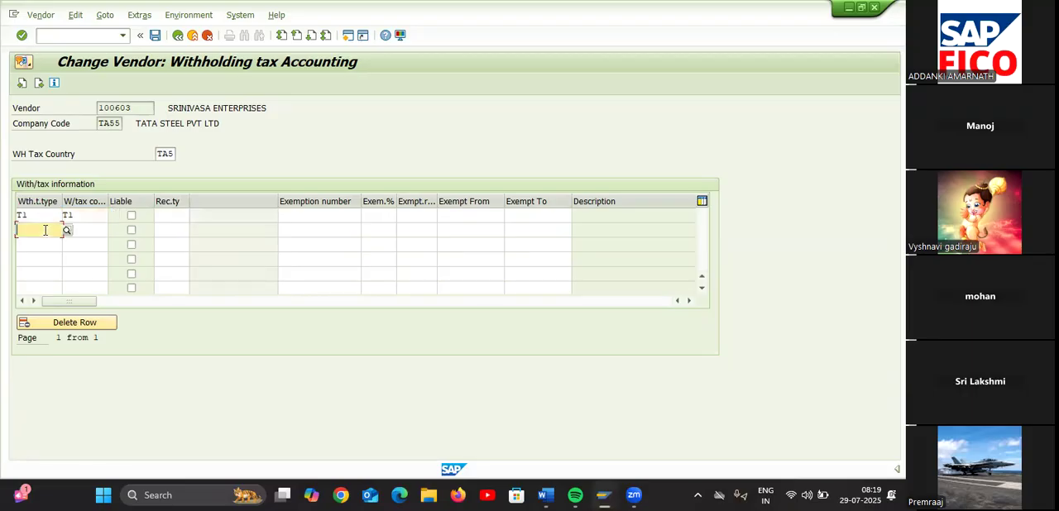
{"action": "type", "text": "T2"}
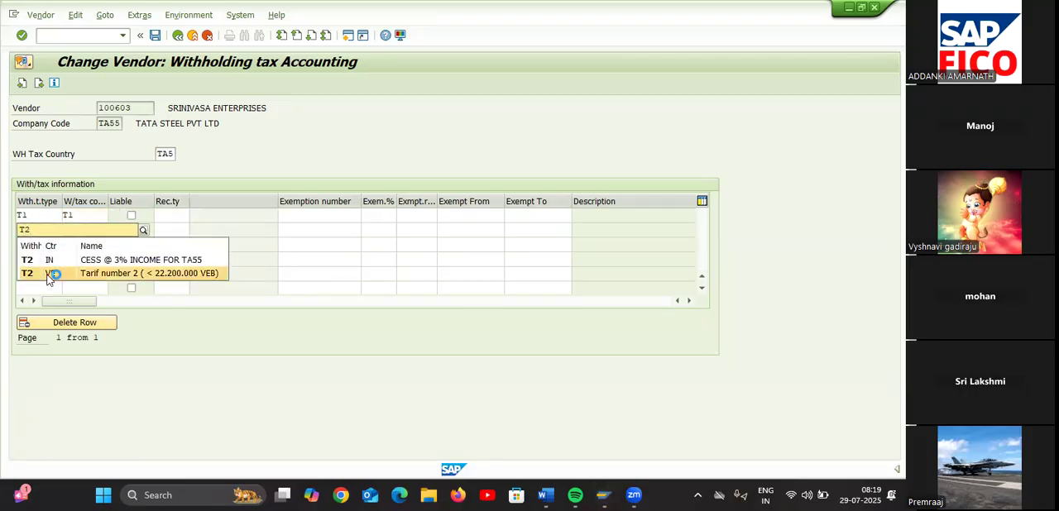
{"action": "left_click", "coordinate": [56, 260]}
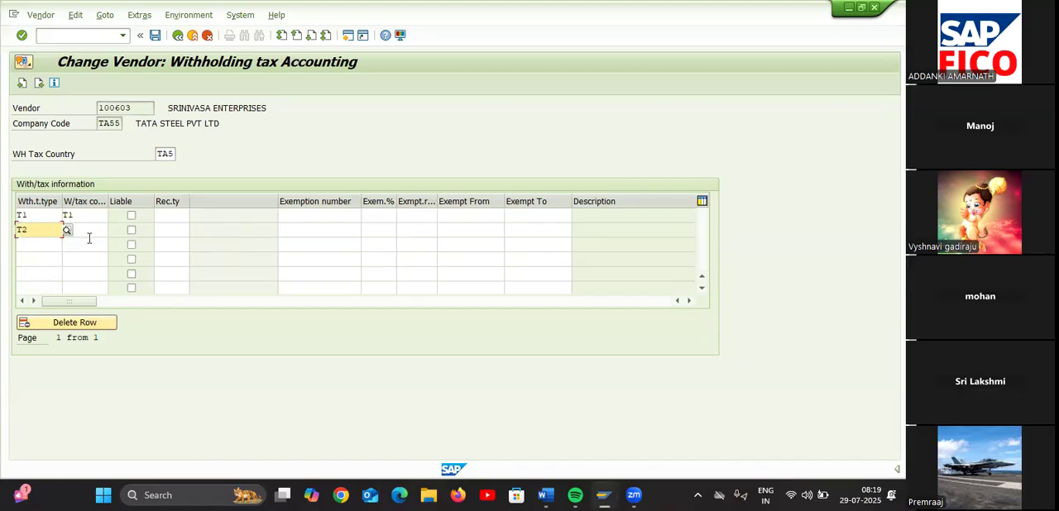
{"action": "left_click", "coordinate": [93, 231]}
{"action": "type", "text": "T2"}
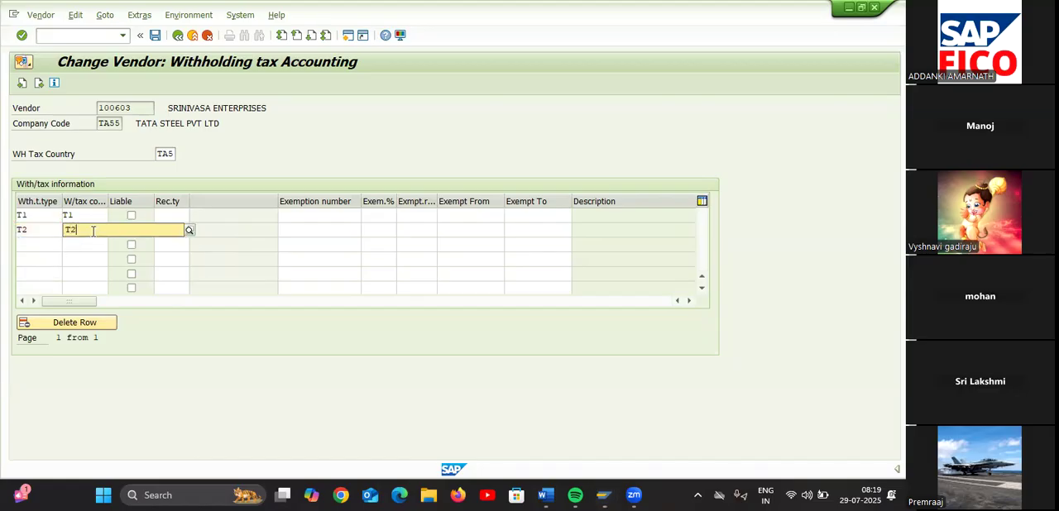
{"action": "left_click", "coordinate": [73, 261]}
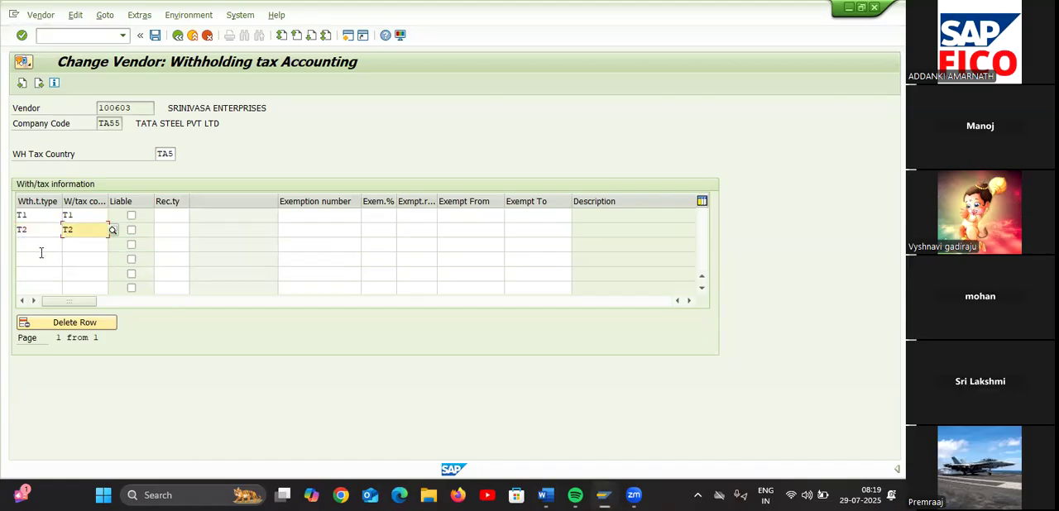
Enter 1T as both withholding tax type and code in the third row of the vendor's tax information
{"action": "left_click", "coordinate": [41, 245]}
{"action": "type", "text": "T"}
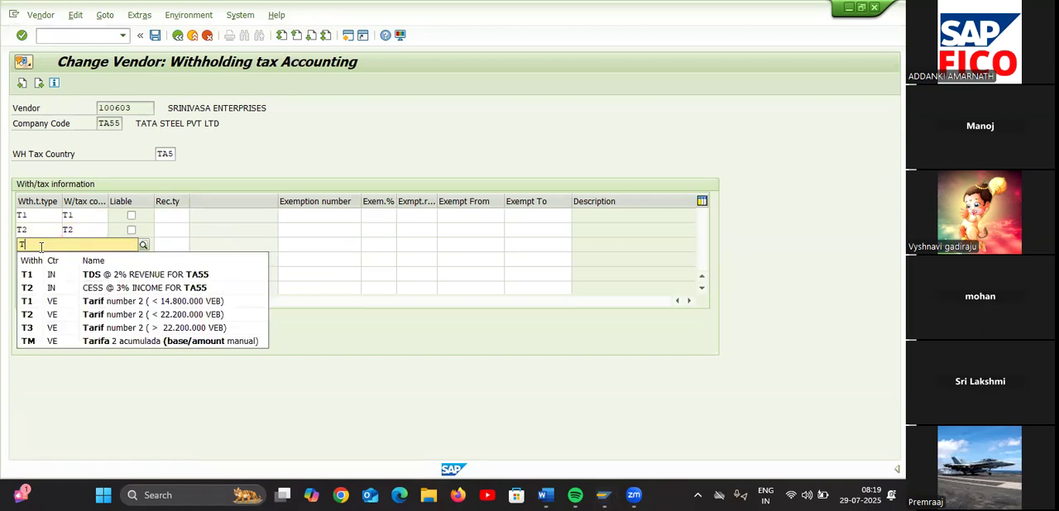
{"action": "key", "text": "BackSpace"}
{"action": "type", "text": "1T"}
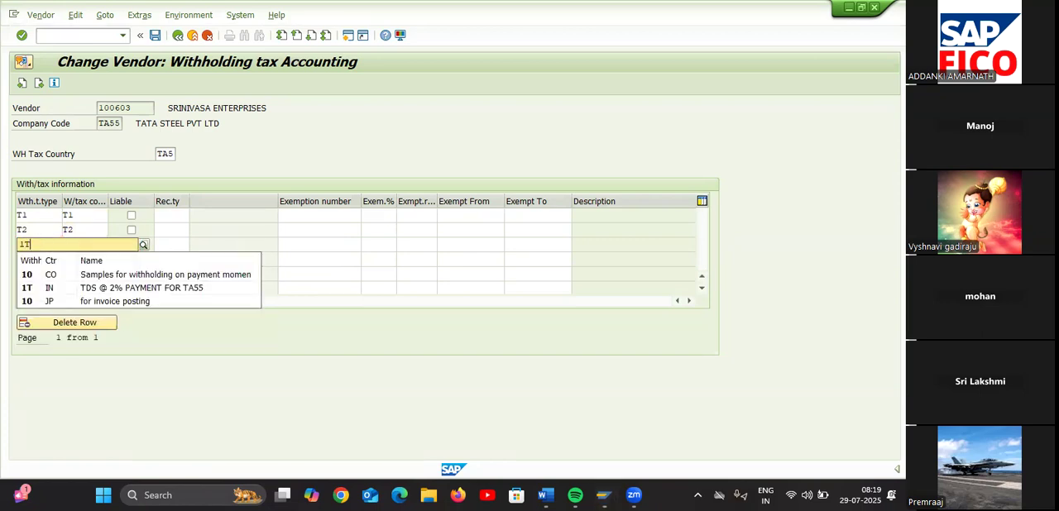
{"action": "left_click", "coordinate": [48, 274]}
{"action": "left_click", "coordinate": [82, 241]}
{"action": "type", "text": "1T"}
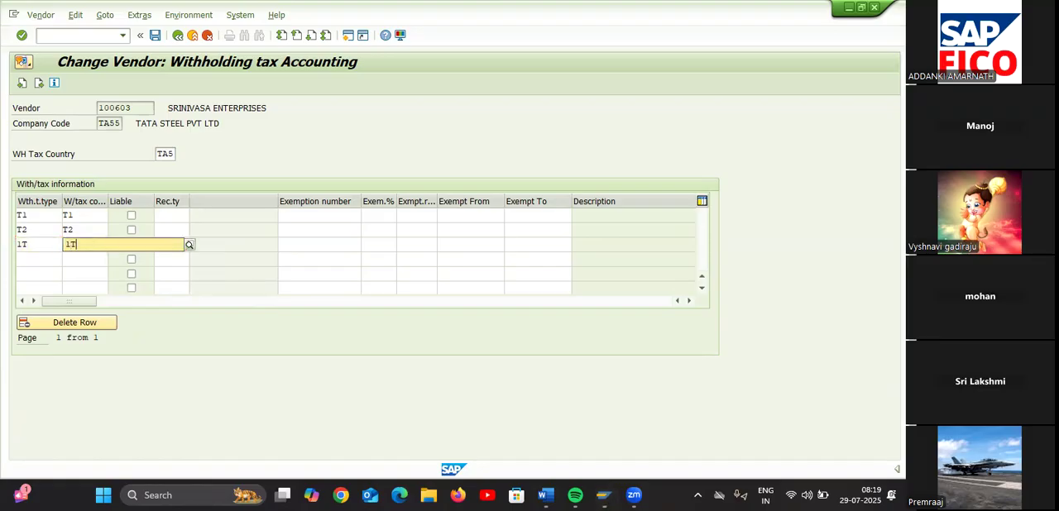
Enter 2T as both withholding tax type and code in the fourth row of the vendor's tax information
{"action": "left_click", "coordinate": [47, 261]}
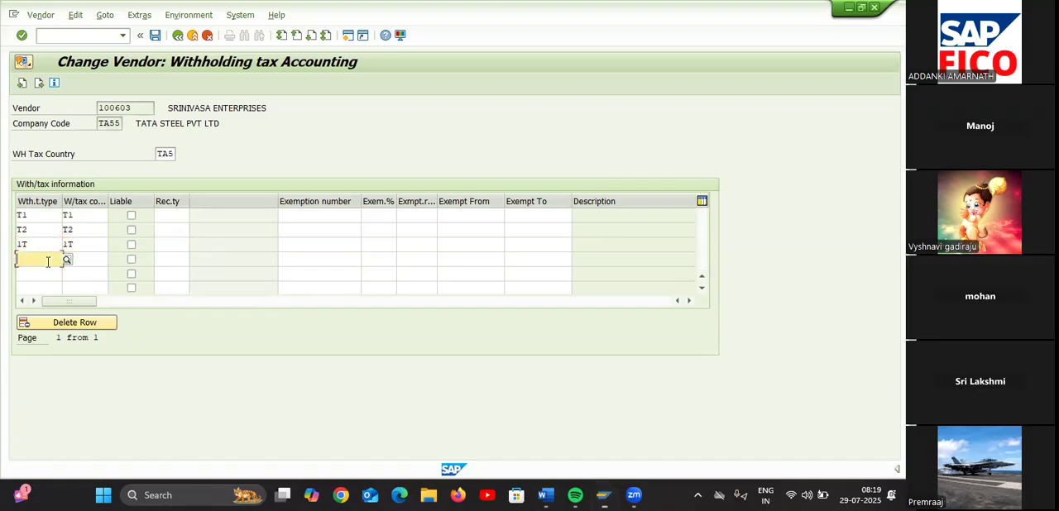
{"action": "type", "text": "2T"}
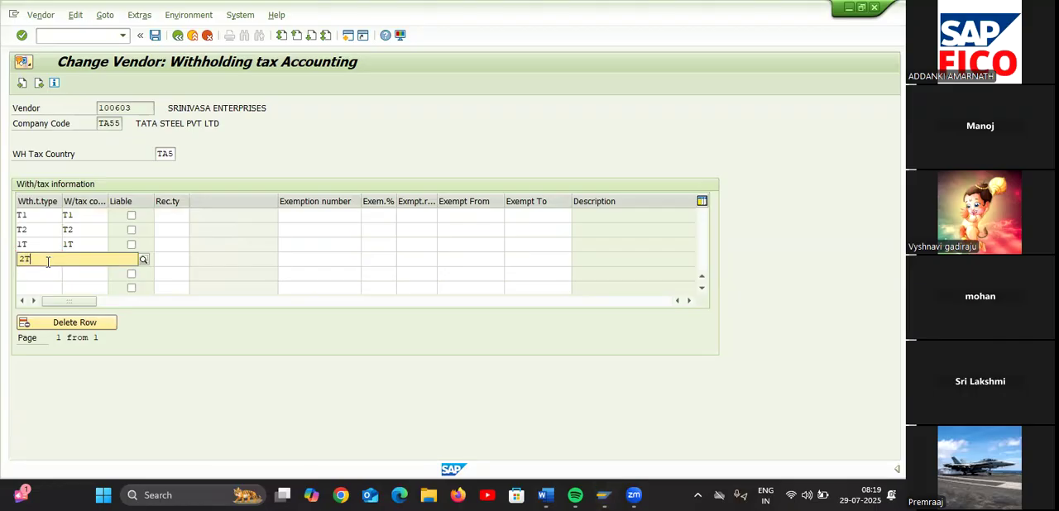
{"action": "left_click", "coordinate": [51, 290]}
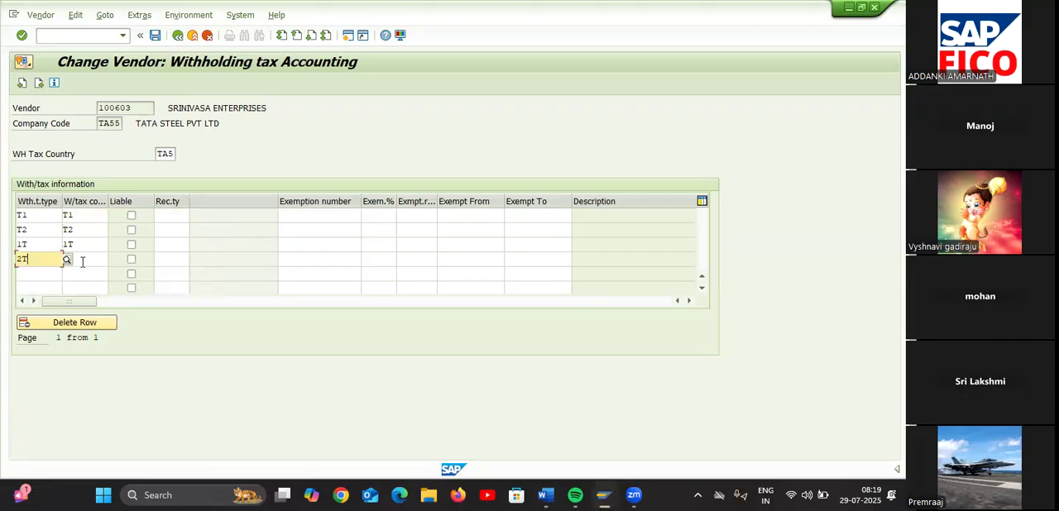
{"action": "left_click", "coordinate": [83, 260]}
{"action": "type", "text": "2T"}
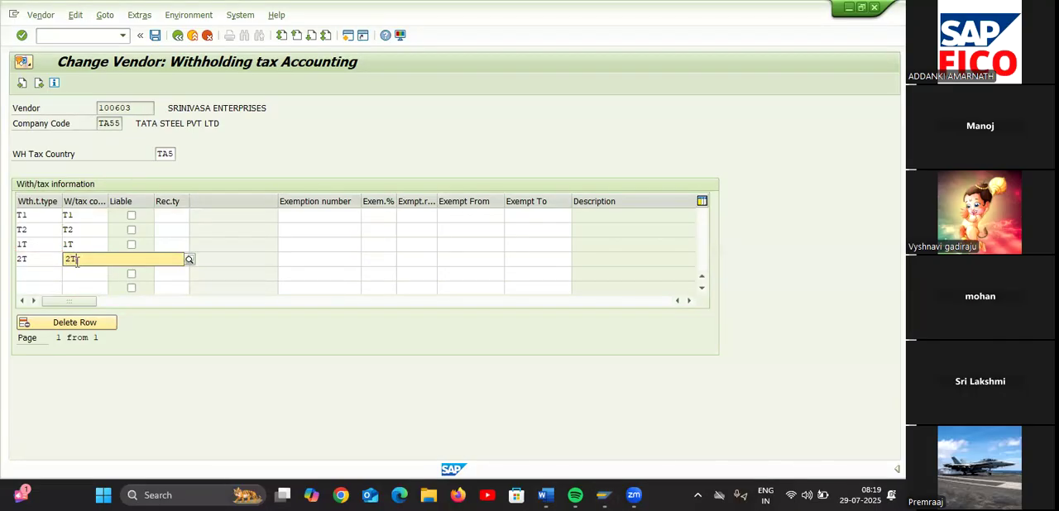
{"action": "left_click", "coordinate": [77, 290]}
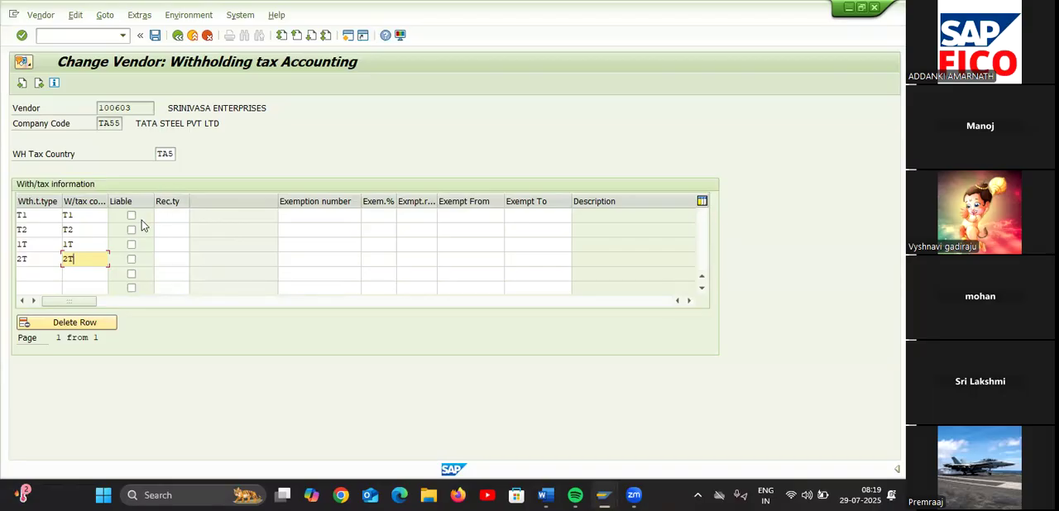
Mark the T1, T2, 1T and 2T withholding tax rows as liable and validate the entries
{"action": "left_click", "coordinate": [131, 215]}
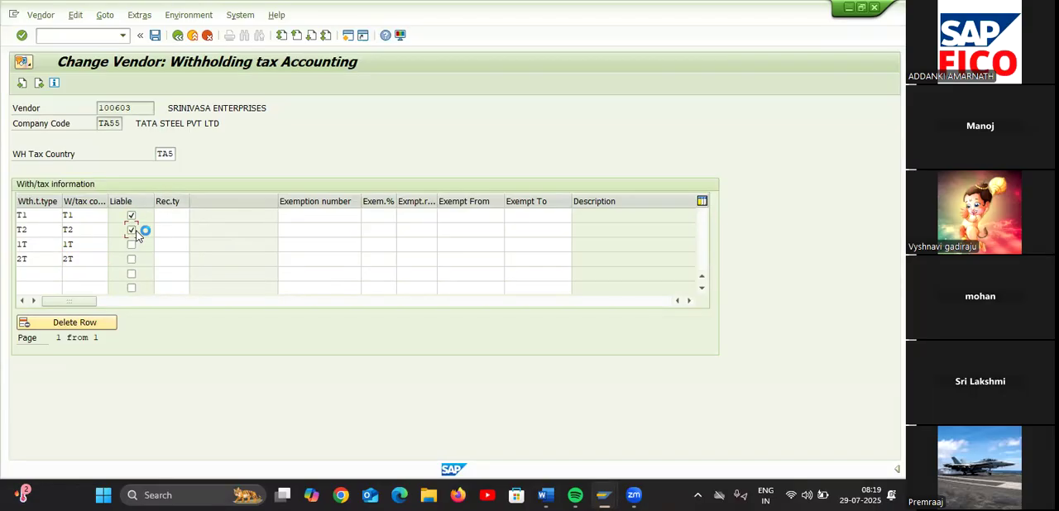
{"action": "left_click", "coordinate": [131, 260]}
{"action": "key", "text": "Return"}
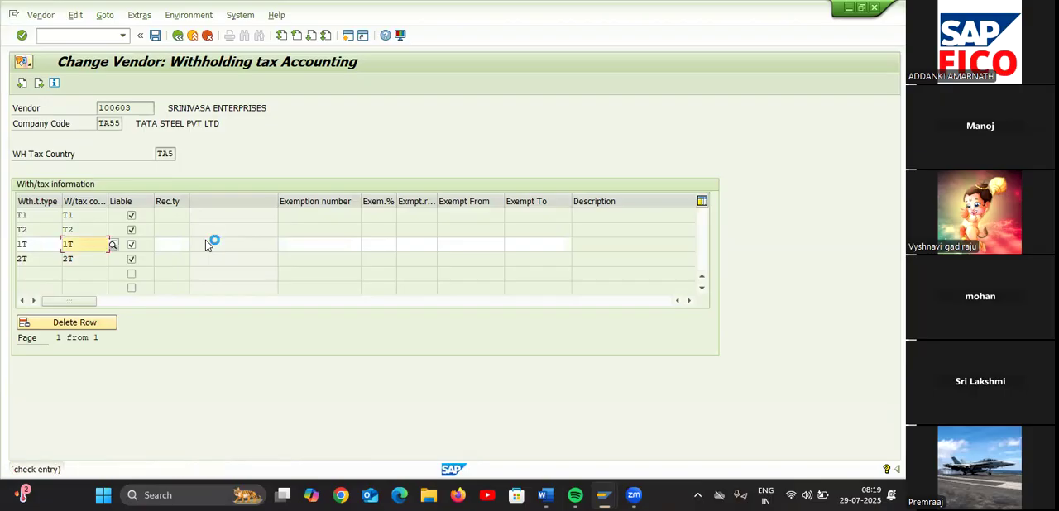
Re-enter the third row's withholding tax code as 1T and validate the entries again
{"action": "left_click", "coordinate": [95, 246]}
{"action": "key", "text": "BackSpace"}
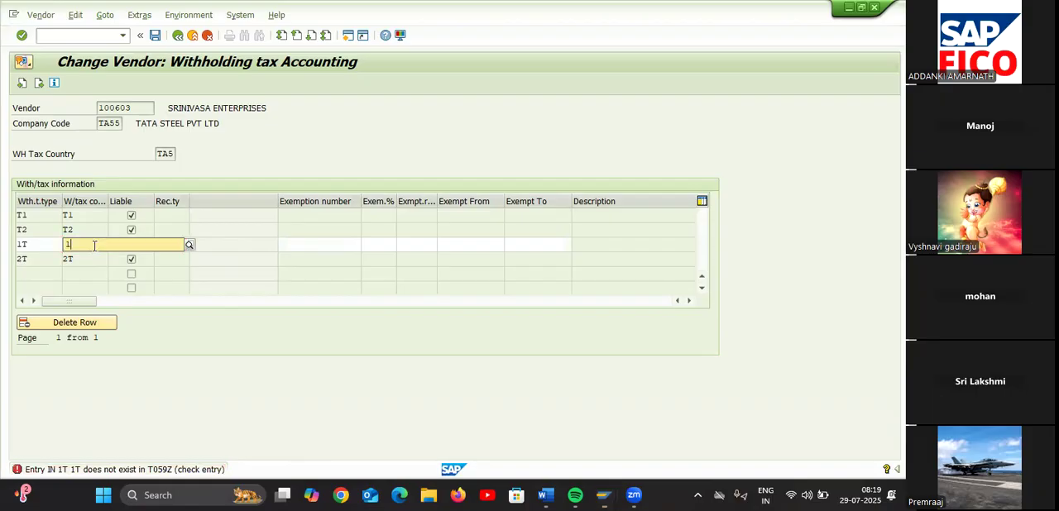
{"action": "type", "text": "T"}
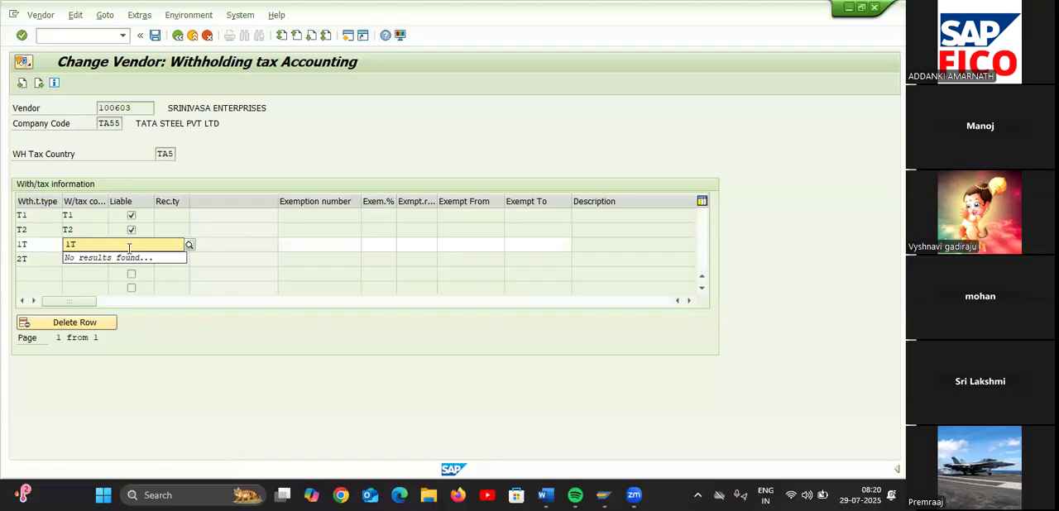
{"action": "key", "text": "Return"}
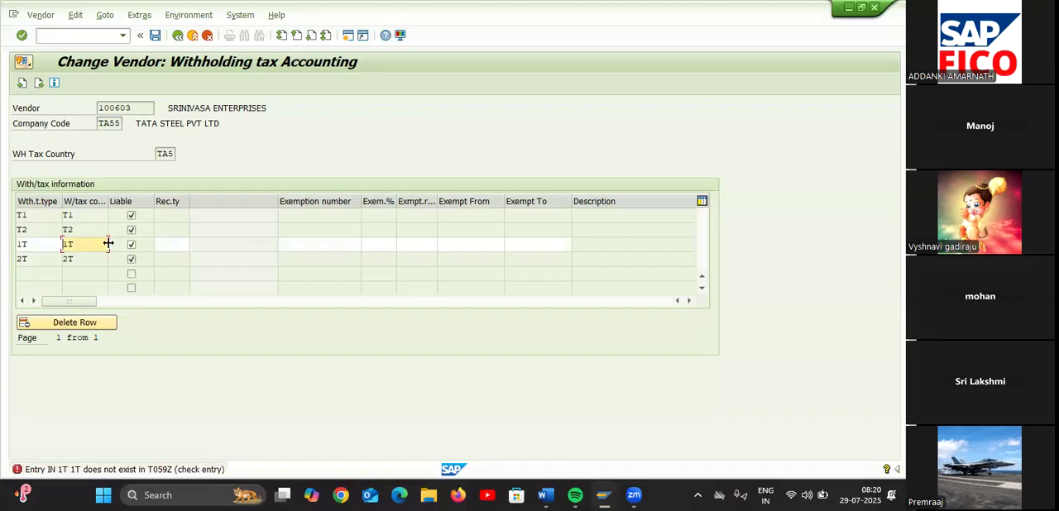
Re-enter 1T as both the withholding tax type and the withholding tax code in the third row
{"action": "left_click", "coordinate": [56, 246]}
{"action": "left_click", "coordinate": [80, 246]}
{"action": "left_click", "coordinate": [46, 243]}
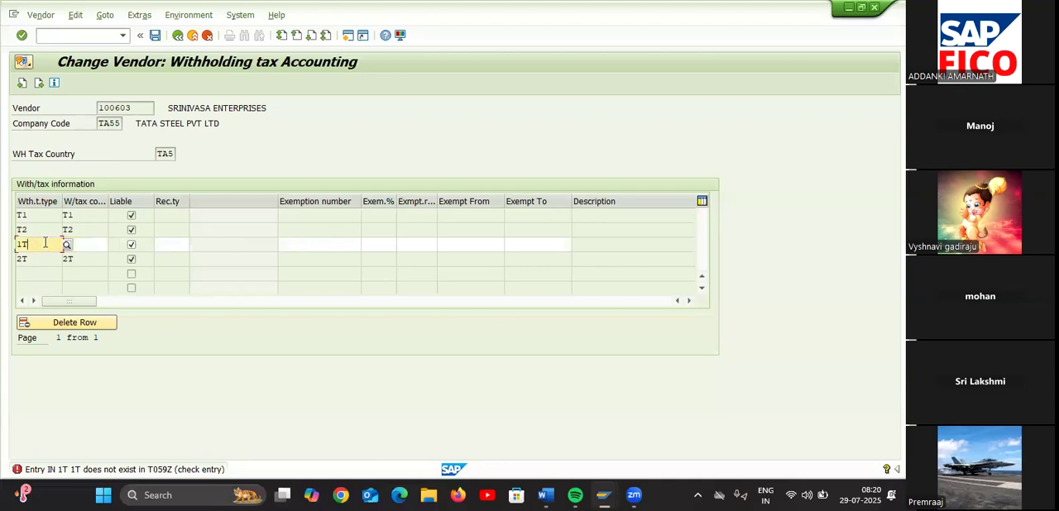
{"action": "key", "text": "BackSpace"}
{"action": "key", "text": "BackSpace"}
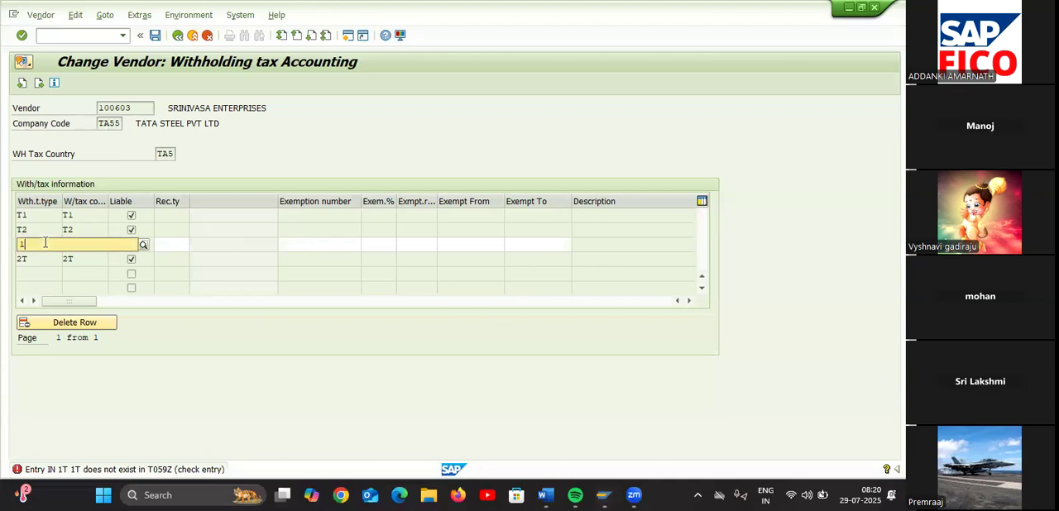
{"action": "type", "text": "1T"}
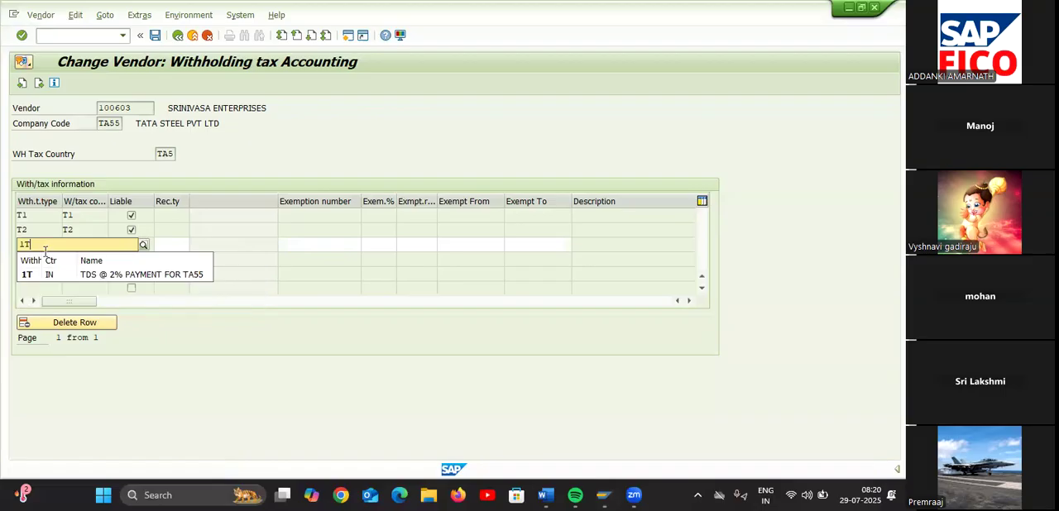
{"action": "left_click", "coordinate": [47, 273]}
{"action": "left_click", "coordinate": [80, 246]}
{"action": "type", "text": "1T"}
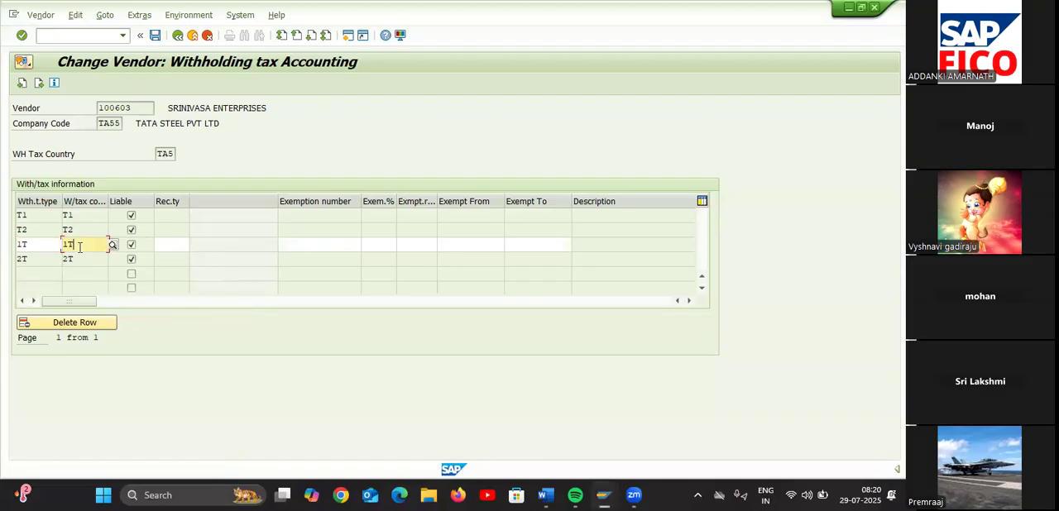
{"action": "key", "text": "BackSpace"}
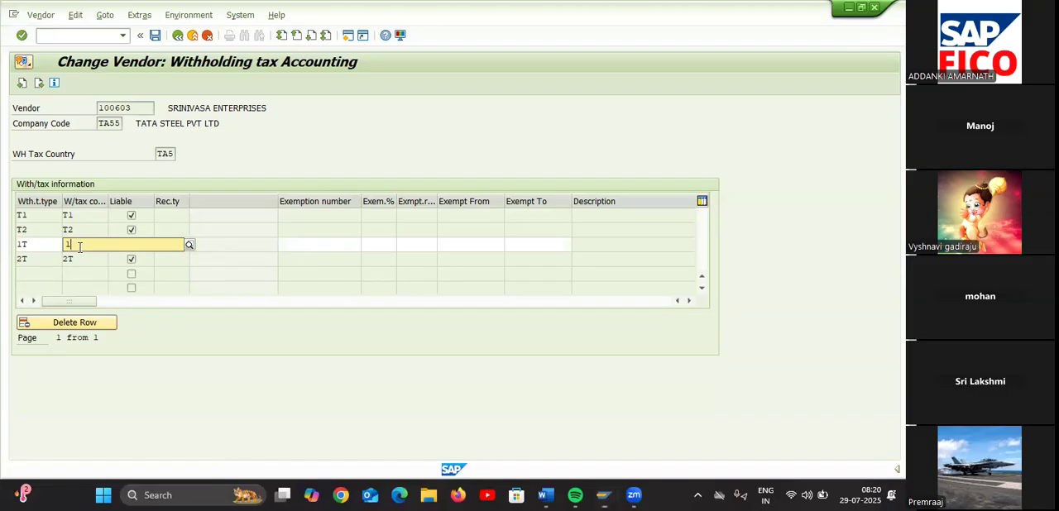
{"action": "type", "text": "T"}
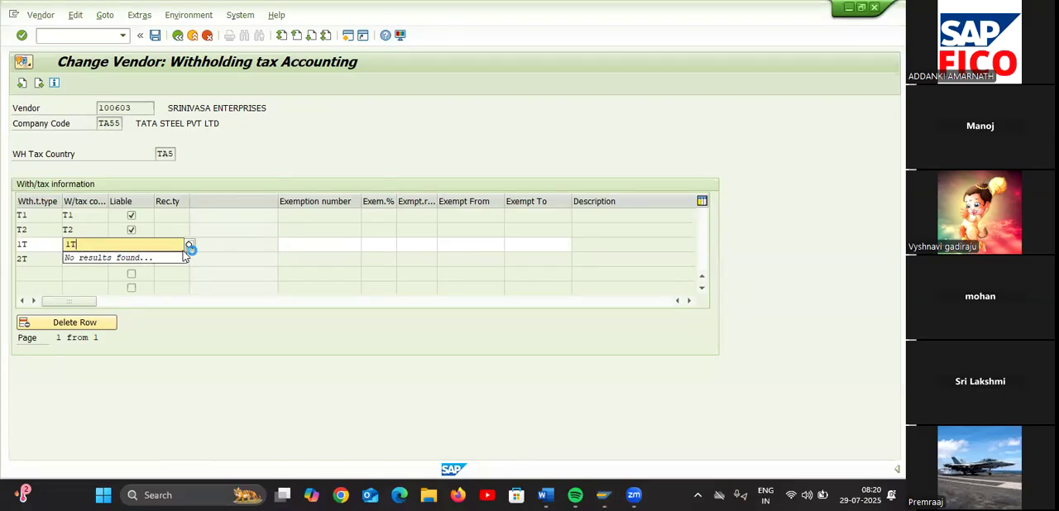
Replace the third row's withholding tax code with IT from the available values, validate the entries and save the vendor changes
{"action": "key", "text": "BackSpace"}
{"action": "key", "text": "BackSpace"}
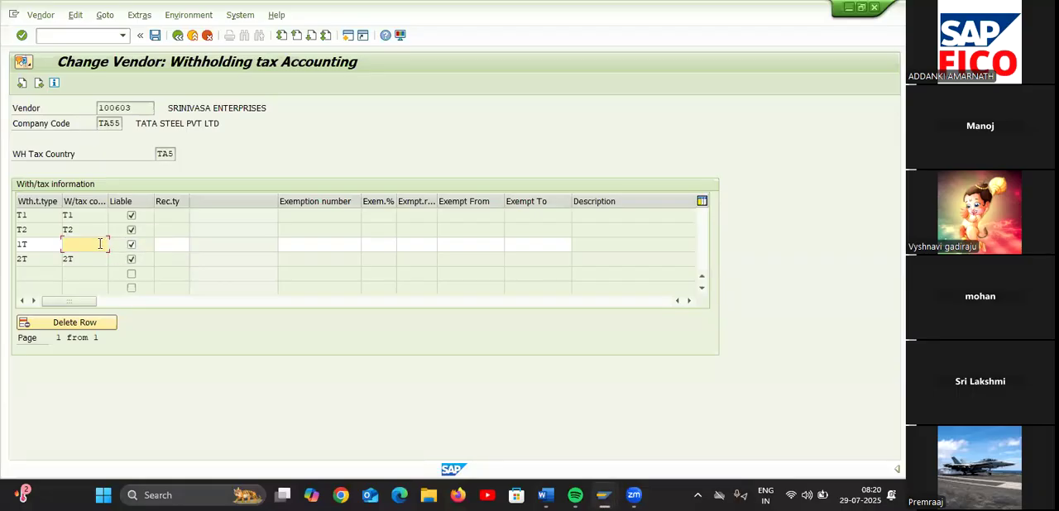
{"action": "left_click", "coordinate": [113, 245]}
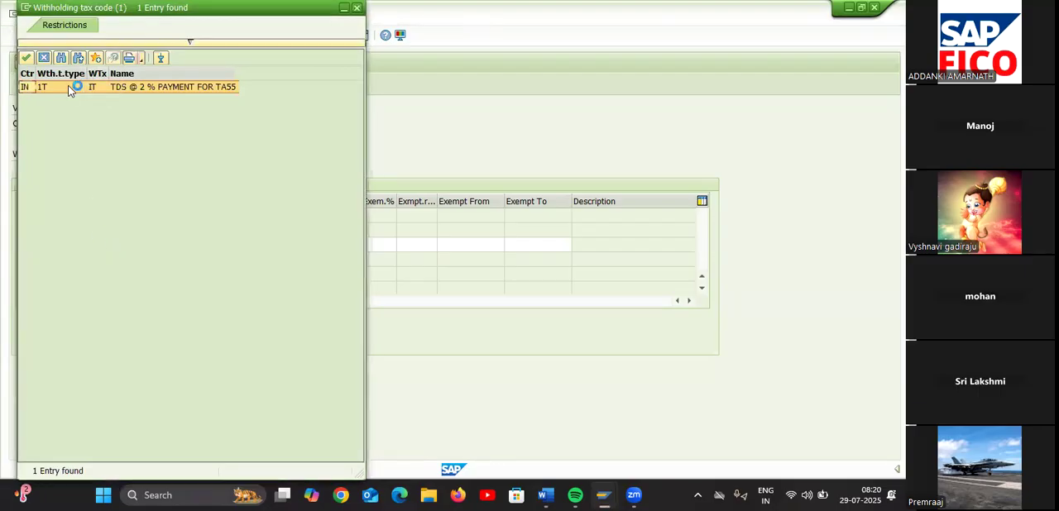
{"action": "double_click", "coordinate": [68, 85]}
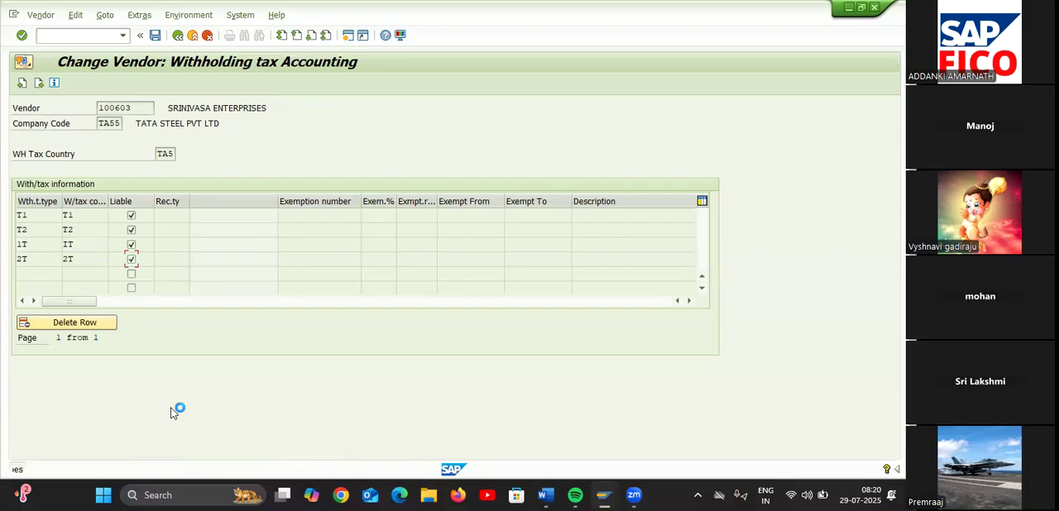
{"action": "key", "text": "Return"}
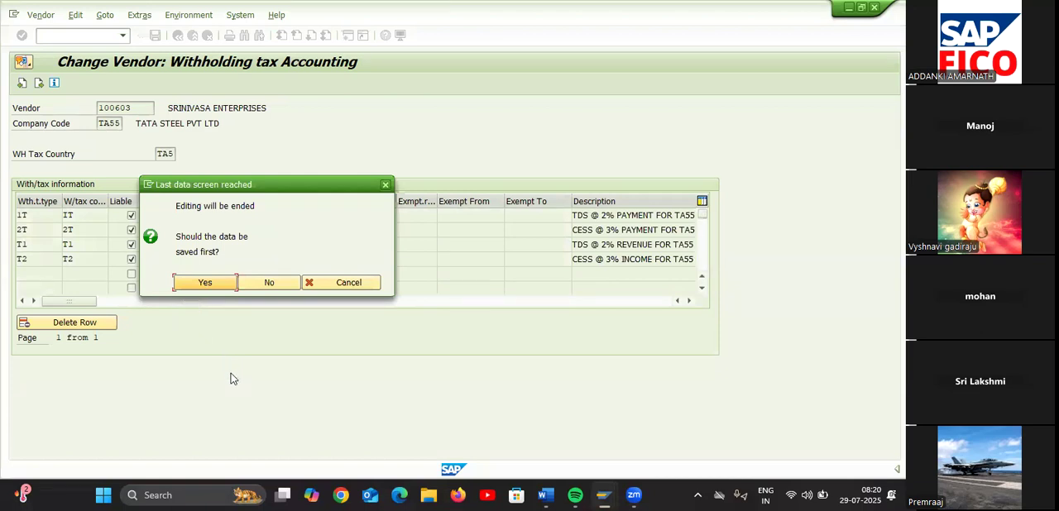
{"action": "left_click", "coordinate": [207, 283]}
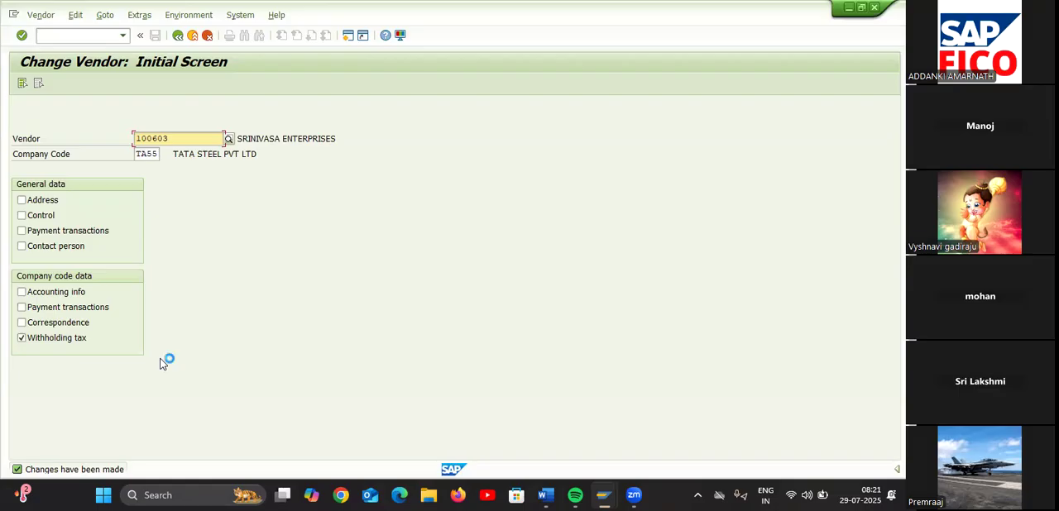
Open the vendor invoice entry transaction F-43
{"action": "left_click", "coordinate": [97, 37]}
{"action": "type", "text": "/N"}
{"action": "type", "text": "F9"}
{"action": "key", "text": "BackSpace"}
{"action": "type", "text": "-43"}
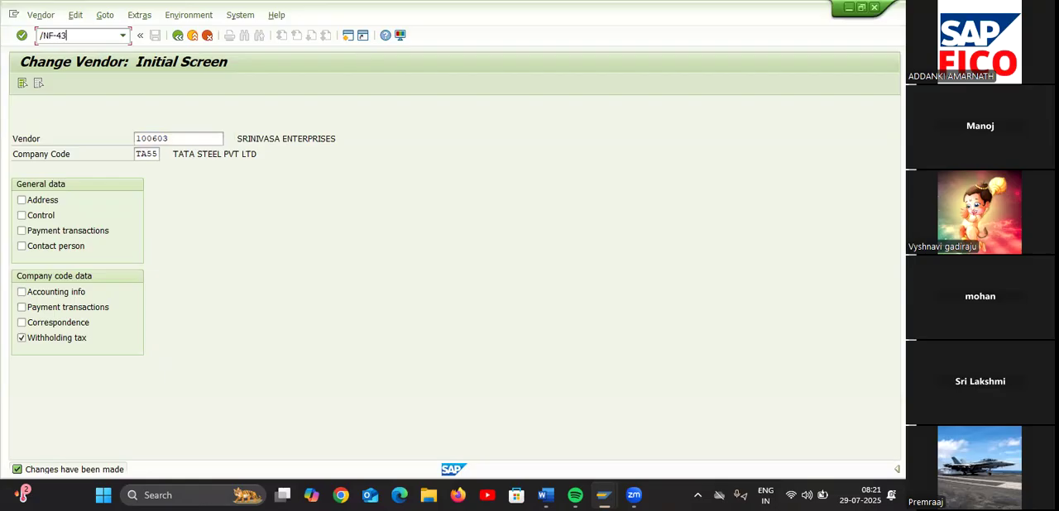
{"action": "key", "text": "Return"}
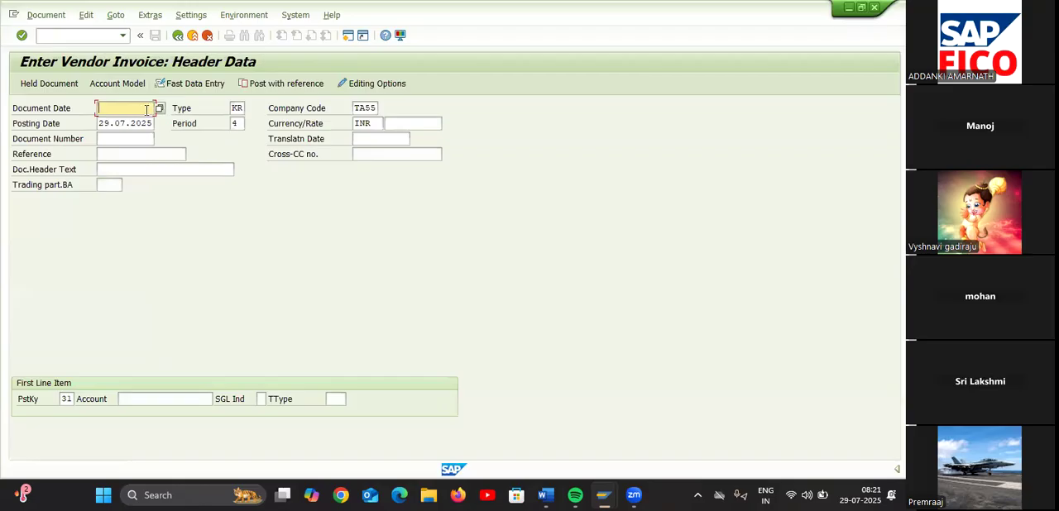
Set the document date to 29.07.2025, choose the TA55 vendor Srinivasa Enterprises as the first line item's account and continue
{"action": "left_click", "coordinate": [160, 110]}
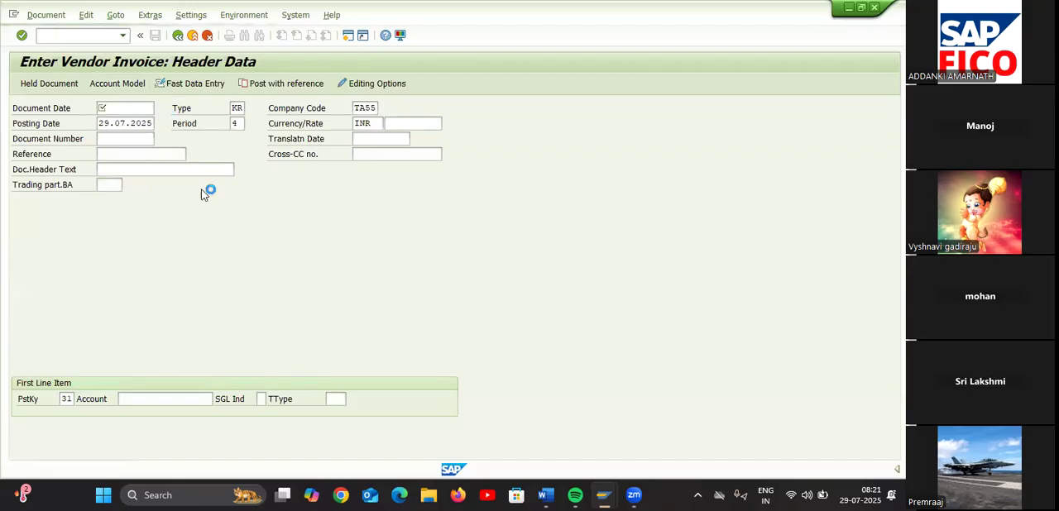
{"action": "double_click", "coordinate": [193, 295]}
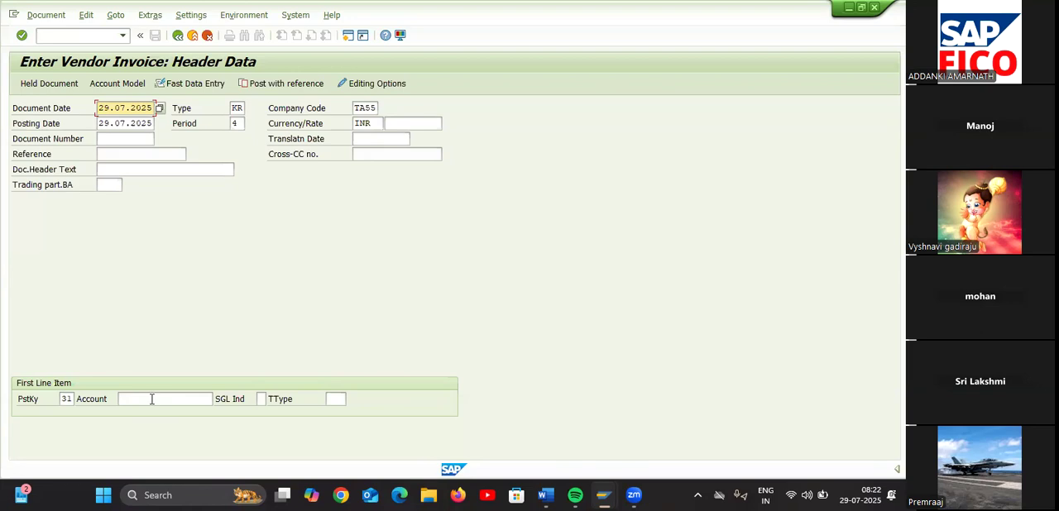
{"action": "double_click", "coordinate": [174, 400]}
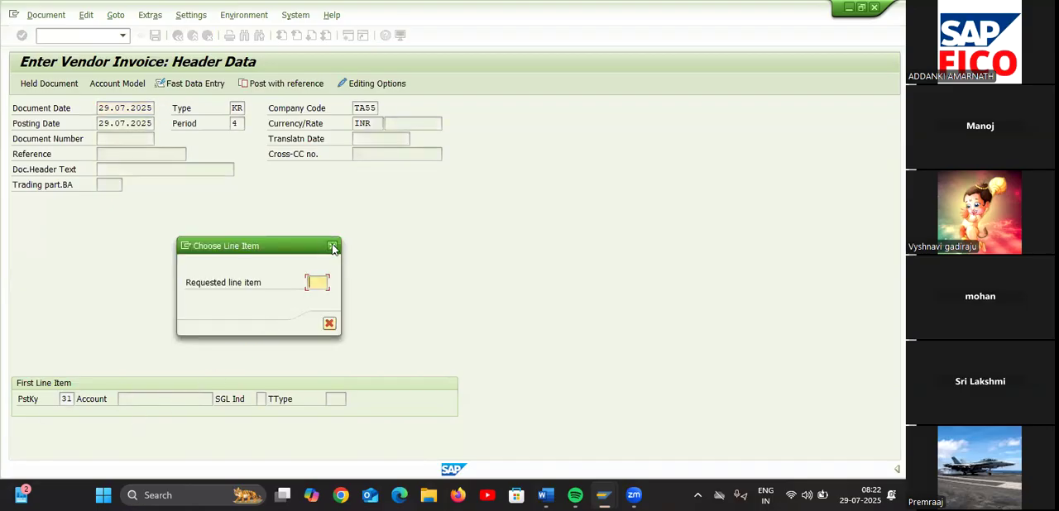
{"action": "left_click", "coordinate": [331, 245]}
{"action": "double_click", "coordinate": [151, 401]}
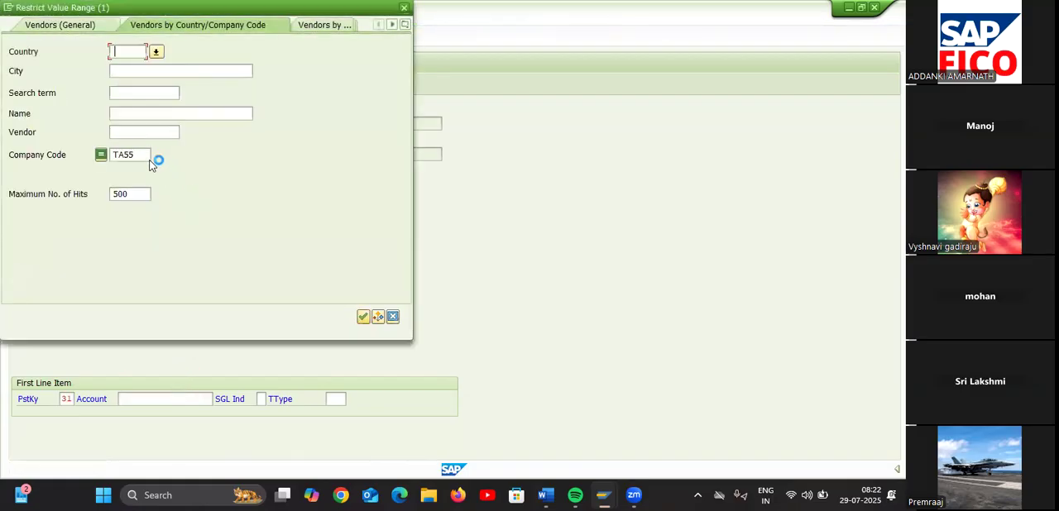
{"action": "left_click", "coordinate": [142, 155]}
{"action": "key", "text": "Return"}
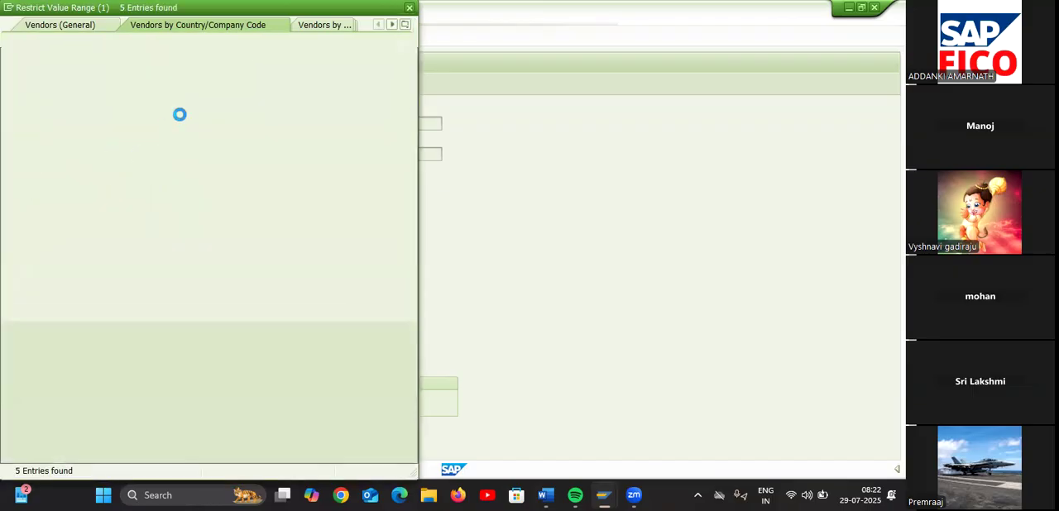
{"action": "double_click", "coordinate": [164, 110]}
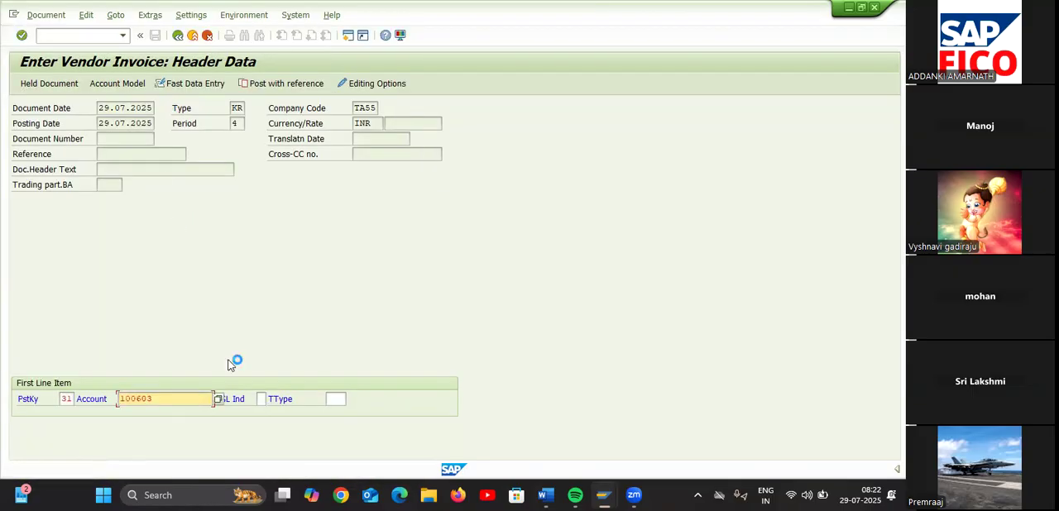
{"action": "key", "text": "Return"}
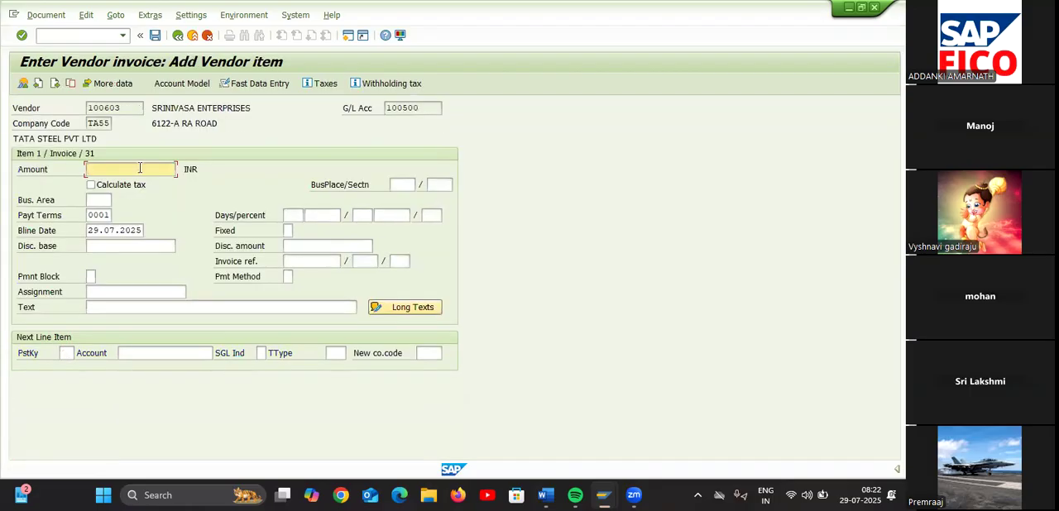
Enter 10000 as the vendor item's amount and VENDOR INVOICE CREATION as its text
{"action": "type", "text": "3000"}
{"action": "key", "text": "BackSpace"}
{"action": "key", "text": "BackSpace"}
{"action": "key", "text": "BackSpace"}
{"action": "key", "text": "BackSpace"}
{"action": "type", "text": "1"}
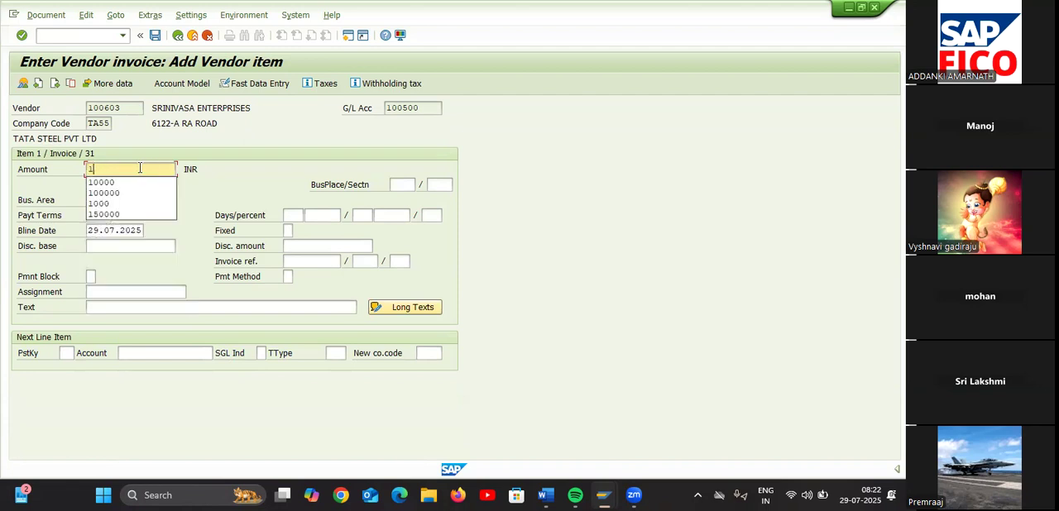
{"action": "type", "text": "0000"}
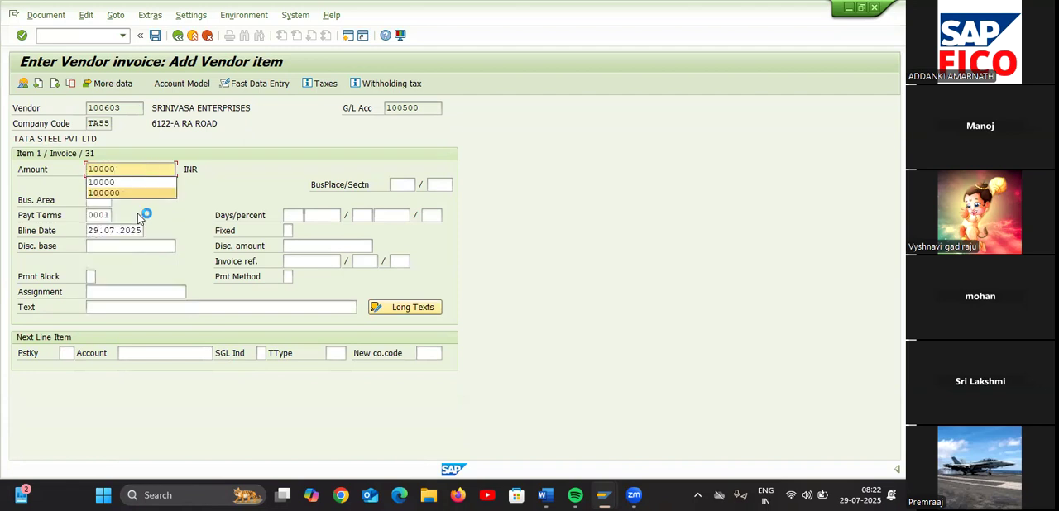
{"action": "left_click", "coordinate": [134, 303]}
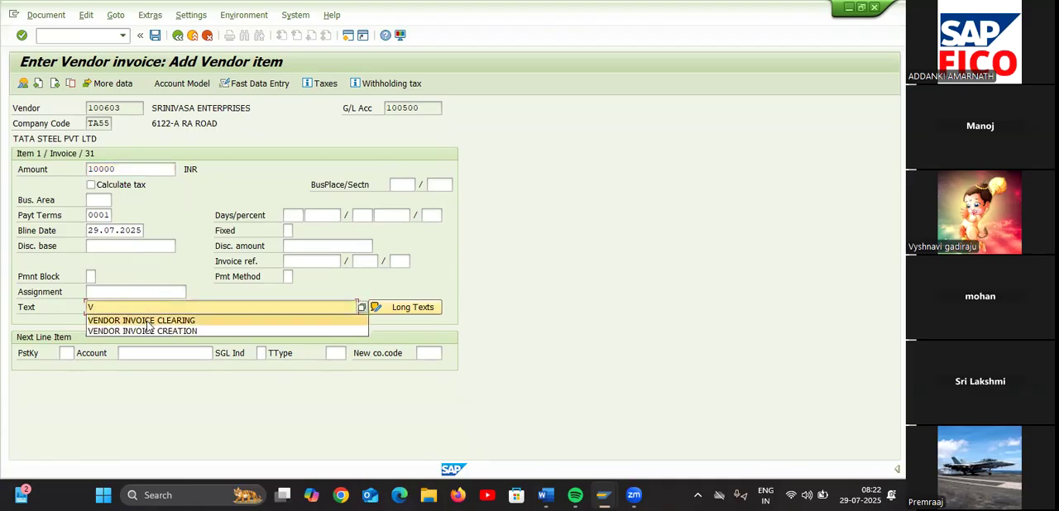
{"action": "left_click", "coordinate": [148, 328]}
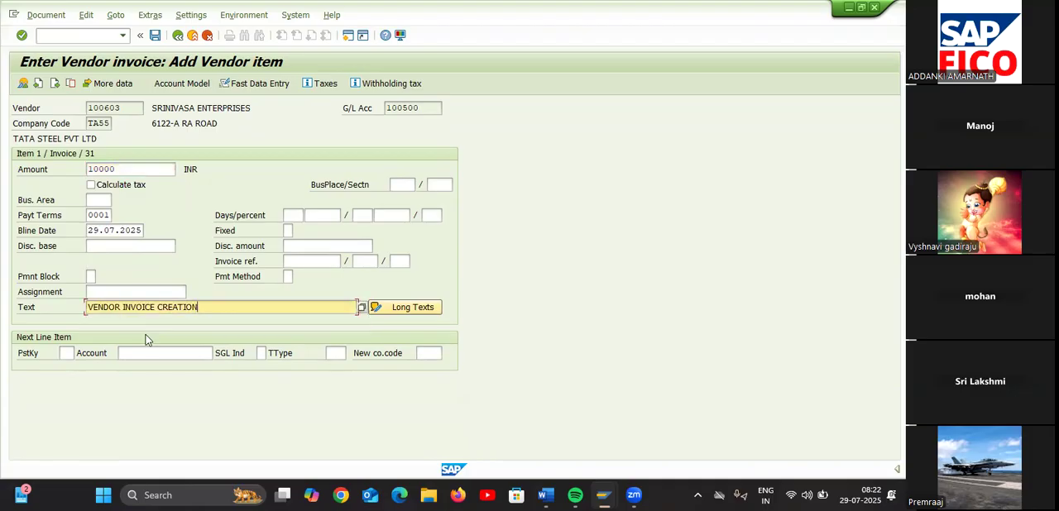
Set the next line item to posting key 50 with the RENT AC G/L account and accept the proposed withholding tax information
{"action": "left_click", "coordinate": [69, 353]}
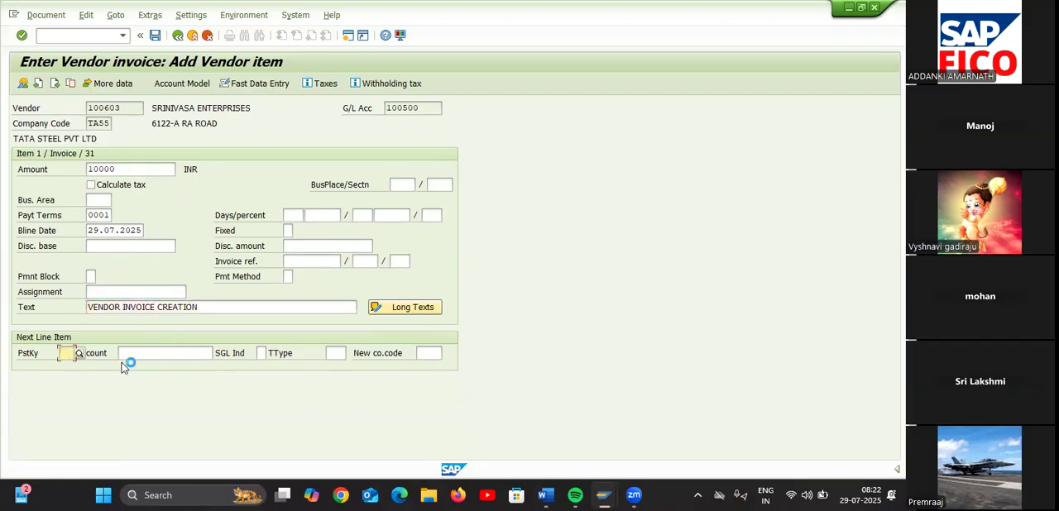
{"action": "type", "text": "5"}
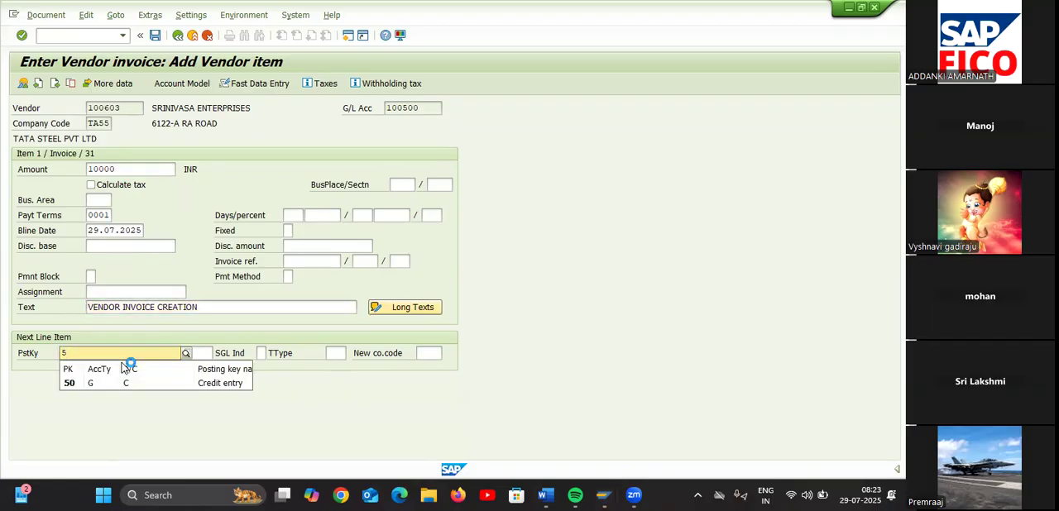
{"action": "type", "text": "0"}
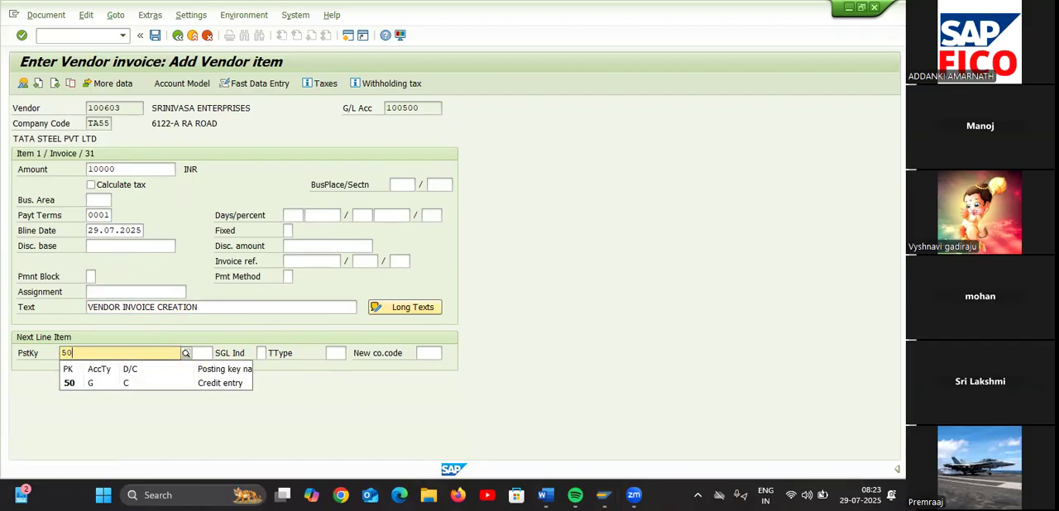
{"action": "left_click", "coordinate": [93, 386]}
{"action": "left_click", "coordinate": [167, 354]}
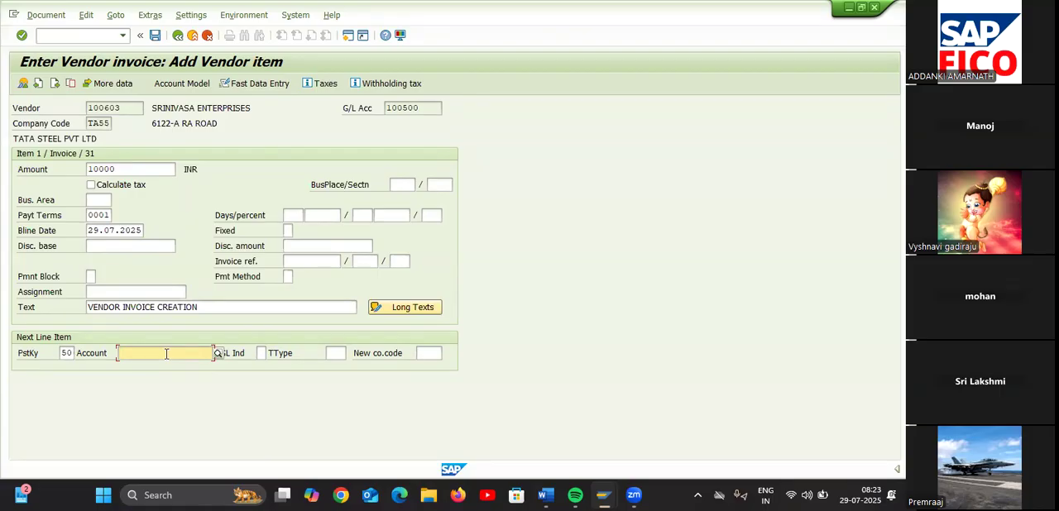
{"action": "left_click", "coordinate": [217, 356]}
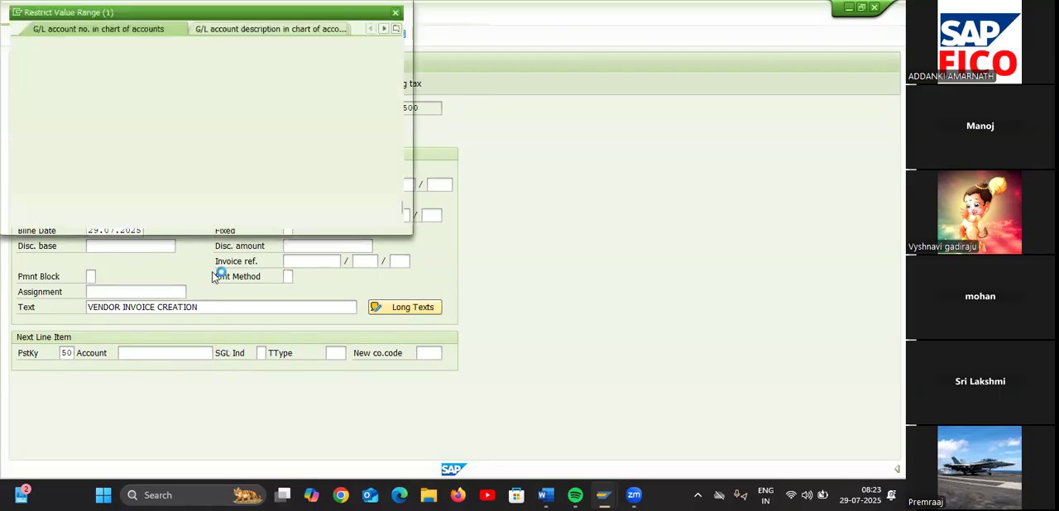
{"action": "key", "text": "Return"}
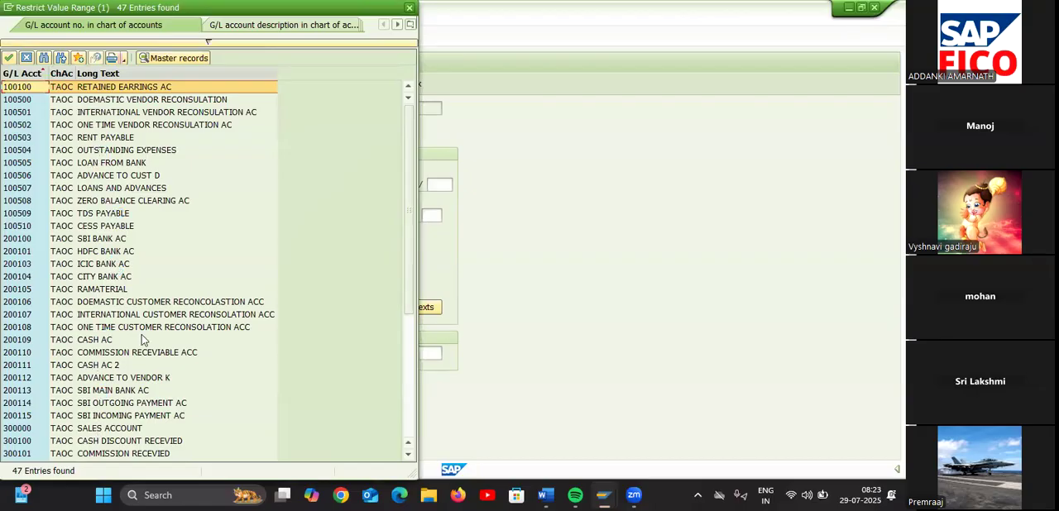
{"action": "scroll", "coordinate": [141, 339], "scroll_direction": "down", "scroll_amount": 2}
{"action": "double_click", "coordinate": [95, 417]}
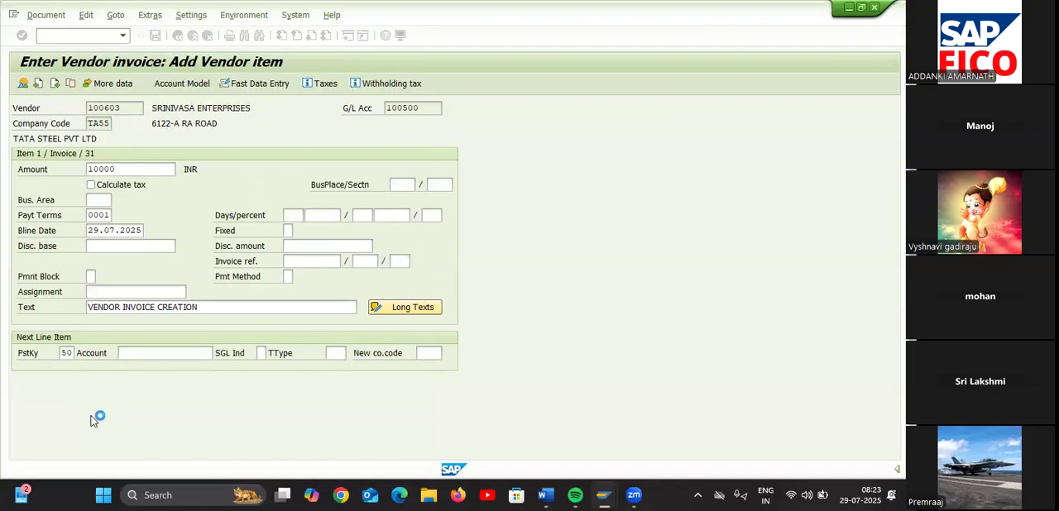
{"action": "key", "text": "Return"}
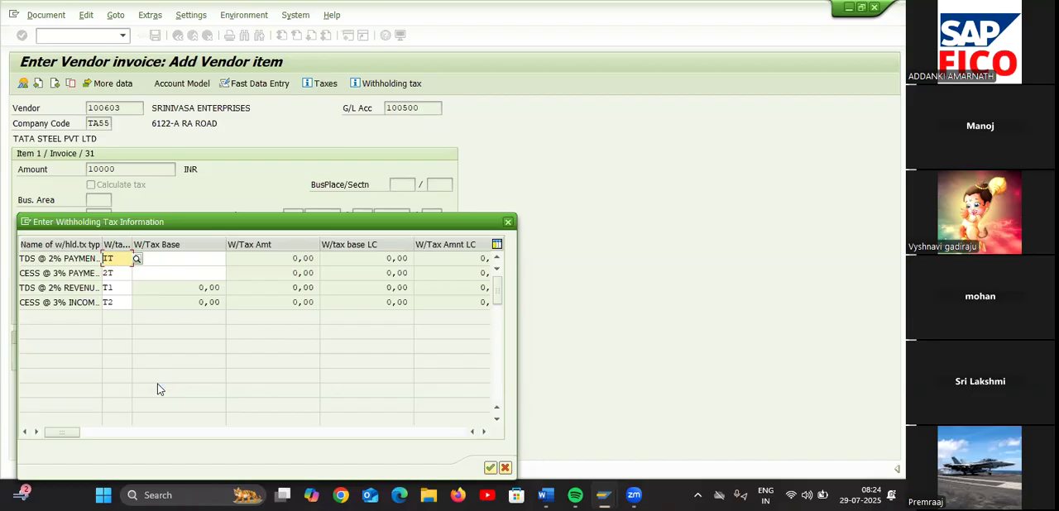
{"action": "left_click", "coordinate": [491, 469]}
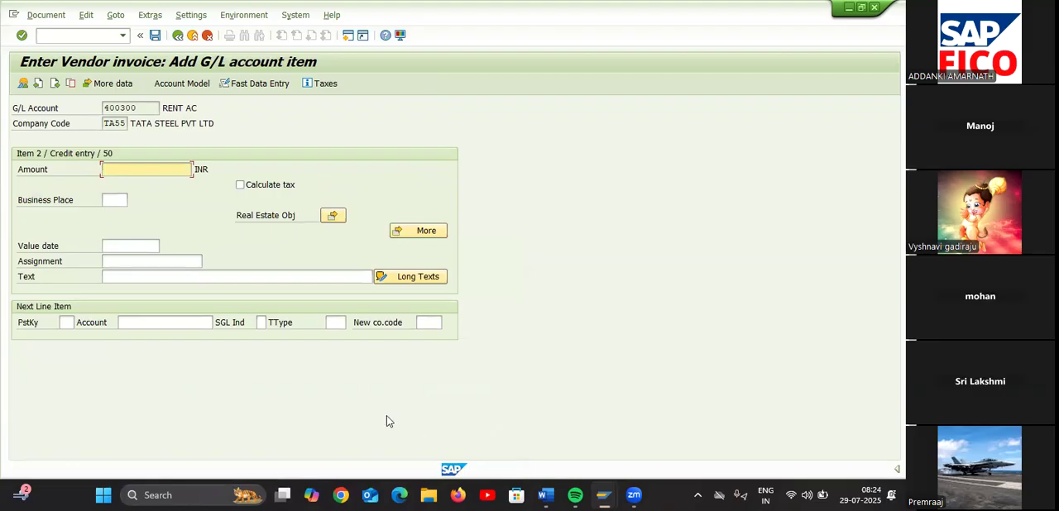
Enter 10000 as the RENT AC credit item's amount and carry over the vendor item's text
{"action": "type", "text": "*"}
{"action": "left_click", "coordinate": [325, 281]}
{"action": "type", "text": "+"}
{"action": "key", "text": "Return"}
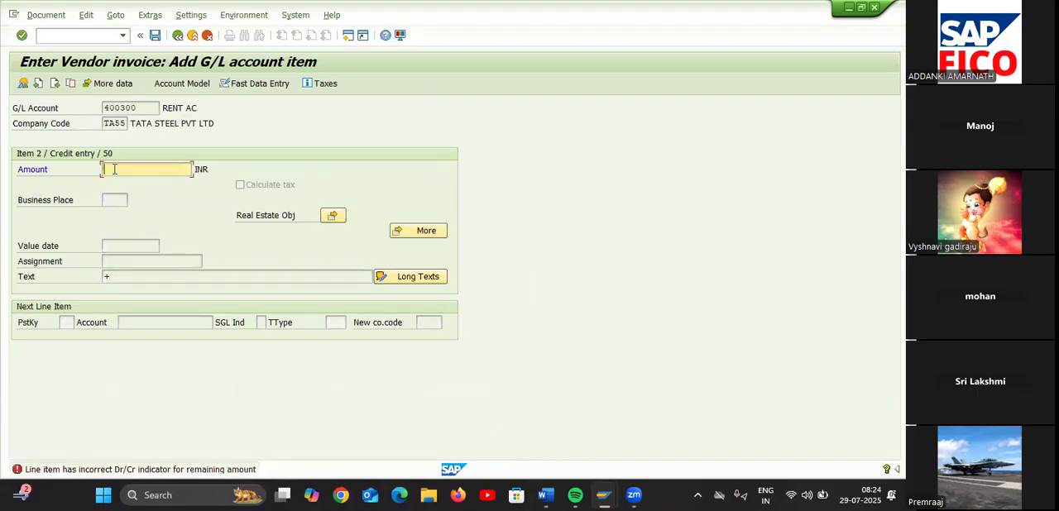
{"action": "type", "text": "*"}
{"action": "key", "text": "Return"}
{"action": "type", "text": "1000"}
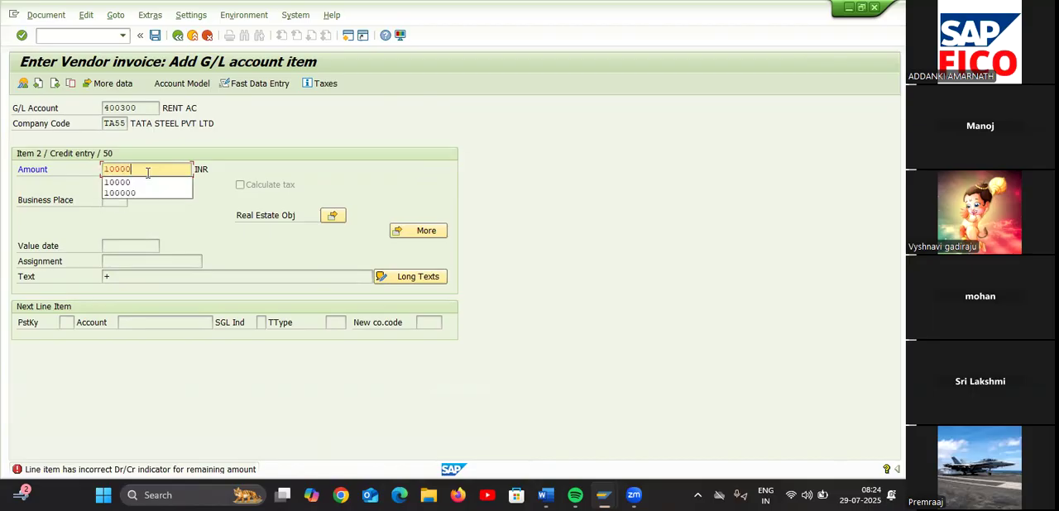
{"action": "type", "text": "0"}
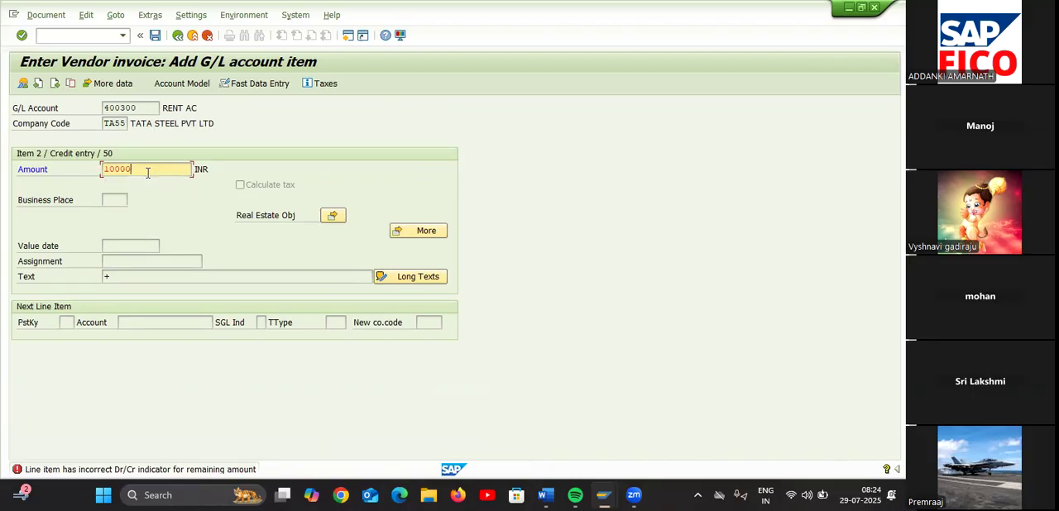
{"action": "left_click", "coordinate": [145, 279]}
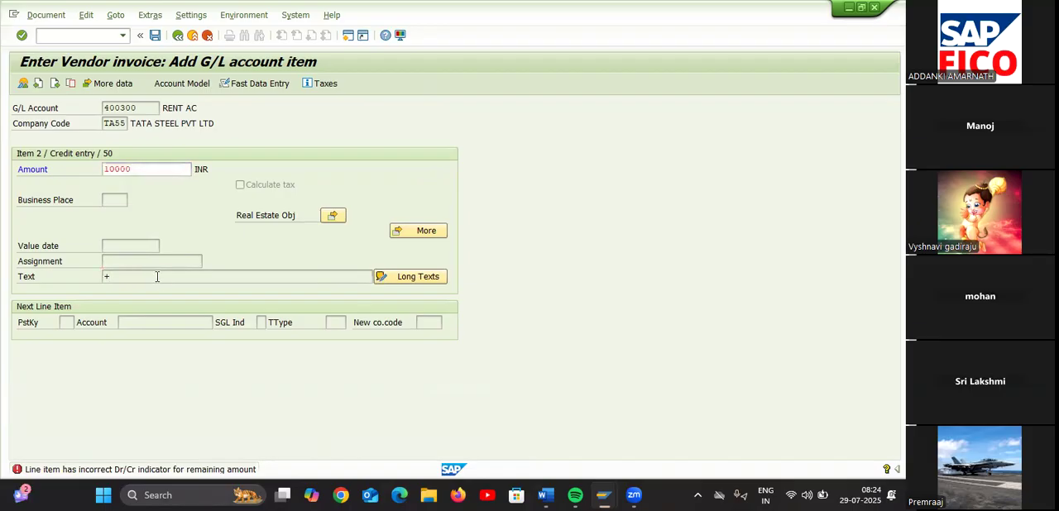
{"action": "key", "text": "Return"}
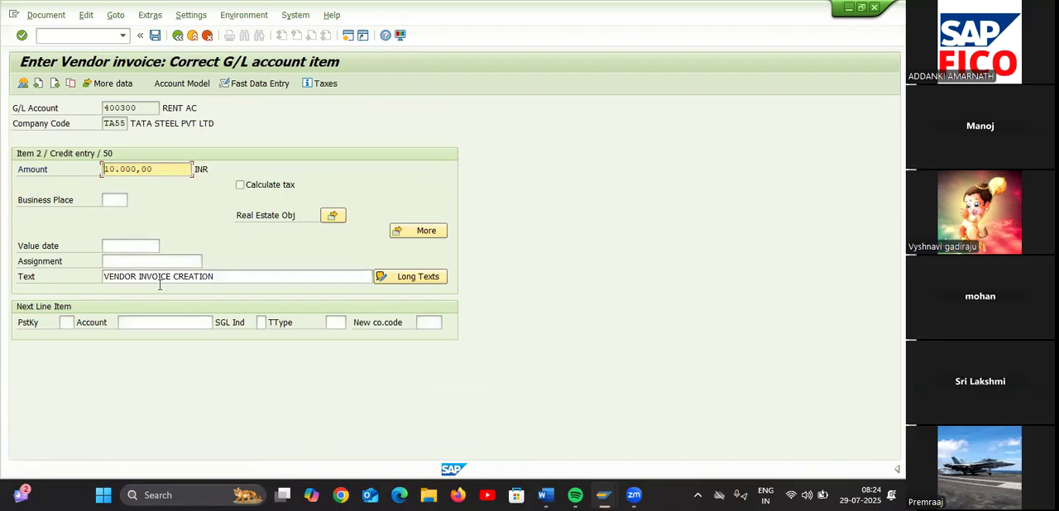
Simulate the vendor invoice and try to post it
{"action": "left_click", "coordinate": [44, 15]}
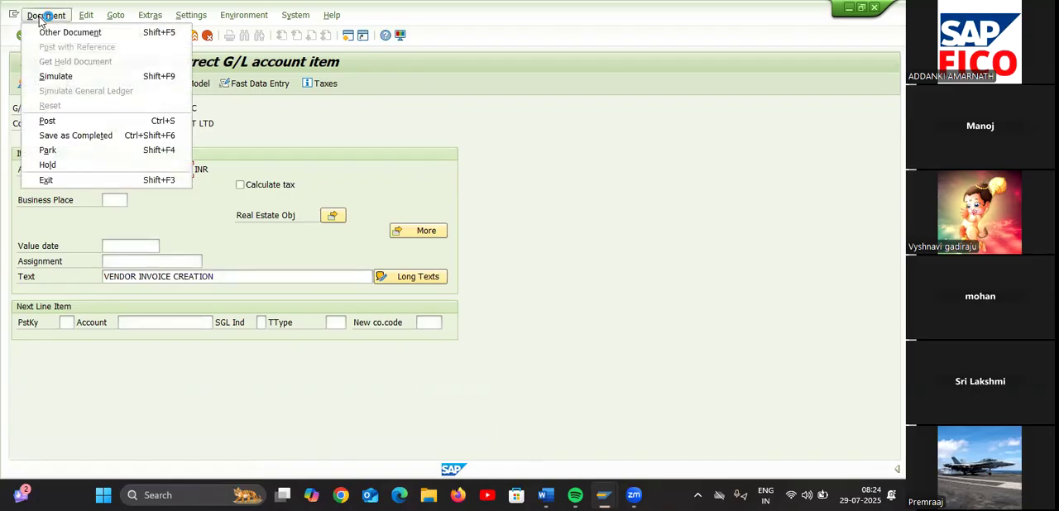
{"action": "left_click", "coordinate": [57, 80]}
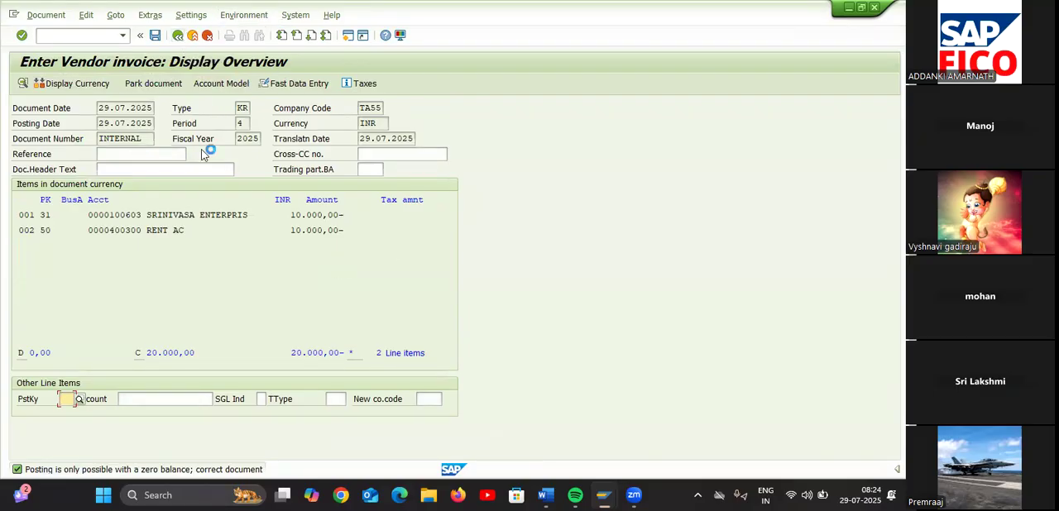
{"action": "left_click", "coordinate": [155, 37]}
Abandon the current invoice entry and restart transaction F-43
{"action": "left_click", "coordinate": [97, 38]}
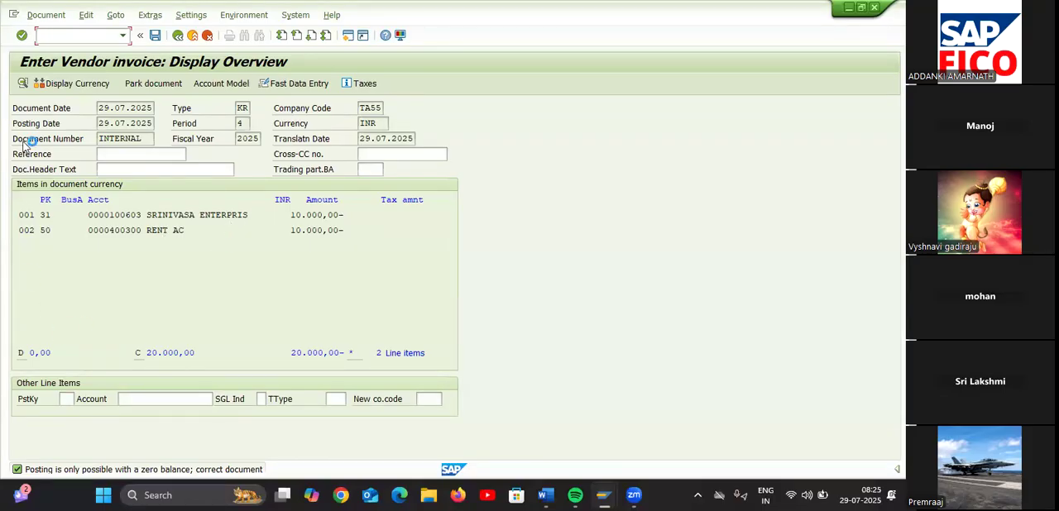
{"action": "type", "text": "/n"}
{"action": "key", "text": "Return"}
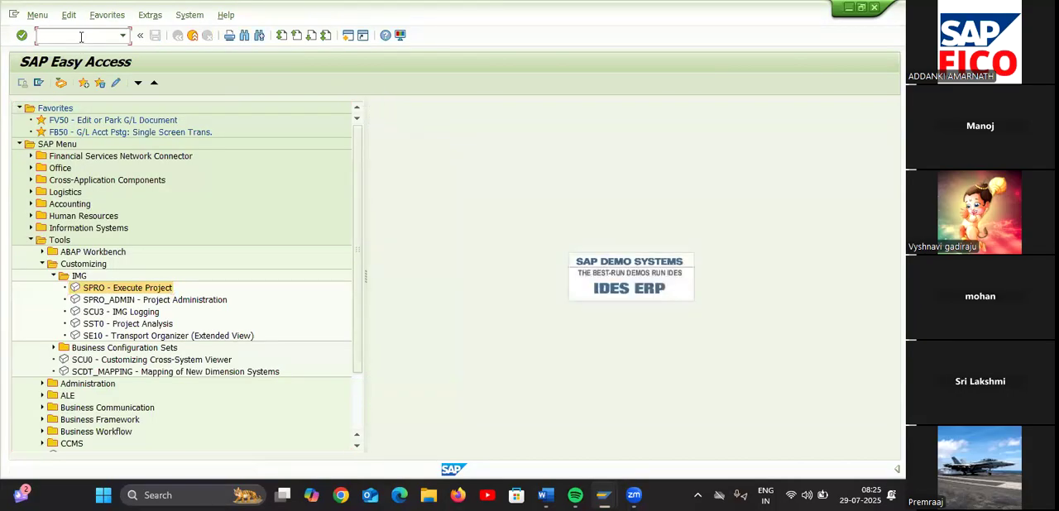
{"action": "type", "text": "/NF-43"}
{"action": "key", "text": "Return"}
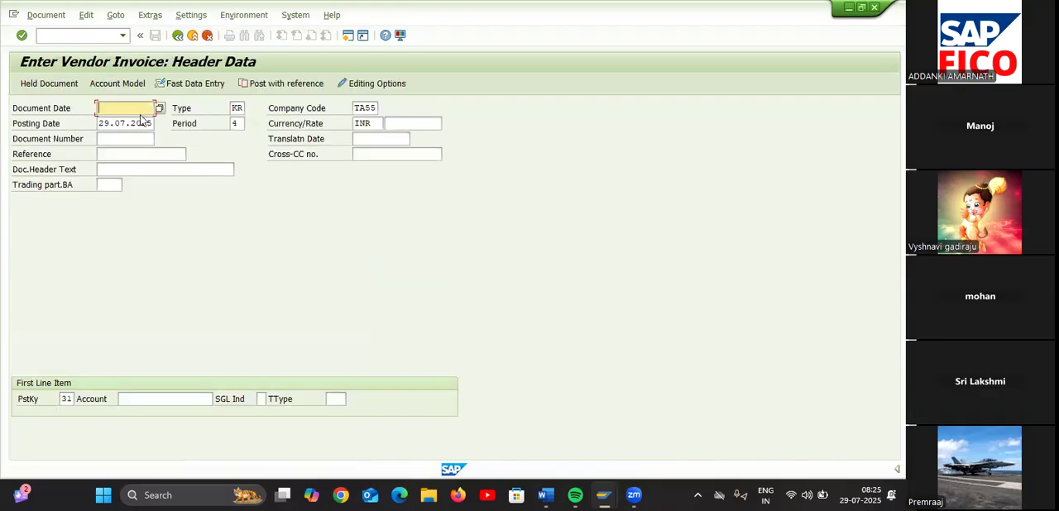
Set the document date to 29.07.2025, pick vendor Srinivasa Enterprises as the first line item's account and continue to the vendor item
{"action": "left_click", "coordinate": [159, 110]}
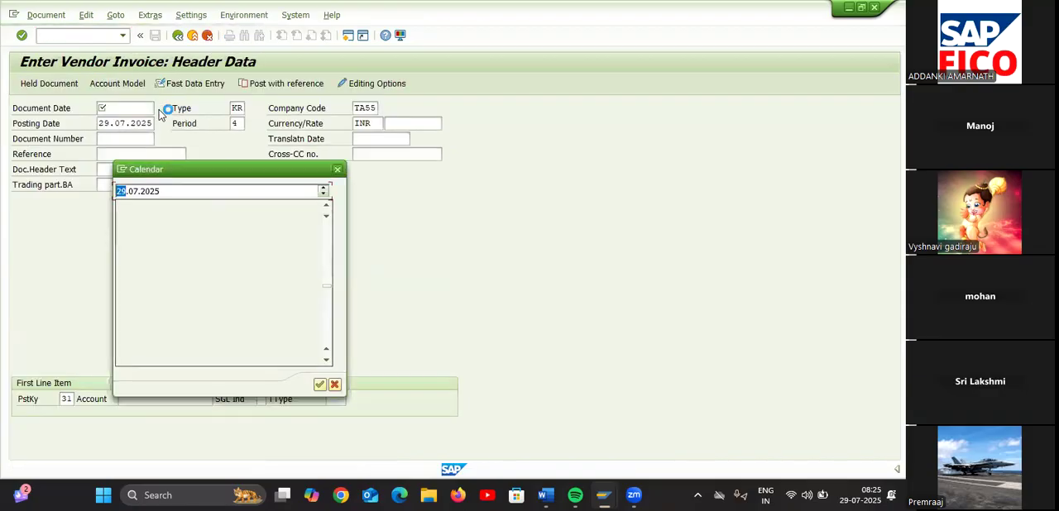
{"action": "double_click", "coordinate": [191, 296]}
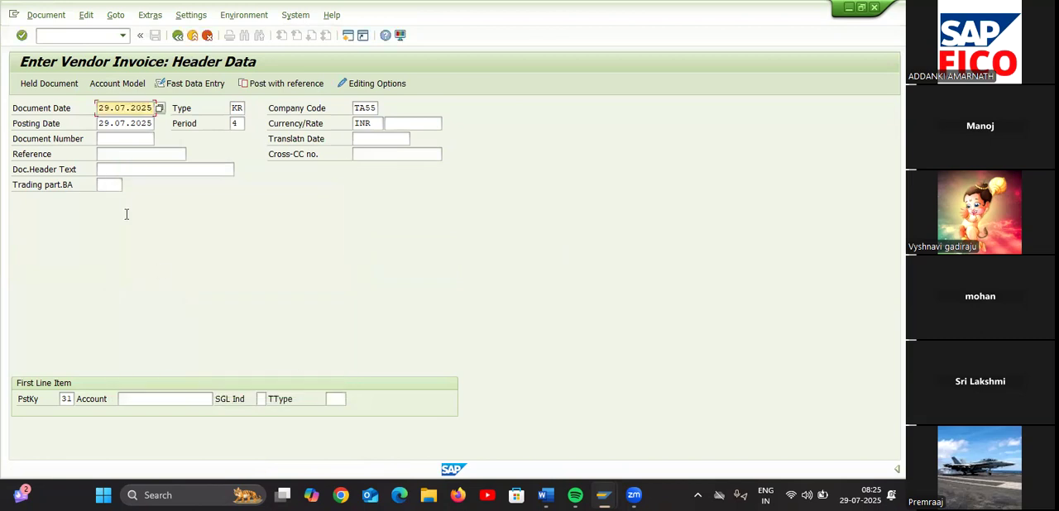
{"action": "left_click", "coordinate": [140, 401]}
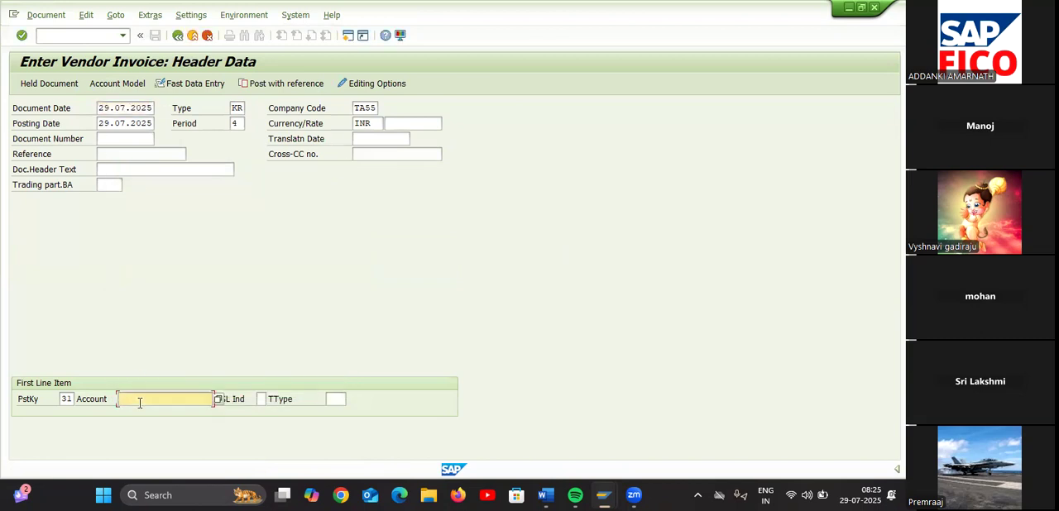
{"action": "left_click", "coordinate": [219, 400]}
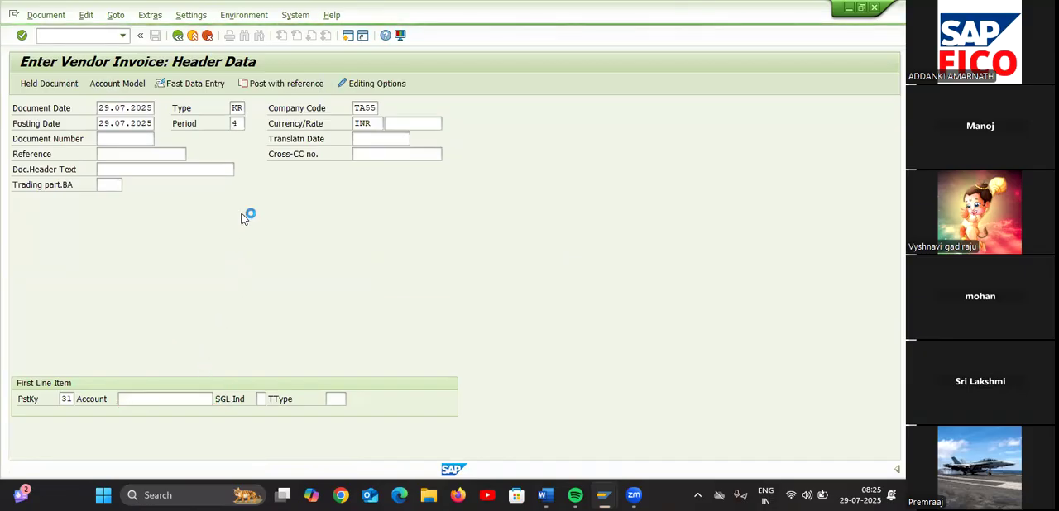
{"action": "key", "text": "Return"}
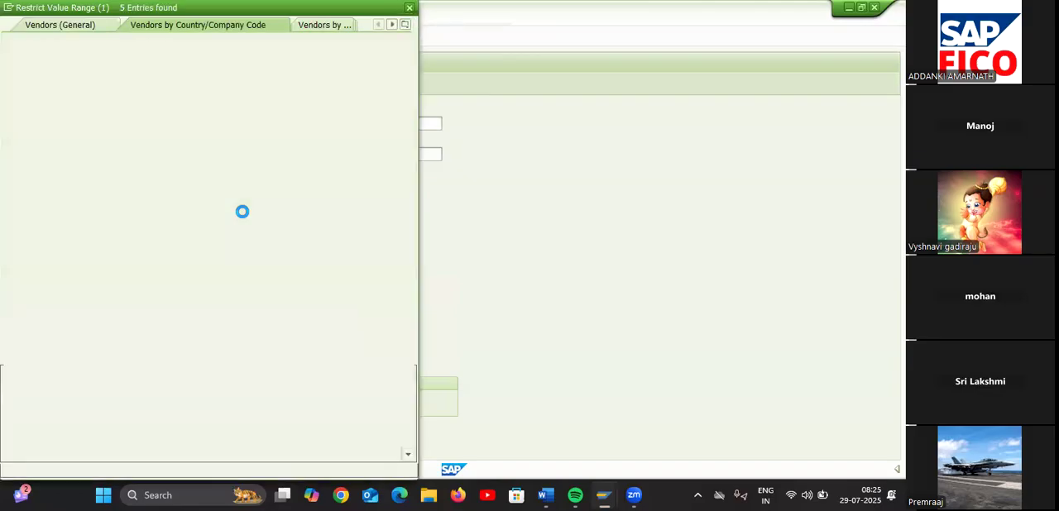
{"action": "double_click", "coordinate": [186, 103]}
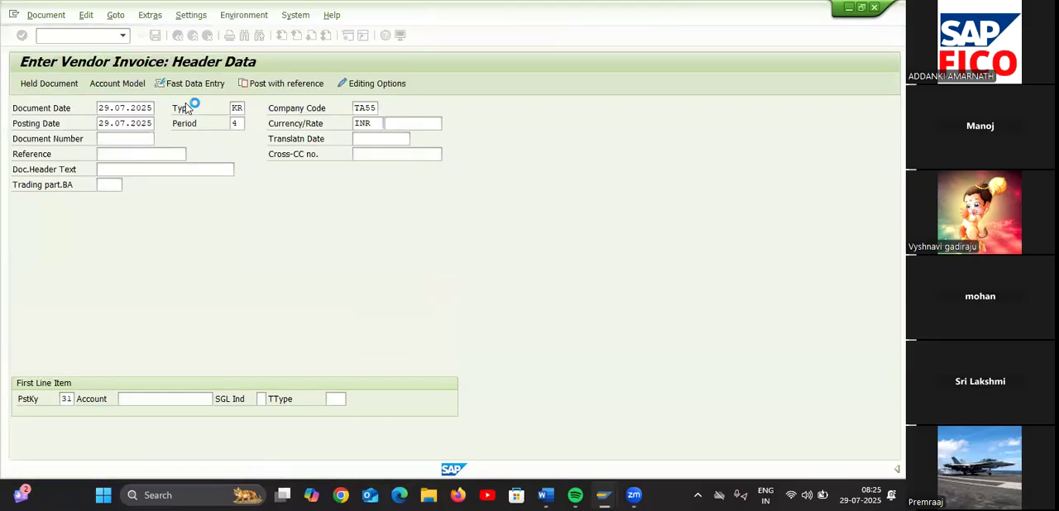
{"action": "key", "text": "Return"}
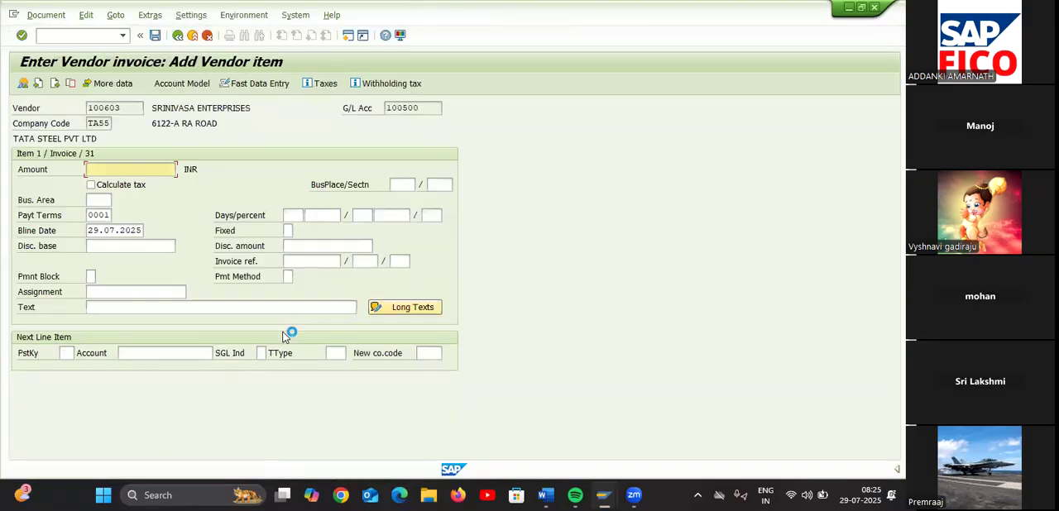
Fill the vendor item with an amount of 10000 and the text VENDOR INVOICE CREATION
{"action": "type", "text": "10000"}
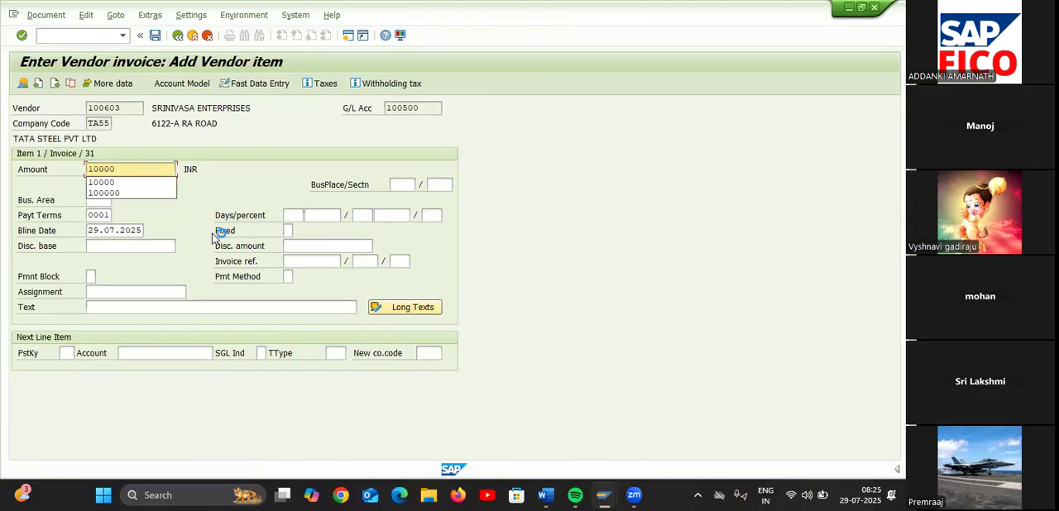
{"action": "left_click", "coordinate": [168, 178]}
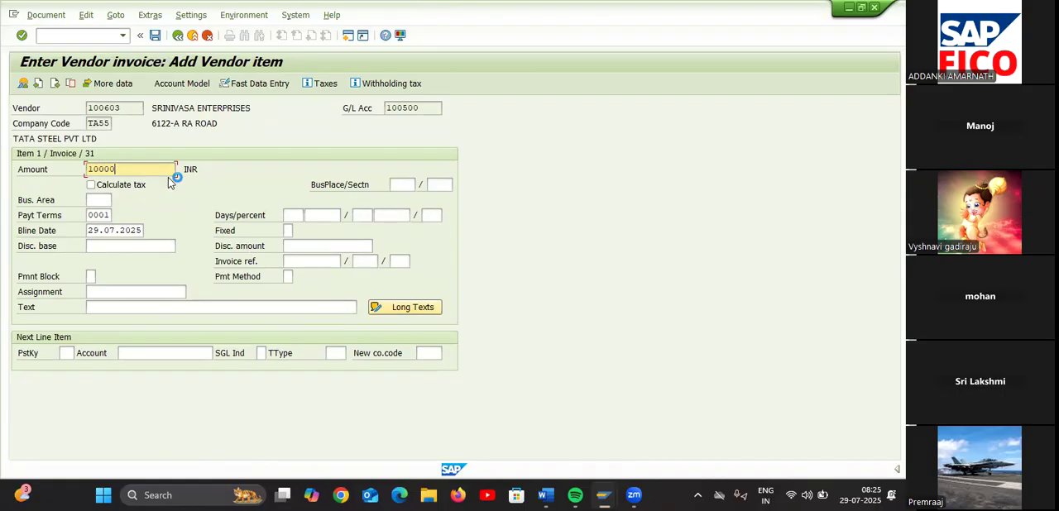
{"action": "left_click", "coordinate": [129, 306]}
{"action": "type", "text": "V"}
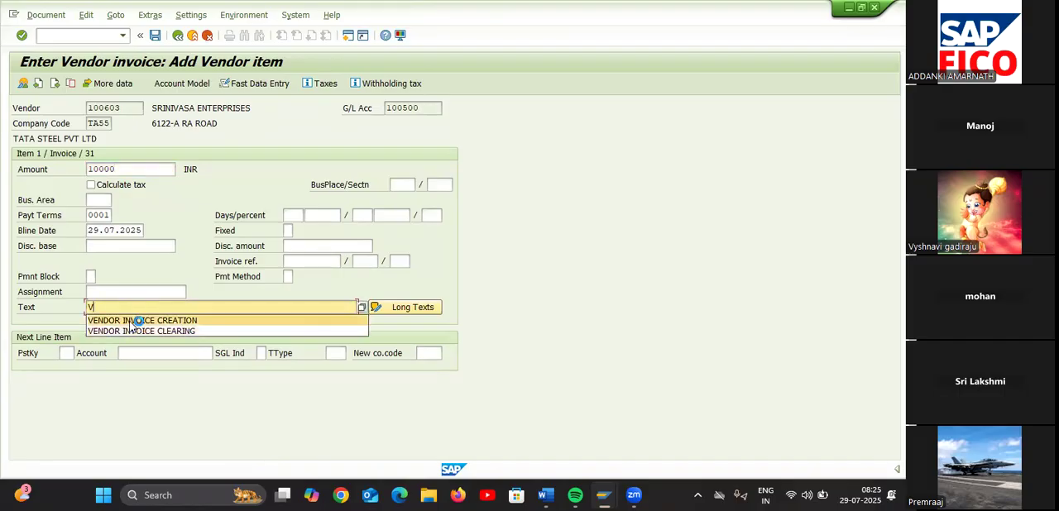
{"action": "left_click", "coordinate": [130, 321]}
Give the next line item posting key 50 and G/L account 400300 RENT AC, accepting the proposed withholding tax information
{"action": "left_click", "coordinate": [68, 353]}
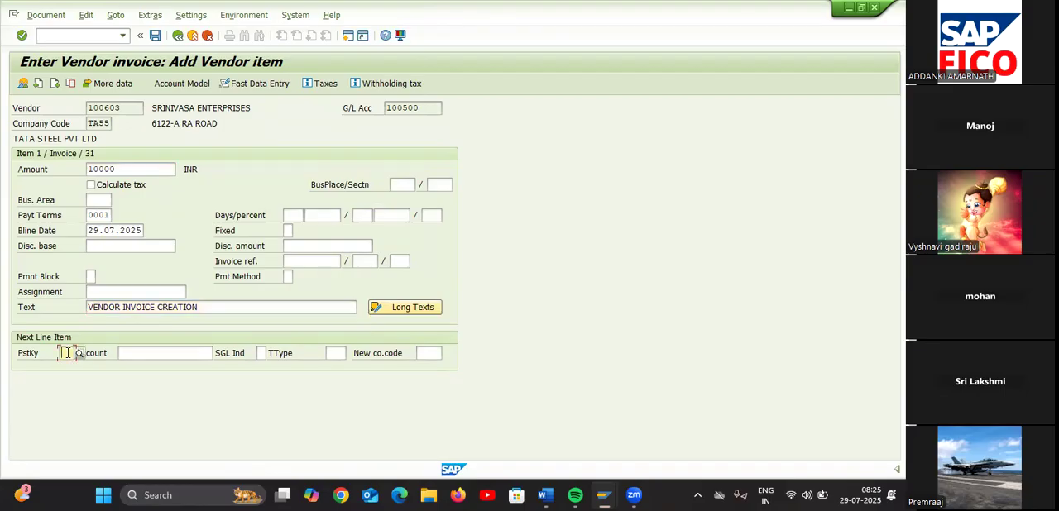
{"action": "type", "text": "50"}
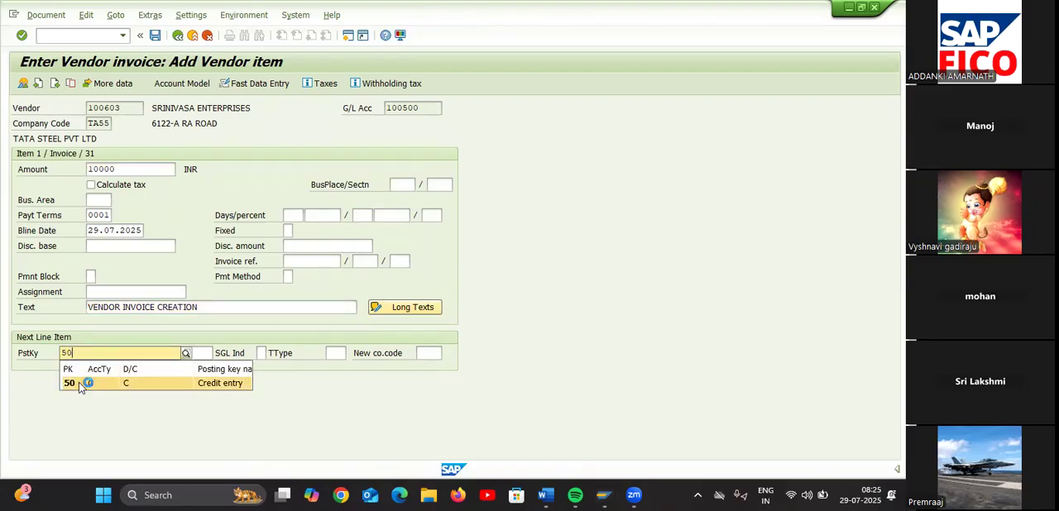
{"action": "left_click", "coordinate": [78, 382]}
{"action": "left_click", "coordinate": [124, 353]}
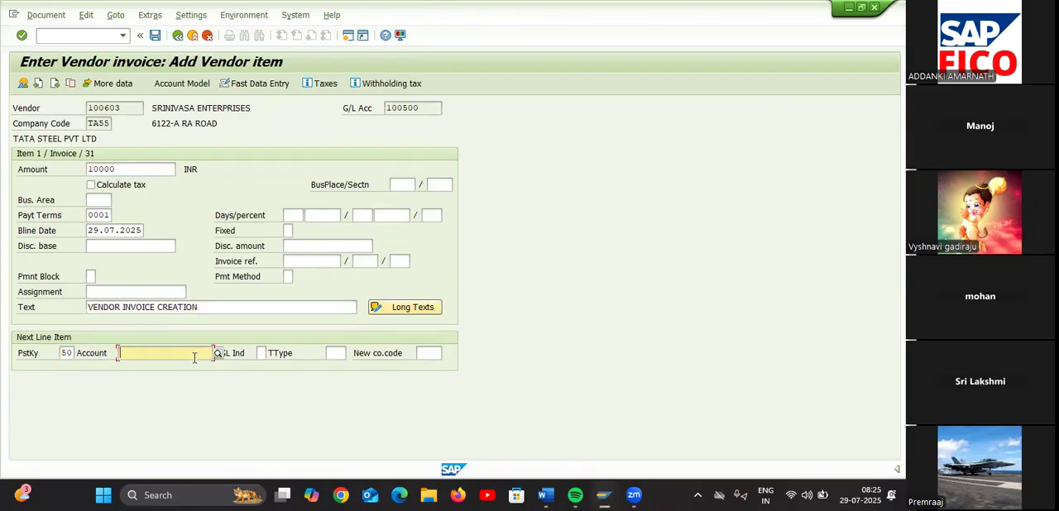
{"action": "left_click", "coordinate": [219, 353]}
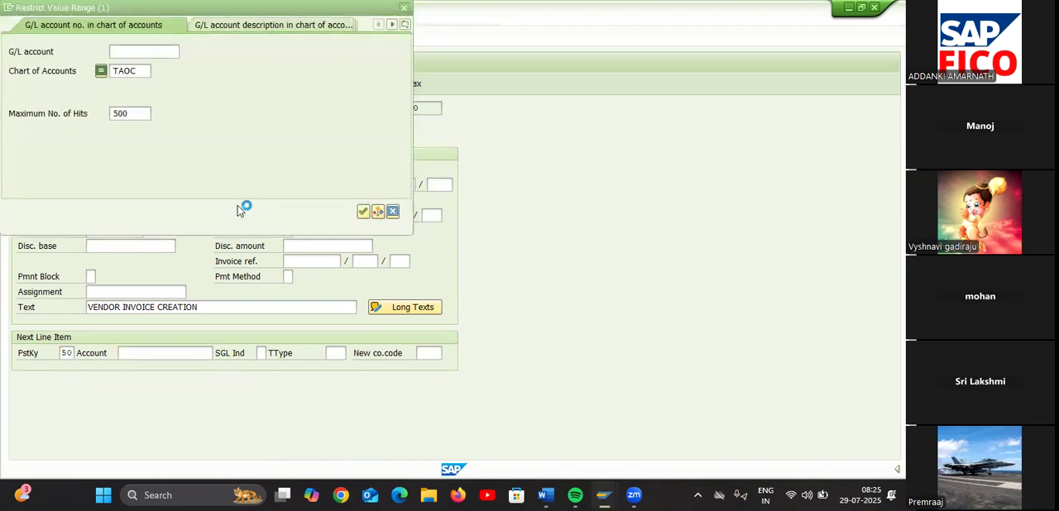
{"action": "key", "text": "Return"}
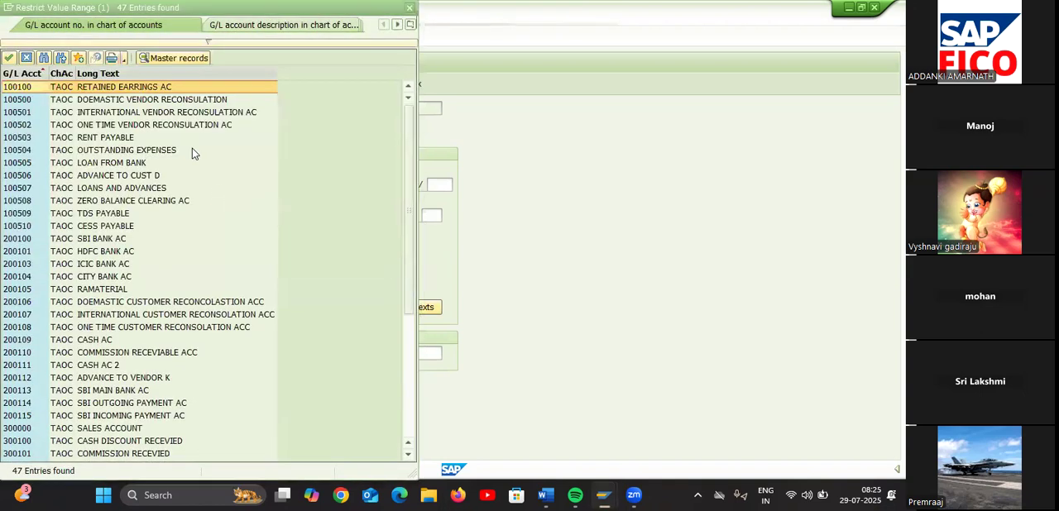
{"action": "scroll", "coordinate": [139, 240], "scroll_direction": "down", "scroll_amount": 5}
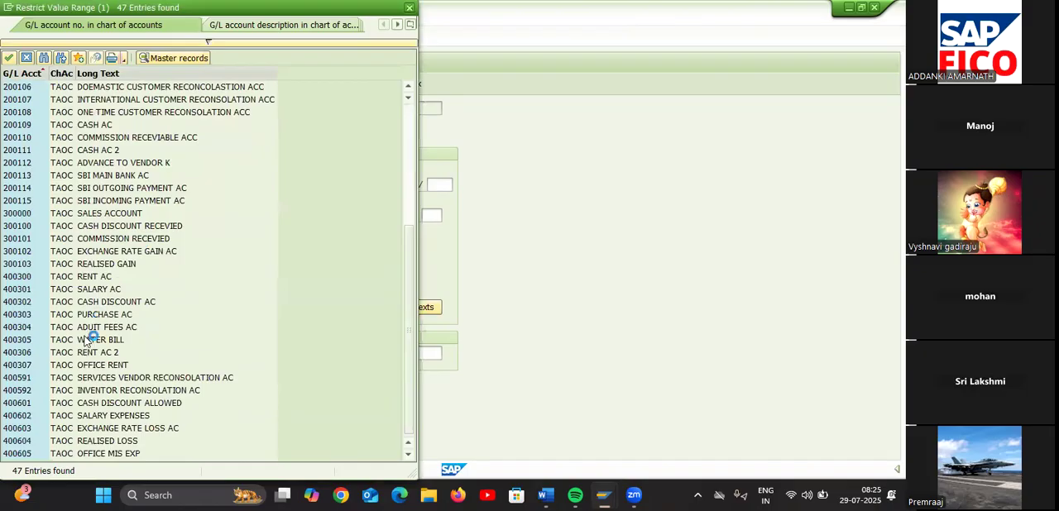
{"action": "double_click", "coordinate": [91, 276]}
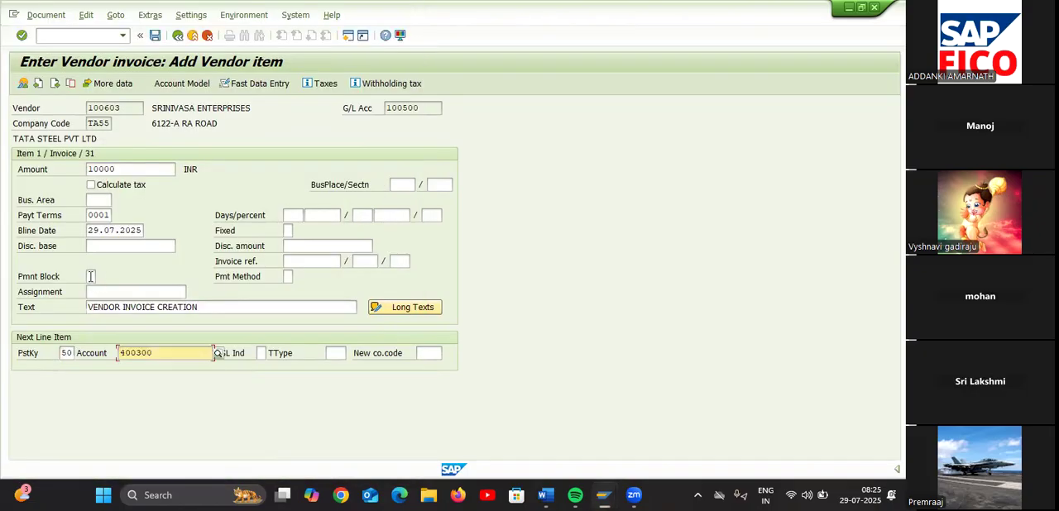
{"action": "key", "text": "Return"}
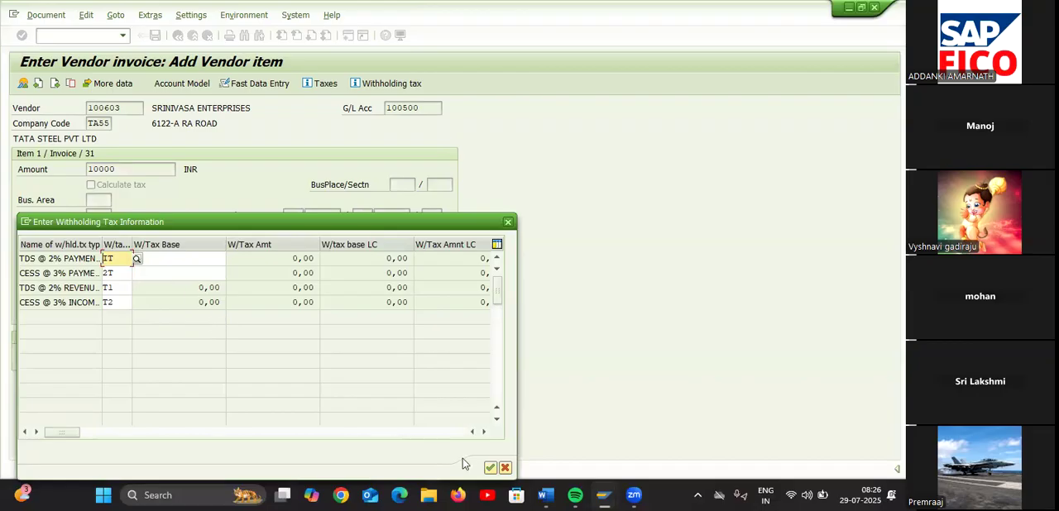
{"action": "left_click", "coordinate": [490, 468]}
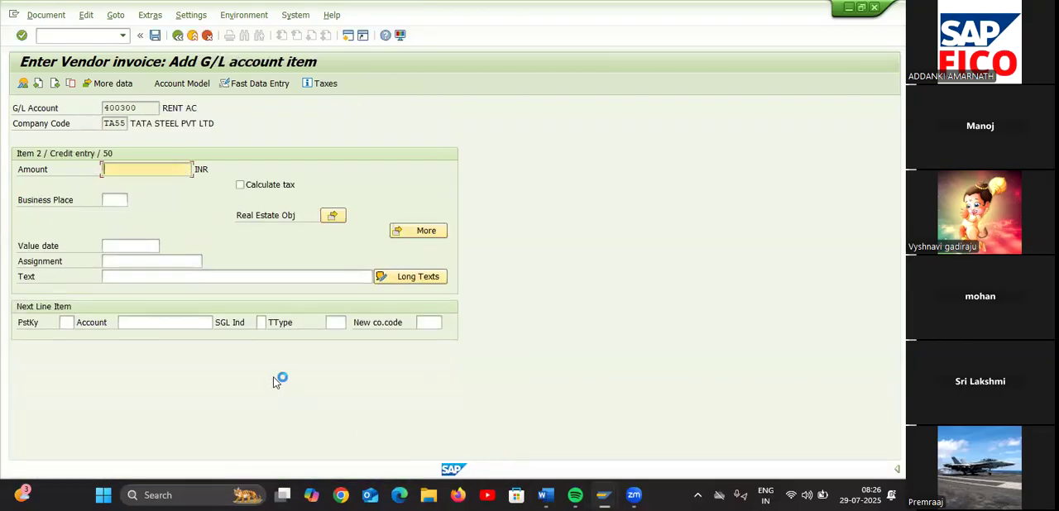
Complete the RENT AC item with an amount of 10000 and the vendor item's text, and simulate the document
{"action": "type", "text": "*"}
{"action": "left_click", "coordinate": [162, 277]}
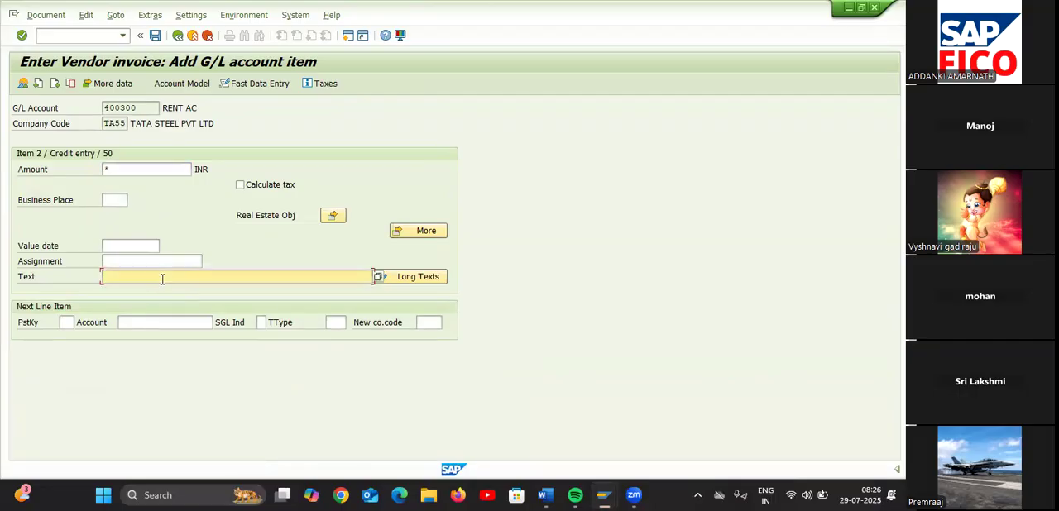
{"action": "type", "text": "+"}
{"action": "key", "text": "Return"}
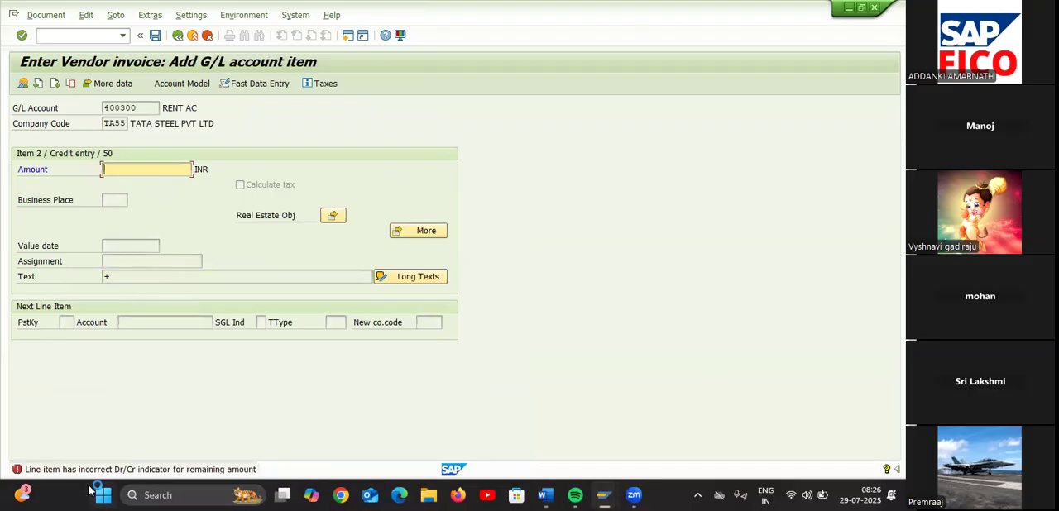
{"action": "left_click", "coordinate": [212, 474]}
{"action": "left_click", "coordinate": [245, 461]}
{"action": "type", "text": "1000"}
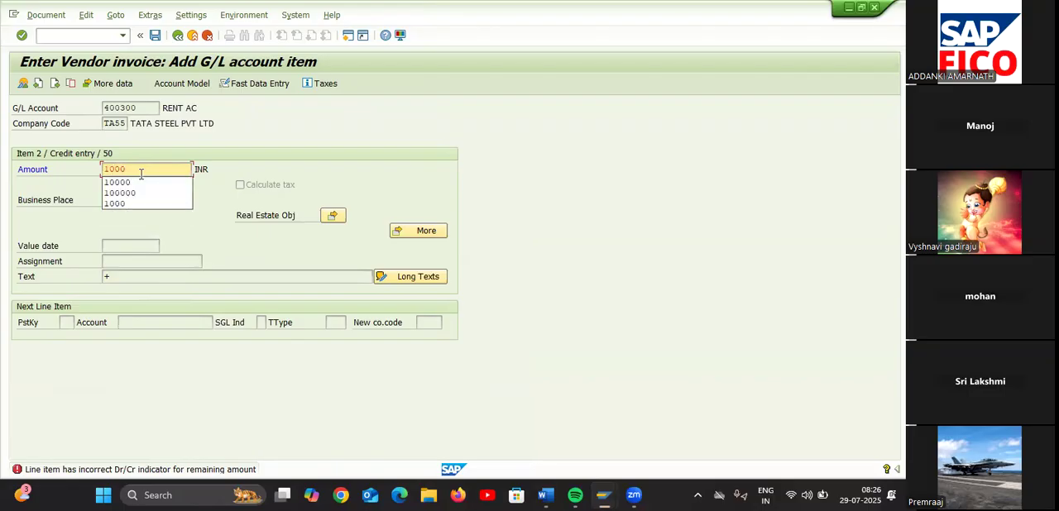
{"action": "type", "text": "0"}
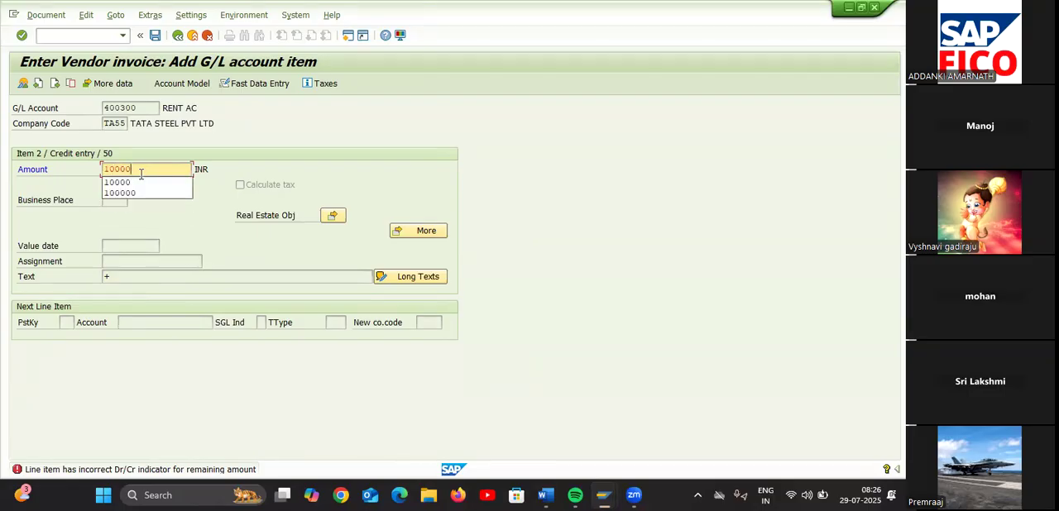
{"action": "key", "text": "Return"}
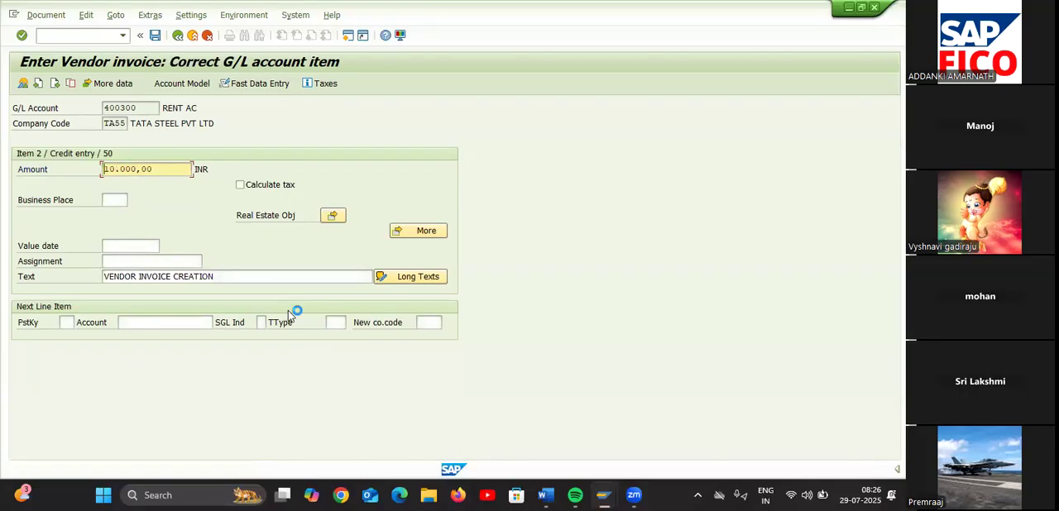
{"action": "left_click", "coordinate": [48, 15]}
{"action": "left_click", "coordinate": [53, 78]}
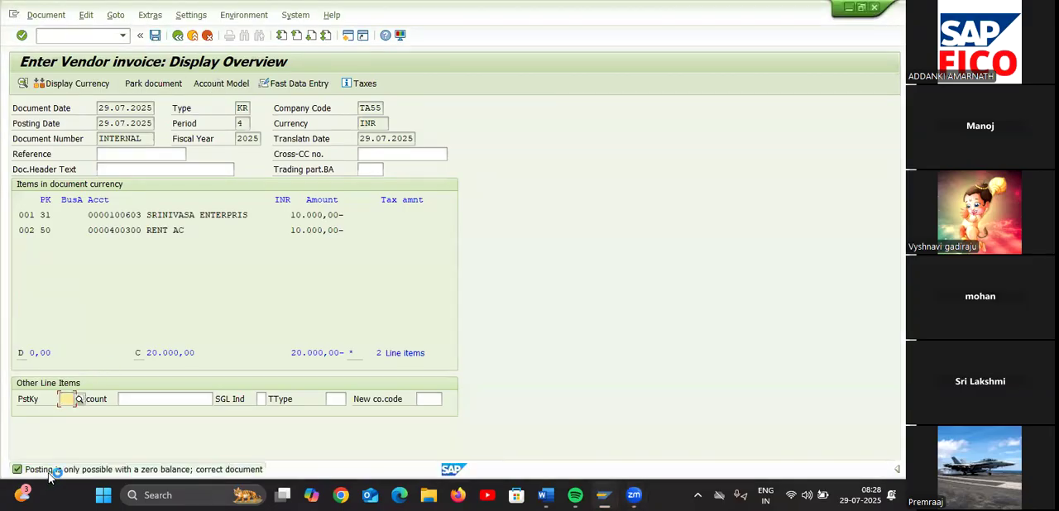
Read the long text of the zero-balance status message for the simulated document, and close it
{"action": "double_click", "coordinate": [177, 470]}
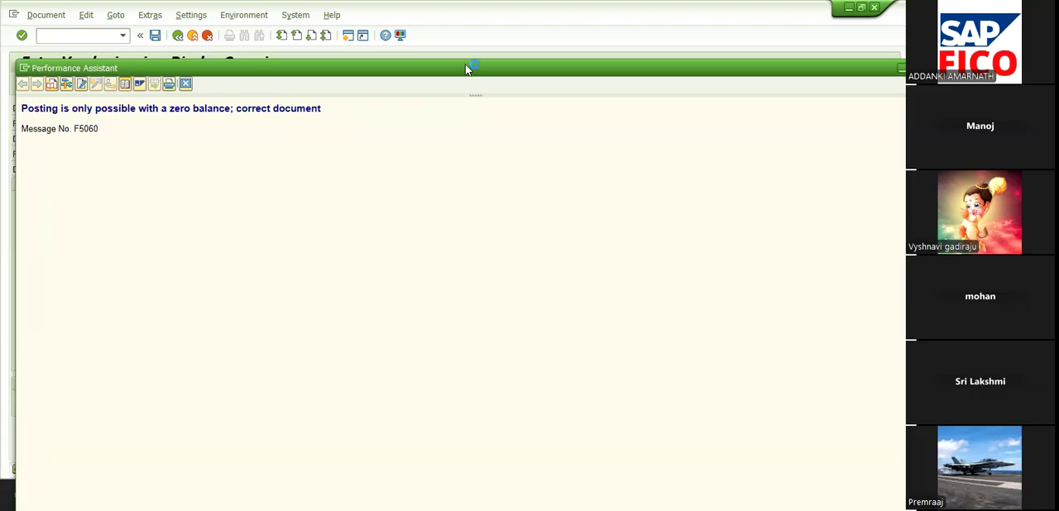
{"action": "left_click_drag", "start_coordinate": [466, 69], "coordinate": [383, 77]}
{"action": "left_click", "coordinate": [845, 76]}
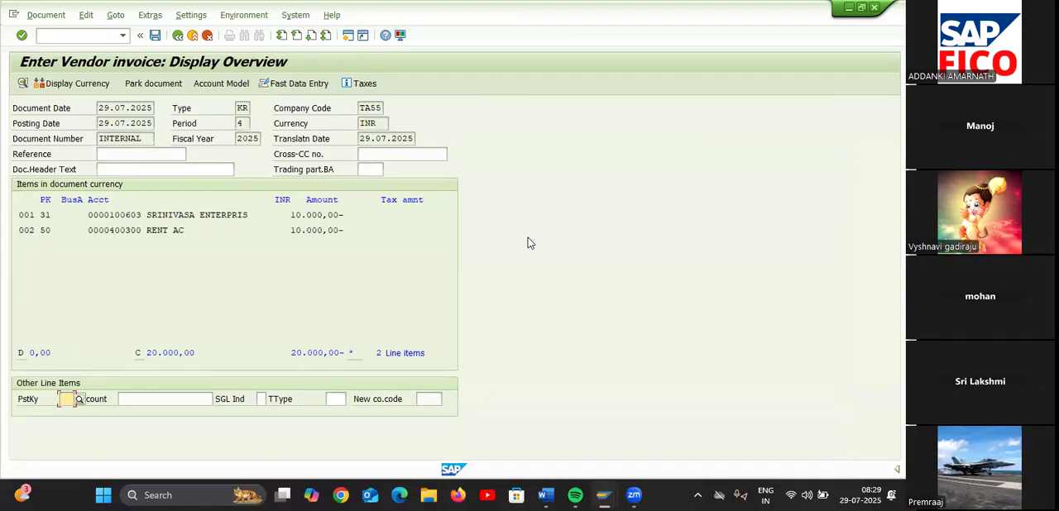
Abandon the unposted document and start the vendor invoice transaction FB60
{"action": "left_click", "coordinate": [80, 37]}
{"action": "type", "text": "/NFB60"}
{"action": "key", "text": "Return"}
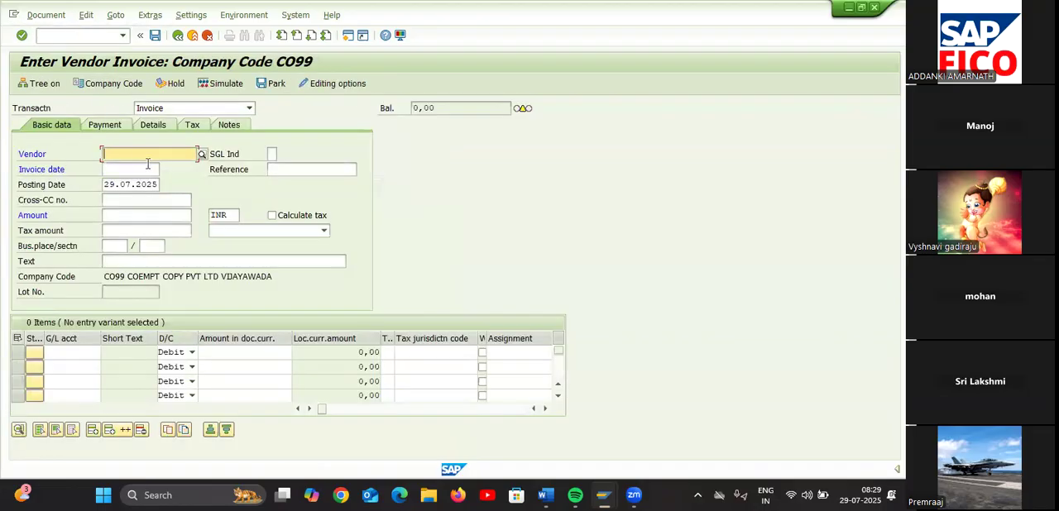
Switch the vendor invoice entry to company code TA55
{"action": "left_click", "coordinate": [201, 156]}
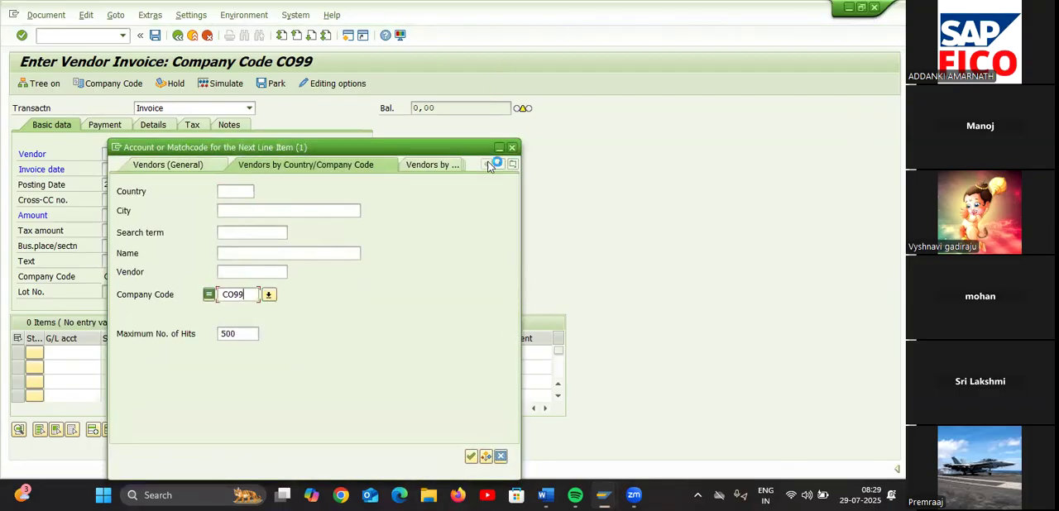
{"action": "left_click", "coordinate": [512, 147]}
{"action": "left_click", "coordinate": [120, 86]}
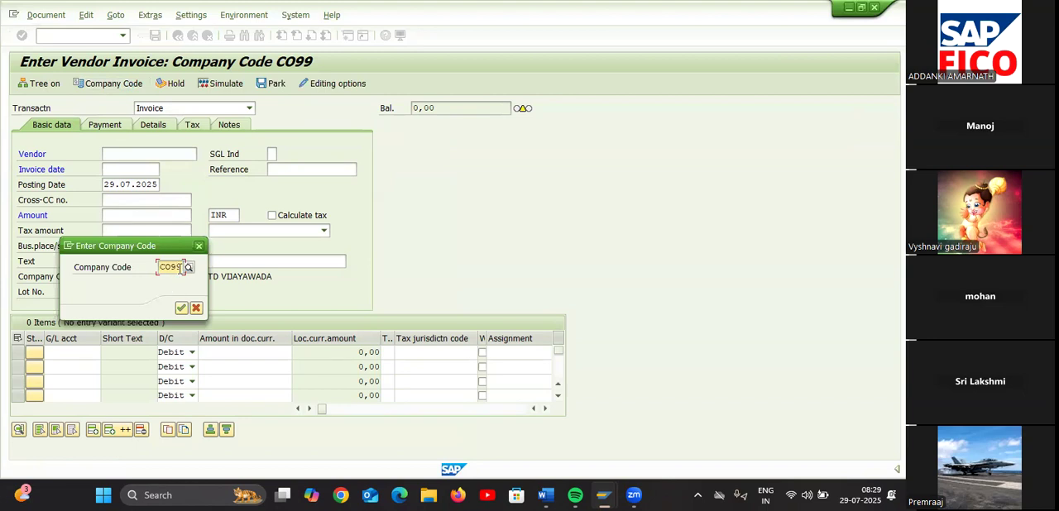
{"action": "type", "text": "TA"}
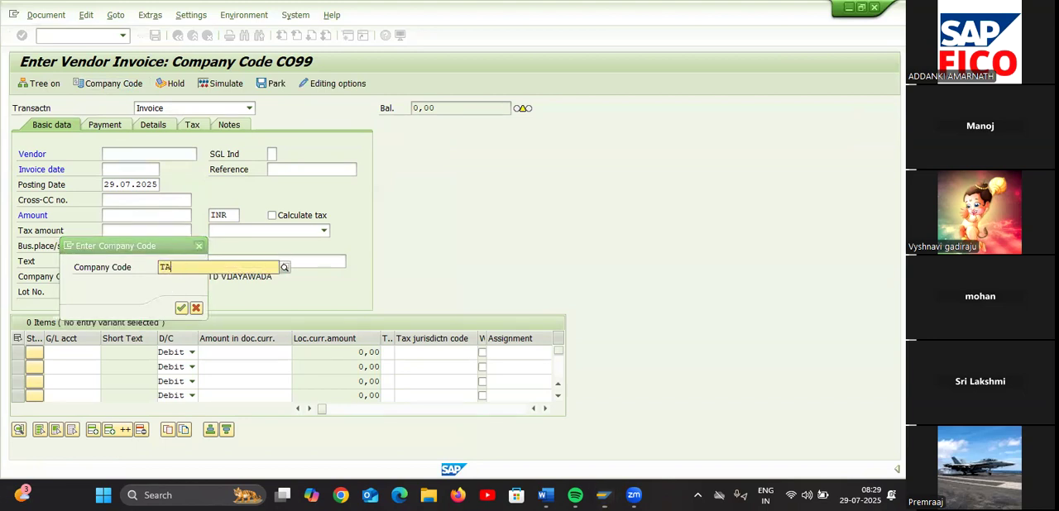
{"action": "type", "text": "55"}
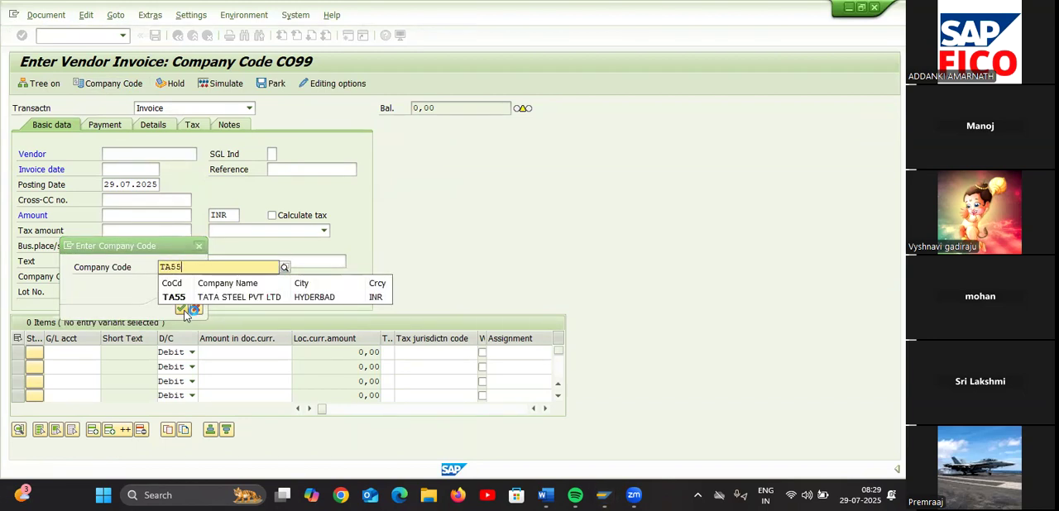
{"action": "left_click", "coordinate": [185, 298]}
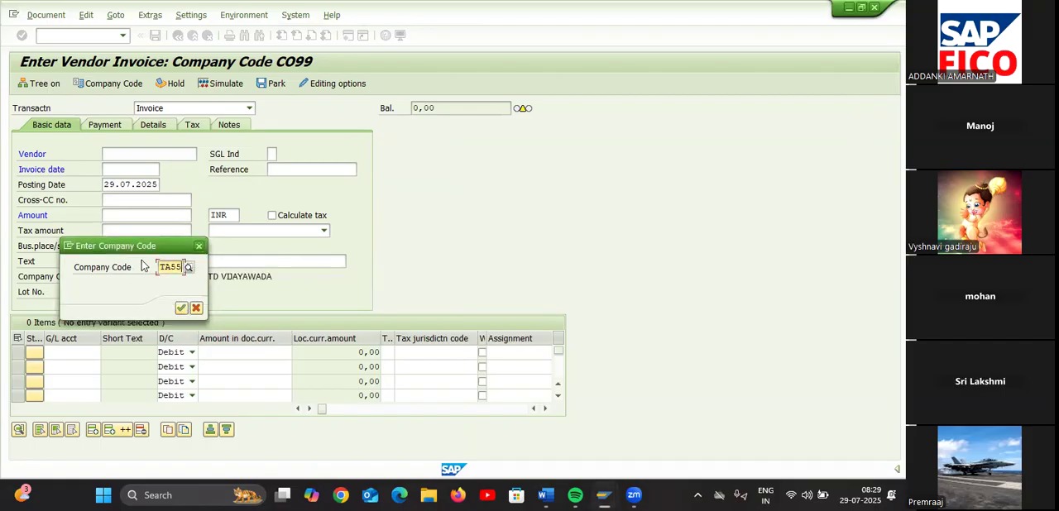
{"action": "left_click", "coordinate": [181, 308]}
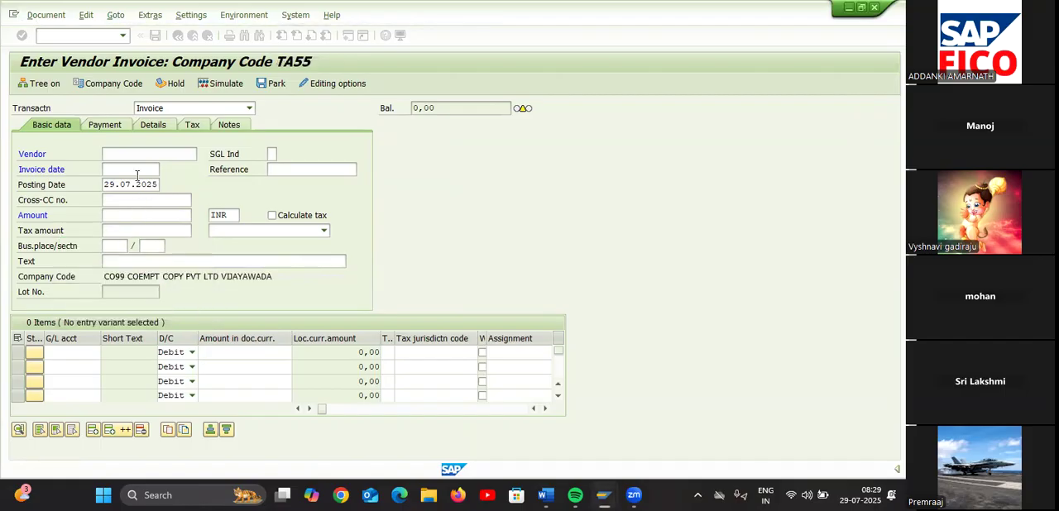
Pick vendor Srinivasa Enterprises for the invoice and set the invoice date to 29.07.2025
{"action": "left_click", "coordinate": [136, 171]}
{"action": "left_click", "coordinate": [136, 157]}
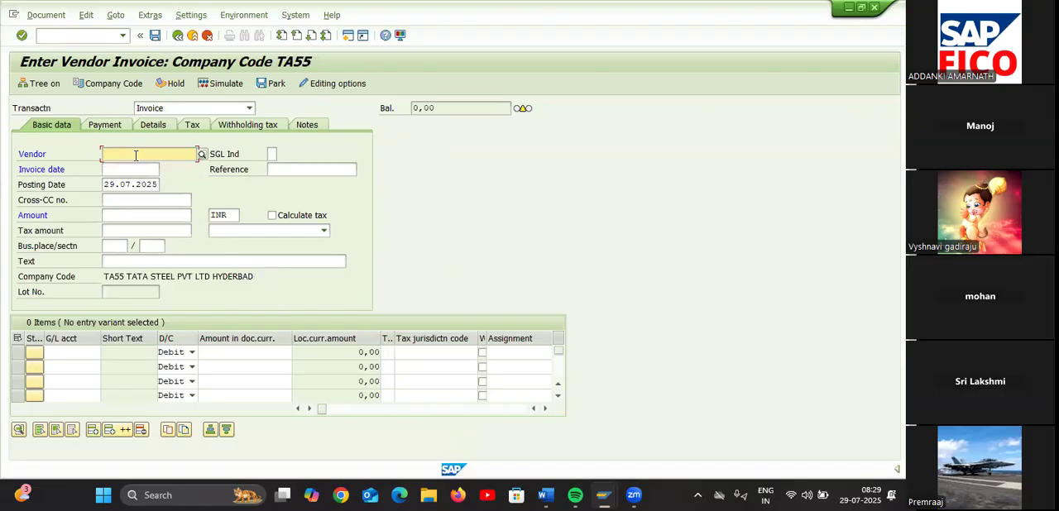
{"action": "left_click", "coordinate": [203, 158]}
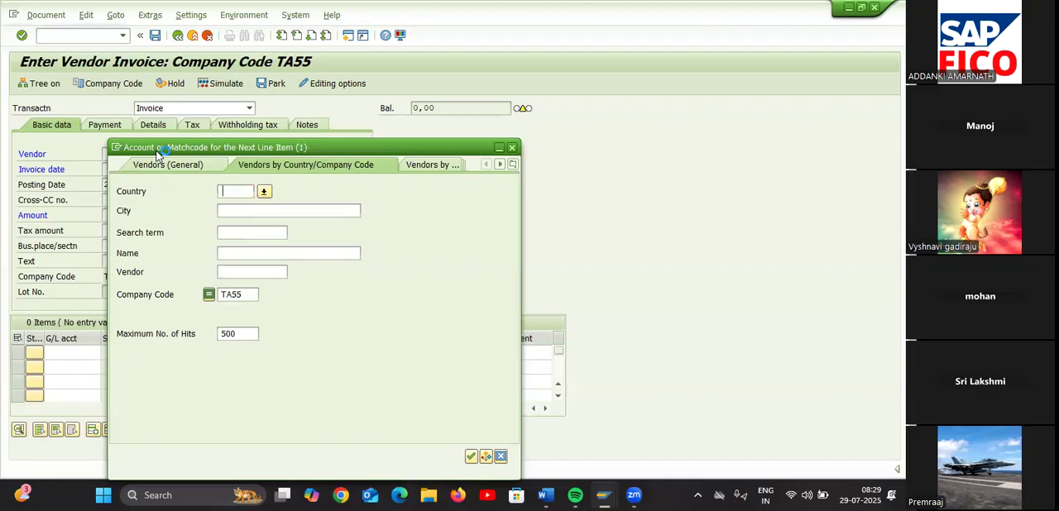
{"action": "left_click", "coordinate": [233, 104]}
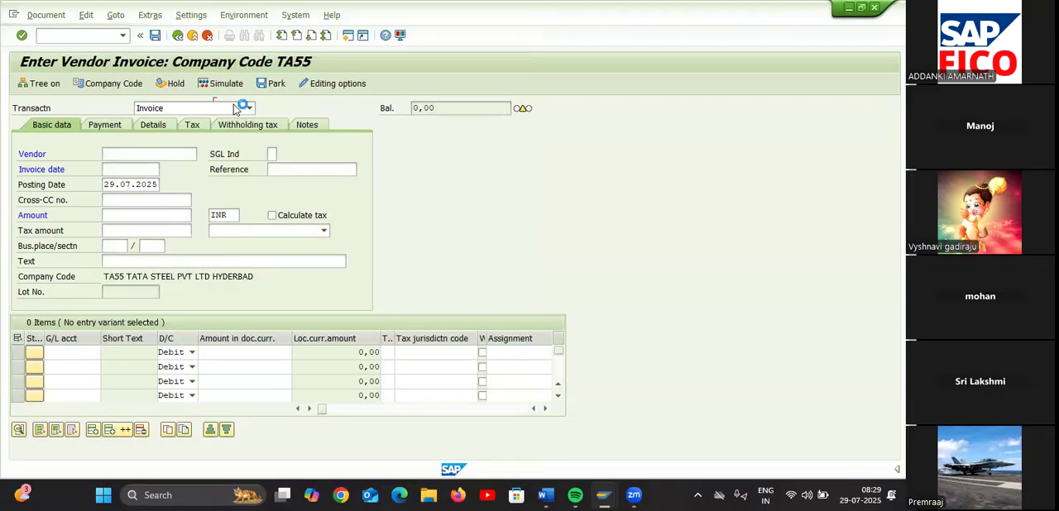
{"action": "left_click", "coordinate": [143, 170]}
{"action": "left_click", "coordinate": [165, 169]}
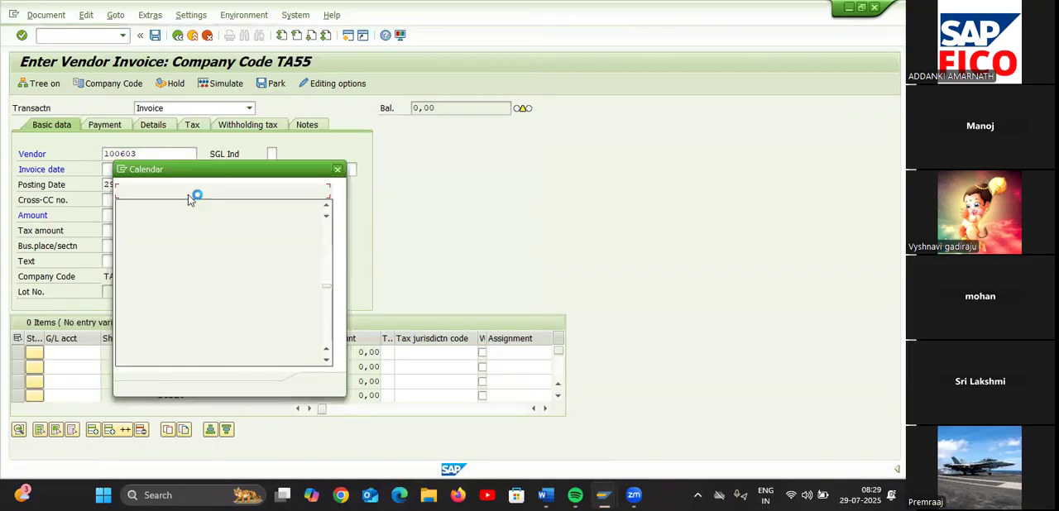
{"action": "double_click", "coordinate": [190, 297]}
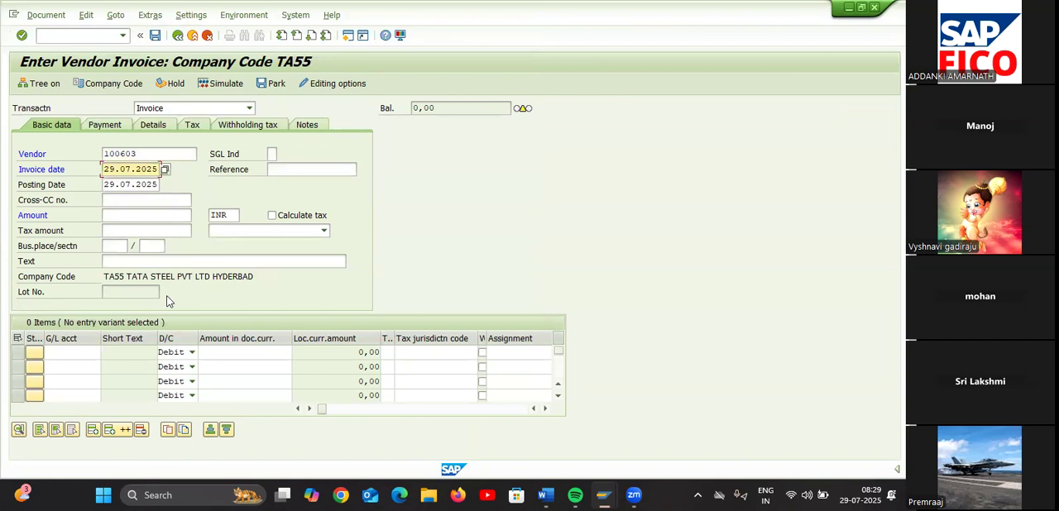
Set the invoice amount to 10000 and its text to VENDOR INVOICE CREATION
{"action": "left_click", "coordinate": [147, 213]}
{"action": "type", "text": "10000"}
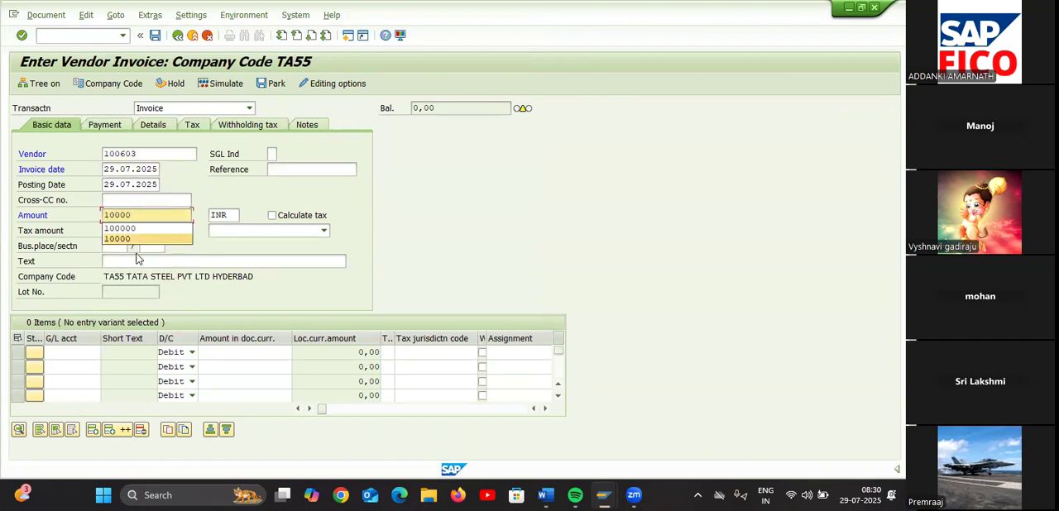
{"action": "left_click", "coordinate": [136, 239]}
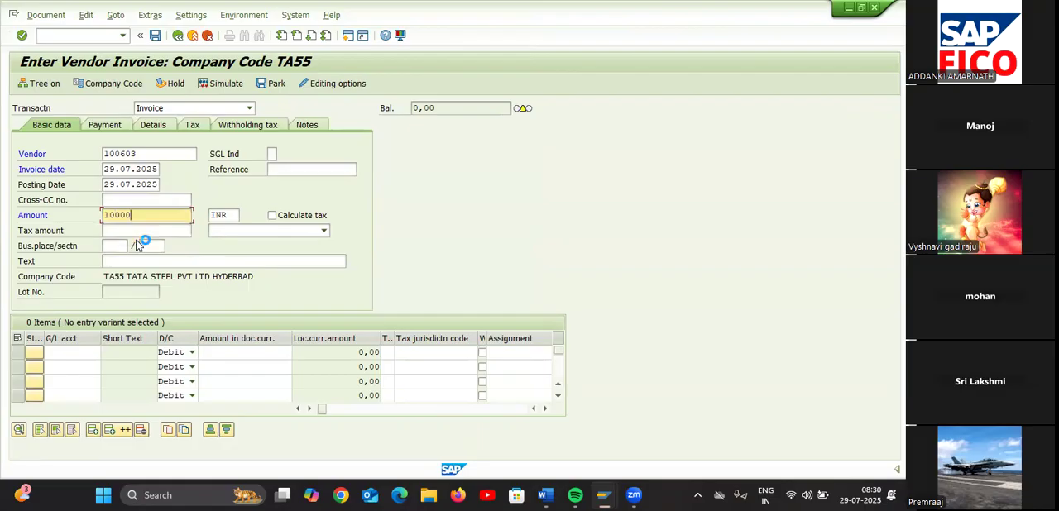
{"action": "left_click", "coordinate": [126, 259]}
{"action": "type", "text": "V"}
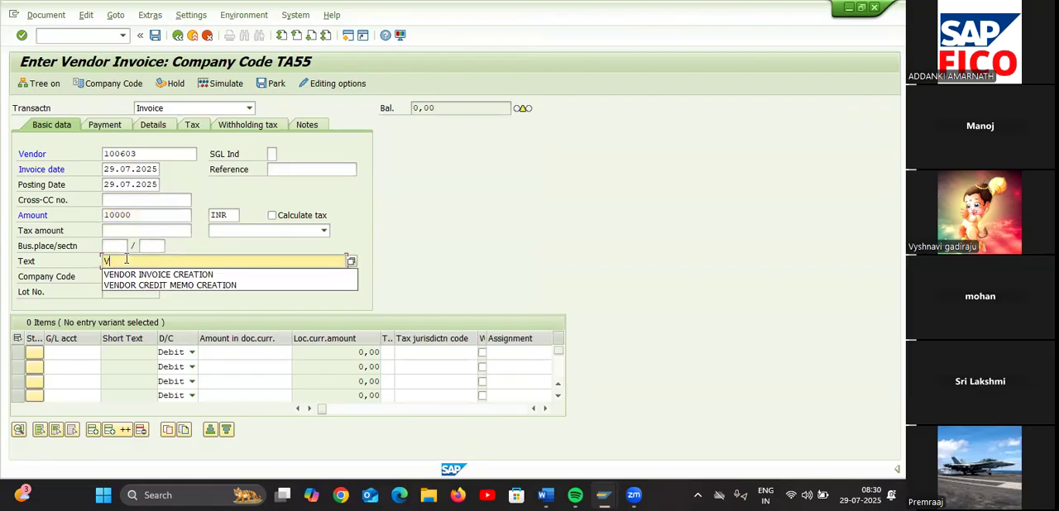
{"action": "left_click", "coordinate": [139, 275]}
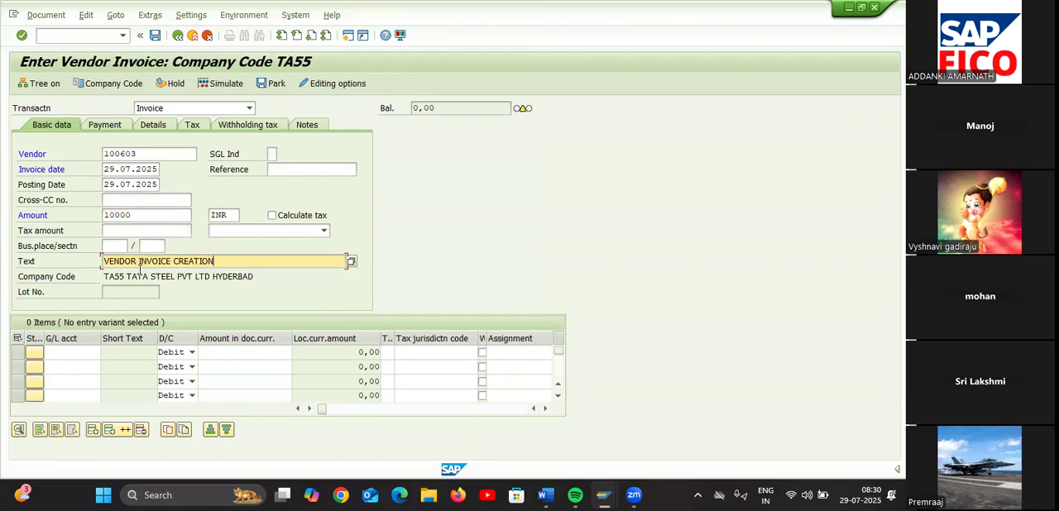
Add a debit line item for G/L account 400300 RENT AC with an amount of 10000, accepting the entries
{"action": "left_click", "coordinate": [73, 354]}
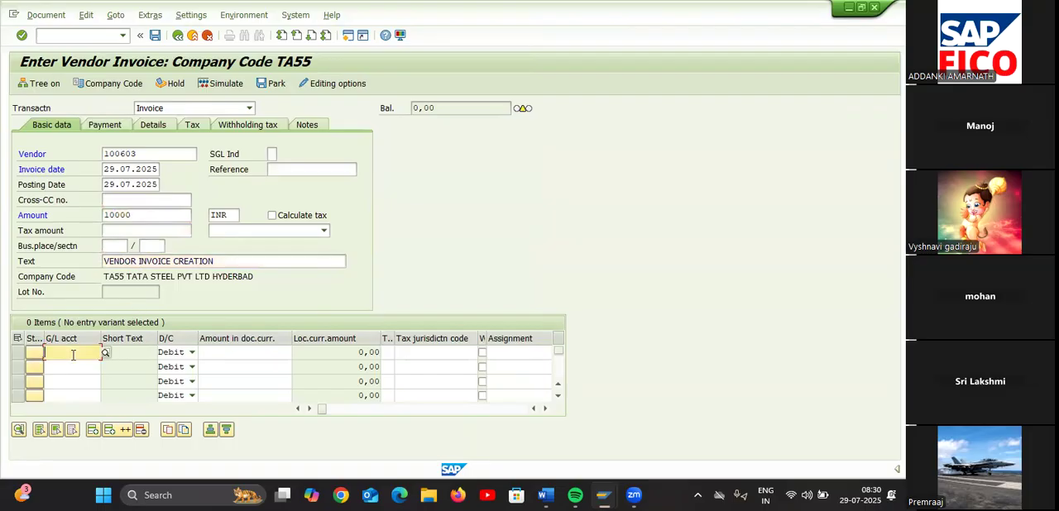
{"action": "left_click", "coordinate": [104, 353]}
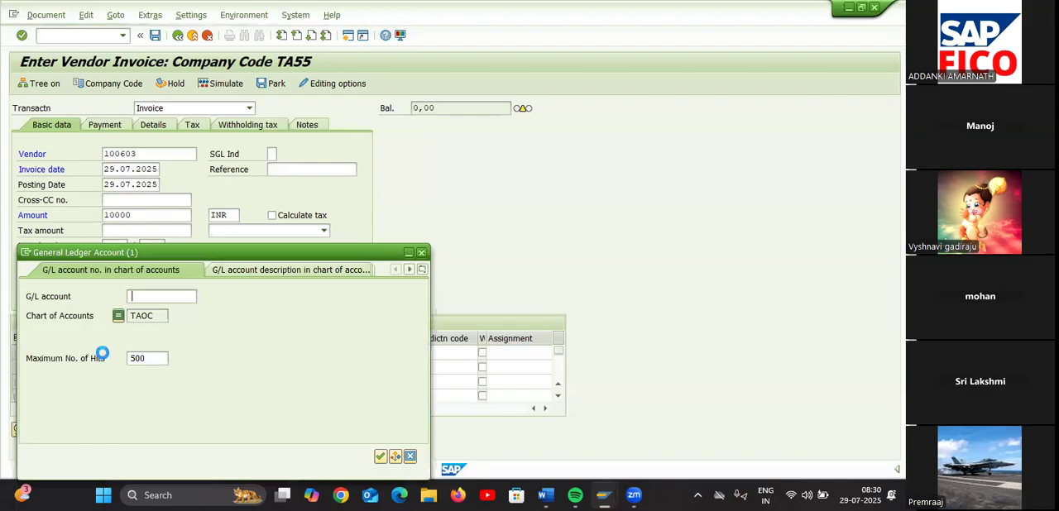
{"action": "key", "text": "Return"}
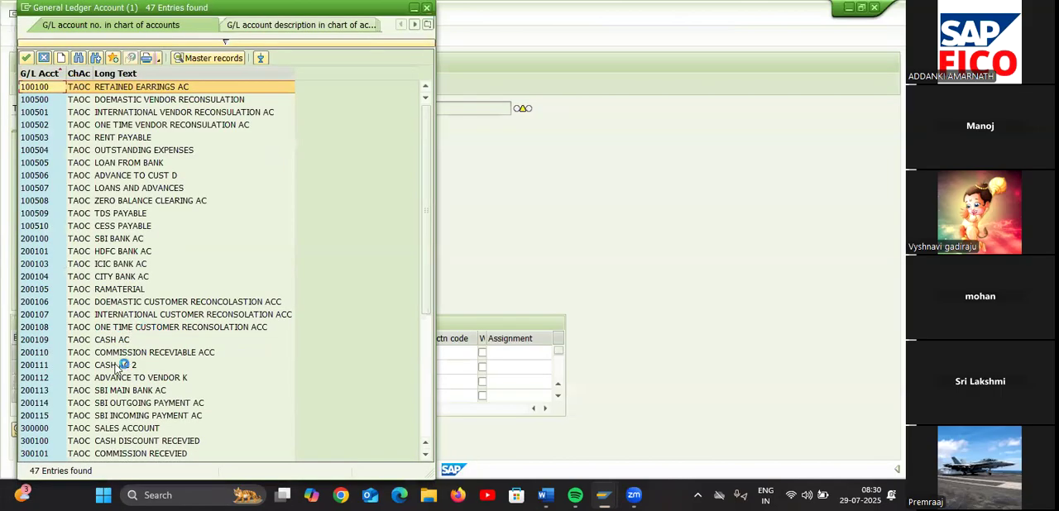
{"action": "scroll", "coordinate": [120, 367], "scroll_direction": "down", "scroll_amount": 1}
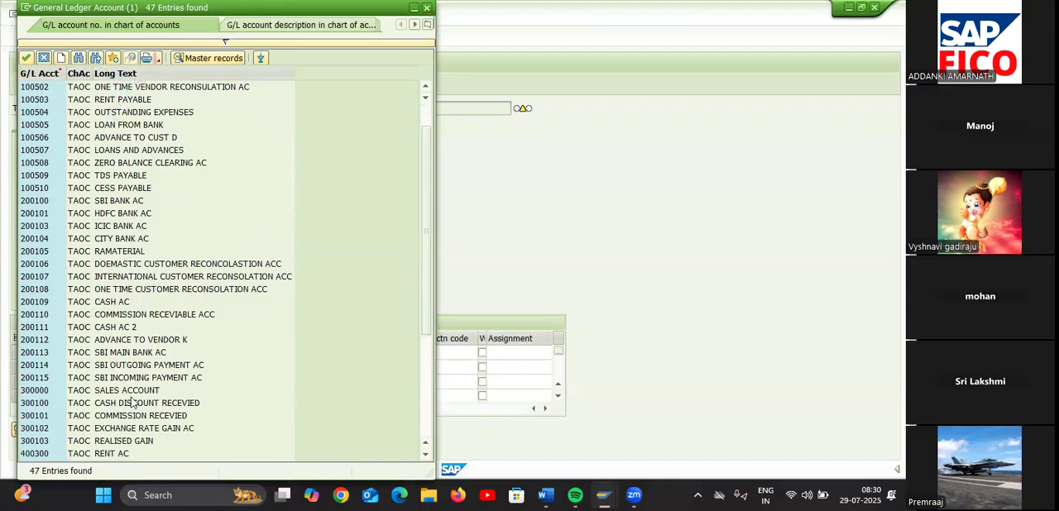
{"action": "left_click", "coordinate": [113, 454]}
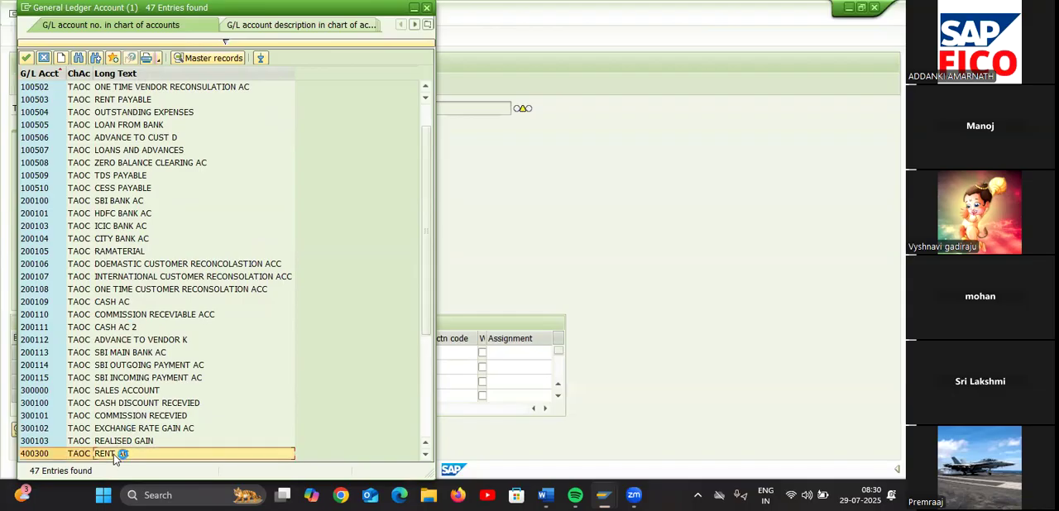
{"action": "double_click", "coordinate": [113, 455]}
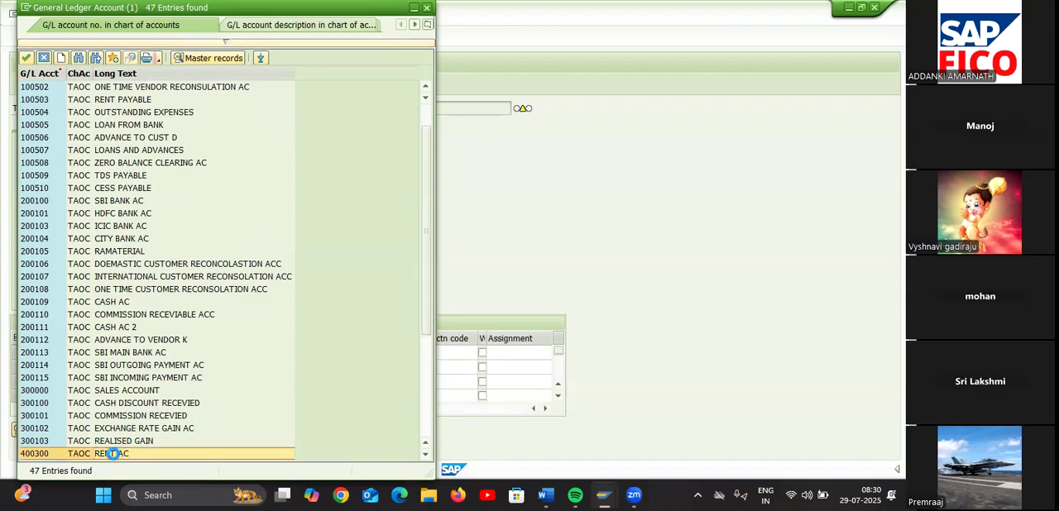
{"action": "left_click", "coordinate": [216, 356]}
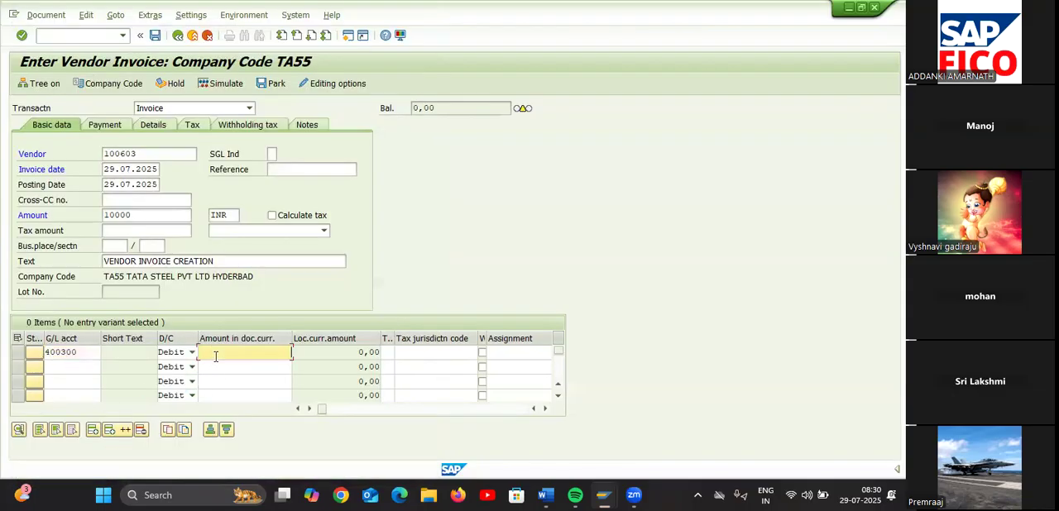
{"action": "type", "text": "10000"}
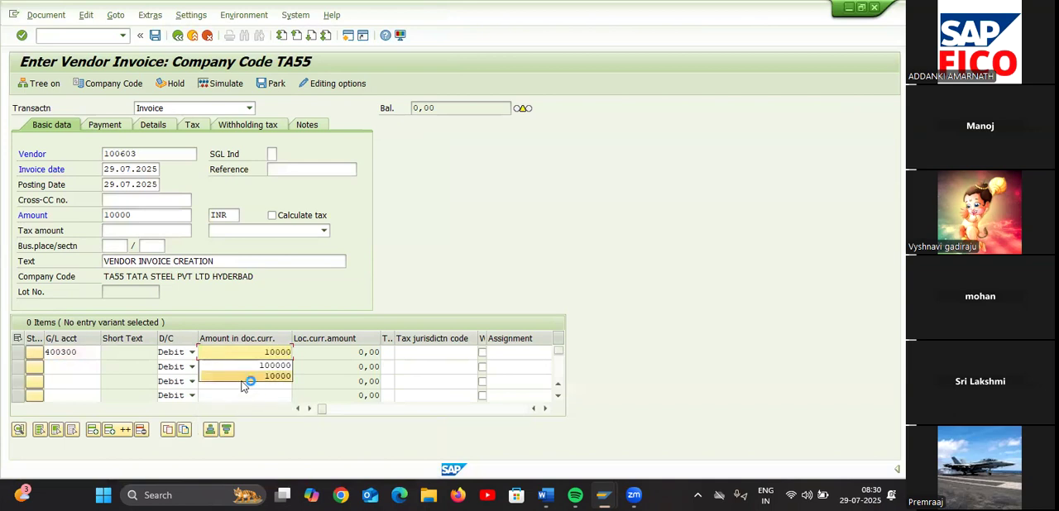
{"action": "left_click", "coordinate": [243, 378]}
{"action": "key", "text": "Return"}
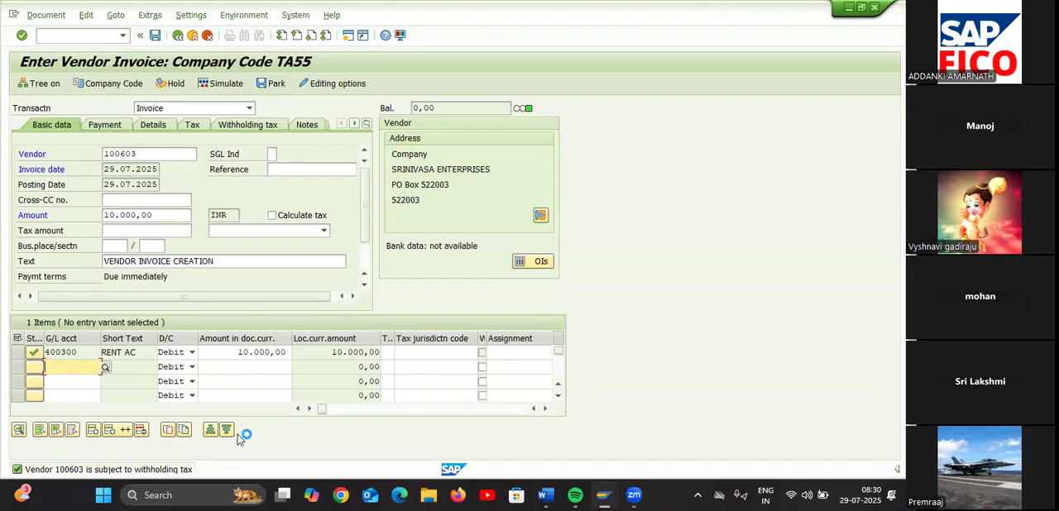
Simulate the vendor invoice, acknowledging the section code information, and review the messages in its error log
{"action": "left_click", "coordinate": [226, 83]}
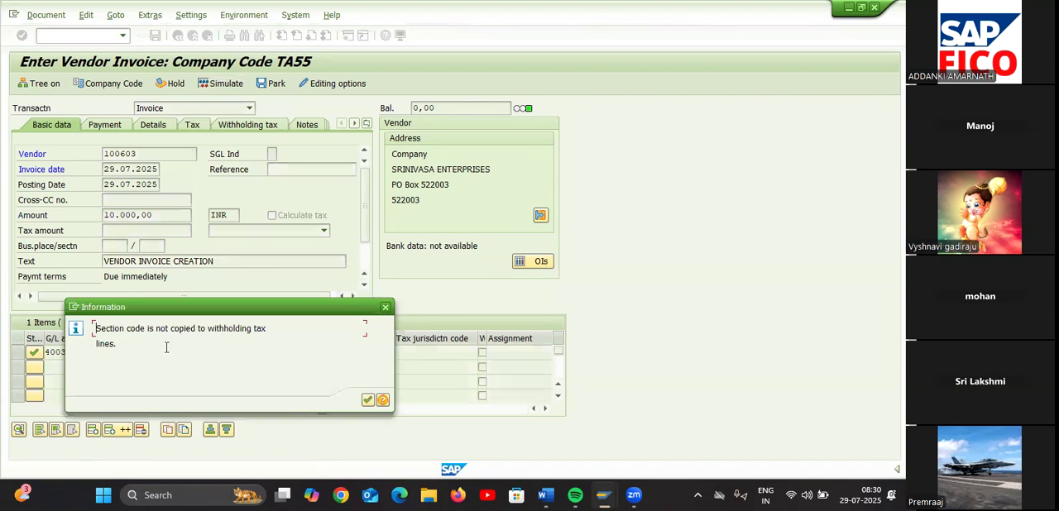
{"action": "left_click", "coordinate": [367, 400]}
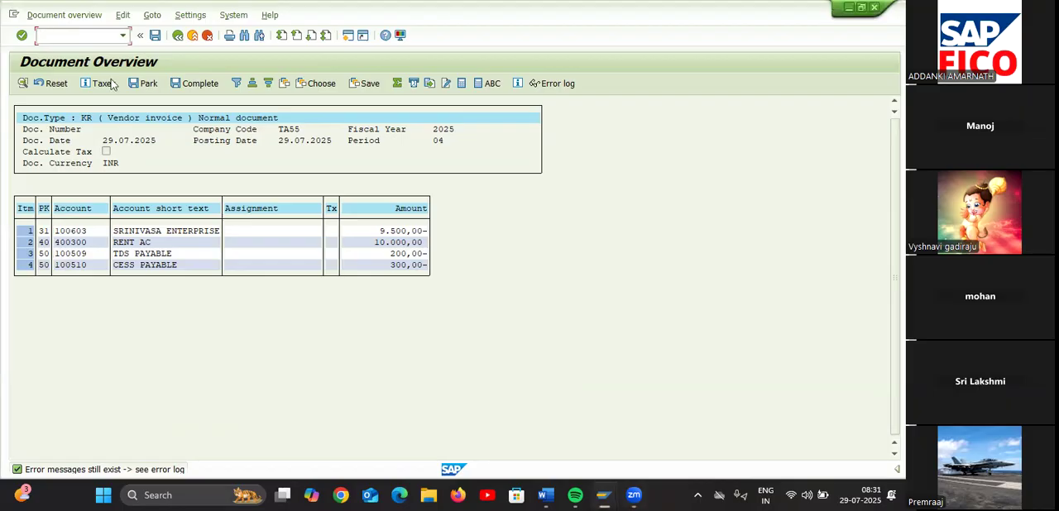
{"action": "left_click", "coordinate": [155, 81]}
{"action": "left_click", "coordinate": [163, 473]}
{"action": "left_click", "coordinate": [555, 88]}
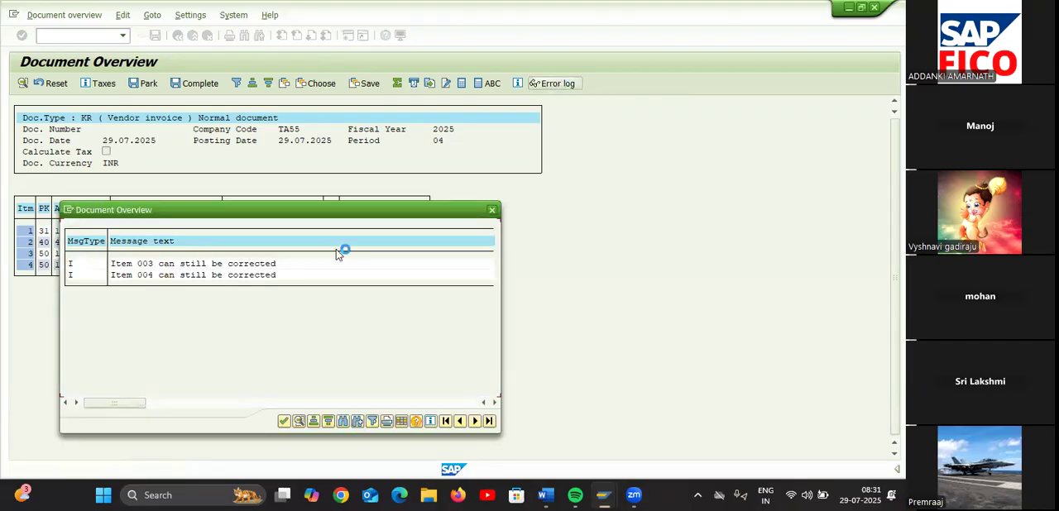
{"action": "left_click", "coordinate": [152, 264]}
{"action": "left_click", "coordinate": [284, 422]}
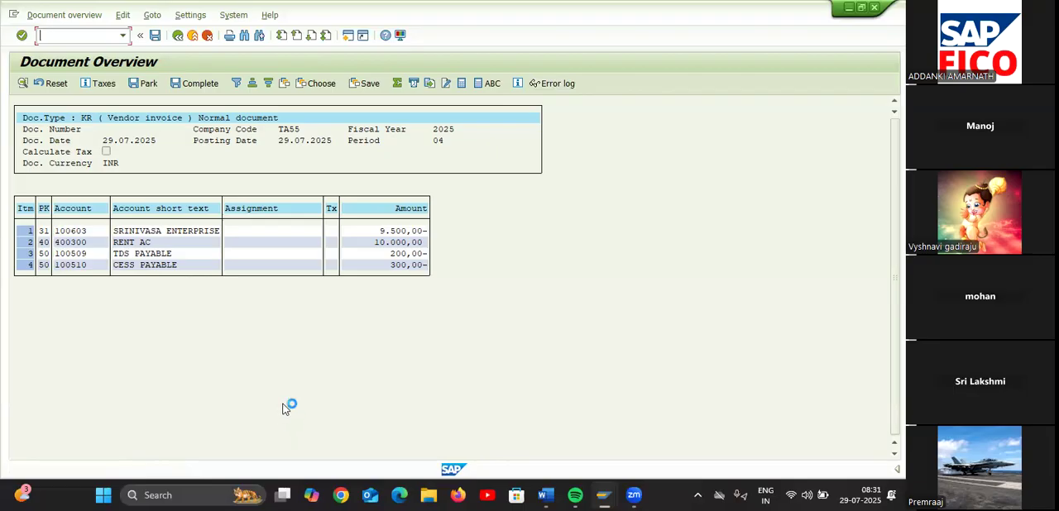
Try to post the simulated vendor invoice
{"action": "left_click", "coordinate": [156, 37]}
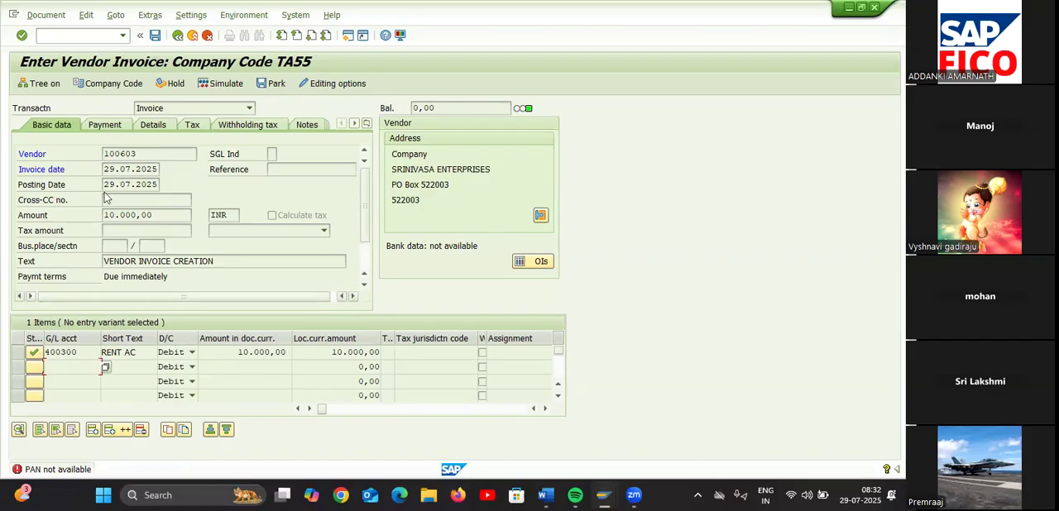
{"action": "left_click", "coordinate": [92, 36]}
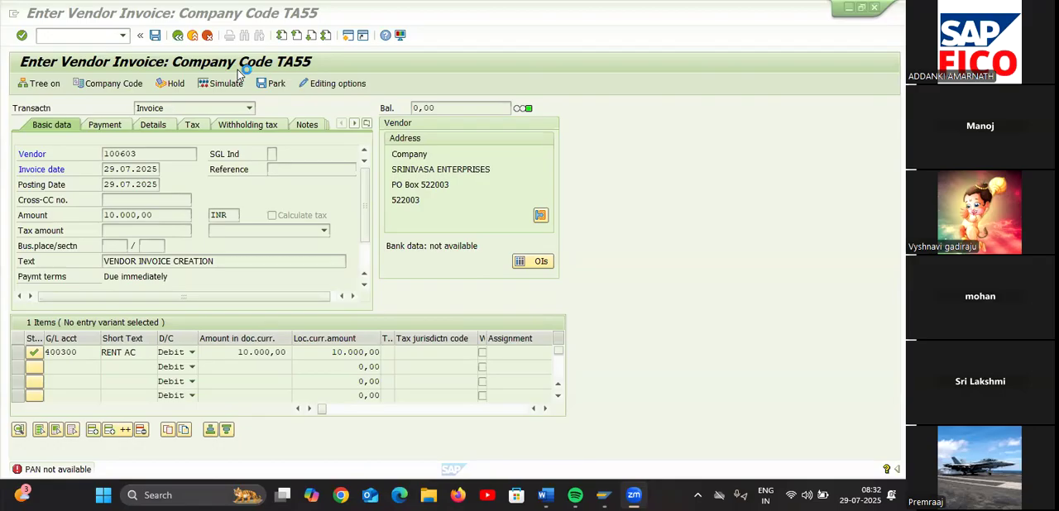
{"action": "left_click", "coordinate": [679, 158]}
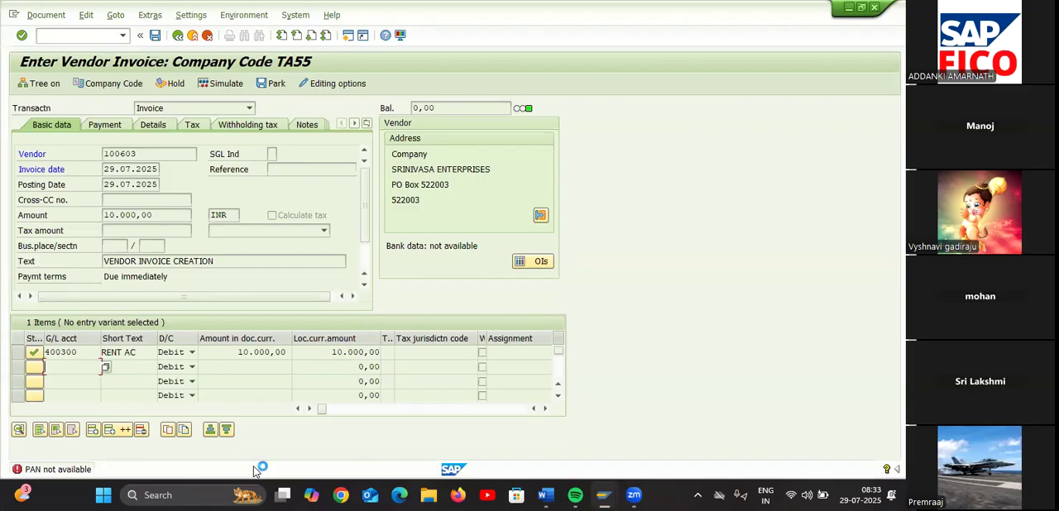
{"action": "left_click", "coordinate": [101, 36]}
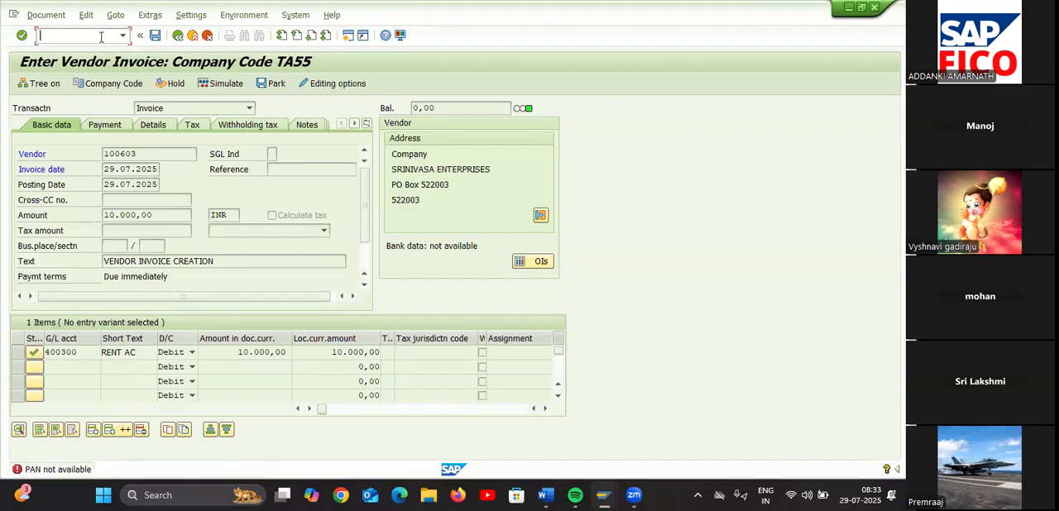
Open transaction F-43 to enter a vendor invoice
{"action": "type", "text": "/NF-43"}
{"action": "key", "text": "Return"}
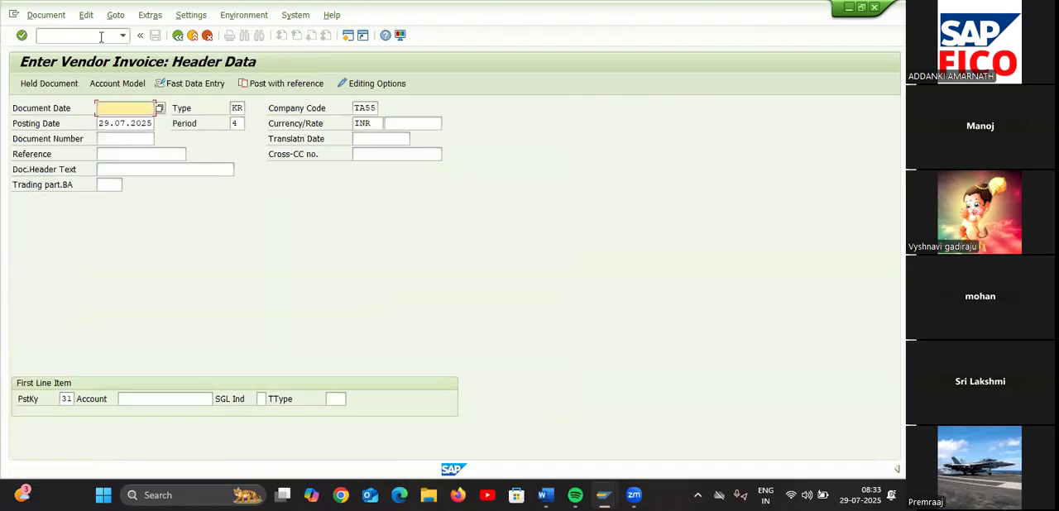
Set the invoice's document date to 29.07.2025
{"action": "left_click", "coordinate": [159, 107]}
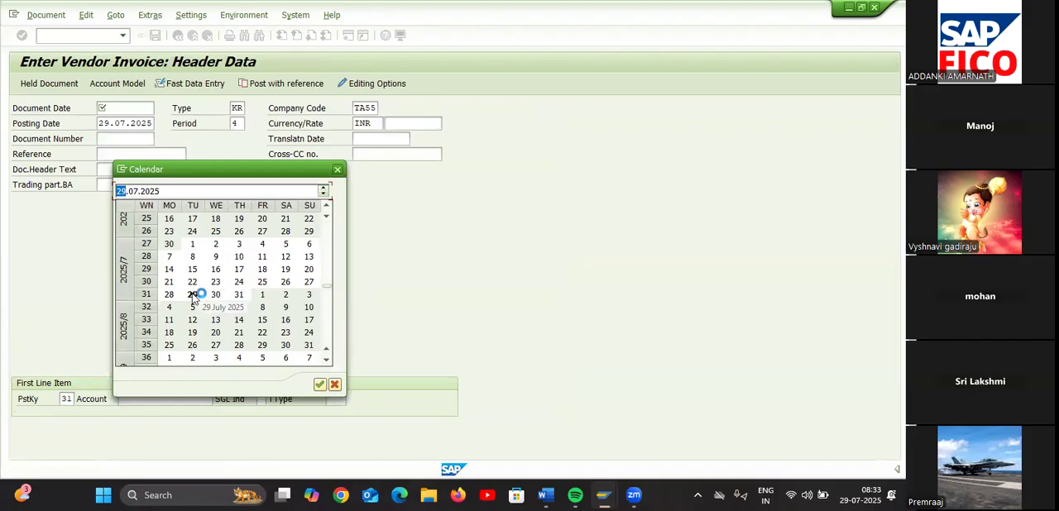
{"action": "double_click", "coordinate": [192, 295]}
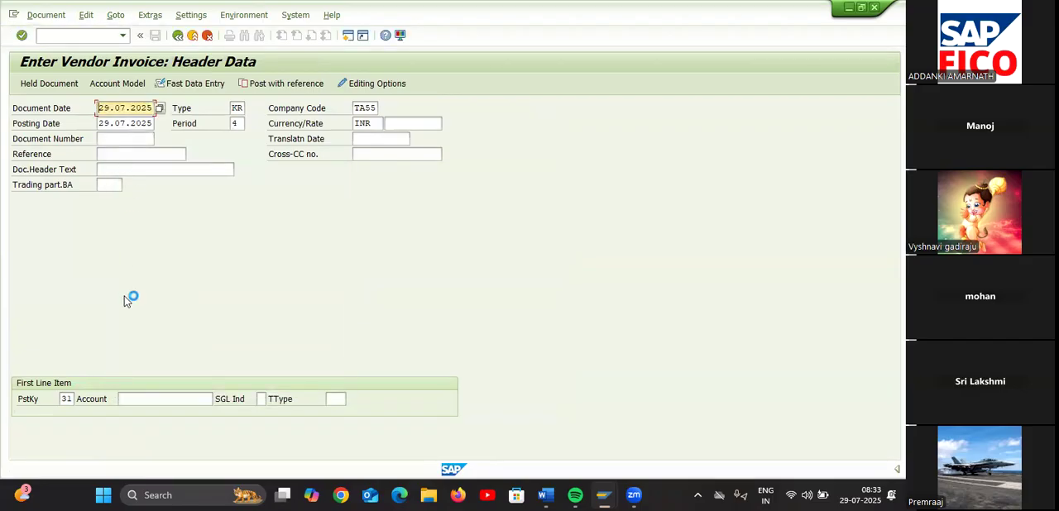
{"action": "left_click", "coordinate": [149, 399]}
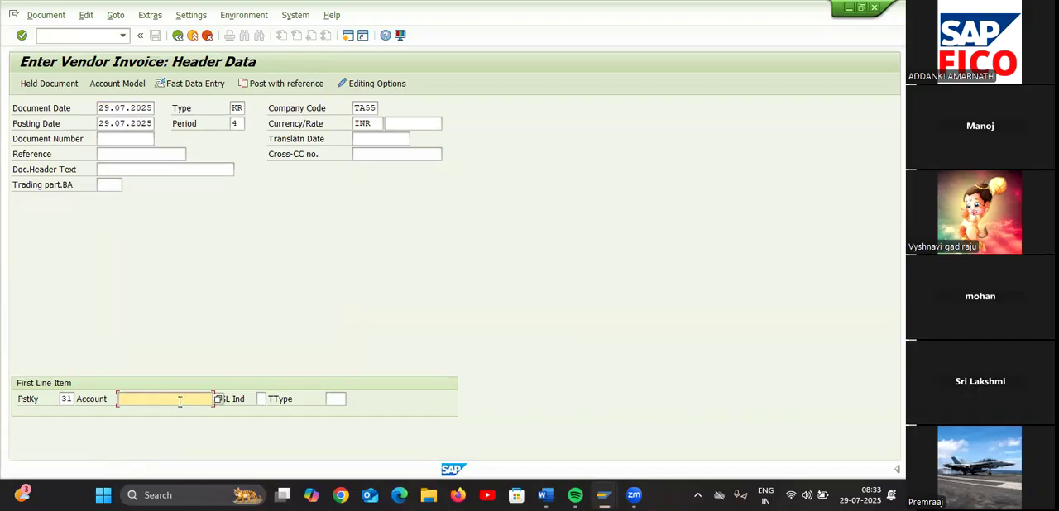
Review the document entry settings in the accounting editing options and return to the invoice header
{"action": "left_click", "coordinate": [379, 85]}
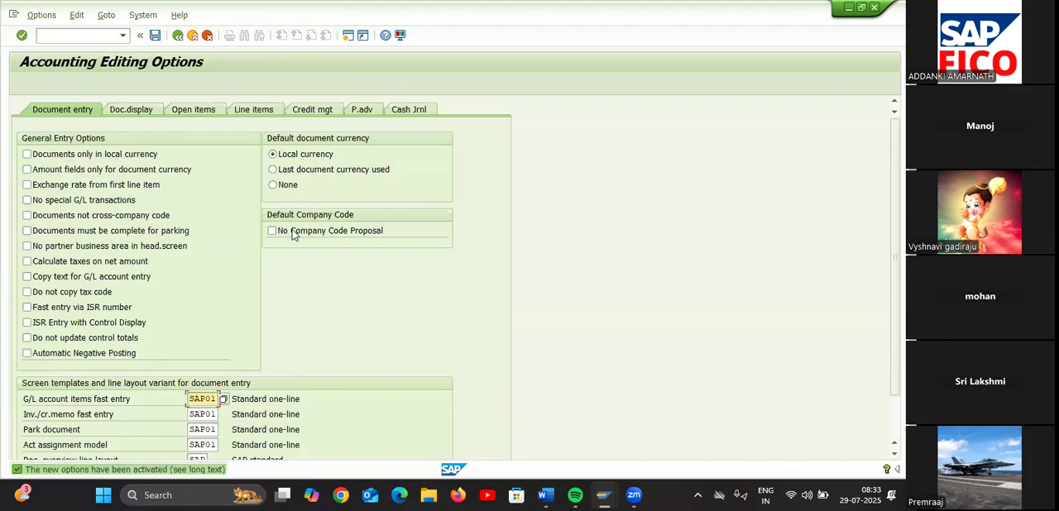
{"action": "scroll", "coordinate": [319, 314], "scroll_direction": "down", "scroll_amount": 1}
{"action": "scroll", "coordinate": [320, 314], "scroll_direction": "down", "scroll_amount": 1}
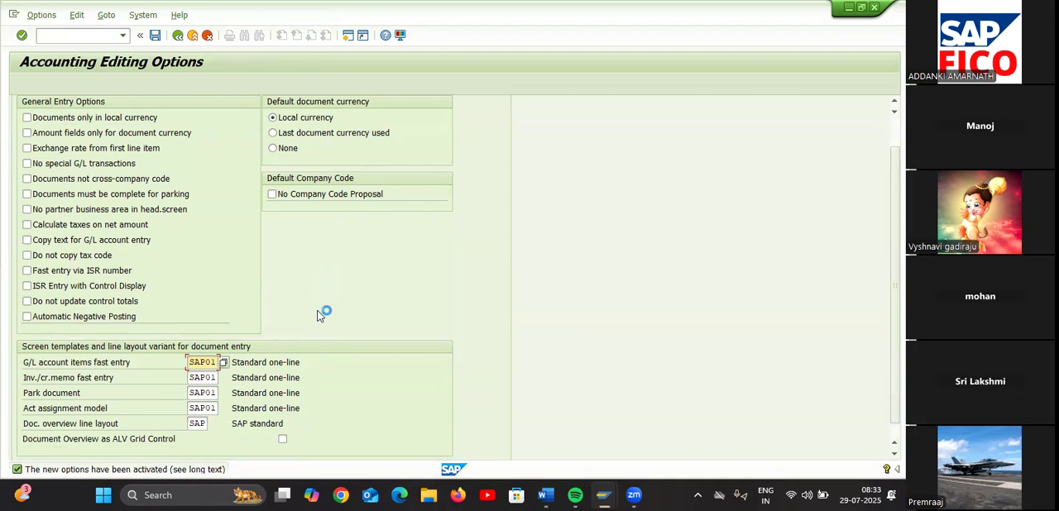
{"action": "scroll", "coordinate": [319, 315], "scroll_direction": "down", "scroll_amount": 1}
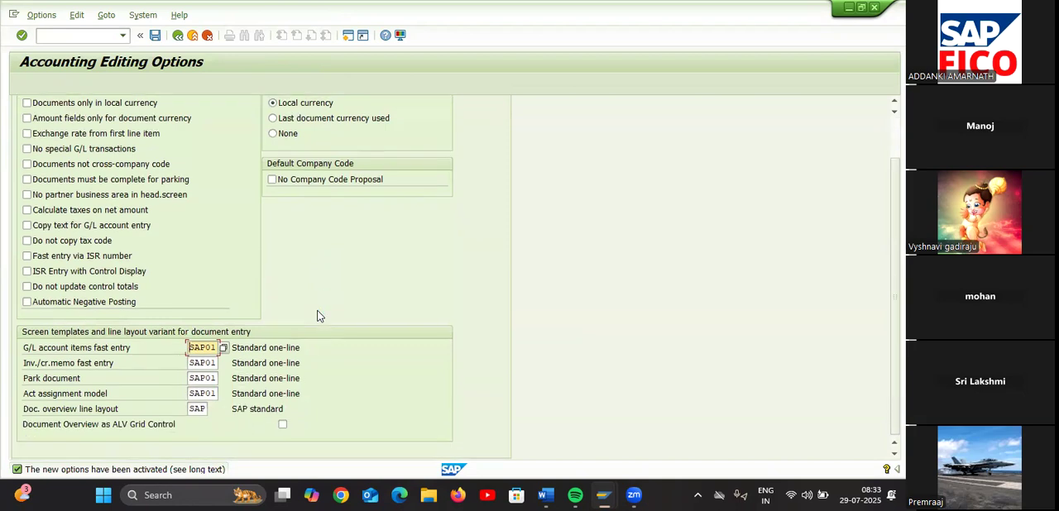
{"action": "left_click", "coordinate": [177, 35]}
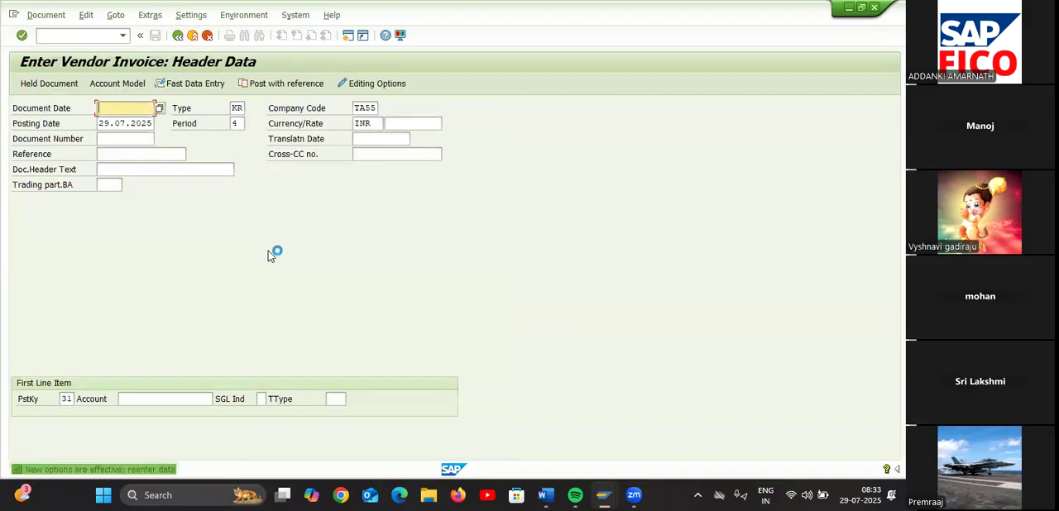
Enter 29.07.2025 as the document date and choose vendor SRINIVASA ENTERPRISES for the first line item, continuing to its details
{"action": "left_click", "coordinate": [157, 109]}
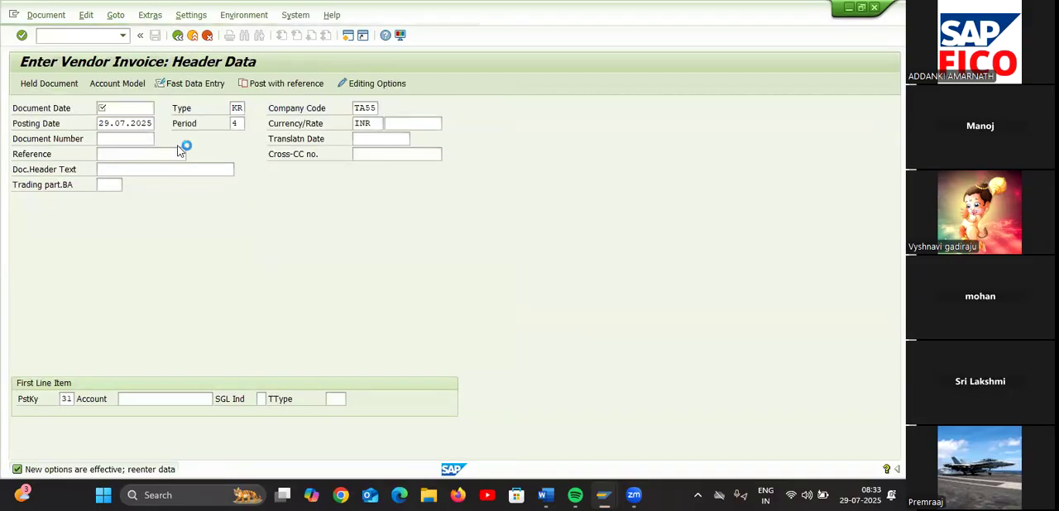
{"action": "double_click", "coordinate": [193, 294]}
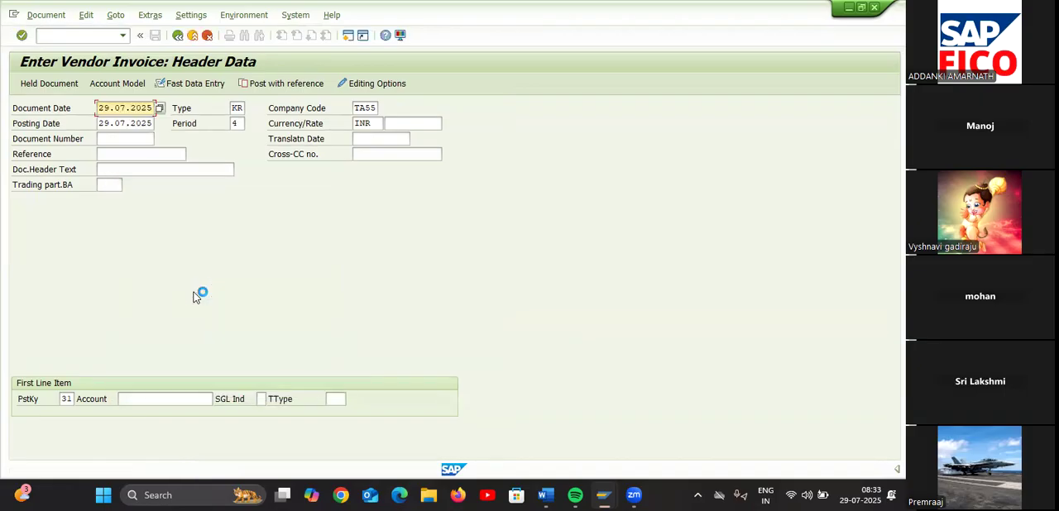
{"action": "left_click", "coordinate": [164, 400]}
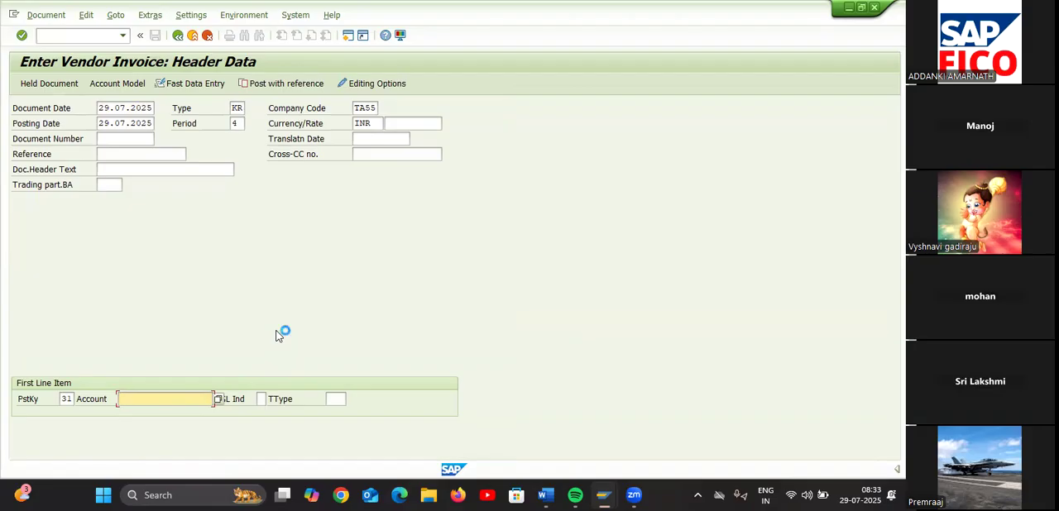
{"action": "left_click", "coordinate": [218, 400]}
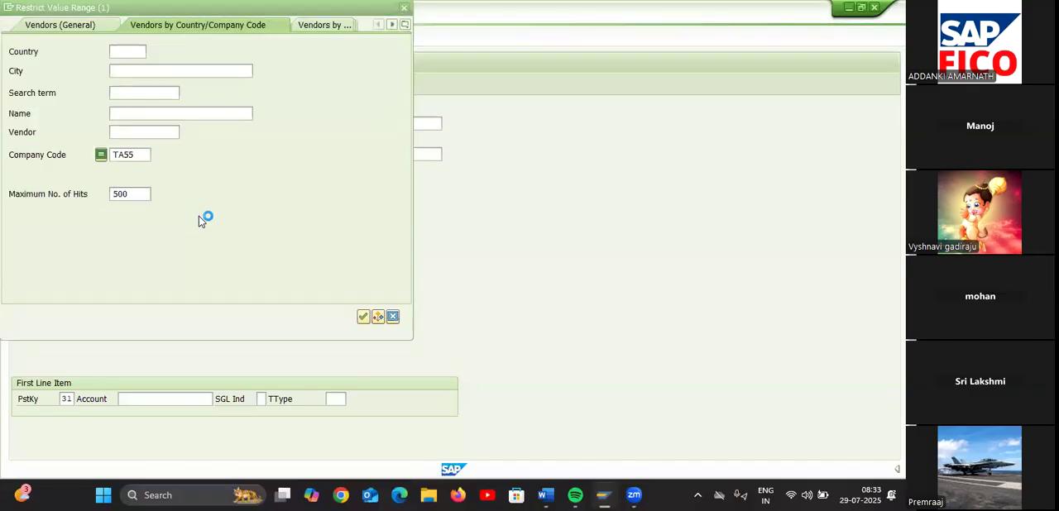
{"action": "key", "text": "Return"}
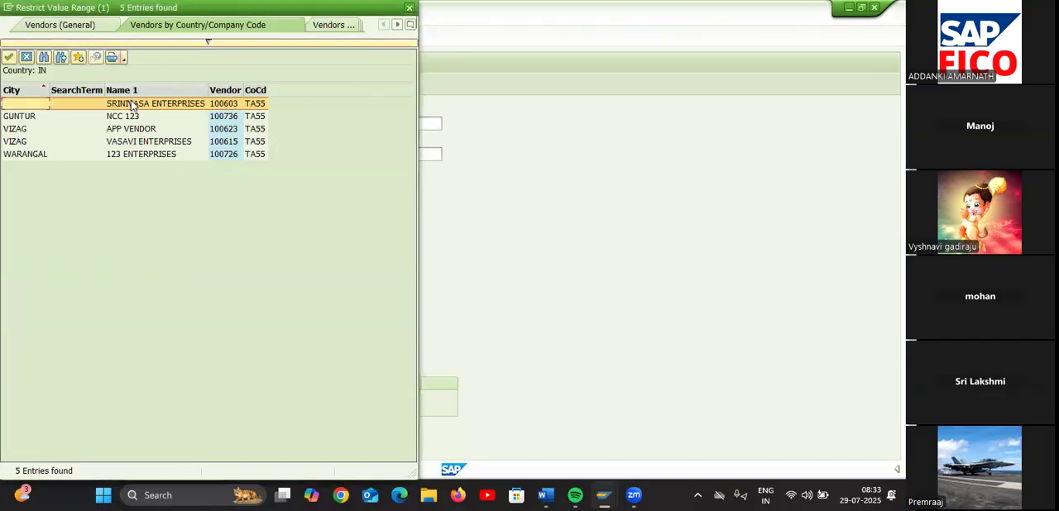
{"action": "left_click", "coordinate": [132, 104]}
{"action": "double_click", "coordinate": [131, 102]}
{"action": "key", "text": "Return"}
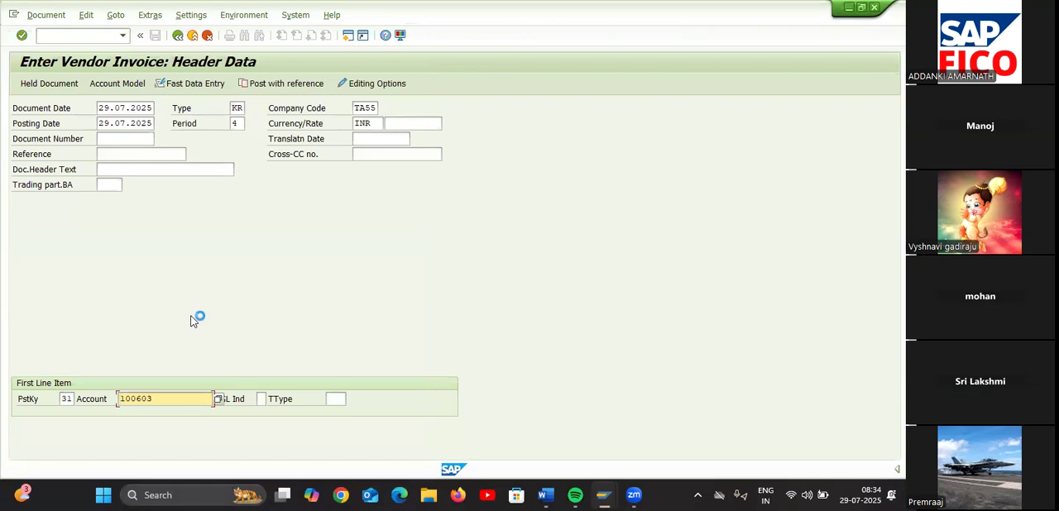
Set the vendor item's amount to 10000 and its business area to TA11
{"action": "type", "text": "1"}
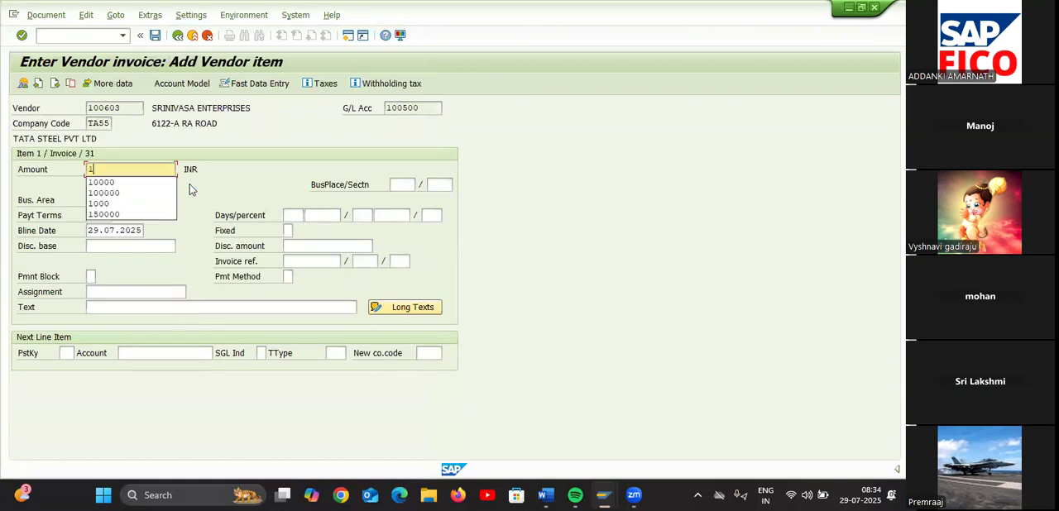
{"action": "type", "text": "0000"}
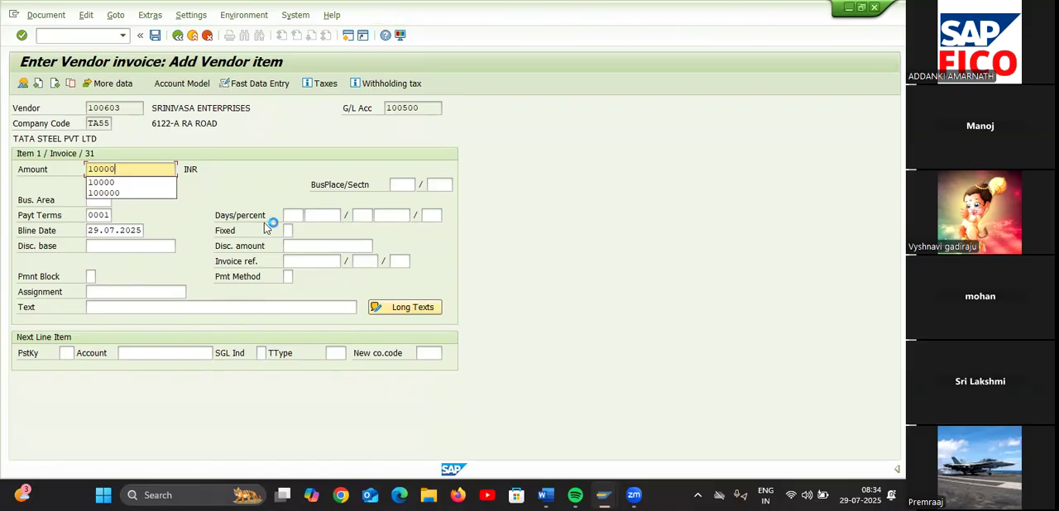
{"action": "left_click", "coordinate": [207, 233]}
{"action": "left_click", "coordinate": [94, 199]}
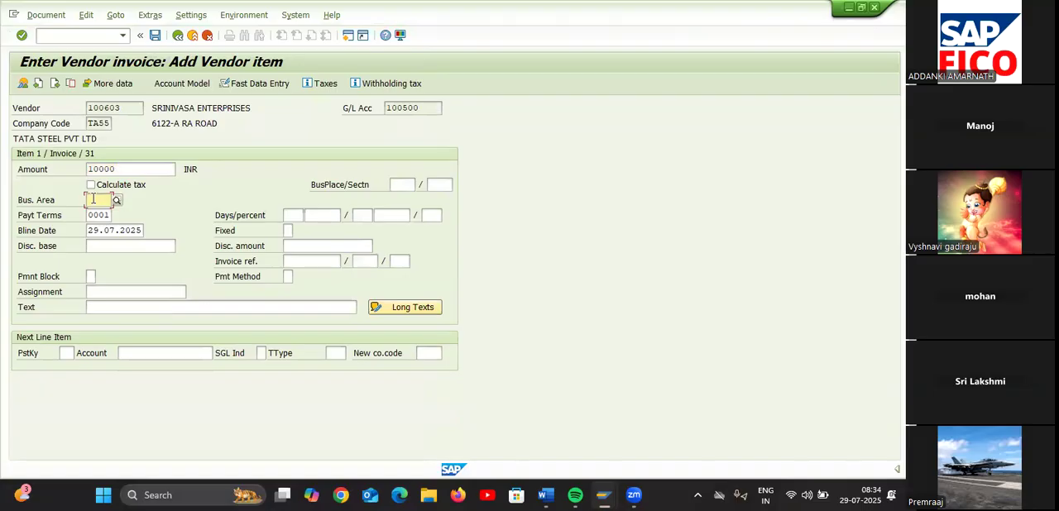
{"action": "left_click", "coordinate": [114, 201]}
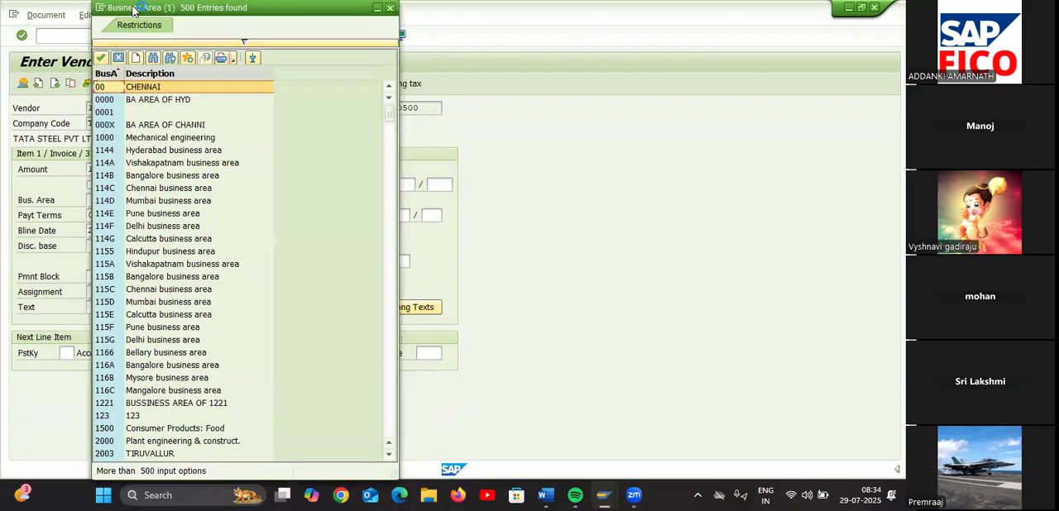
{"action": "left_click_drag", "start_coordinate": [133, 8], "coordinate": [96, 78]}
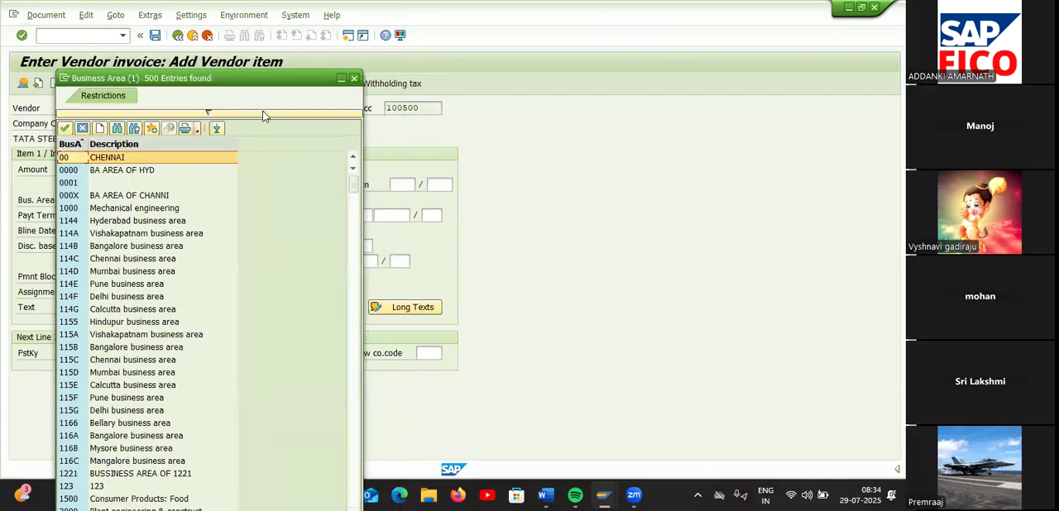
{"action": "left_click", "coordinate": [354, 77]}
{"action": "type", "text": "TA"}
{"action": "key", "text": "Down"}
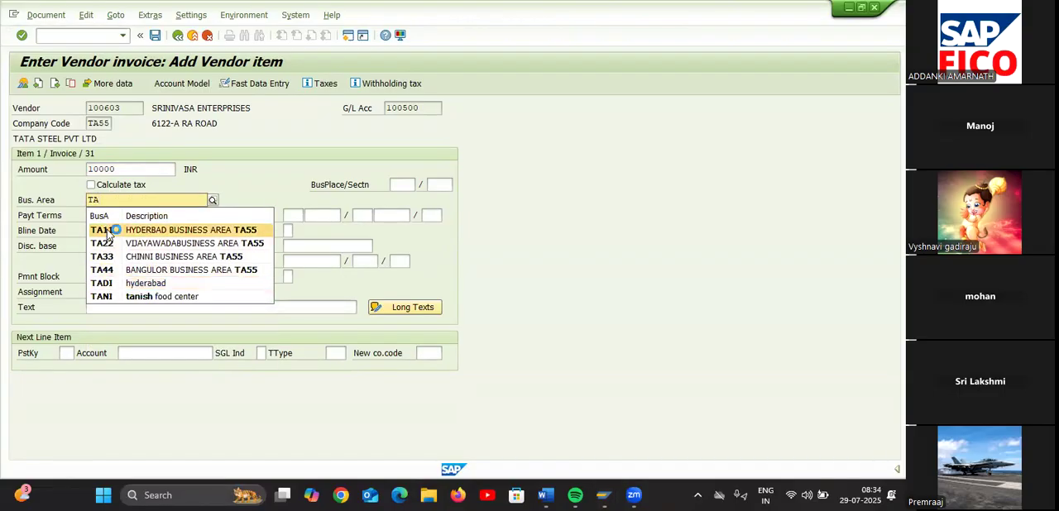
{"action": "key", "text": "Return"}
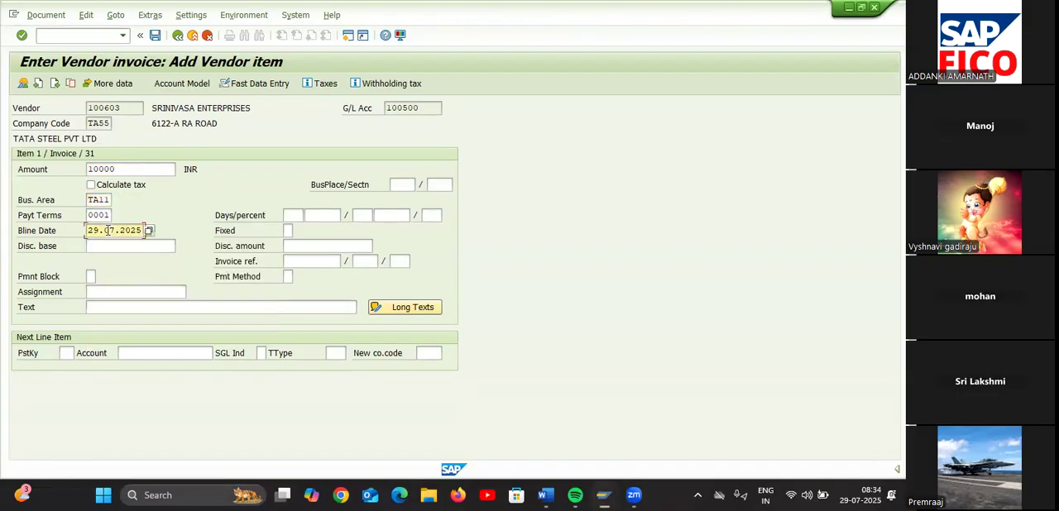
Fill in the vendor item's text as VENDOR INVOICE CREATION
{"action": "left_click", "coordinate": [109, 305]}
{"action": "type", "text": "V"}
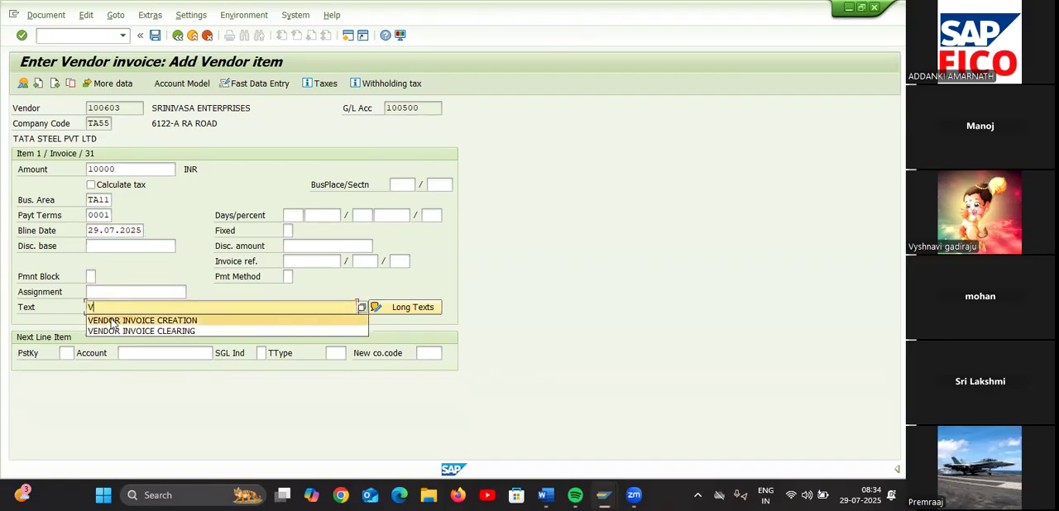
{"action": "left_click", "coordinate": [112, 322]}
Give the next line item posting key 50 and list the G/L accounts in chart of accounts TAOC
{"action": "left_click", "coordinate": [66, 352]}
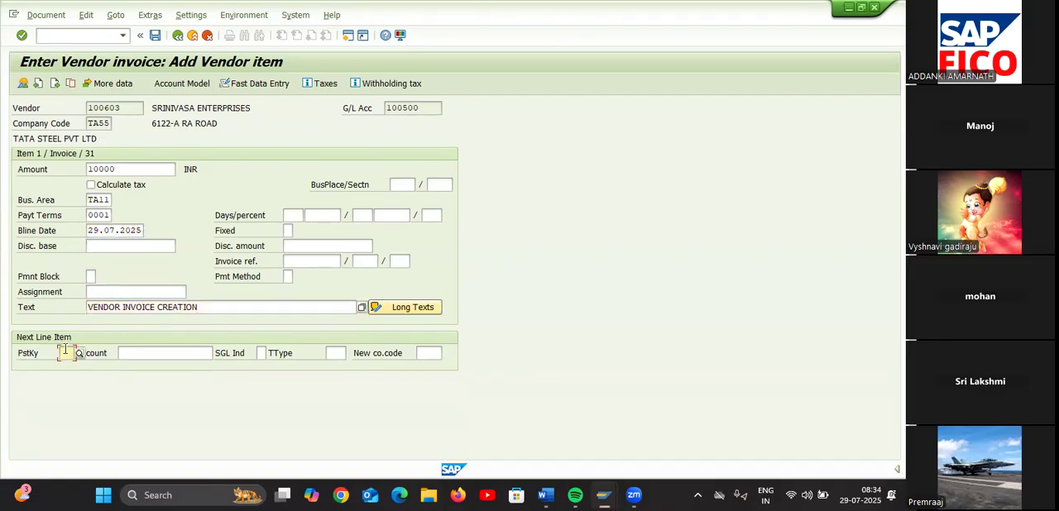
{"action": "type", "text": "50"}
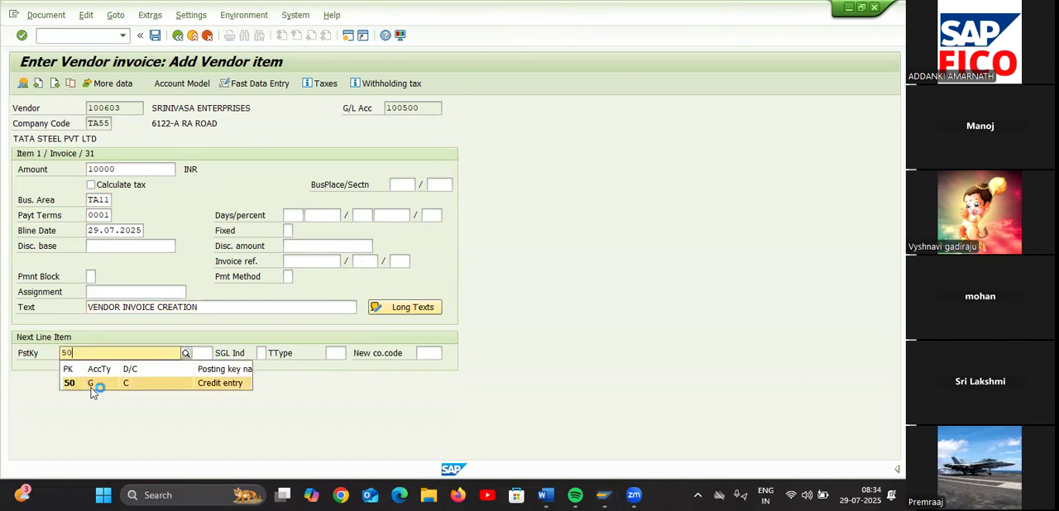
{"action": "left_click", "coordinate": [92, 384]}
{"action": "left_click", "coordinate": [154, 353]}
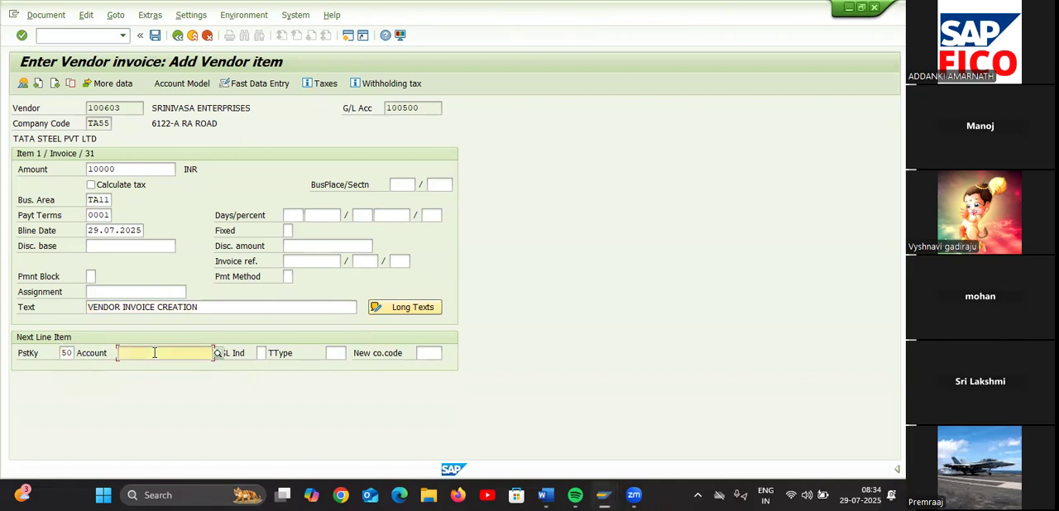
{"action": "left_click", "coordinate": [217, 352]}
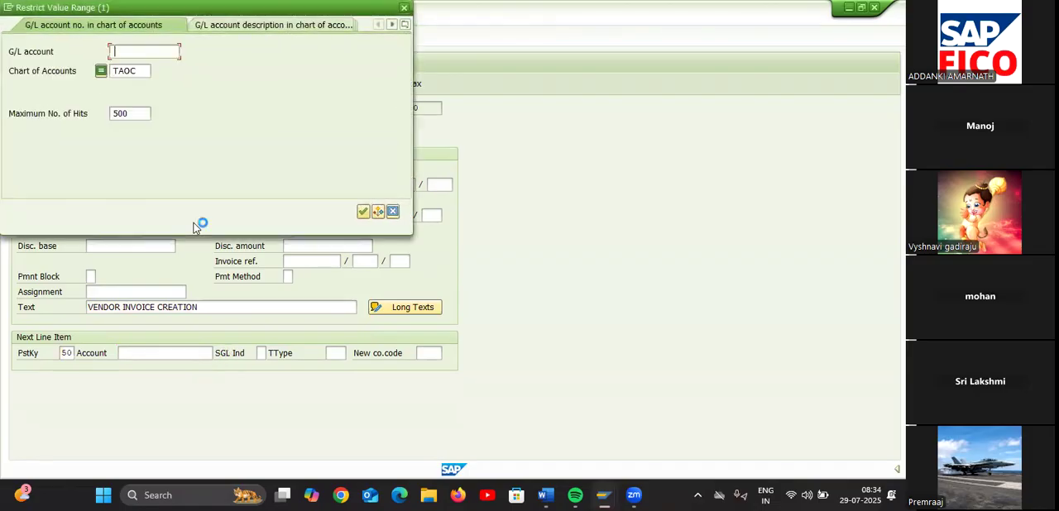
{"action": "key", "text": "Return"}
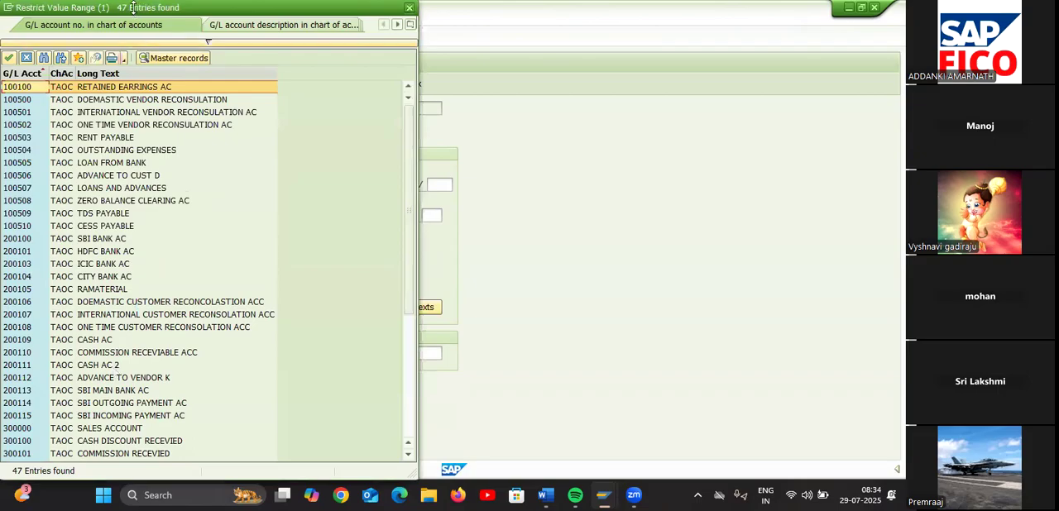
{"action": "left_click_drag", "start_coordinate": [132, 7], "coordinate": [133, 106]}
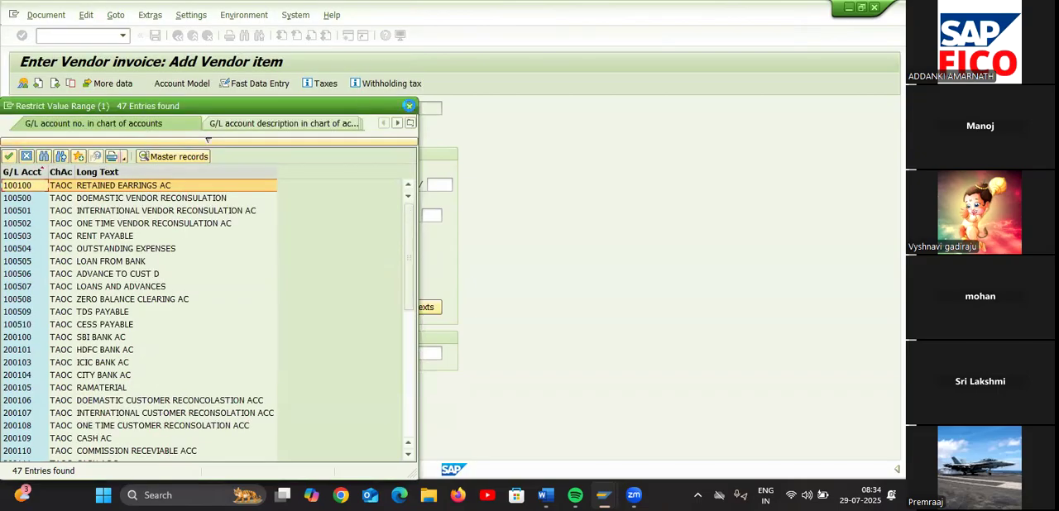
{"action": "left_click", "coordinate": [409, 106]}
Change the next line item's posting key to 40 for a debit entry
{"action": "left_click", "coordinate": [66, 352]}
{"action": "key", "text": "BackSpace"}
{"action": "key", "text": "BackSpace"}
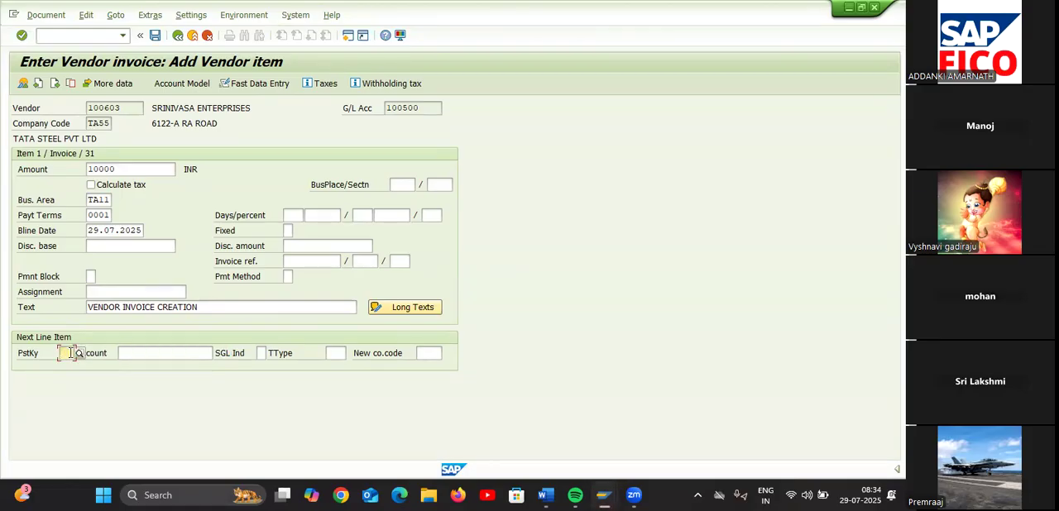
{"action": "type", "text": "4"}
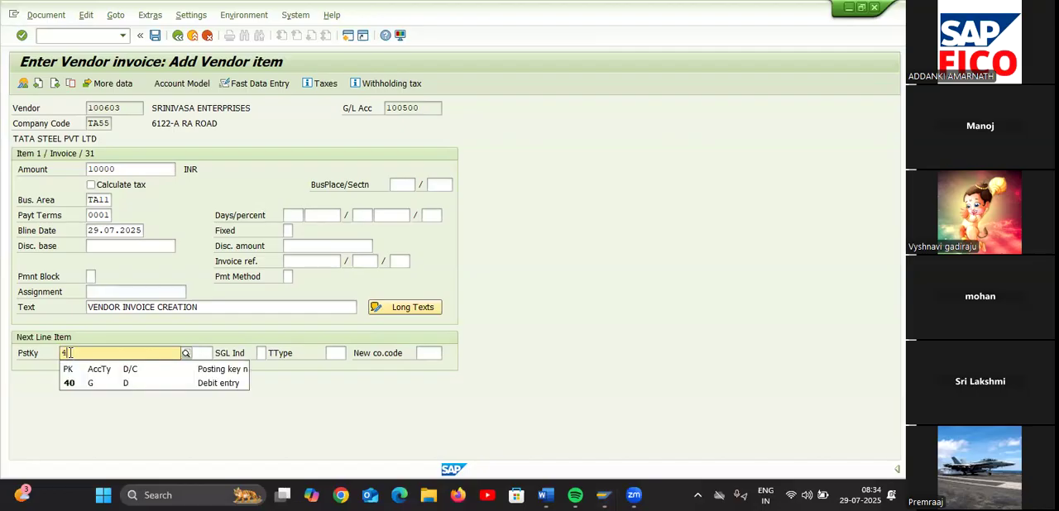
{"action": "type", "text": "0"}
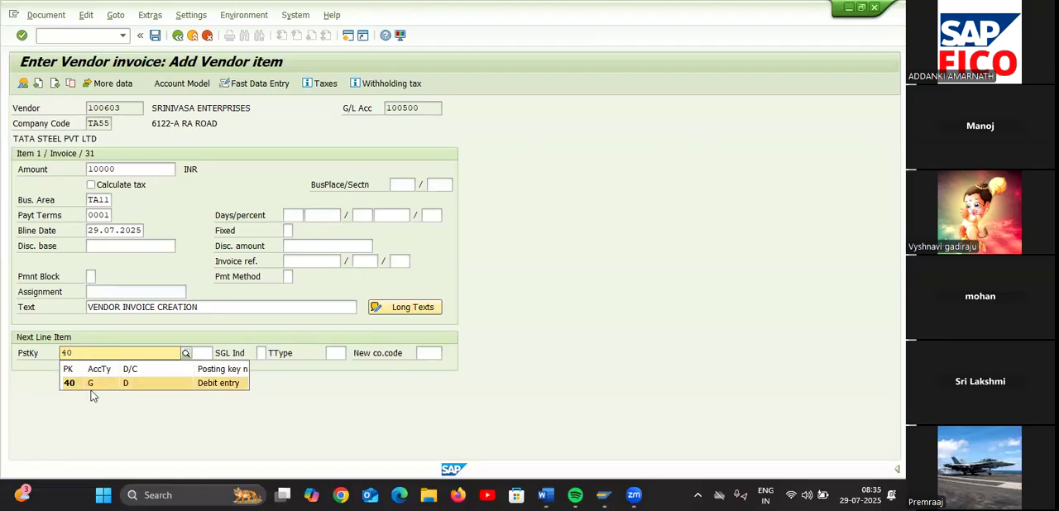
{"action": "left_click", "coordinate": [88, 387]}
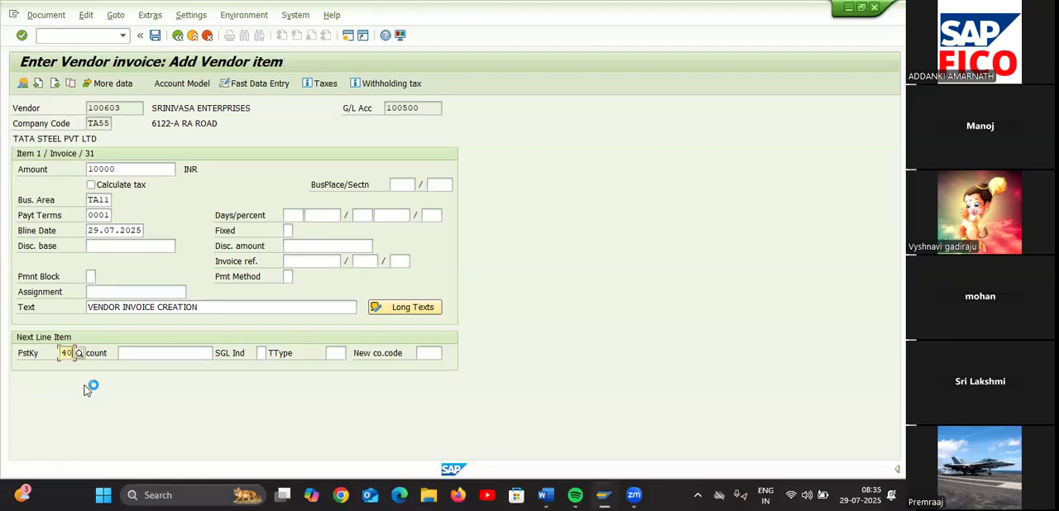
Choose G/L account 400300 (RENT AC) for the debit line item and accept the vendor's proposed withholding tax information
{"action": "left_click", "coordinate": [143, 357]}
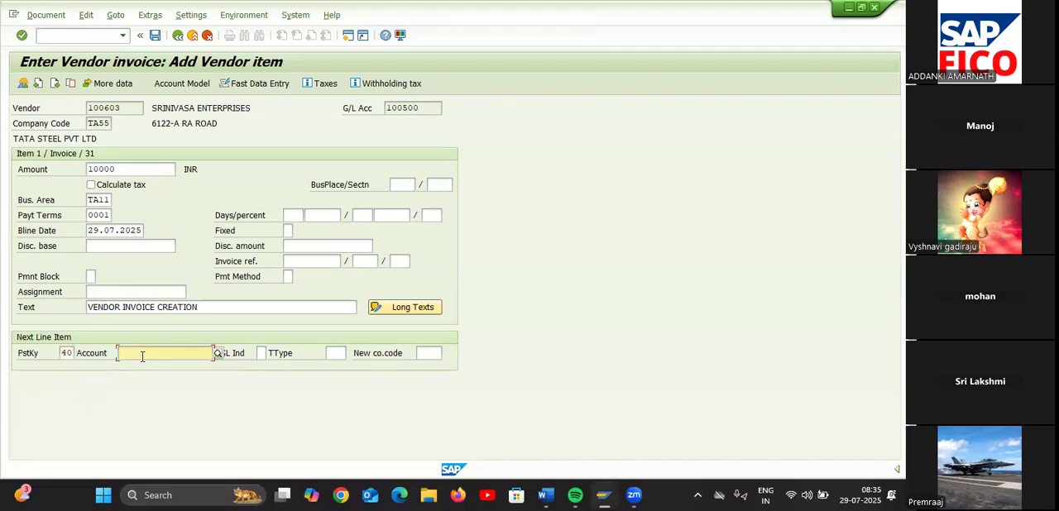
{"action": "left_click", "coordinate": [219, 353]}
{"action": "left_click", "coordinate": [138, 70]}
{"action": "key", "text": "Return"}
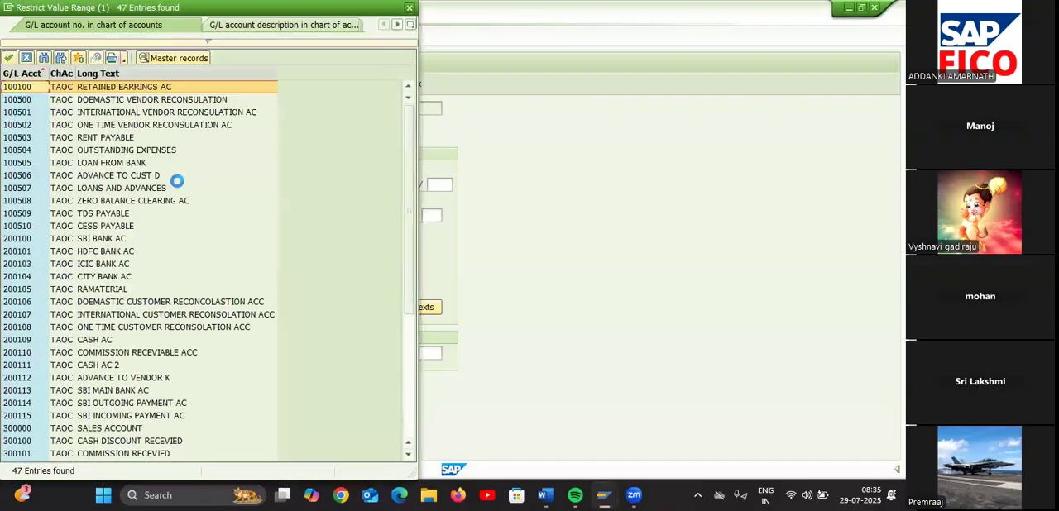
{"action": "scroll", "coordinate": [106, 335], "scroll_direction": "down", "scroll_amount": 2}
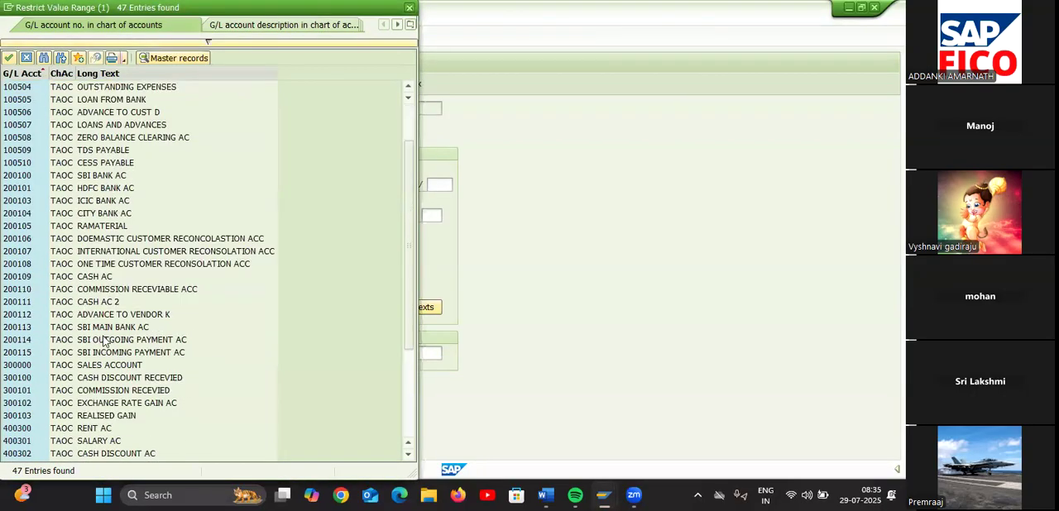
{"action": "left_click", "coordinate": [92, 429]}
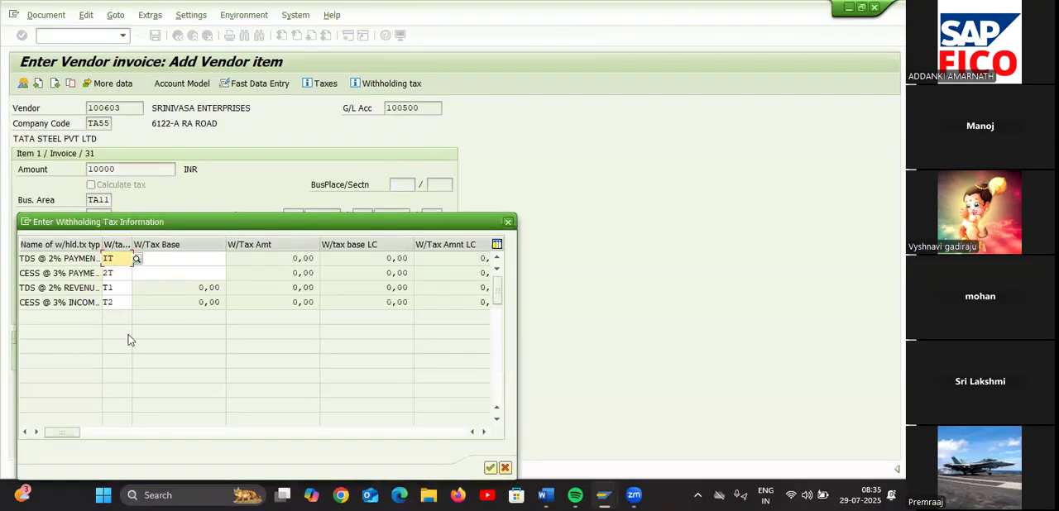
{"action": "left_click", "coordinate": [491, 469]}
Fill the RENT AC item's amount with * and its text with + to copy the vendor item's details
{"action": "type", "text": "*"}
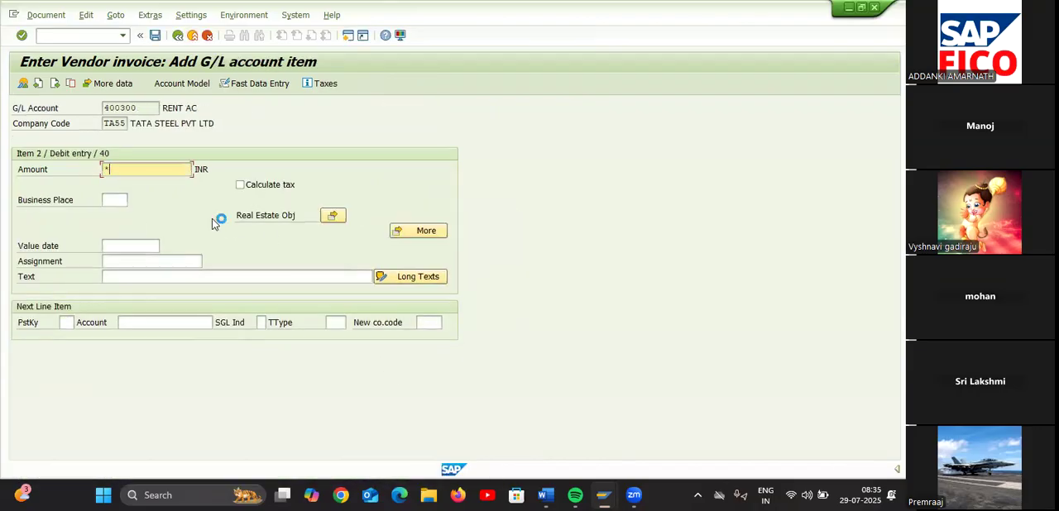
{"action": "left_click", "coordinate": [208, 277]}
{"action": "type", "text": "*"}
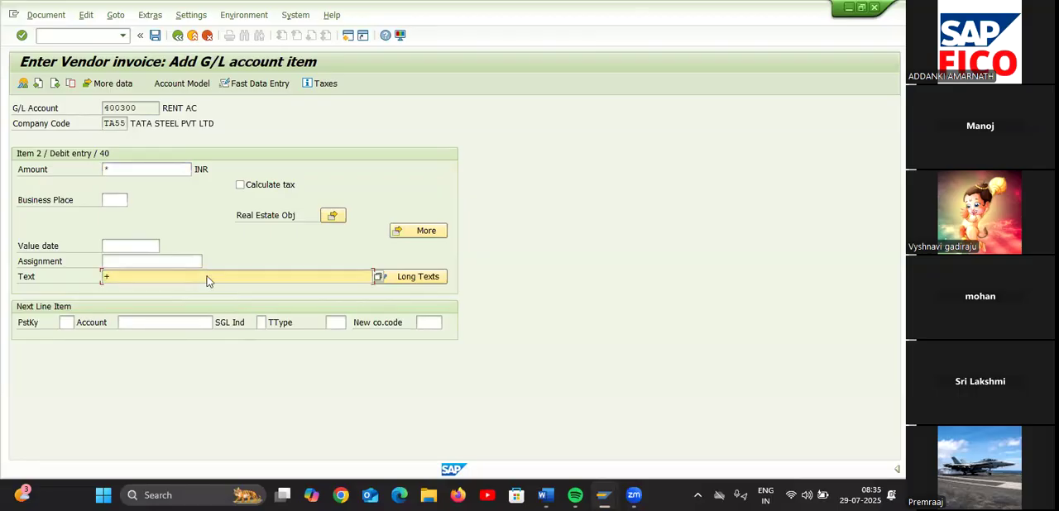
{"action": "key", "text": "Return"}
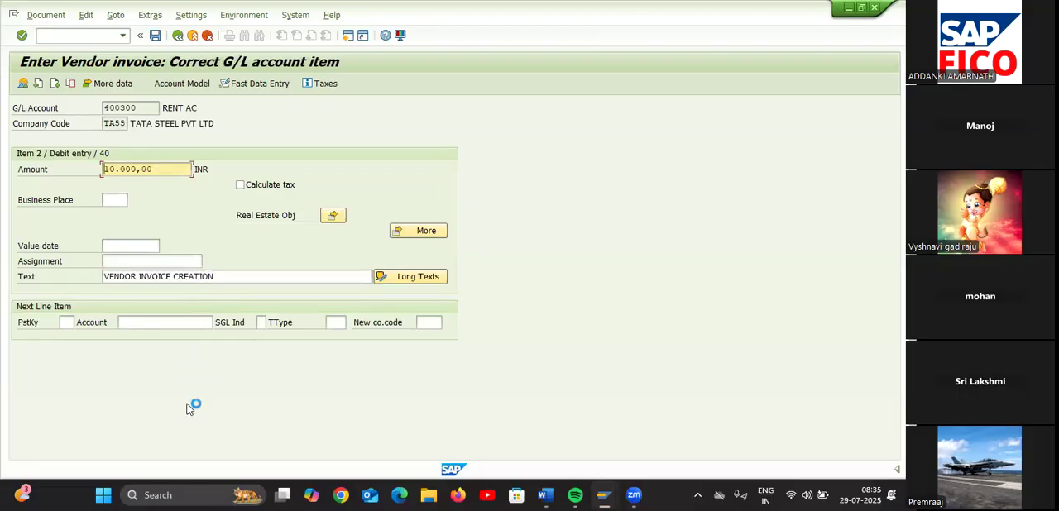
Simulate the vendor invoice document and acknowledge the section code notice
{"action": "left_click", "coordinate": [59, 14]}
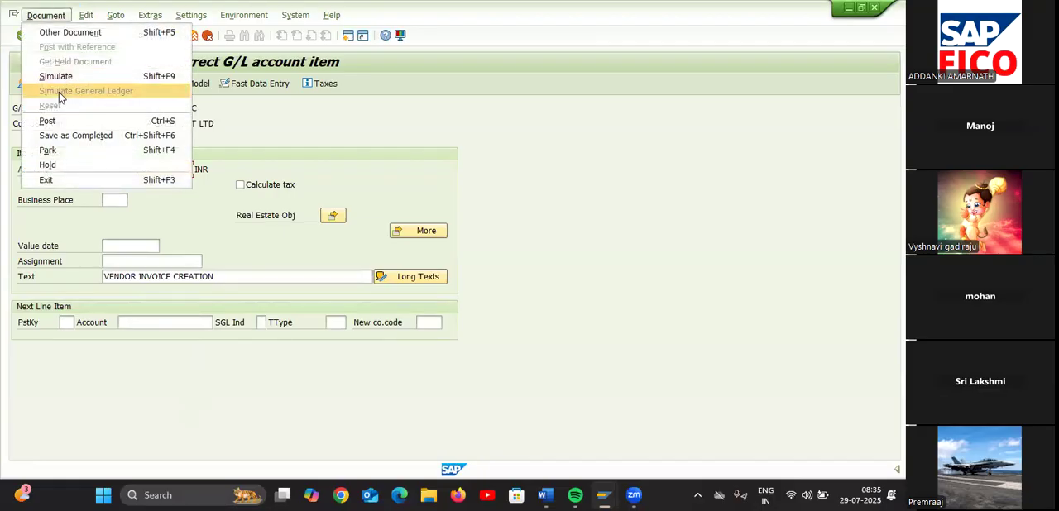
{"action": "left_click", "coordinate": [66, 74]}
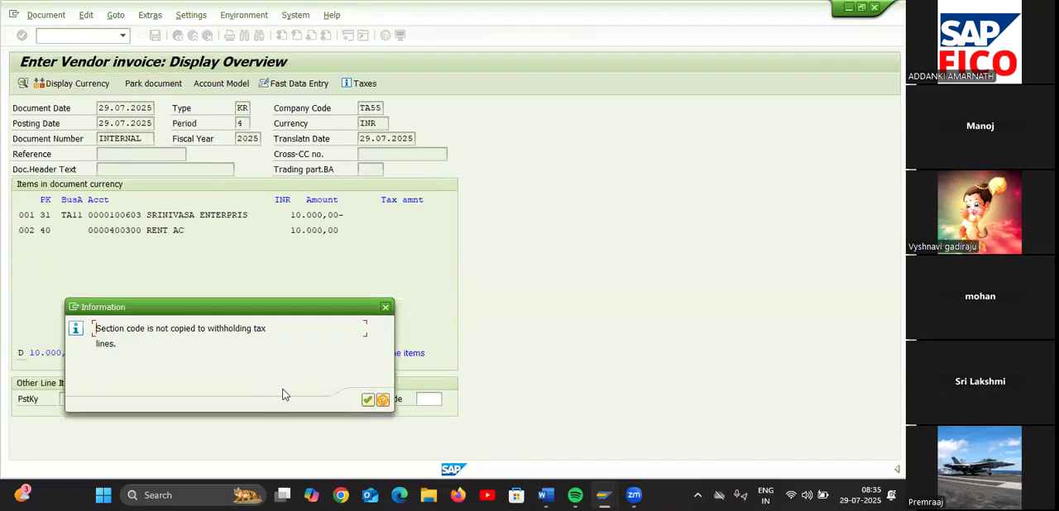
{"action": "left_click", "coordinate": [369, 401]}
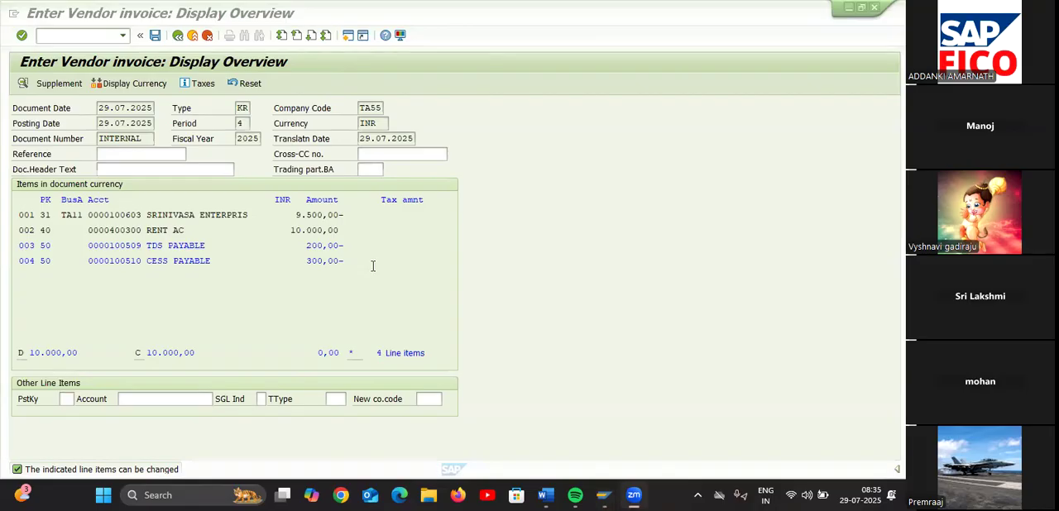
Enter TDS PAYABLE as the text of the TDS payable line item and return to the document overview
{"action": "double_click", "coordinate": [179, 245]}
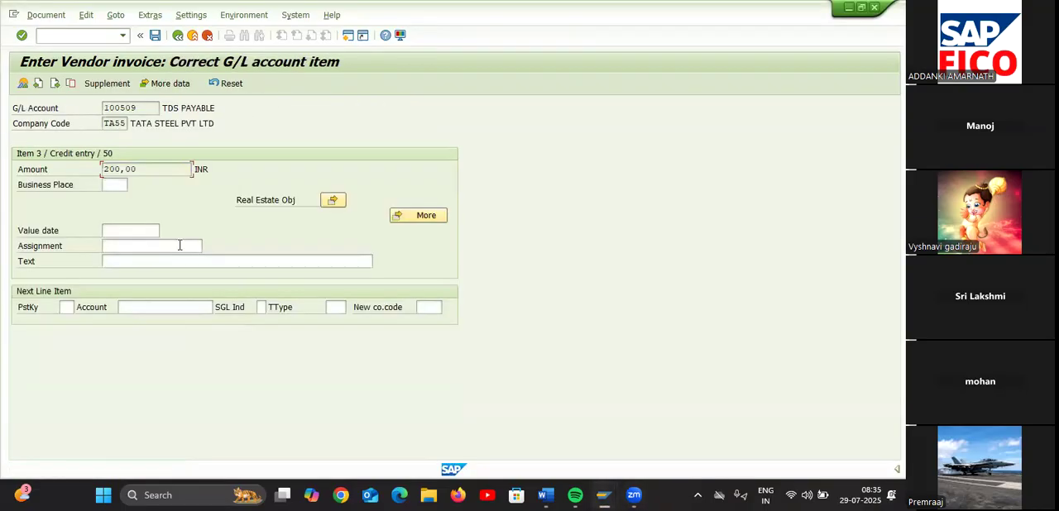
{"action": "left_click", "coordinate": [148, 261]}
{"action": "type", "text": "TDS "}
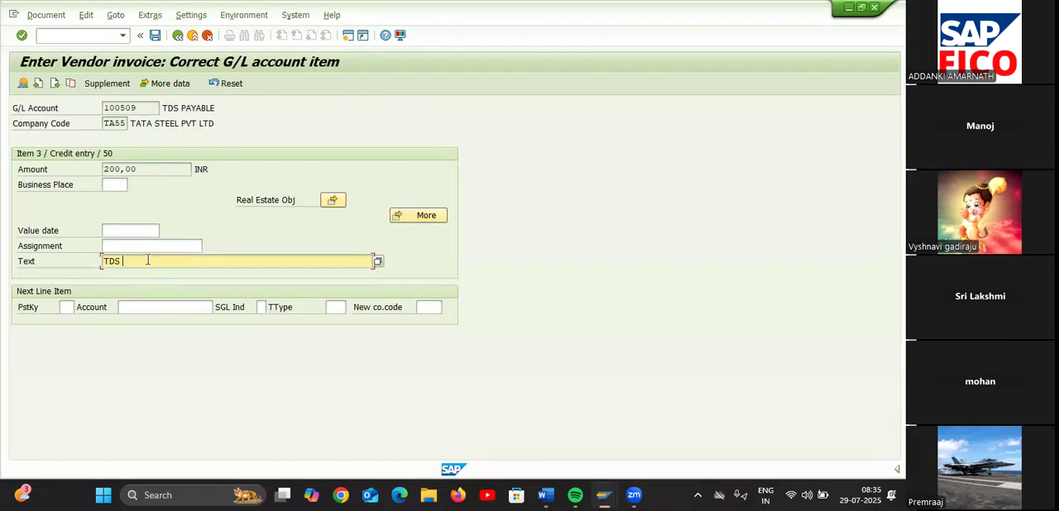
{"action": "type", "text": "PAYABLE"}
{"action": "left_click", "coordinate": [177, 35]}
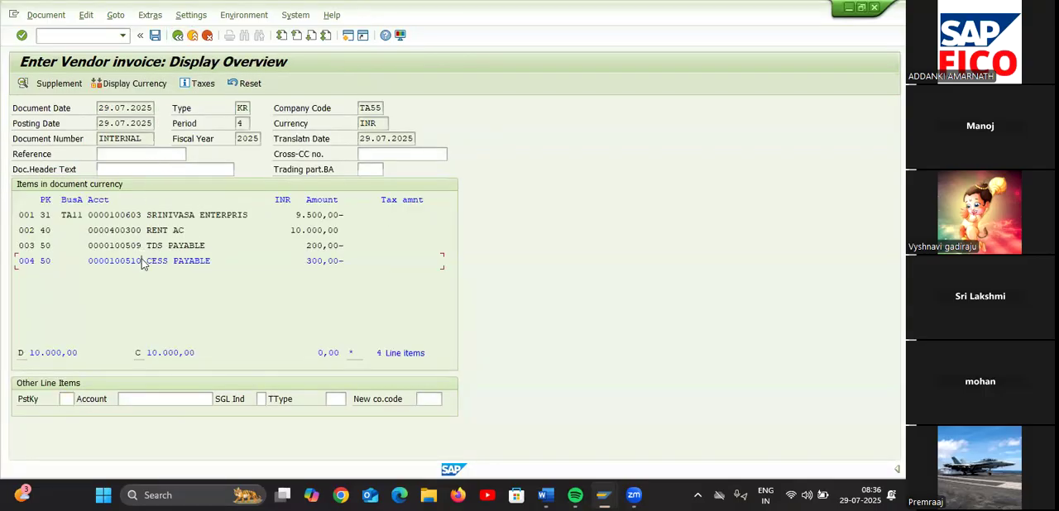
Enter CESS PAYABLE as the text of the cess payable line item and return to the document overview
{"action": "double_click", "coordinate": [141, 260]}
{"action": "left_click", "coordinate": [138, 262]}
{"action": "type", "text": "CESS PA"}
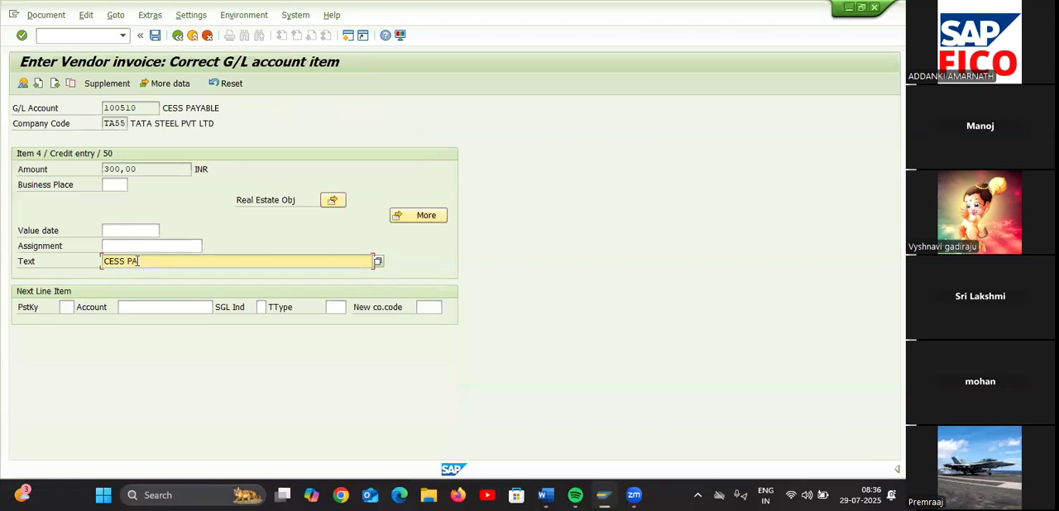
{"action": "type", "text": "YABLE"}
{"action": "left_click", "coordinate": [177, 36]}
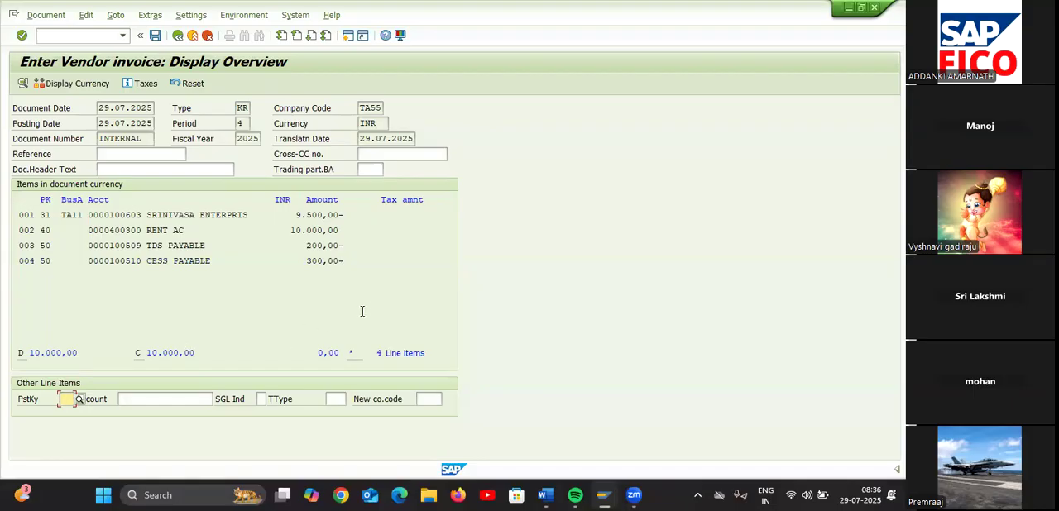
Try to post the simulated vendor invoice
{"action": "left_click", "coordinate": [155, 36]}
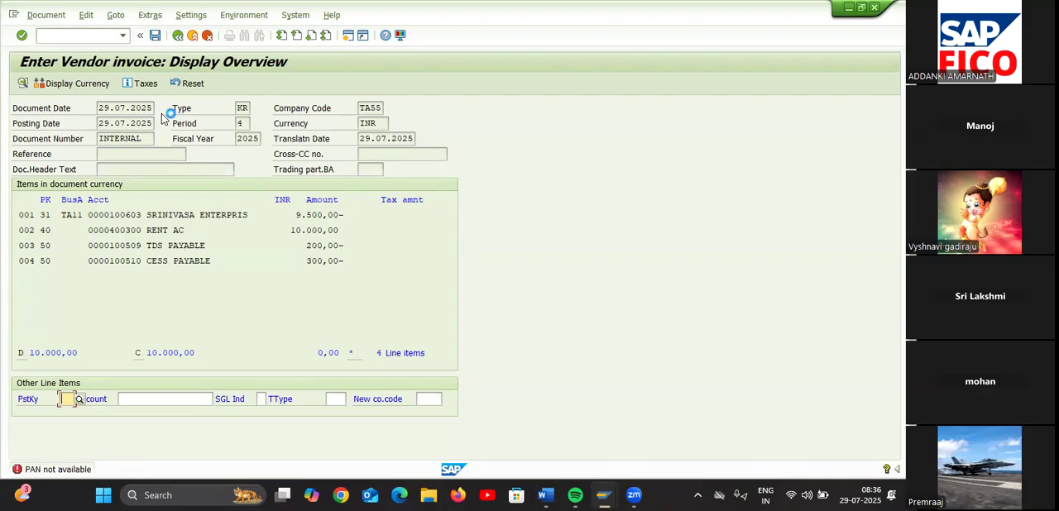
{"action": "left_click", "coordinate": [88, 36]}
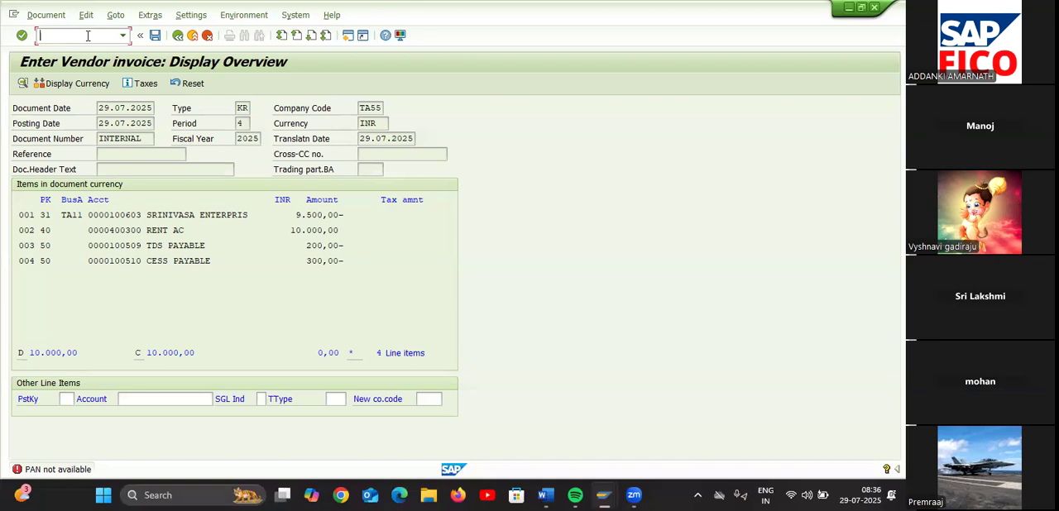
{"action": "left_click", "coordinate": [128, 5]}
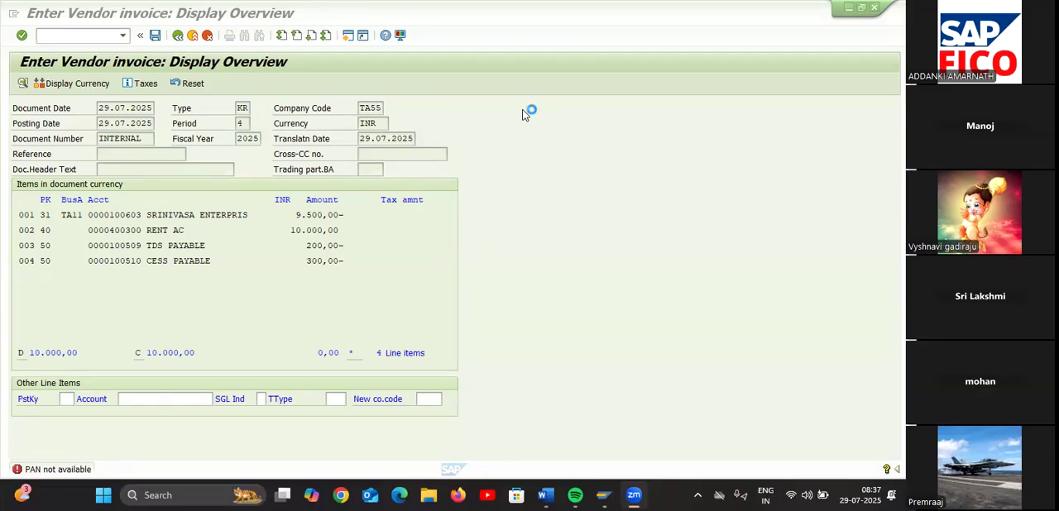
Switch to the SYLLABUS OF SAP document in Word and highlight item 27, WITH HOLDING TAX, in pink
{"action": "mouse_move", "coordinate": [553, 500]}
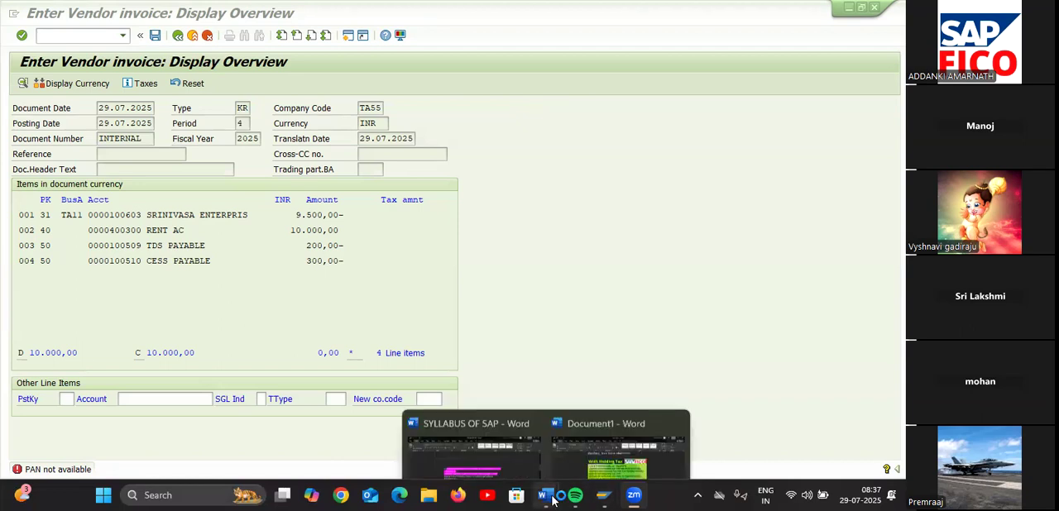
{"action": "left_click", "coordinate": [501, 434]}
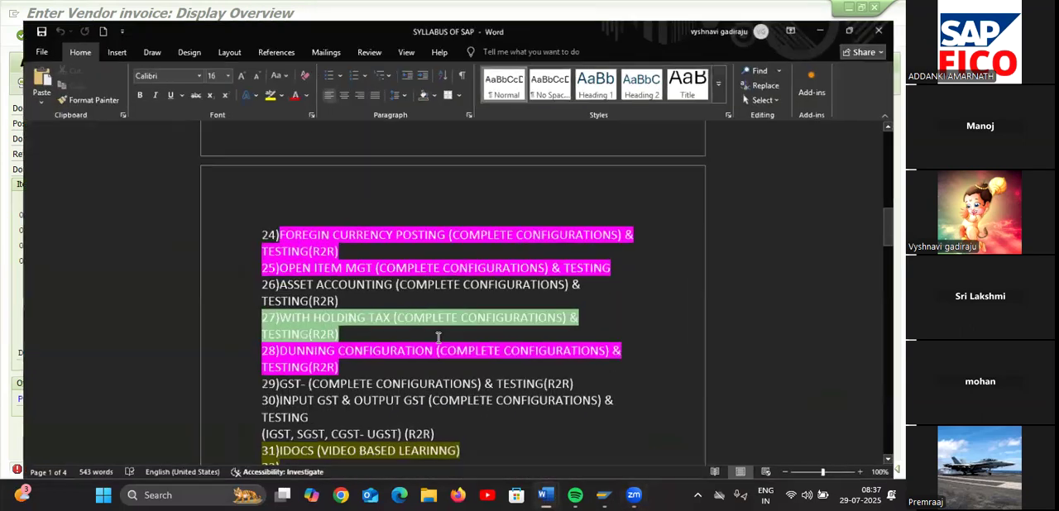
{"action": "scroll", "coordinate": [483, 348], "scroll_direction": "down", "scroll_amount": 5}
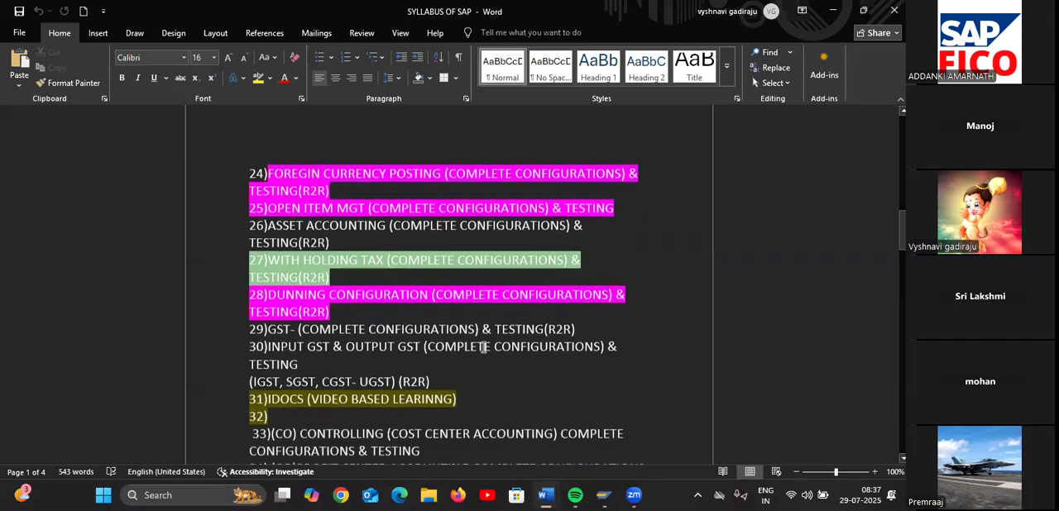
{"action": "scroll", "coordinate": [483, 347], "scroll_direction": "up", "scroll_amount": 1}
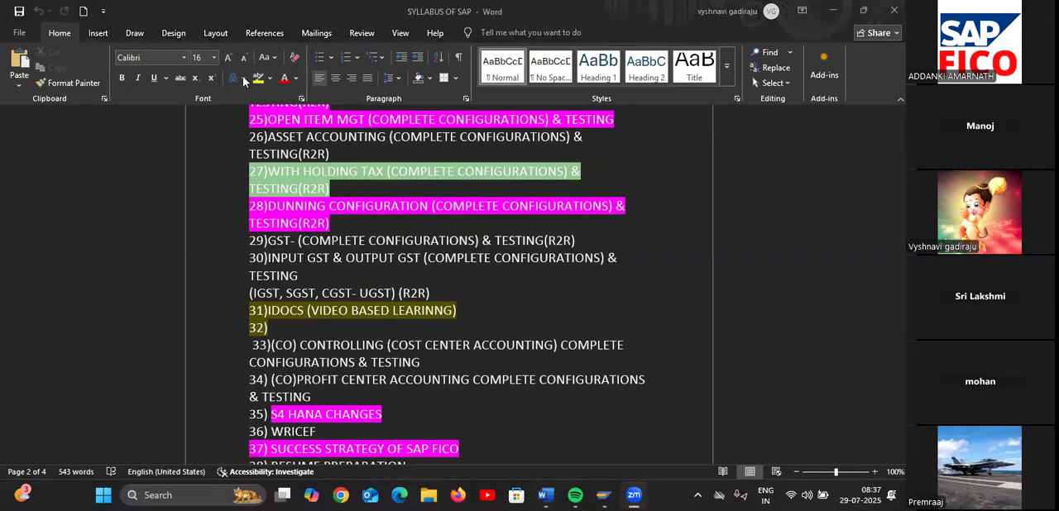
{"action": "left_click", "coordinate": [335, 186]}
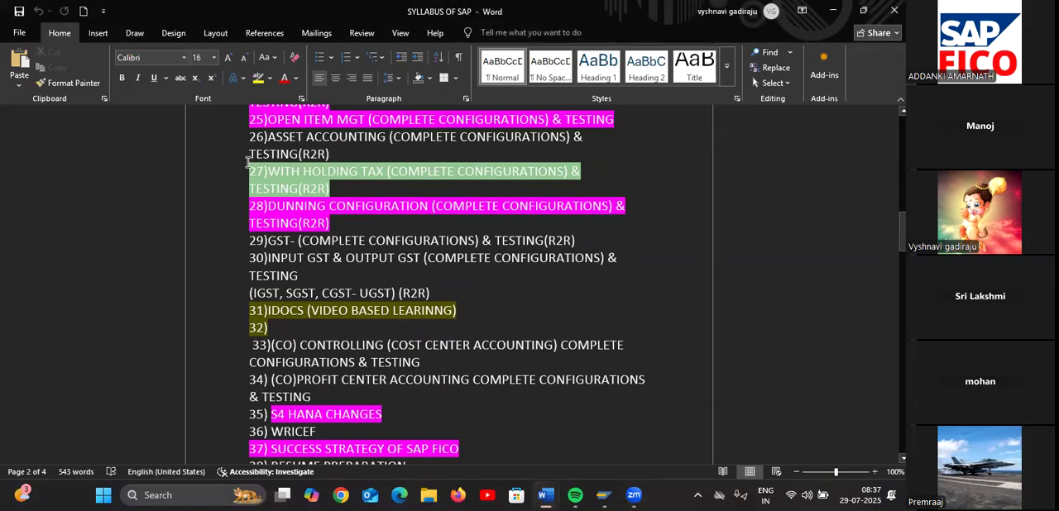
{"action": "left_click", "coordinate": [269, 79]}
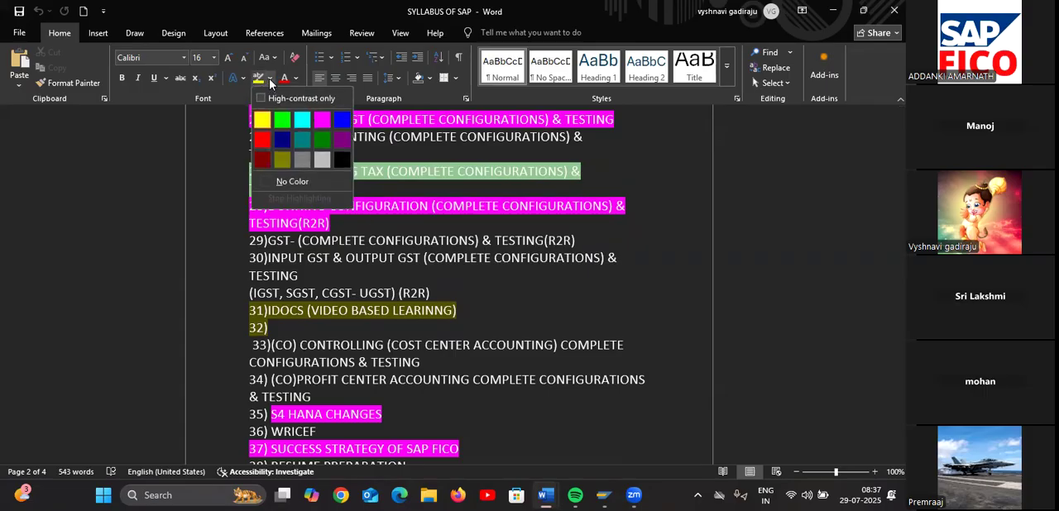
{"action": "left_click", "coordinate": [321, 120]}
{"action": "mouse_move", "coordinate": [254, 173]}
{"action": "left_mouse_down"}
{"action": "mouse_move", "coordinate": [303, 174]}
{"action": "mouse_move", "coordinate": [330, 189]}
{"action": "left_mouse_up"}
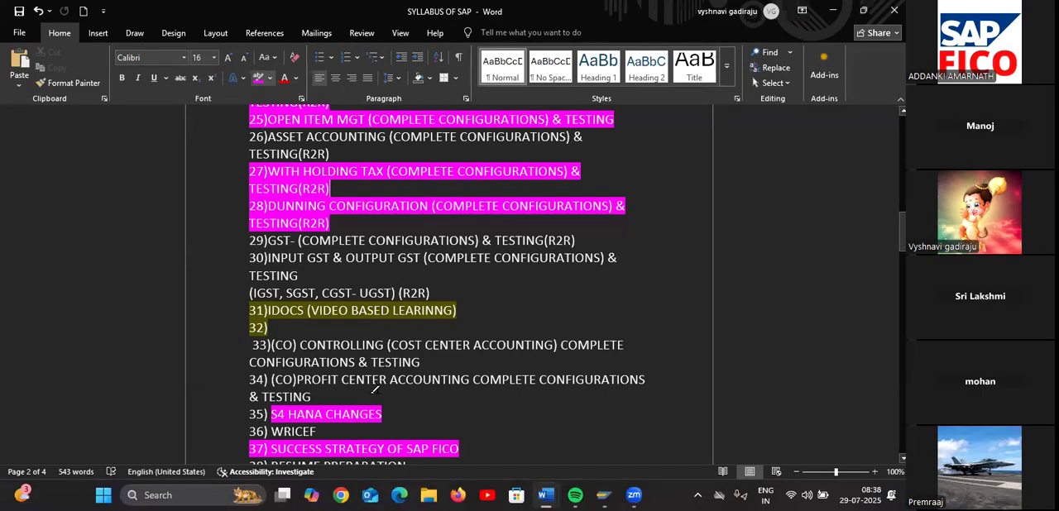
Change the text highlight colour to green and highlight syllabus item 36, WRICEF, with it
{"action": "scroll", "coordinate": [370, 378], "scroll_direction": "down", "scroll_amount": 1}
{"action": "scroll", "coordinate": [370, 377], "scroll_direction": "down", "scroll_amount": 2}
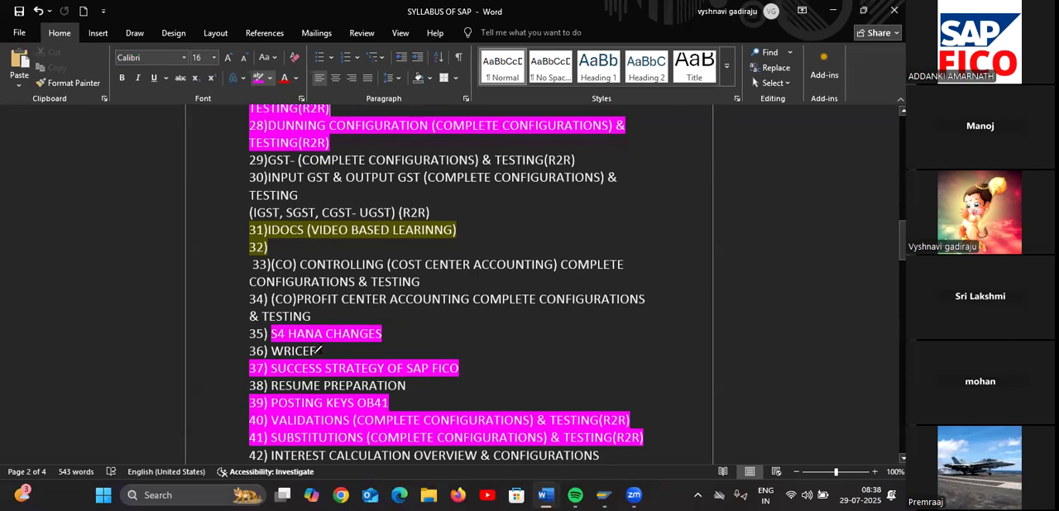
{"action": "left_click_drag", "start_coordinate": [248, 351], "coordinate": [316, 352]}
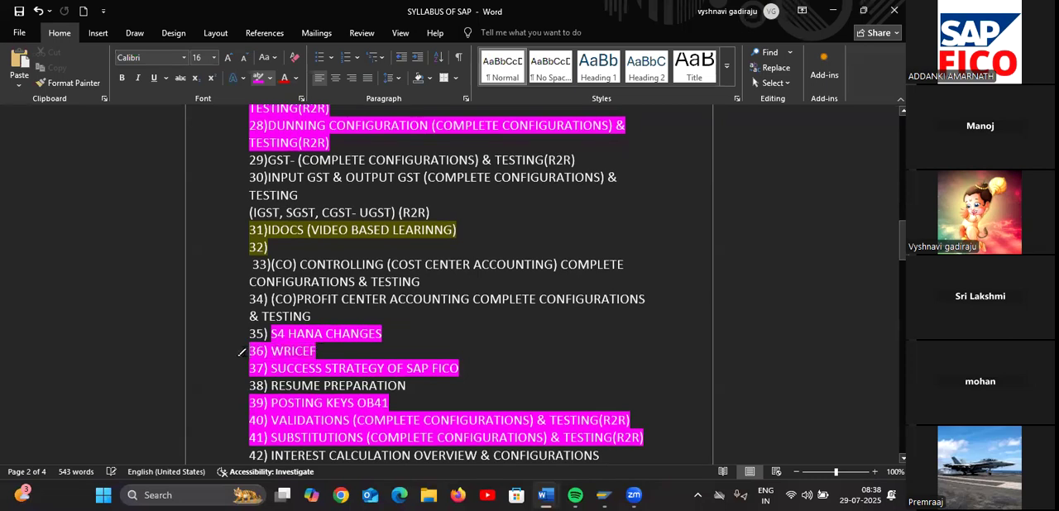
{"action": "left_click", "coordinate": [269, 78]}
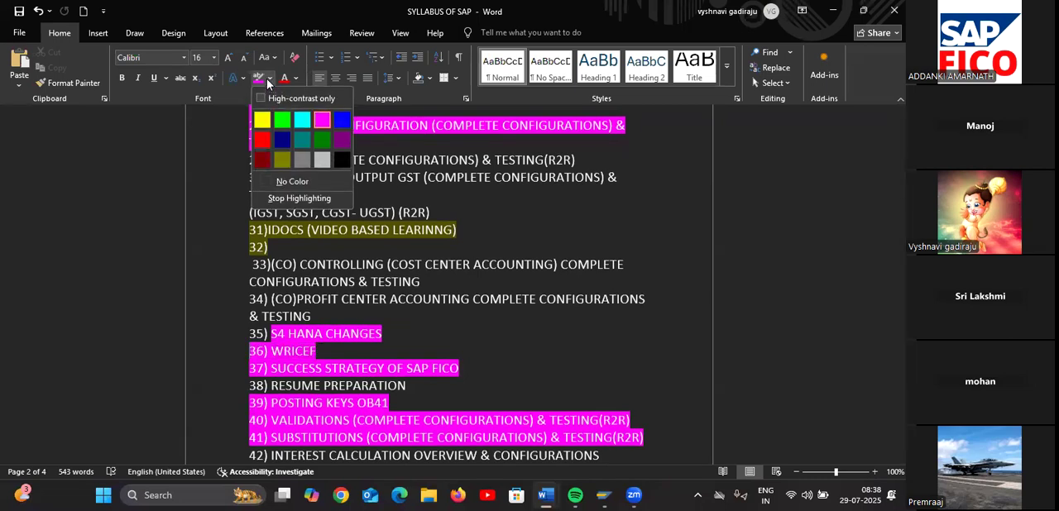
{"action": "left_click", "coordinate": [321, 142]}
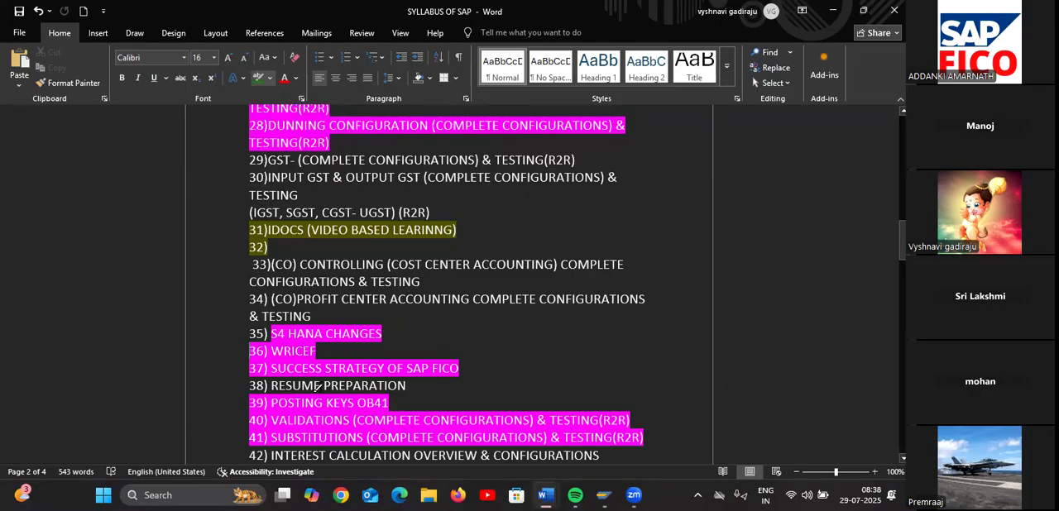
{"action": "left_click_drag", "start_coordinate": [316, 352], "coordinate": [245, 347]}
Highlight syllabus item 68, Testing Project, in green
{"action": "scroll", "coordinate": [420, 389], "scroll_direction": "down", "scroll_amount": 5}
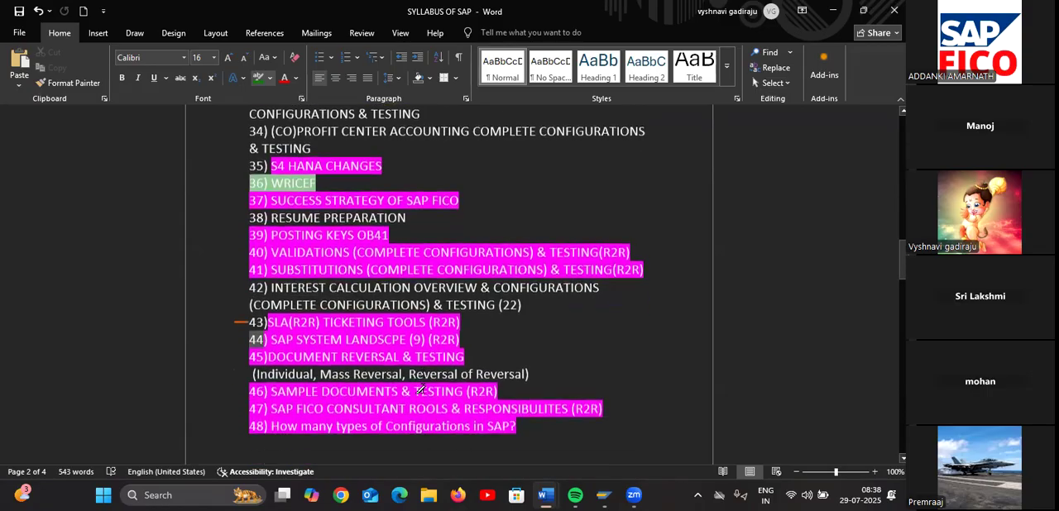
{"action": "scroll", "coordinate": [422, 389], "scroll_direction": "up", "scroll_amount": 2}
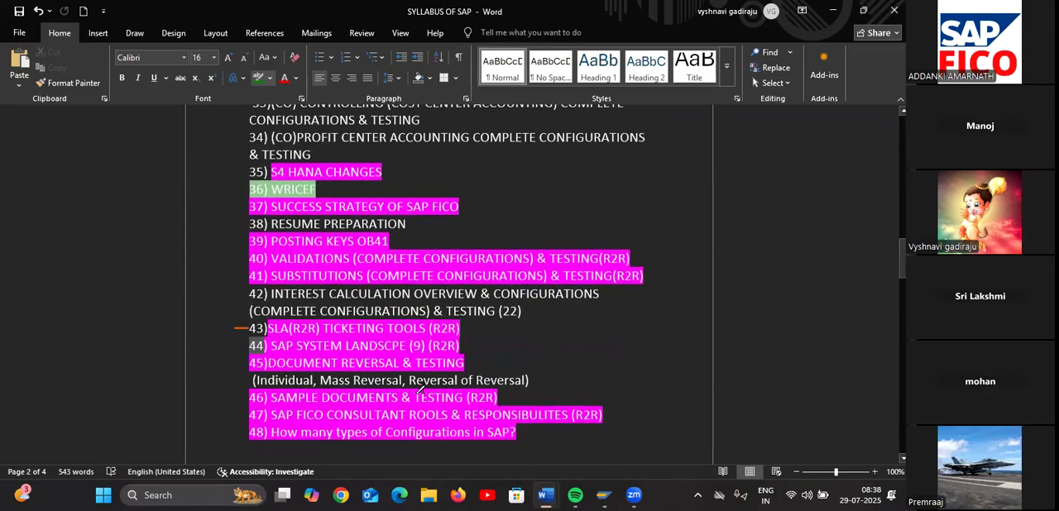
{"action": "scroll", "coordinate": [421, 389], "scroll_direction": "down", "scroll_amount": 9}
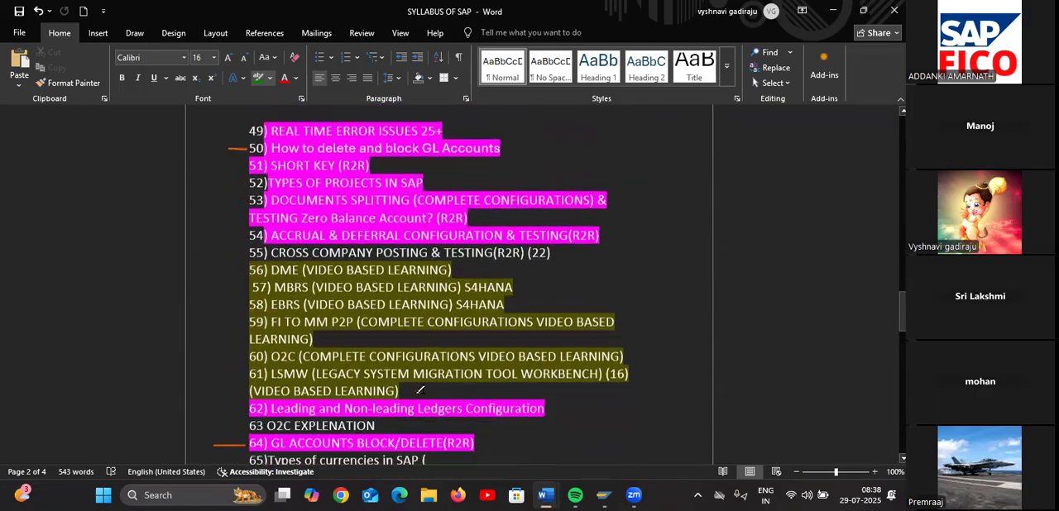
{"action": "scroll", "coordinate": [420, 389], "scroll_direction": "down", "scroll_amount": 1}
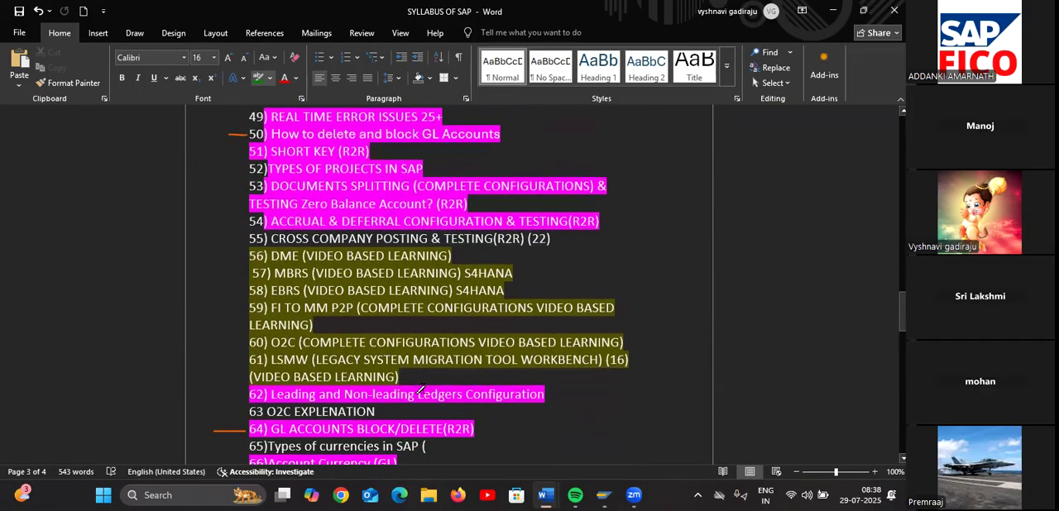
{"action": "scroll", "coordinate": [421, 389], "scroll_direction": "down", "scroll_amount": 4}
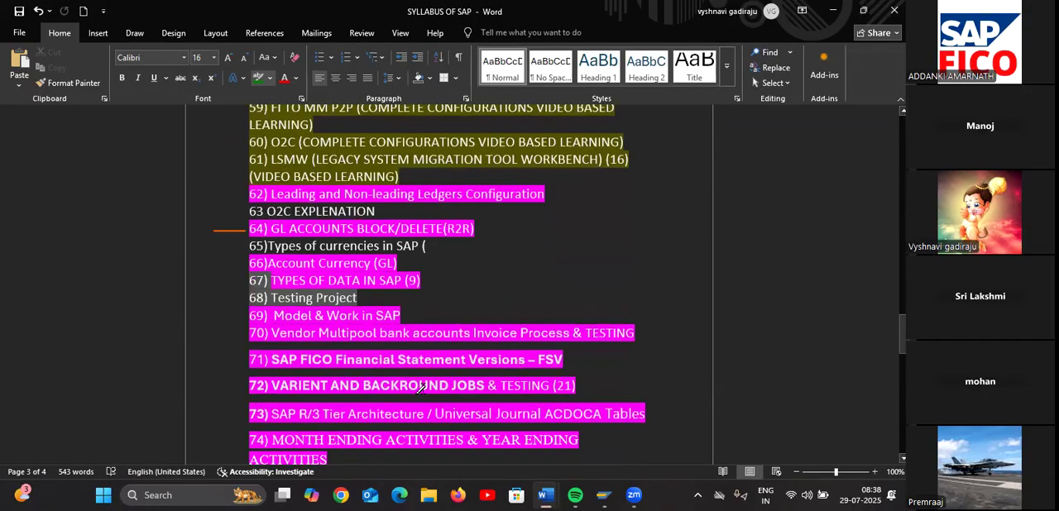
{"action": "scroll", "coordinate": [421, 389], "scroll_direction": "down", "scroll_amount": 1}
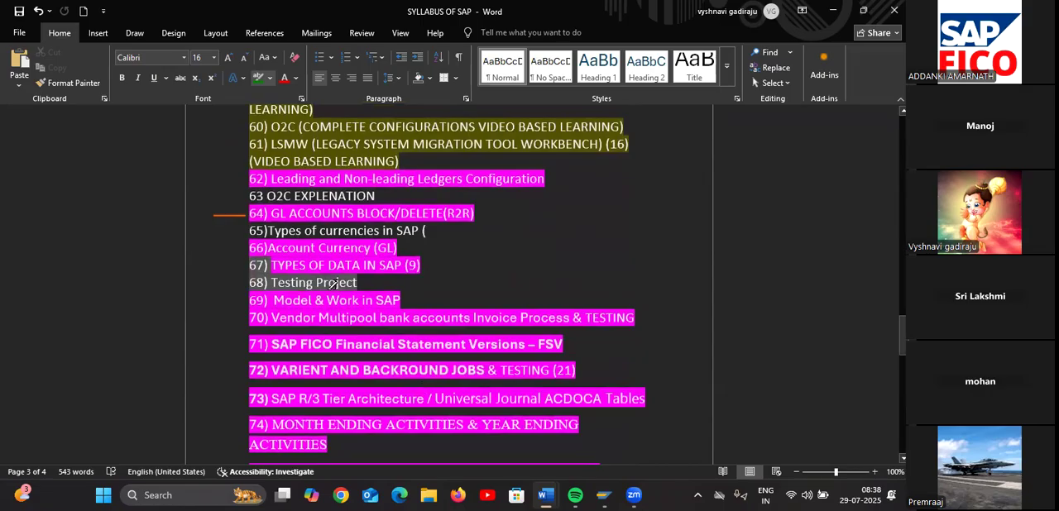
{"action": "left_click_drag", "start_coordinate": [357, 282], "coordinate": [245, 281]}
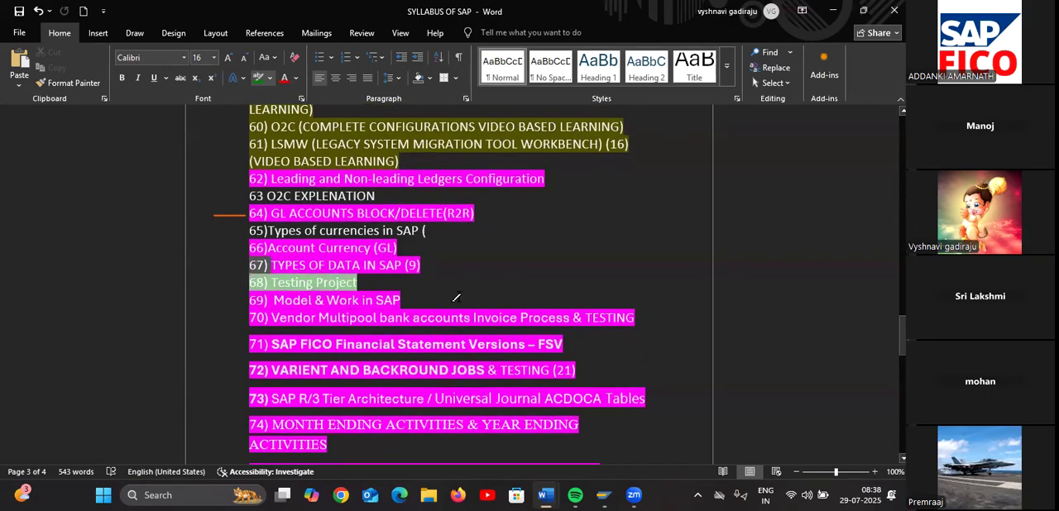
Save the syllabus document with its updated highlights
{"action": "left_click", "coordinate": [19, 11]}
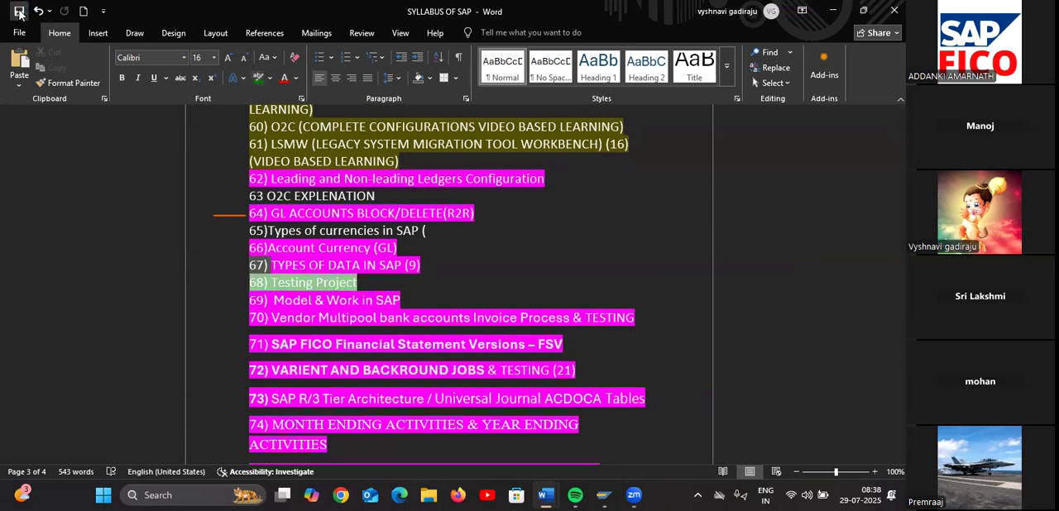
{"action": "left_click", "coordinate": [20, 15]}
{"action": "left_click", "coordinate": [20, 14]}
{"action": "left_click", "coordinate": [20, 14]}
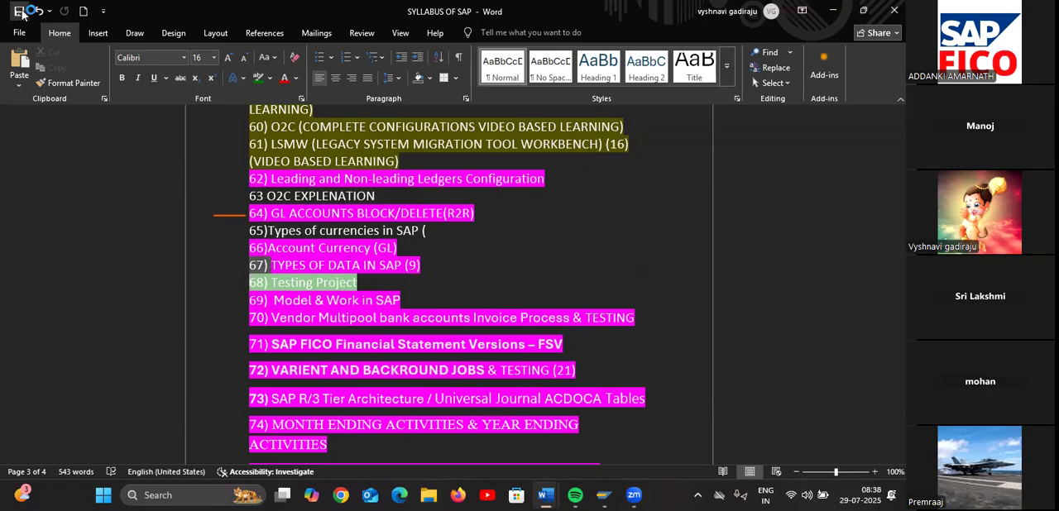